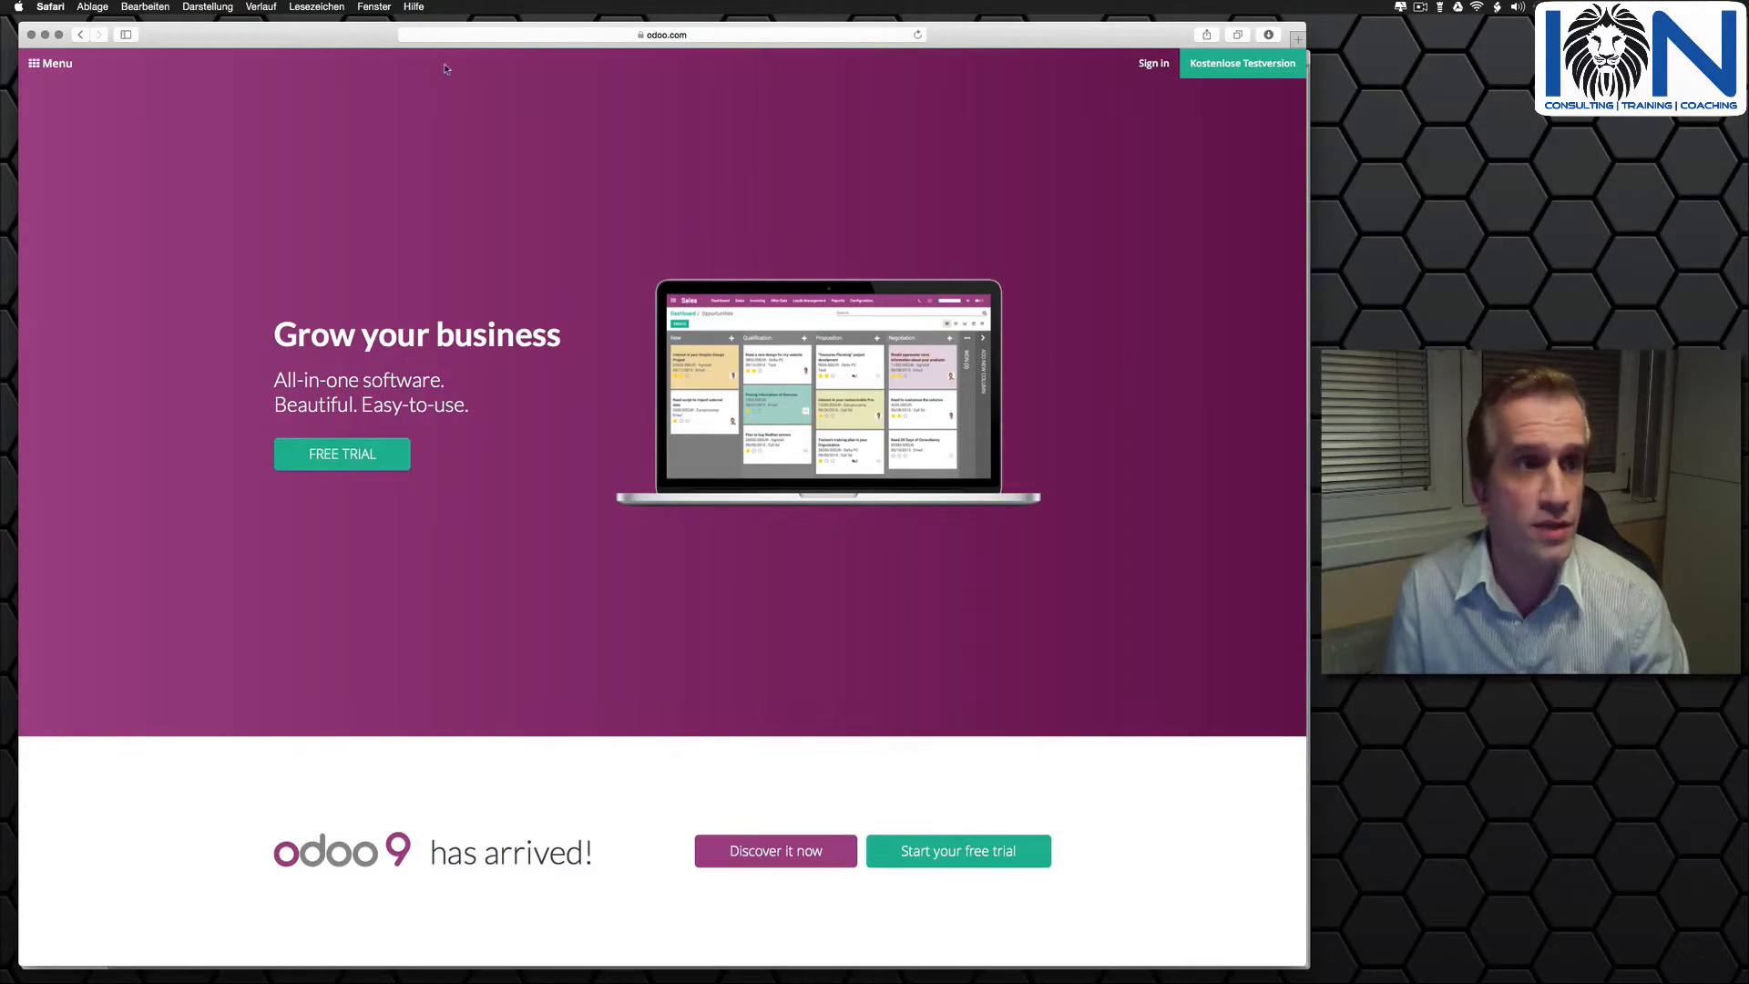
- Look through the Odoo home page, covering the app overview, reference customers and feature highlights down to the trial sign-up
{"action": "scroll", "coordinate": [494, 229], "scroll_direction": "down", "scroll_amount": 3}
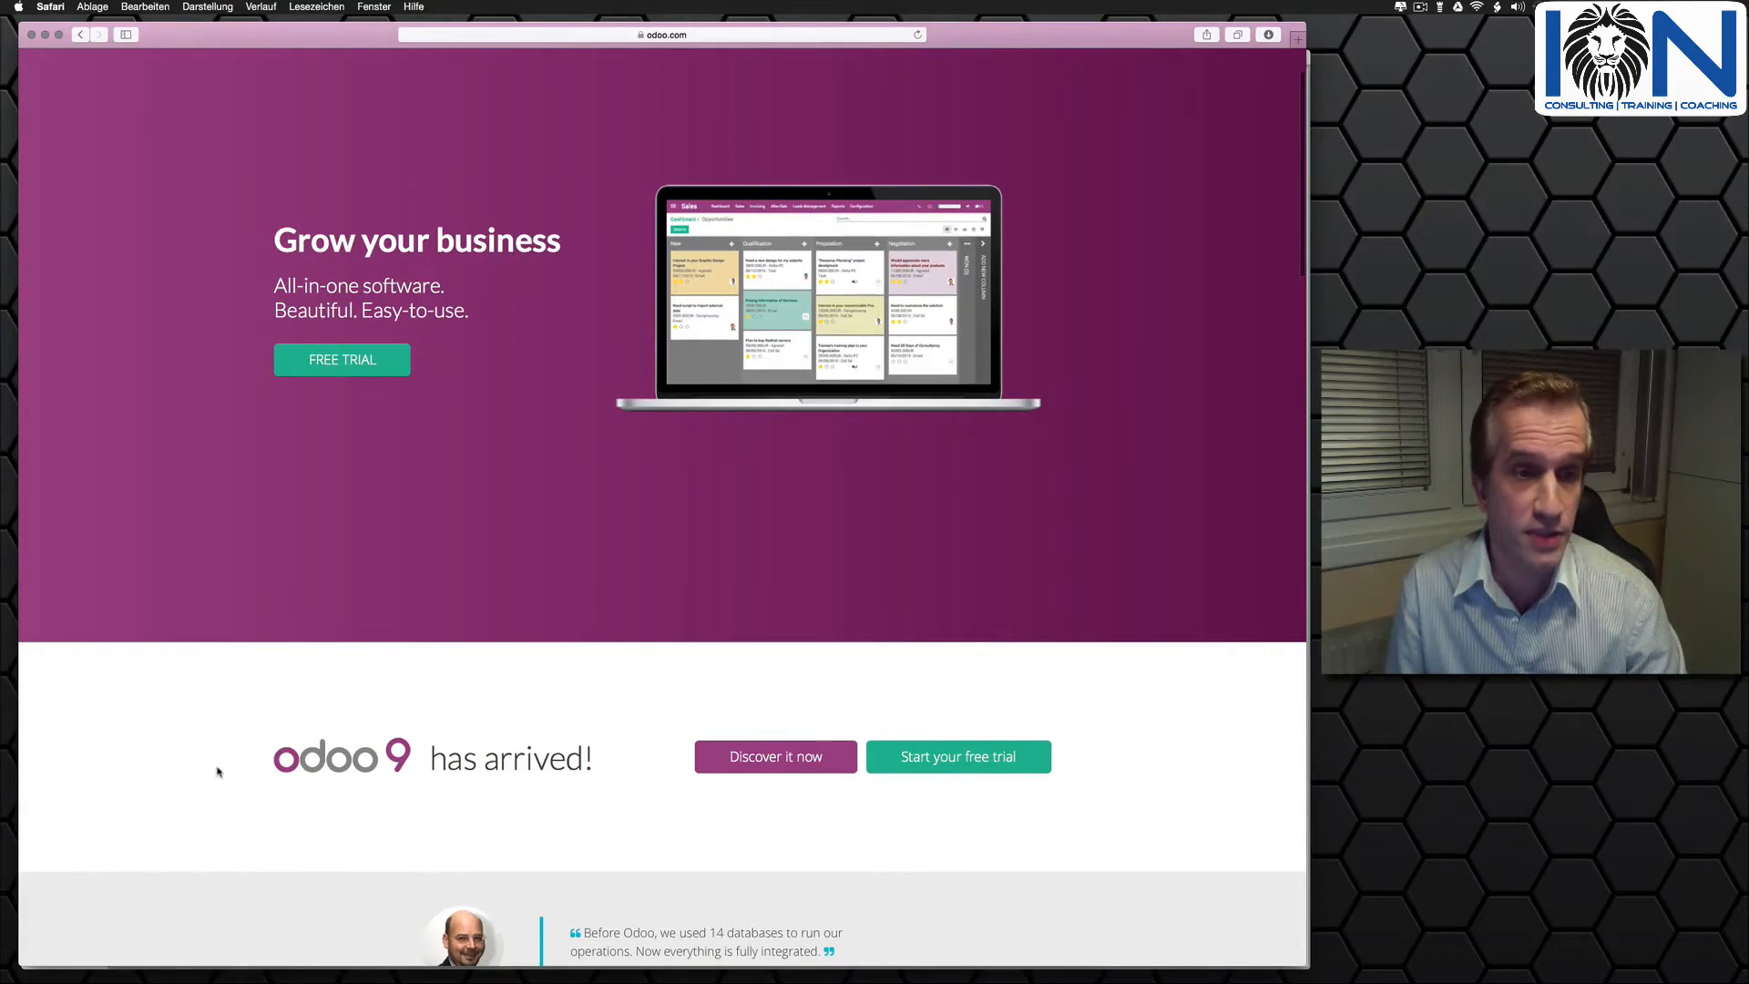
{"action": "scroll", "coordinate": [234, 763], "scroll_direction": "down", "scroll_amount": 5}
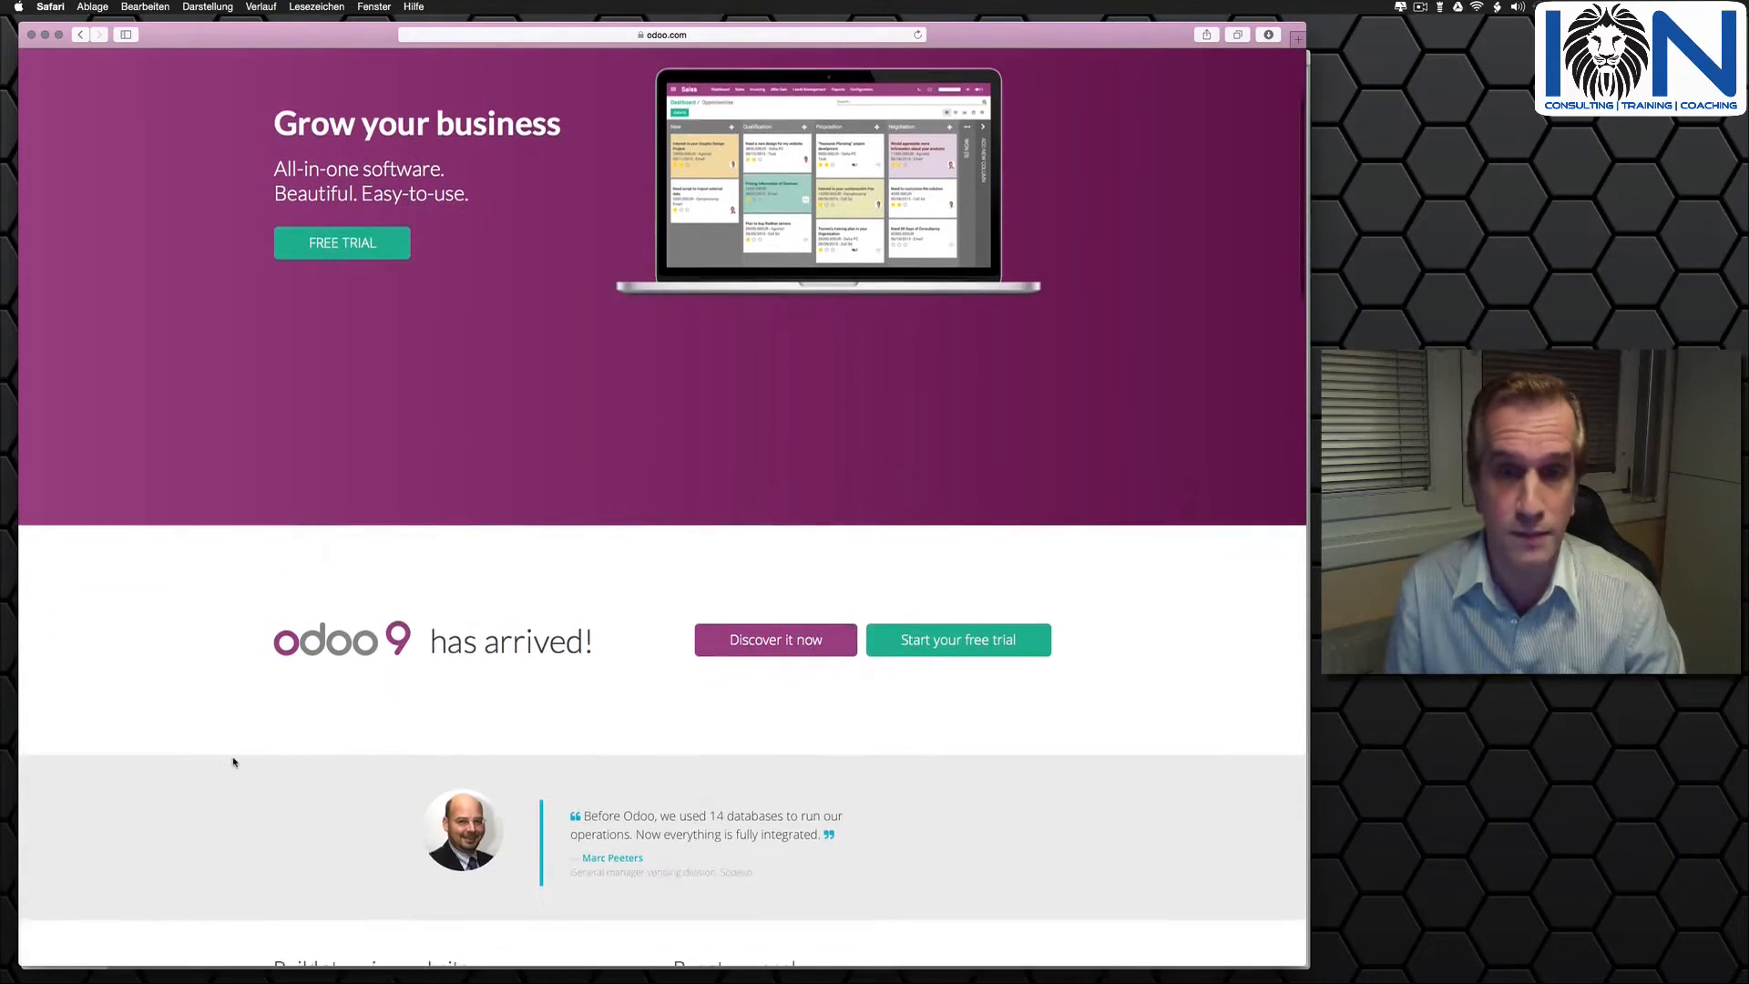
{"action": "scroll", "coordinate": [233, 763], "scroll_direction": "down", "scroll_amount": 3}
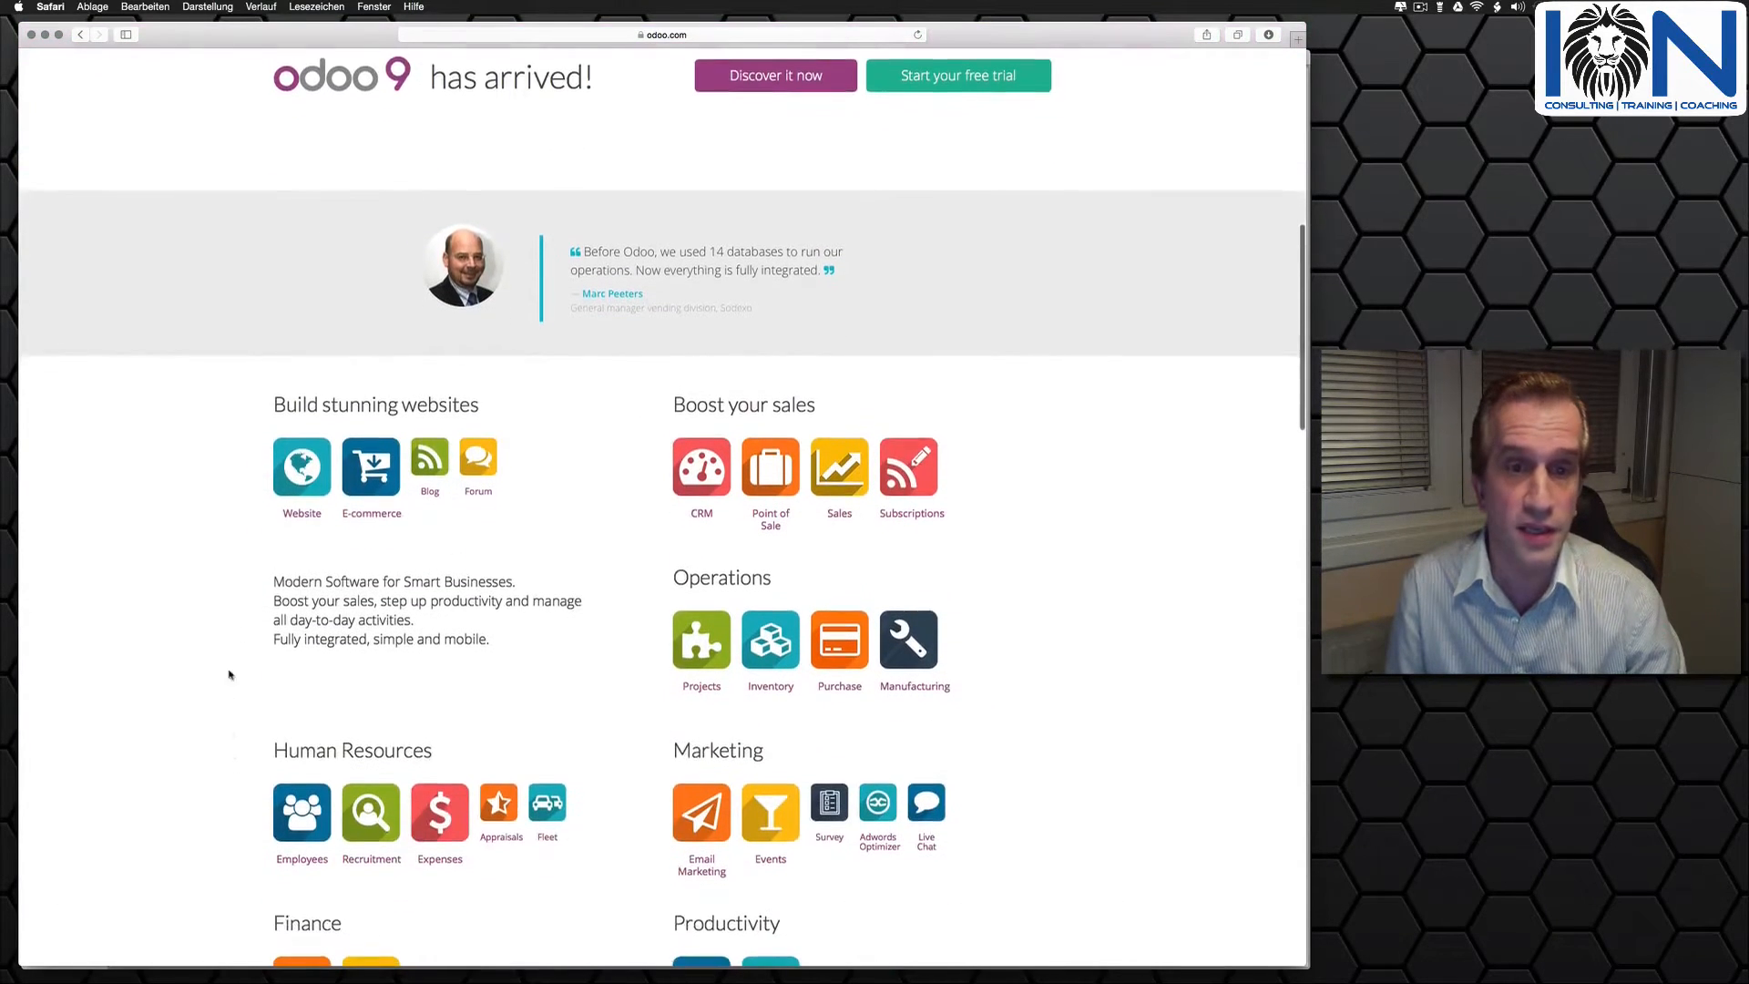
{"action": "scroll", "coordinate": [342, 619], "scroll_direction": "down", "scroll_amount": 3}
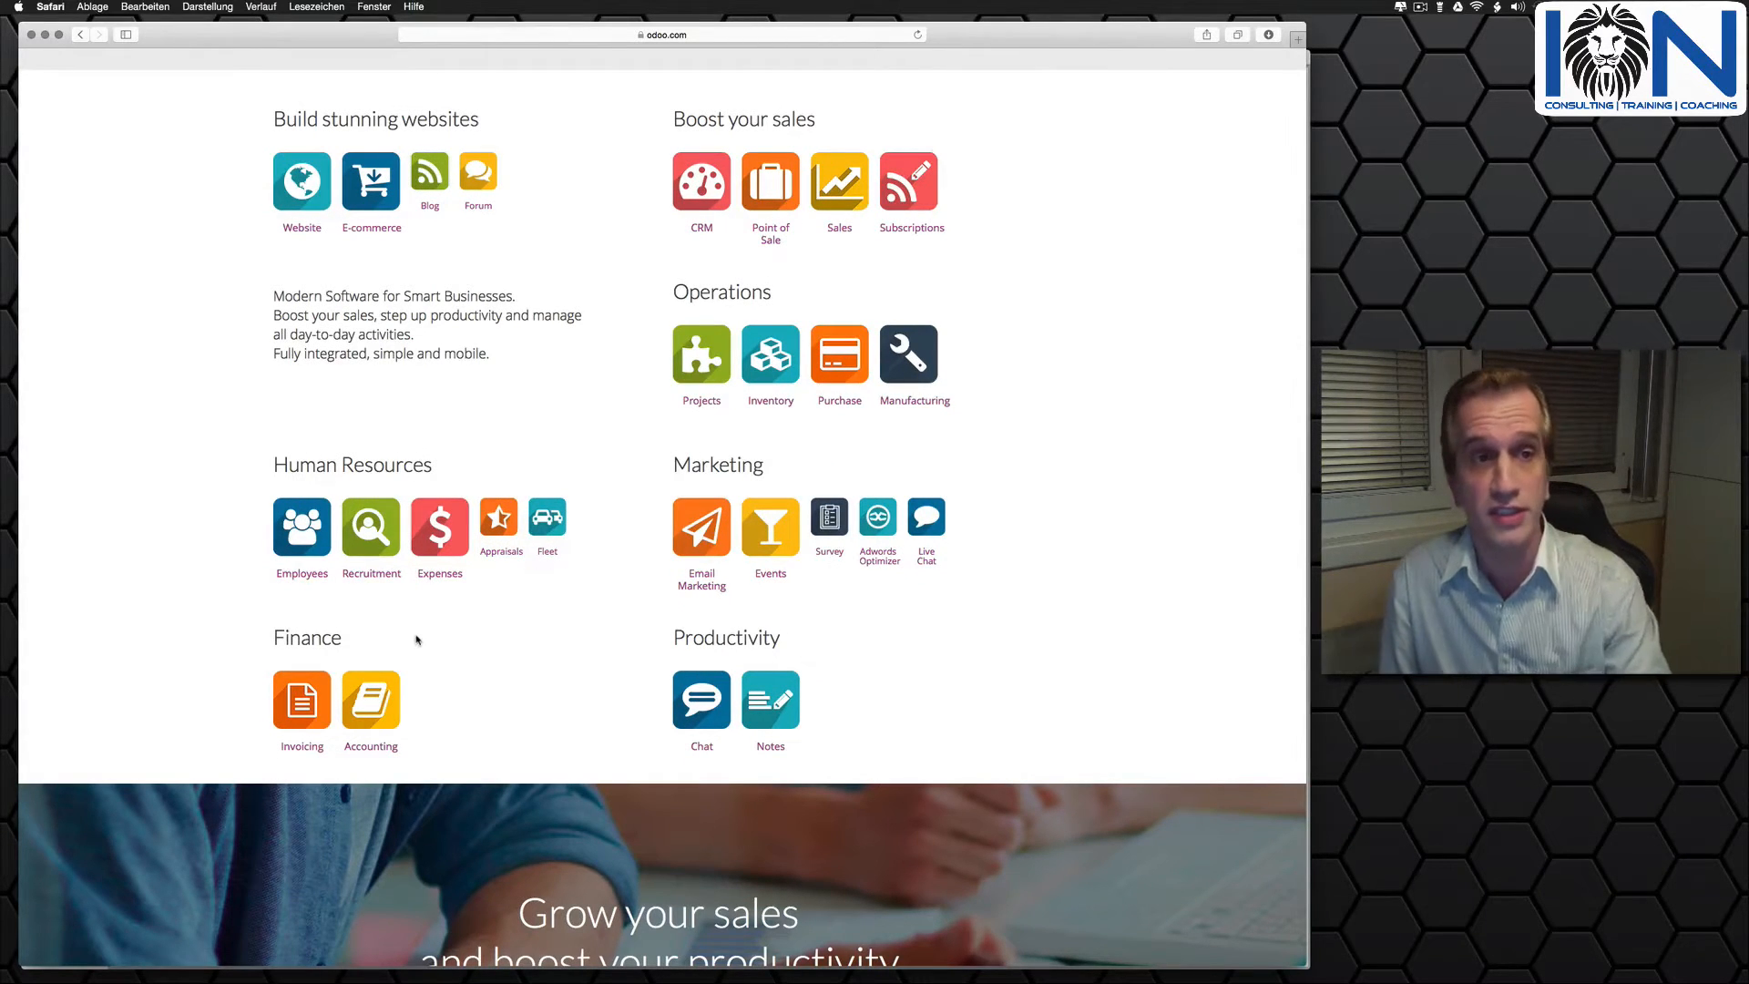
{"action": "scroll", "coordinate": [454, 630], "scroll_direction": "down", "scroll_amount": 3}
{"action": "scroll", "coordinate": [454, 630], "scroll_direction": "down", "scroll_amount": 5}
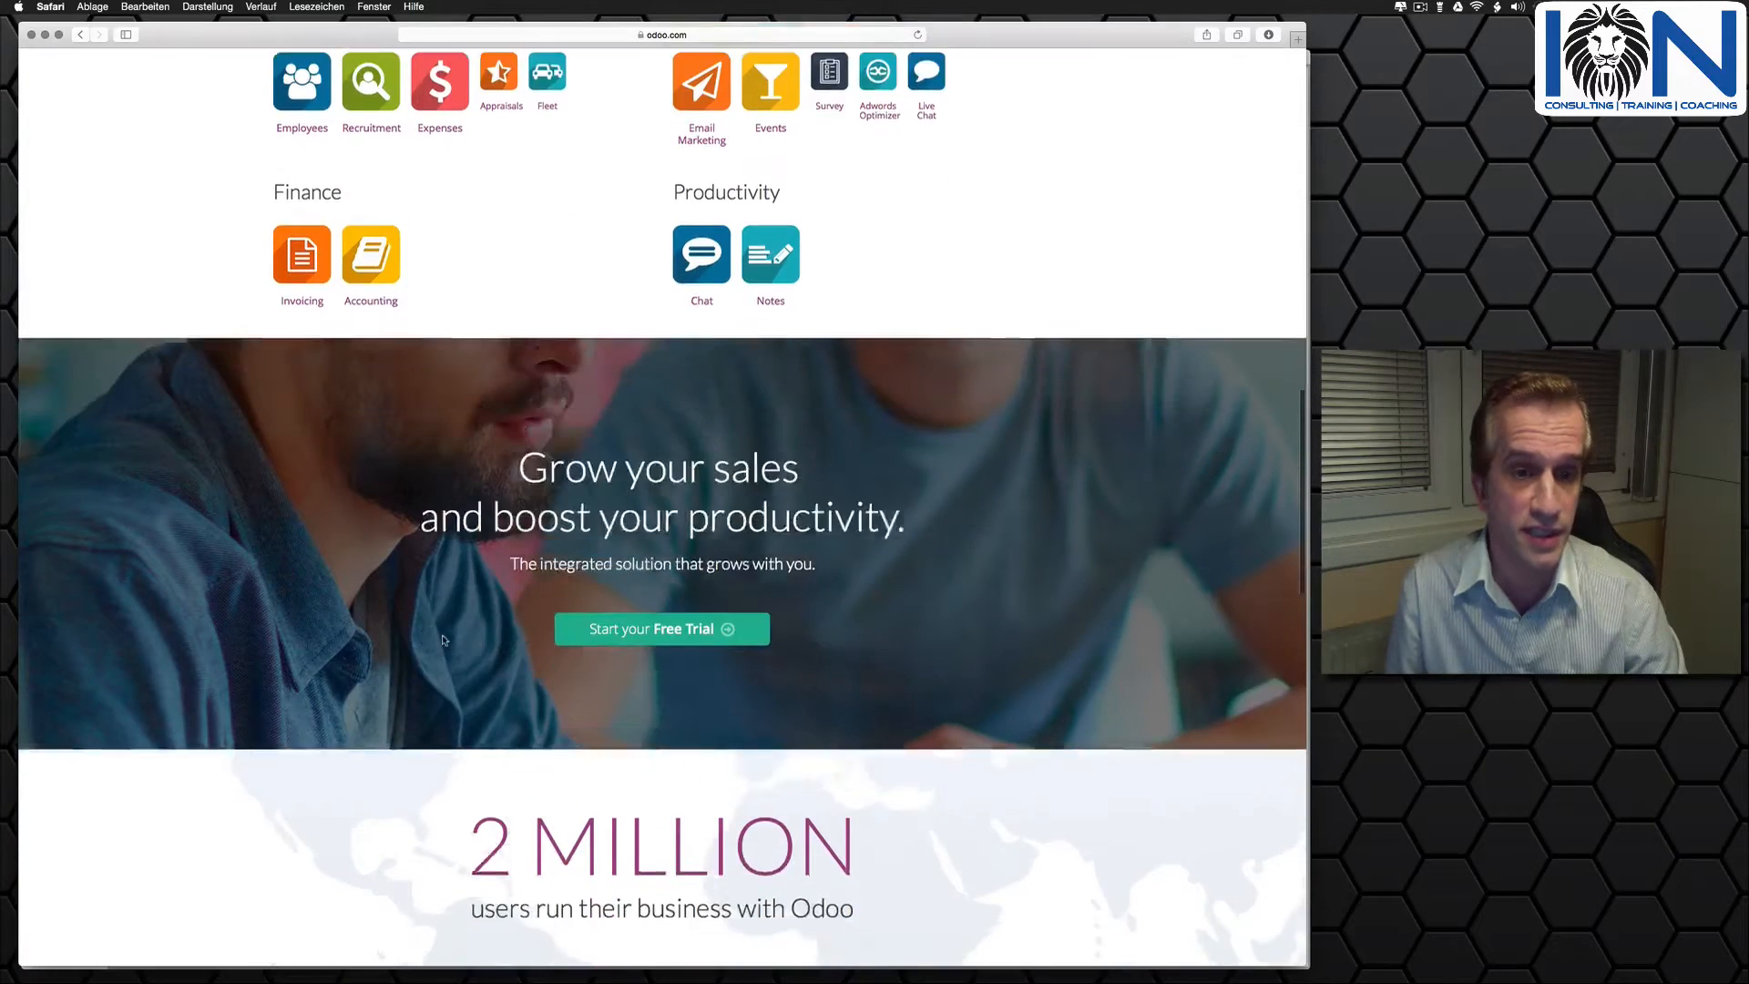
{"action": "scroll", "coordinate": [443, 641], "scroll_direction": "down", "scroll_amount": 5}
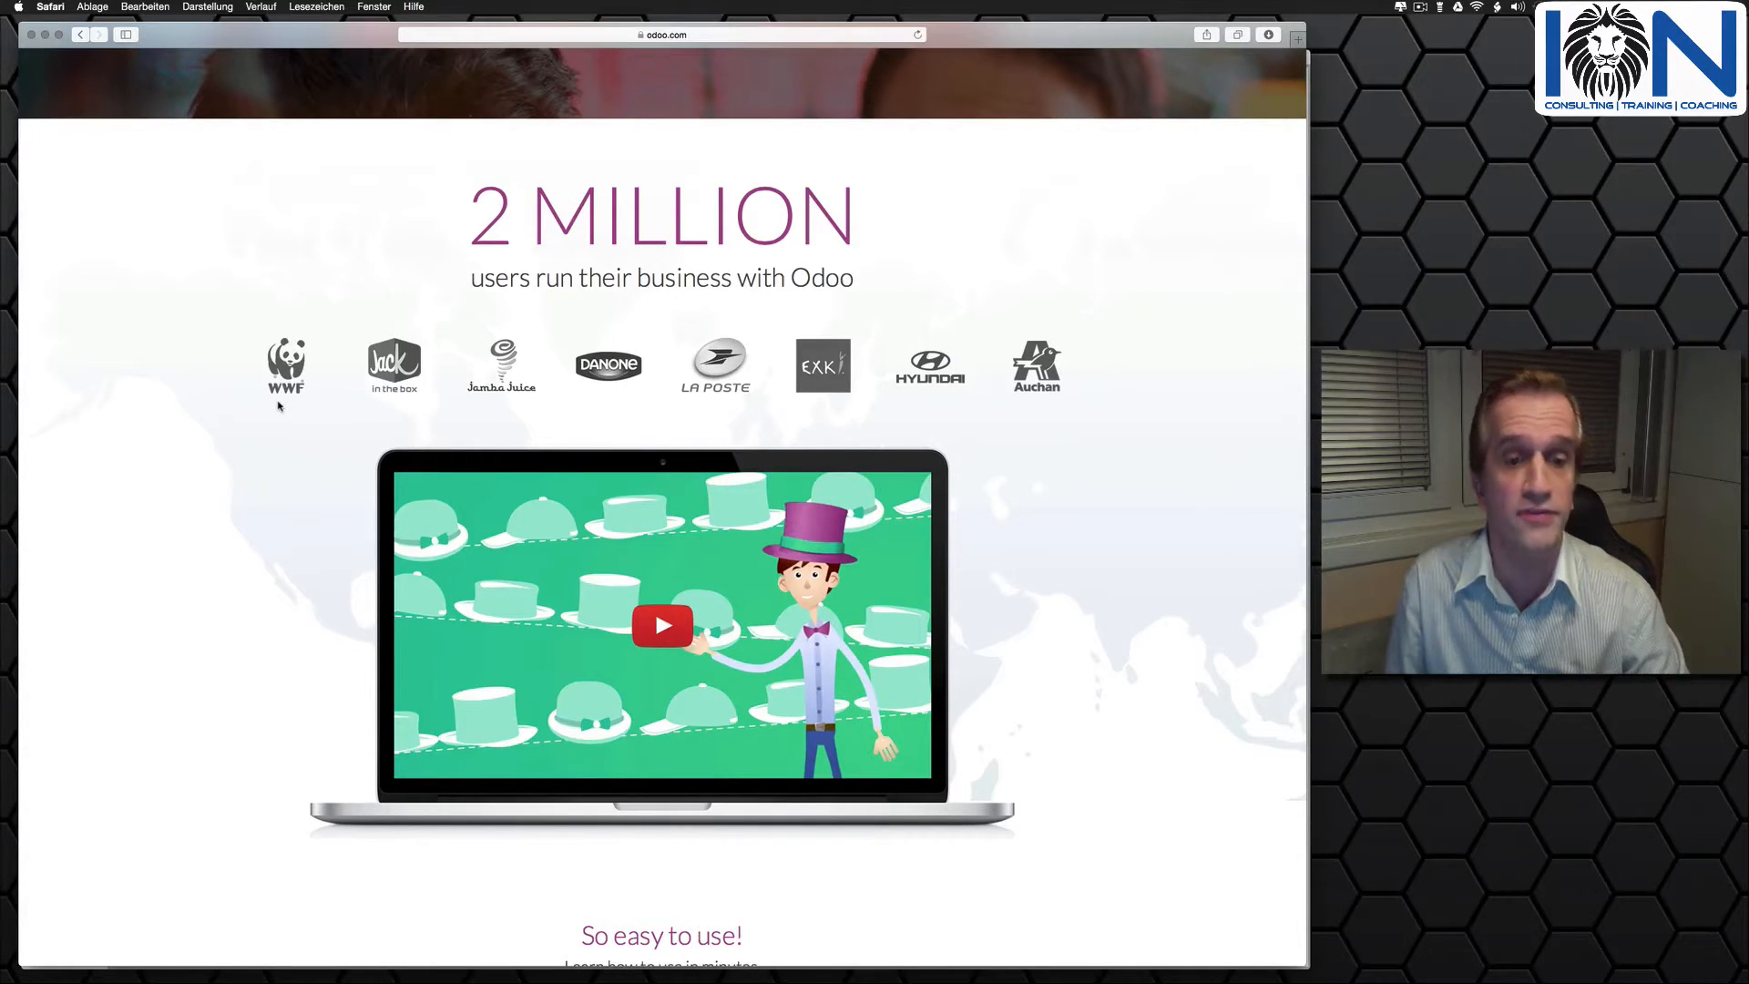
{"action": "scroll", "coordinate": [286, 394], "scroll_direction": "down", "scroll_amount": 2}
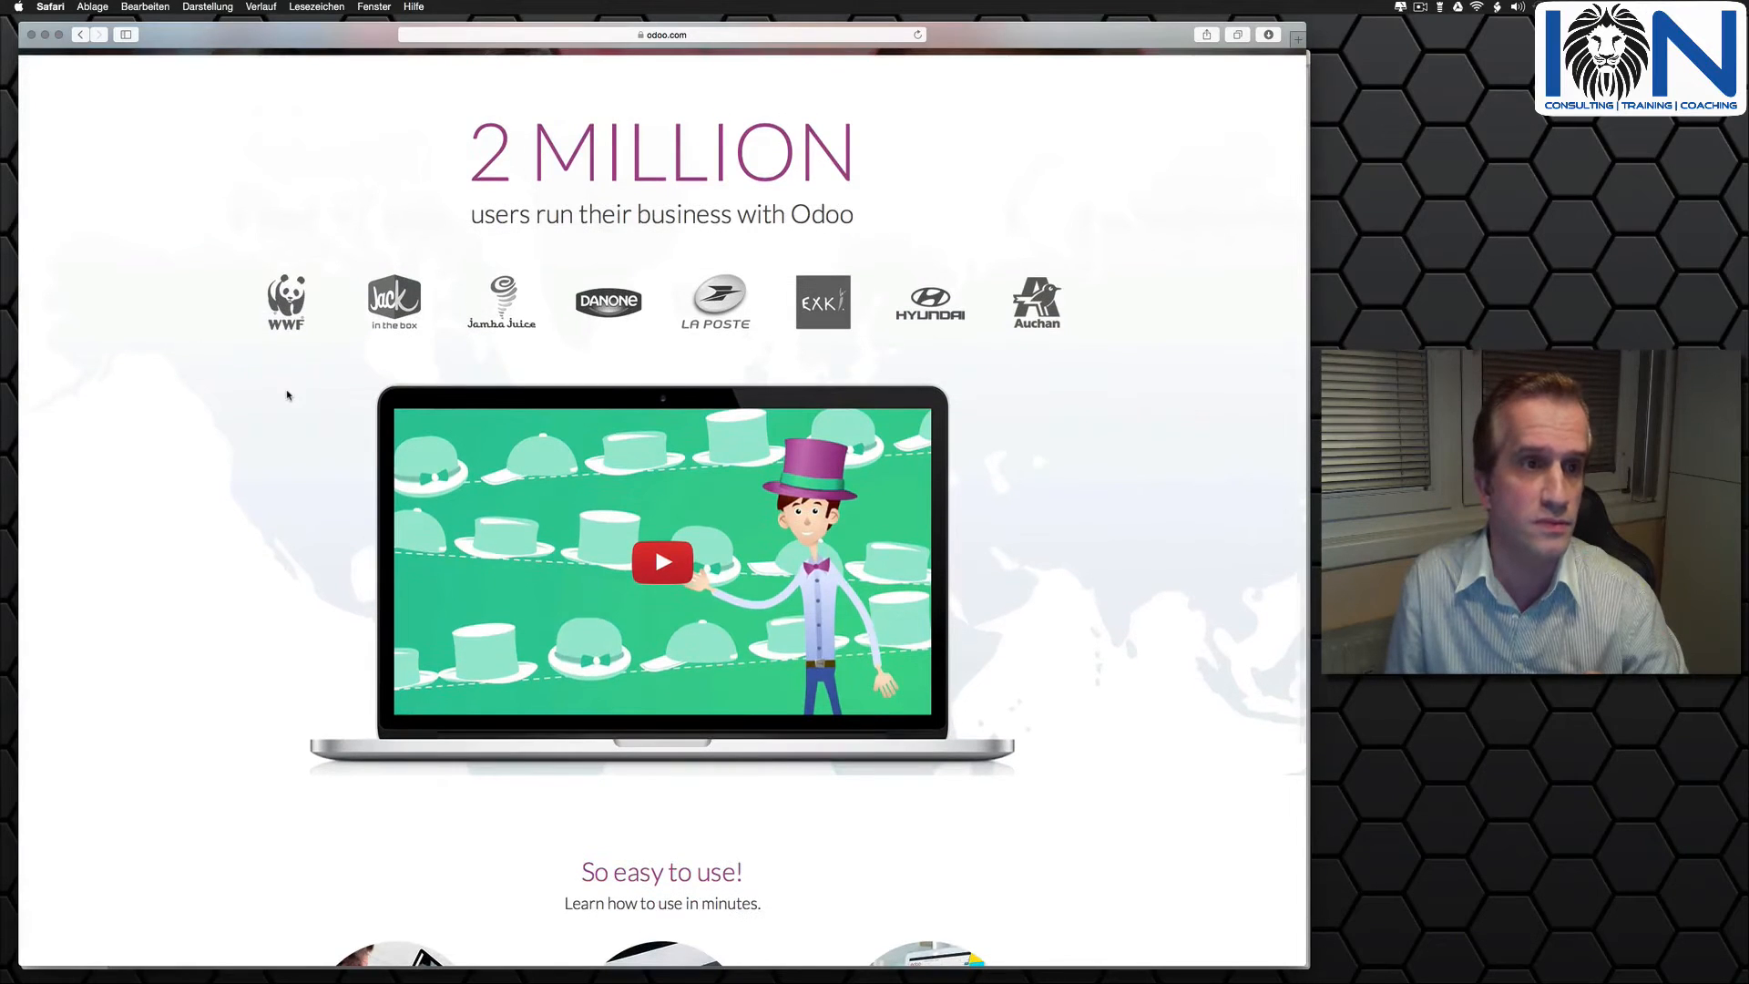
{"action": "scroll", "coordinate": [290, 391], "scroll_direction": "down", "scroll_amount": 6}
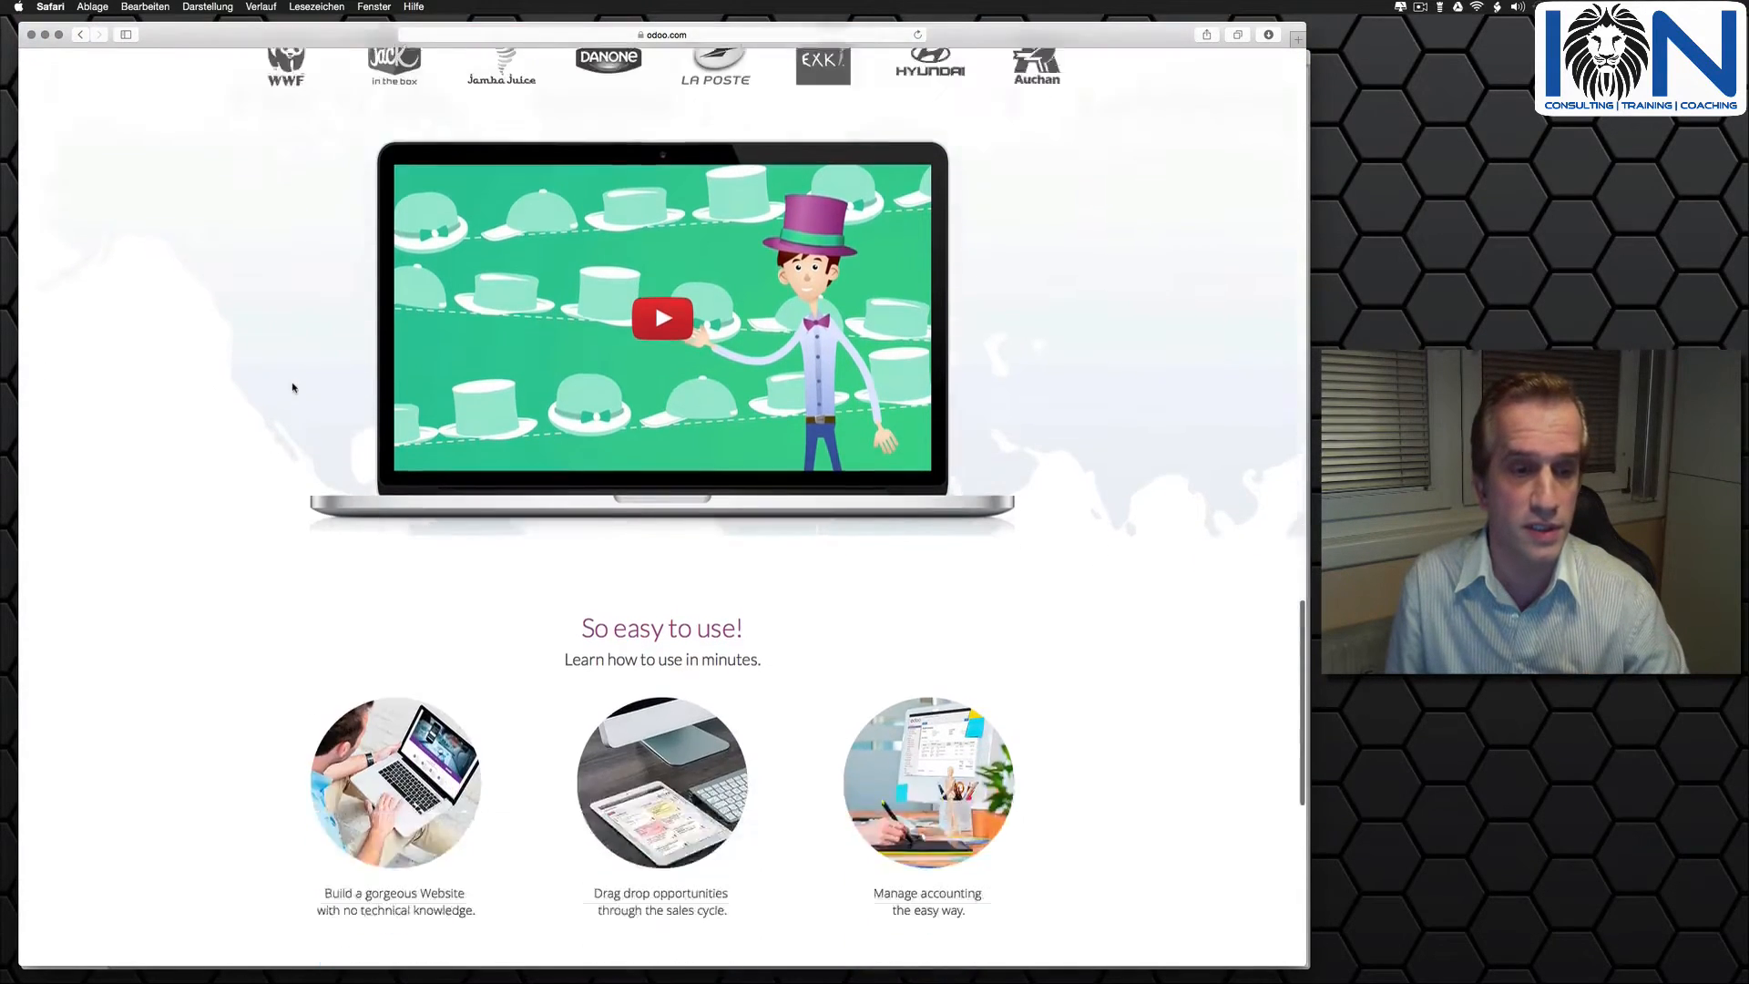
{"action": "scroll", "coordinate": [292, 388], "scroll_direction": "down", "scroll_amount": 15}
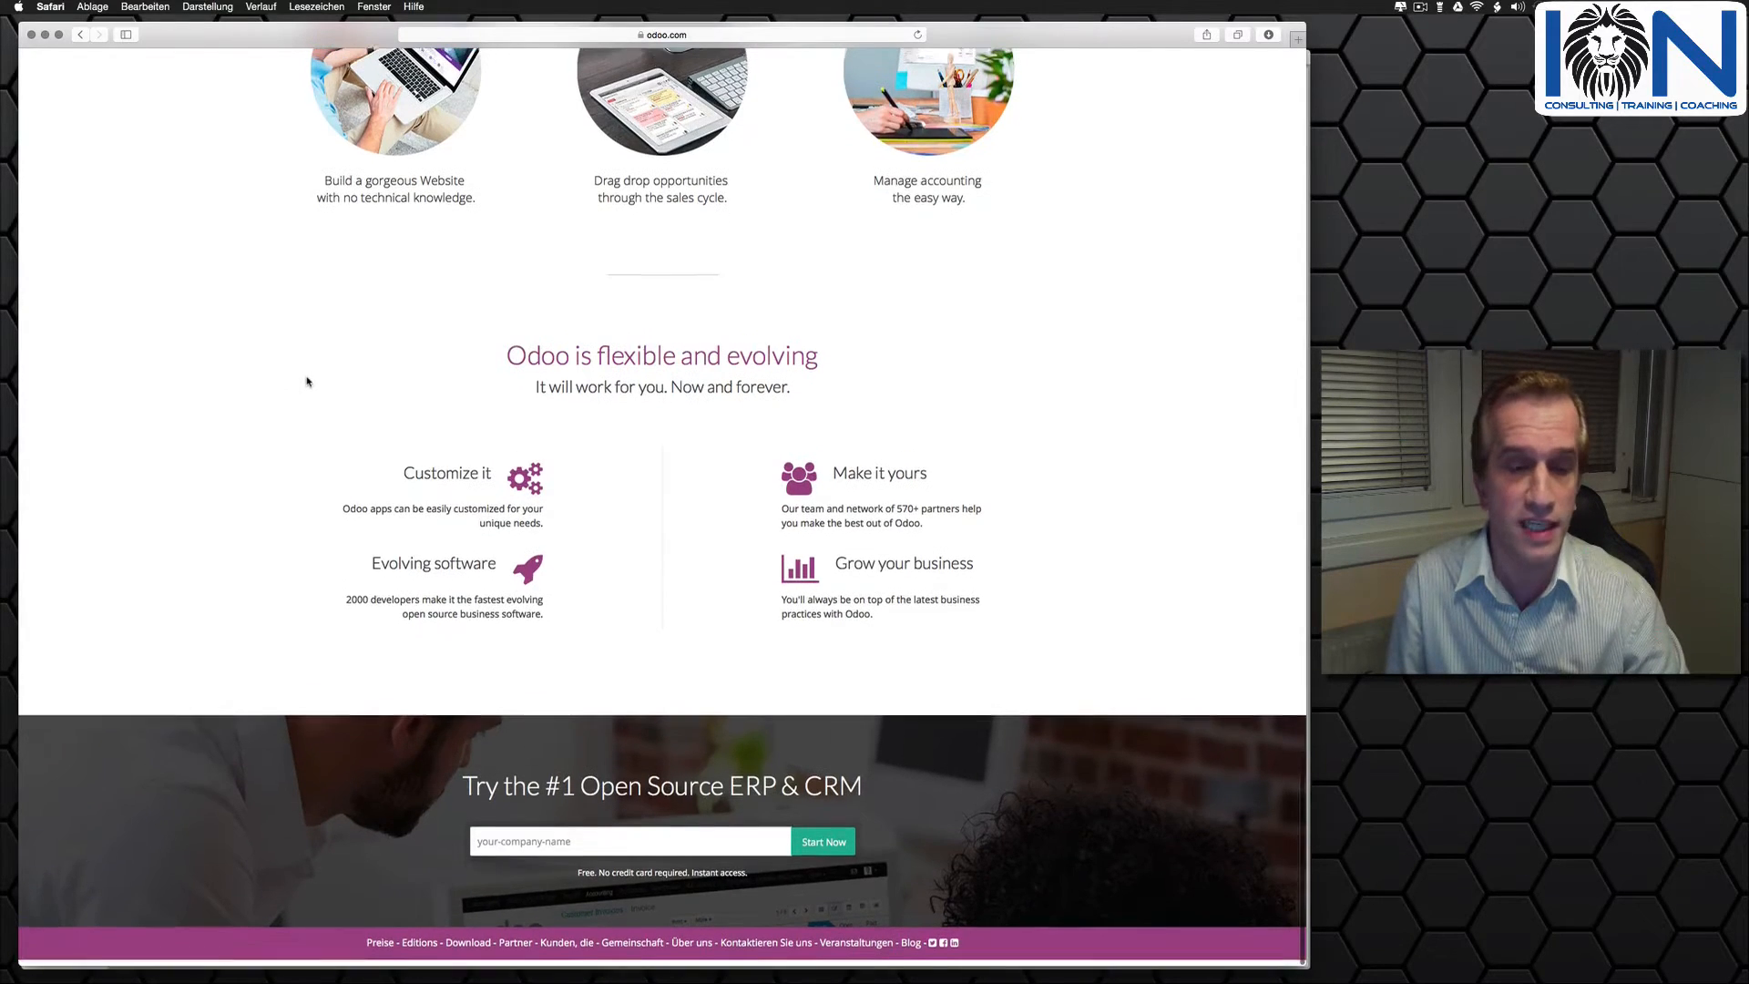
- Start a free trial for the company name mybiz and choose CRM as the first app
{"action": "left_click", "coordinate": [579, 849]}
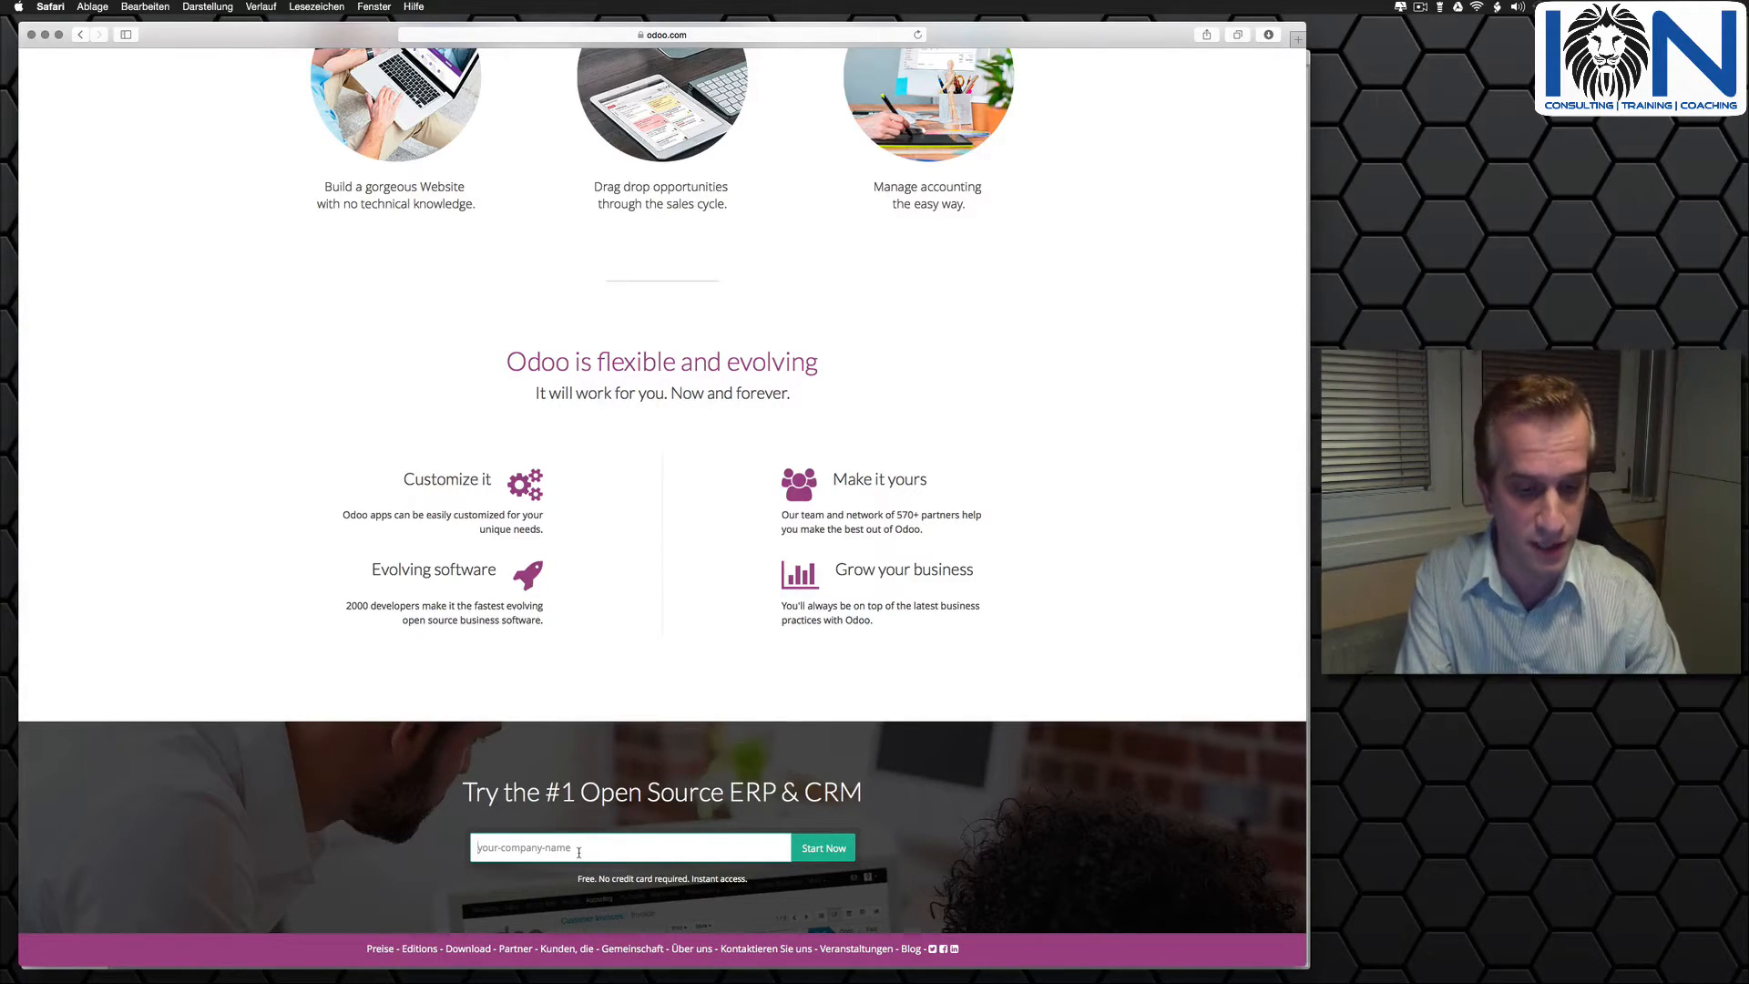
{"action": "type", "text": "mybi"}
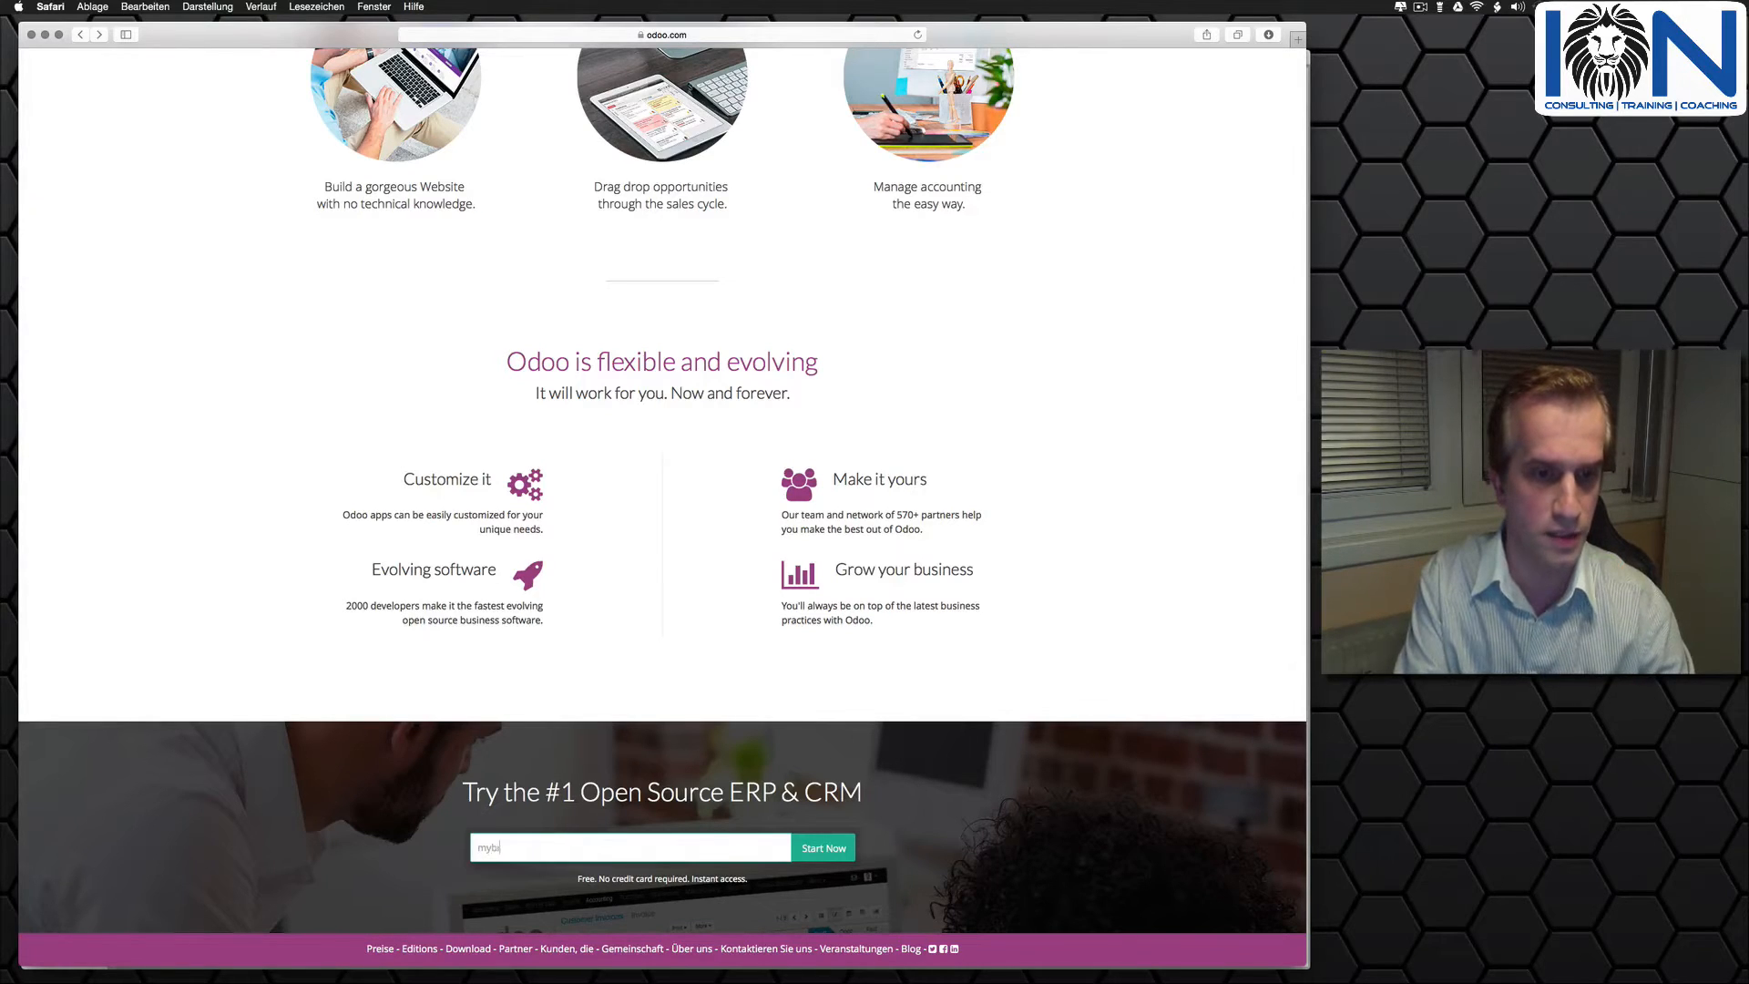
{"action": "type", "text": "z"}
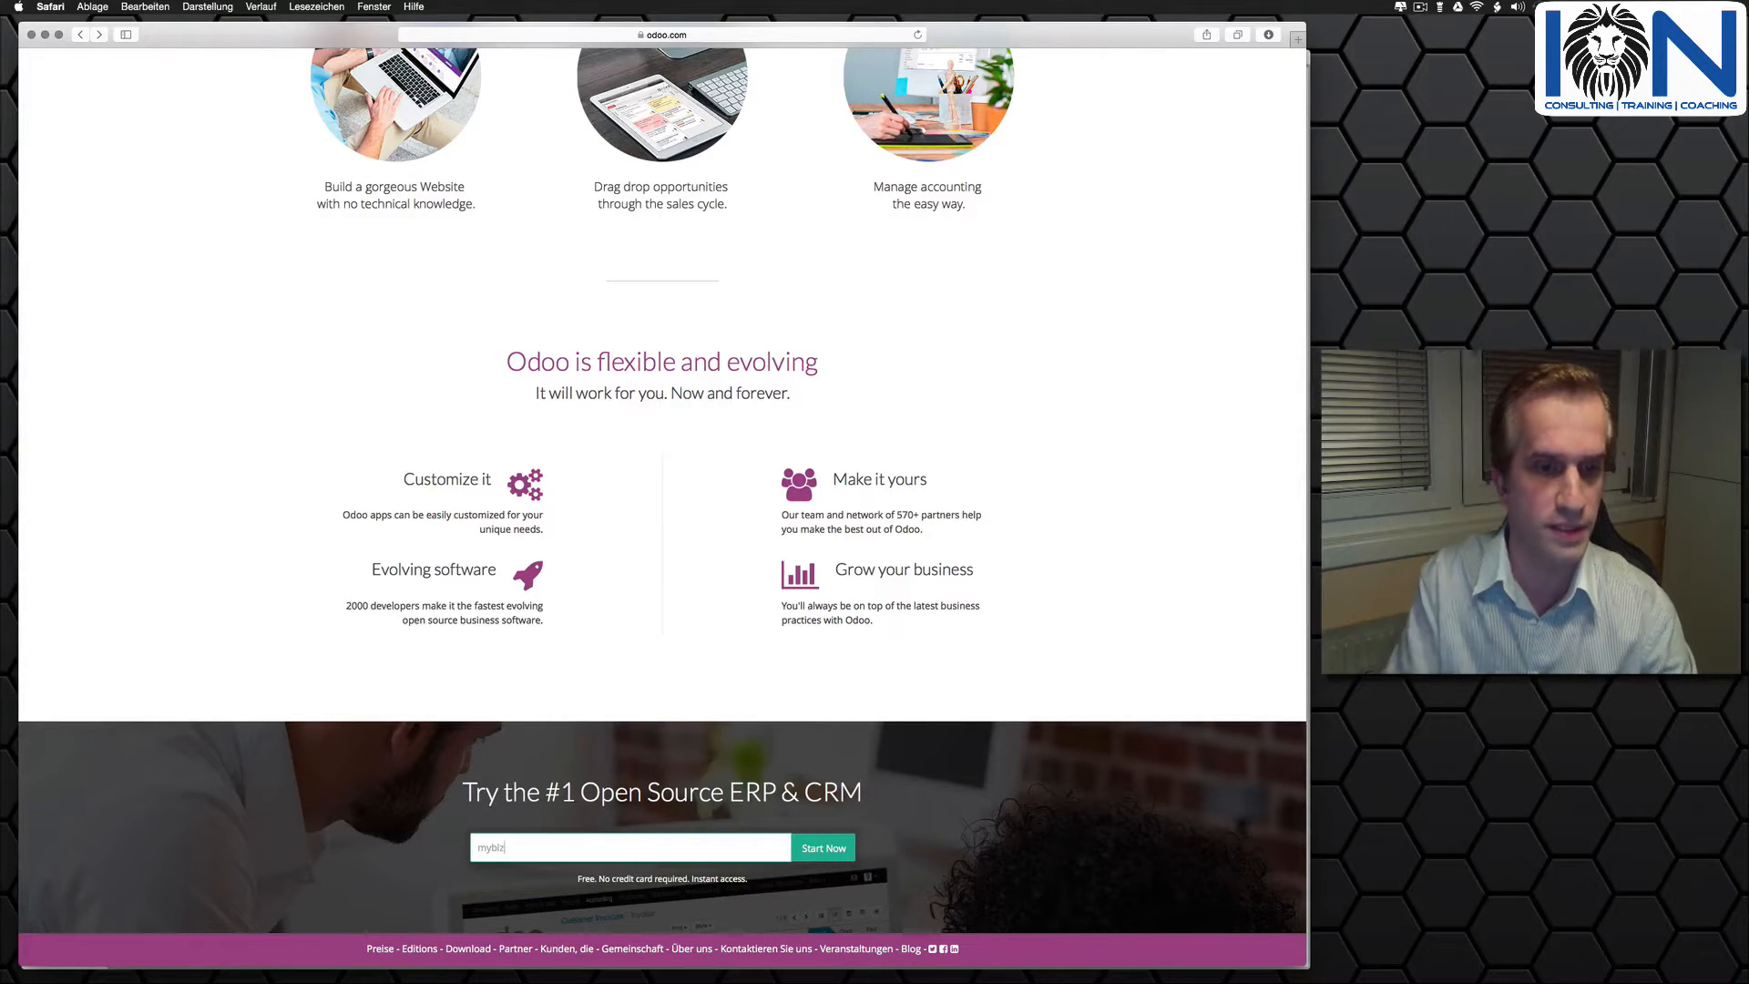
{"action": "left_click", "coordinate": [815, 854]}
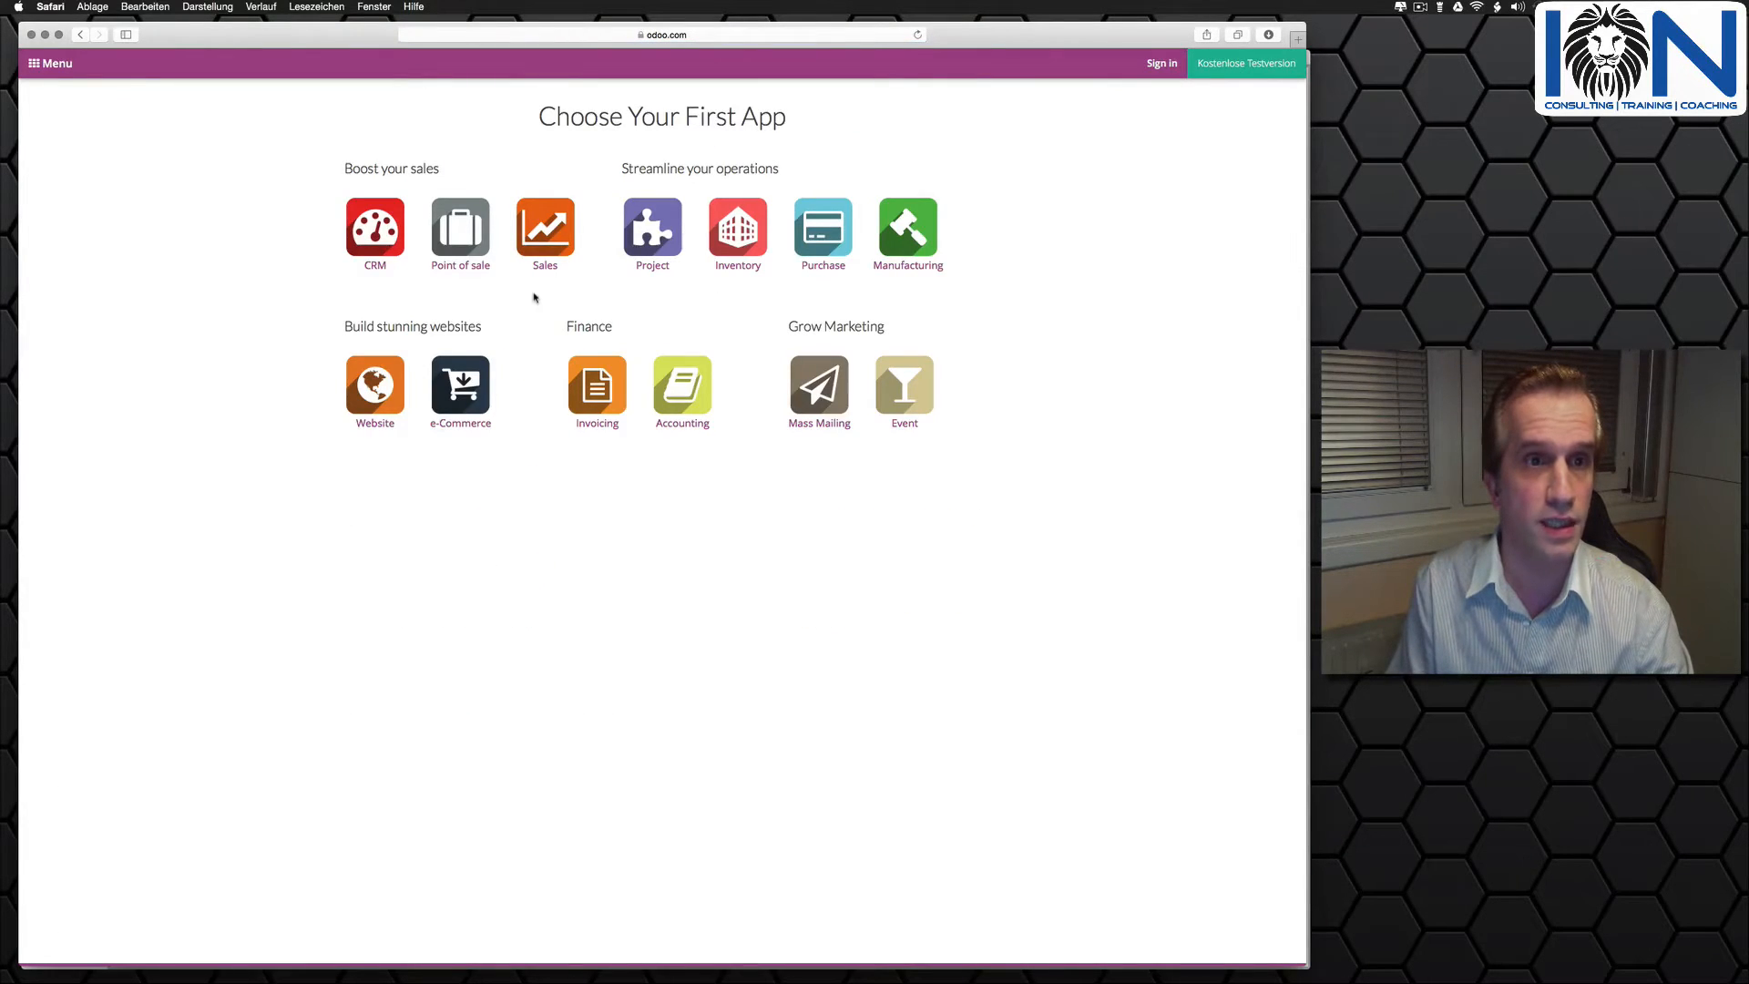
{"action": "left_click", "coordinate": [373, 235]}
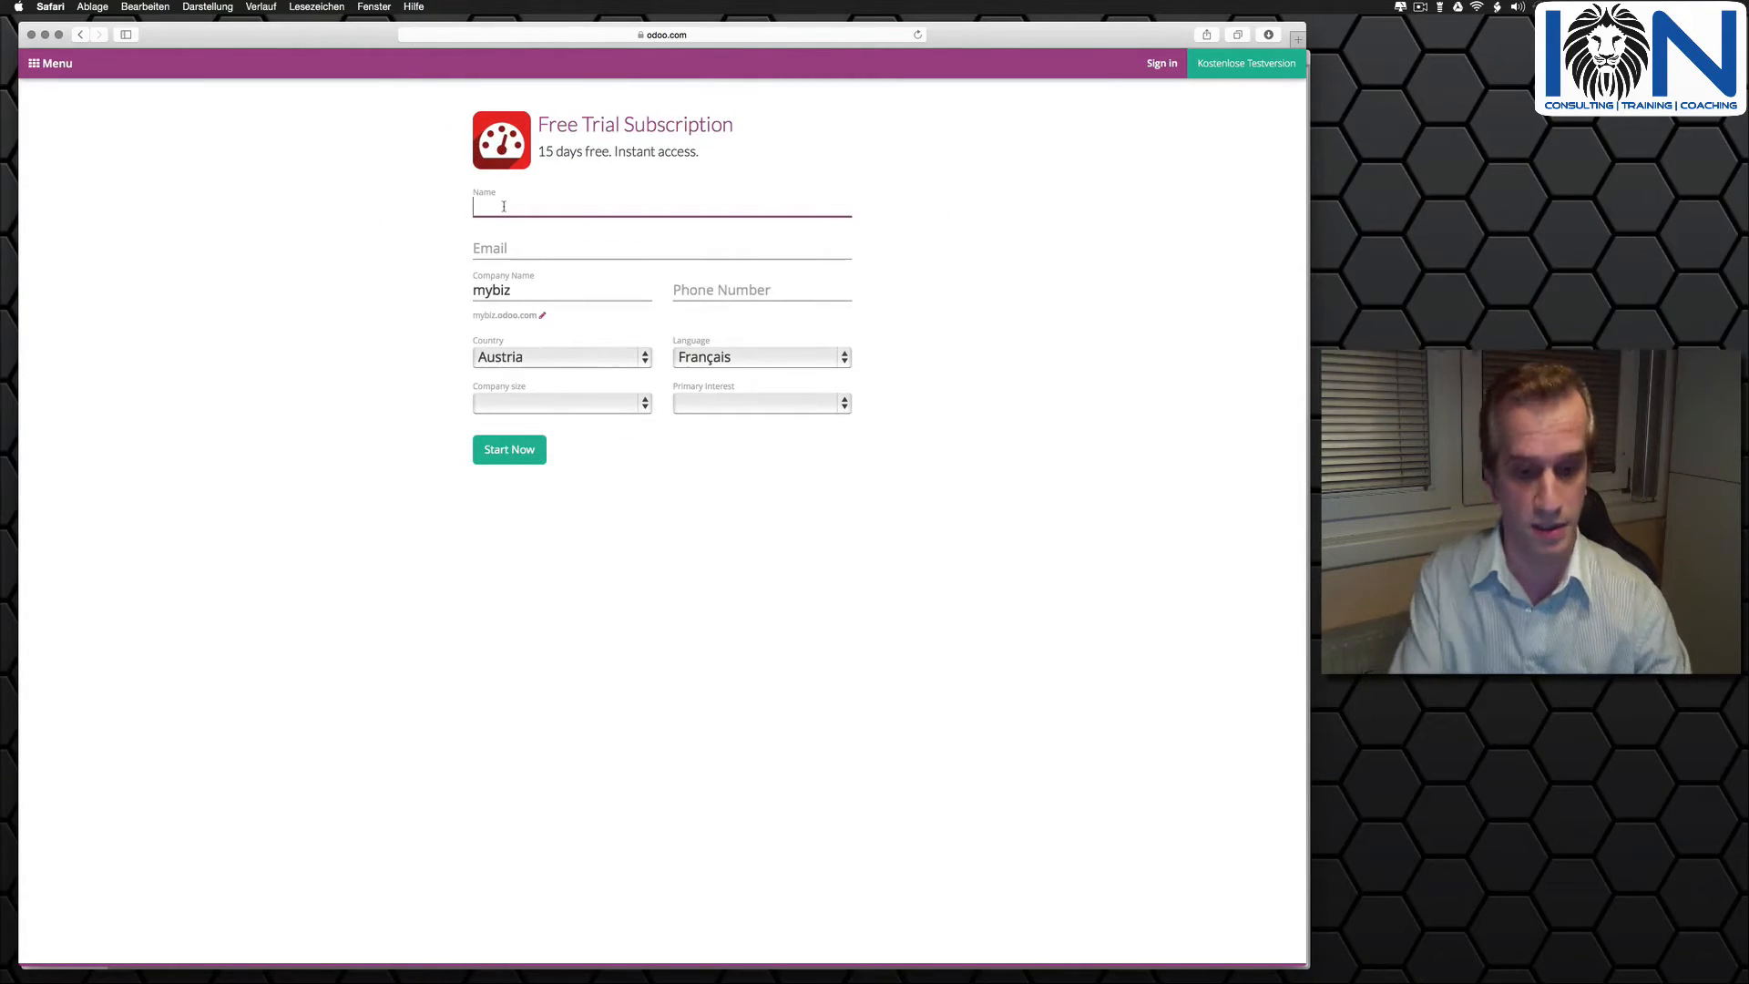
- Enter the subscriber's full name and e-mail address in the Free Trial Subscription form
{"action": "type", "text": "Max "}
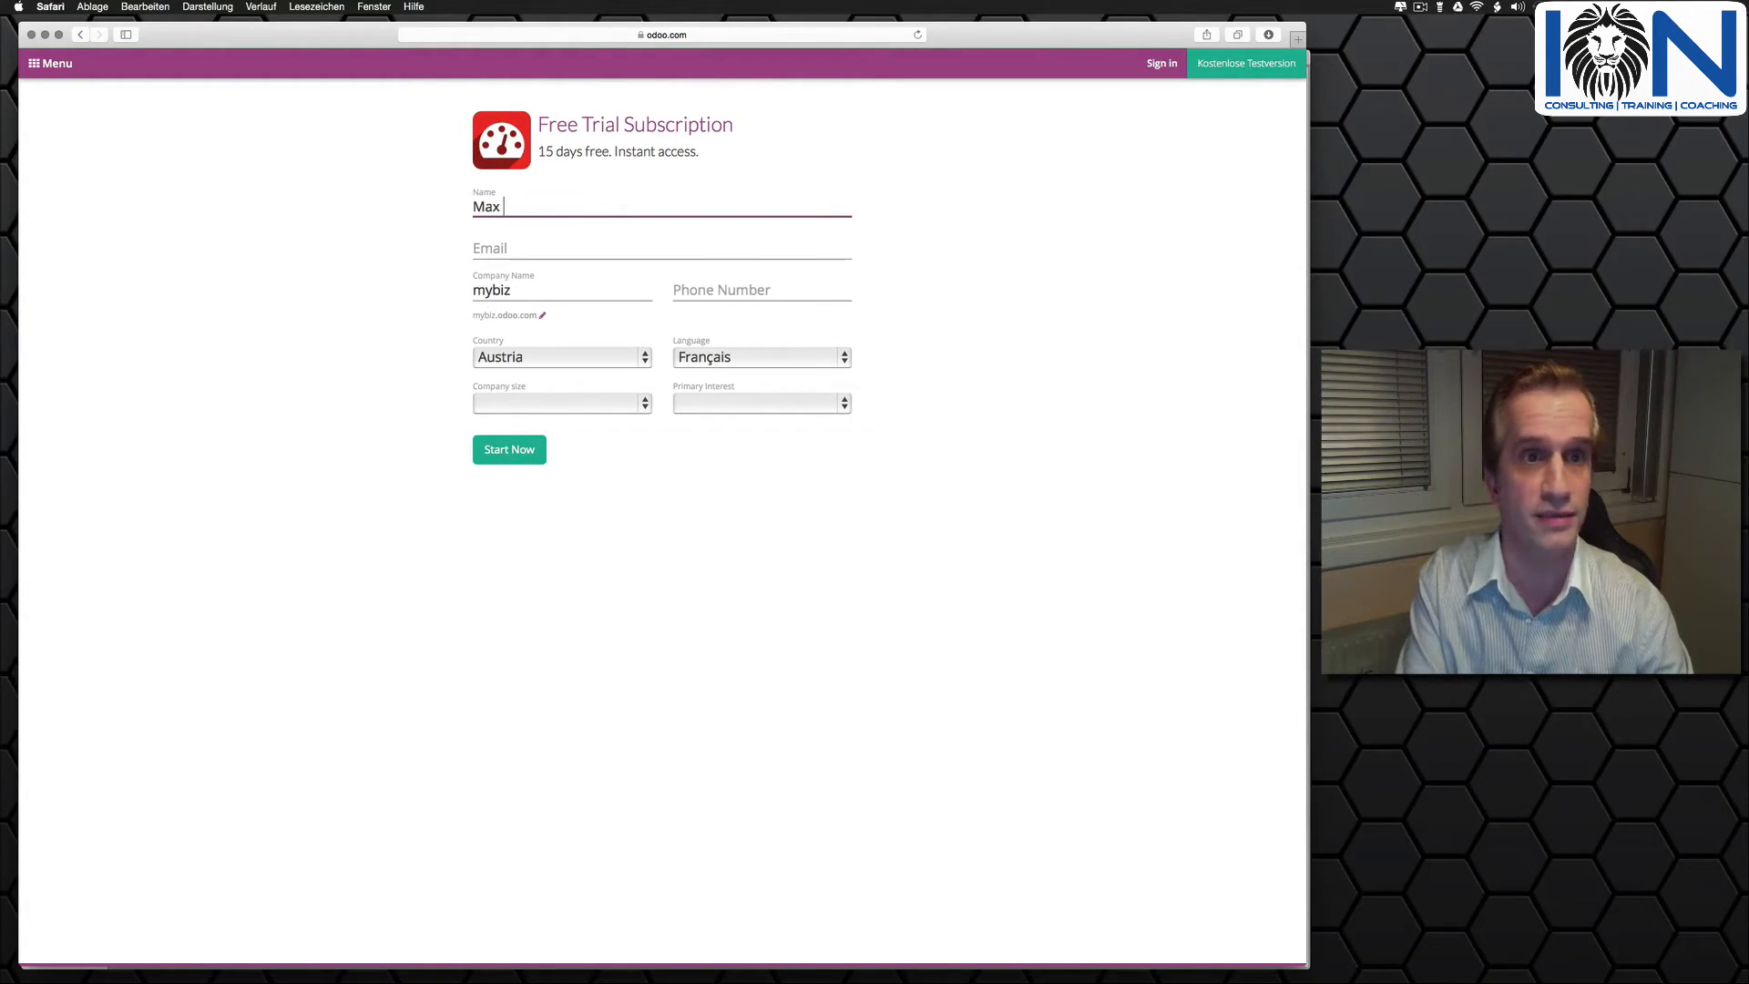
{"action": "type", "text": "Mustermann"}
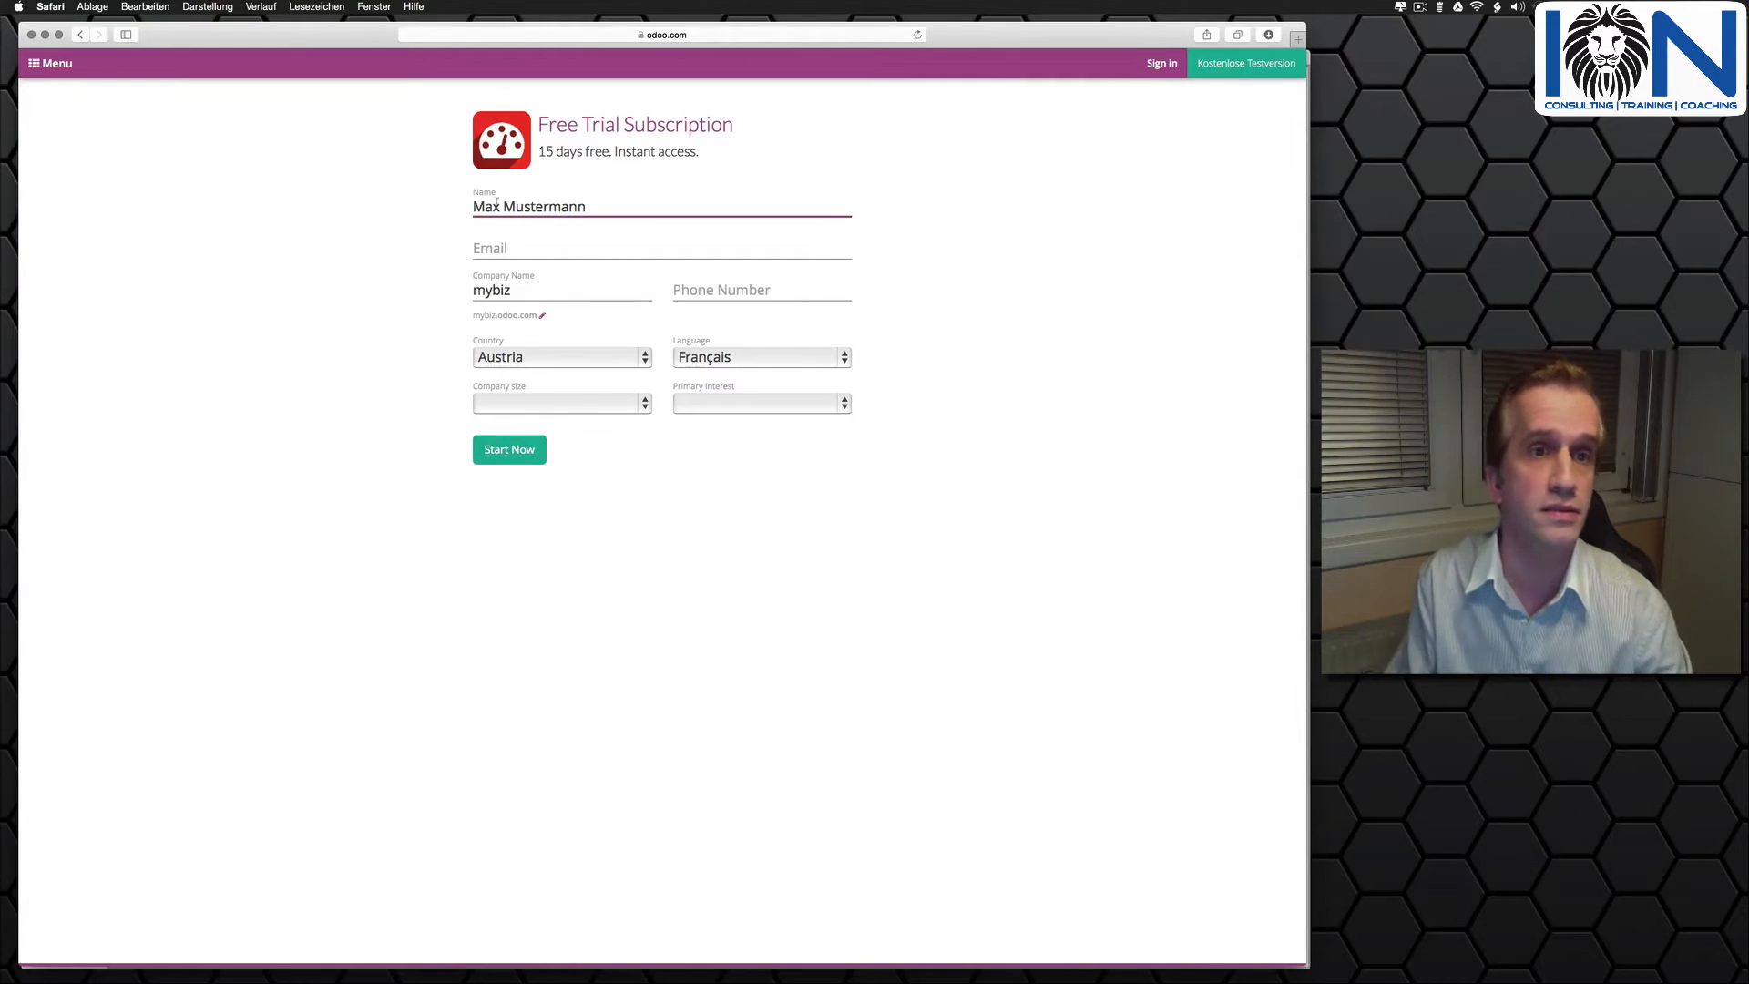
{"action": "key", "text": "Tab"}
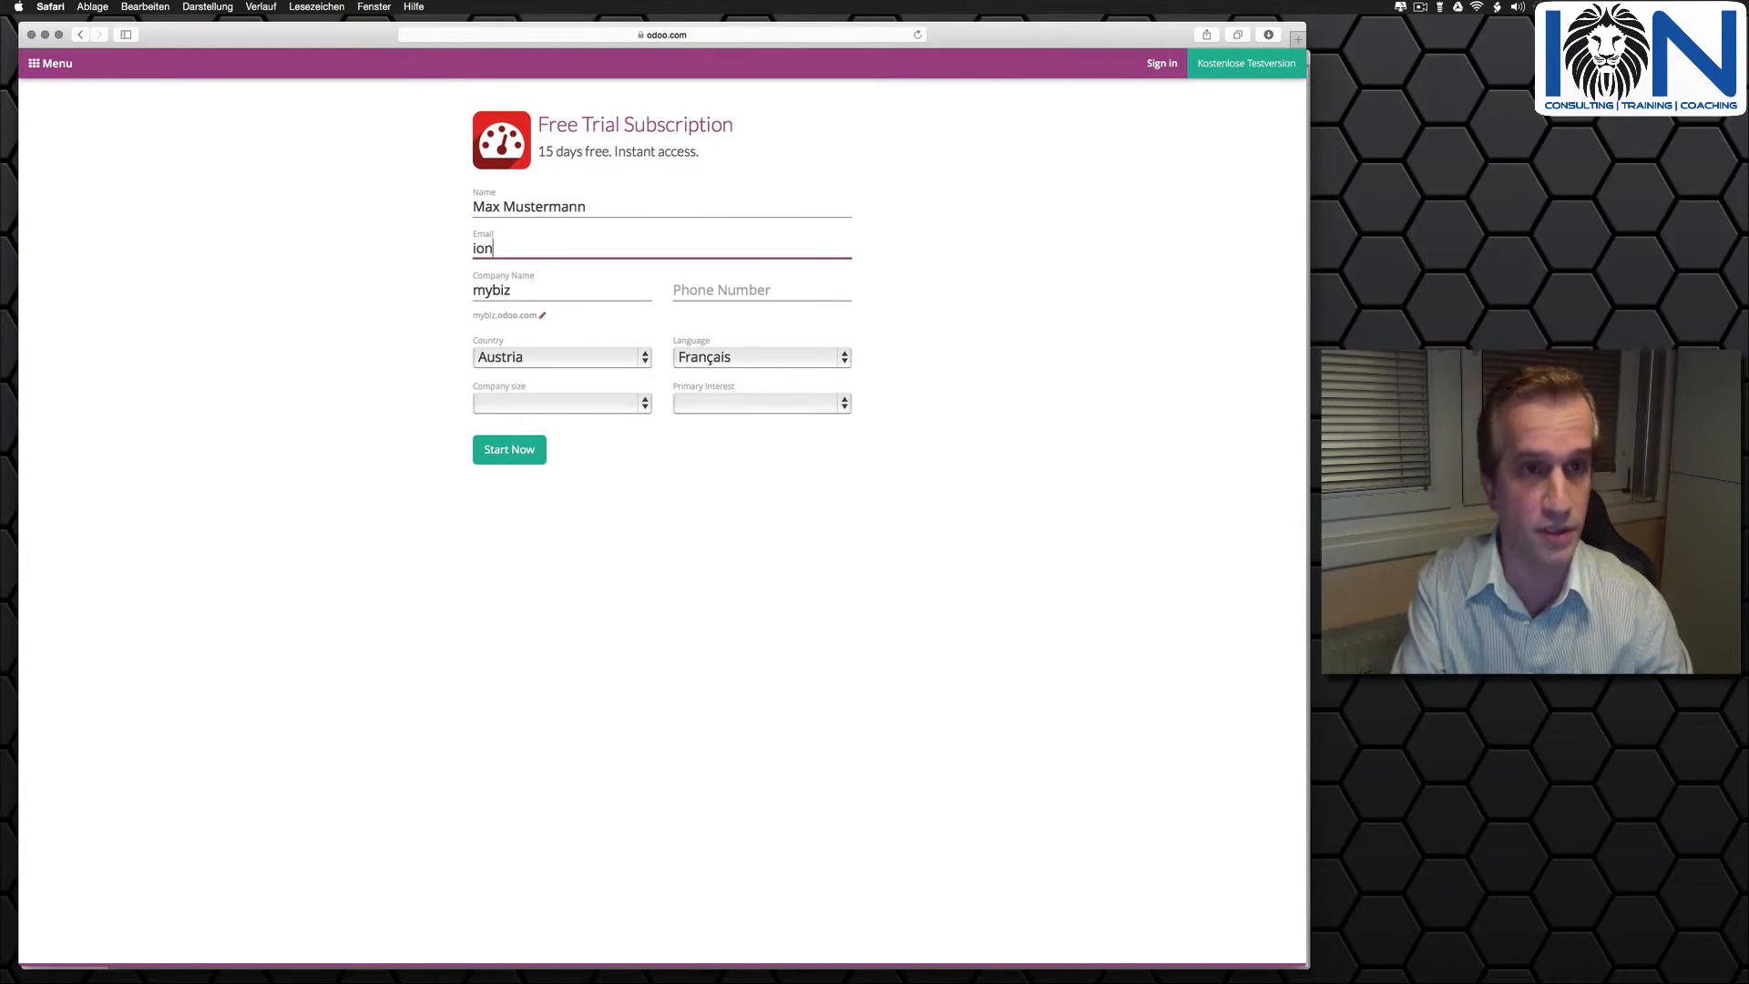
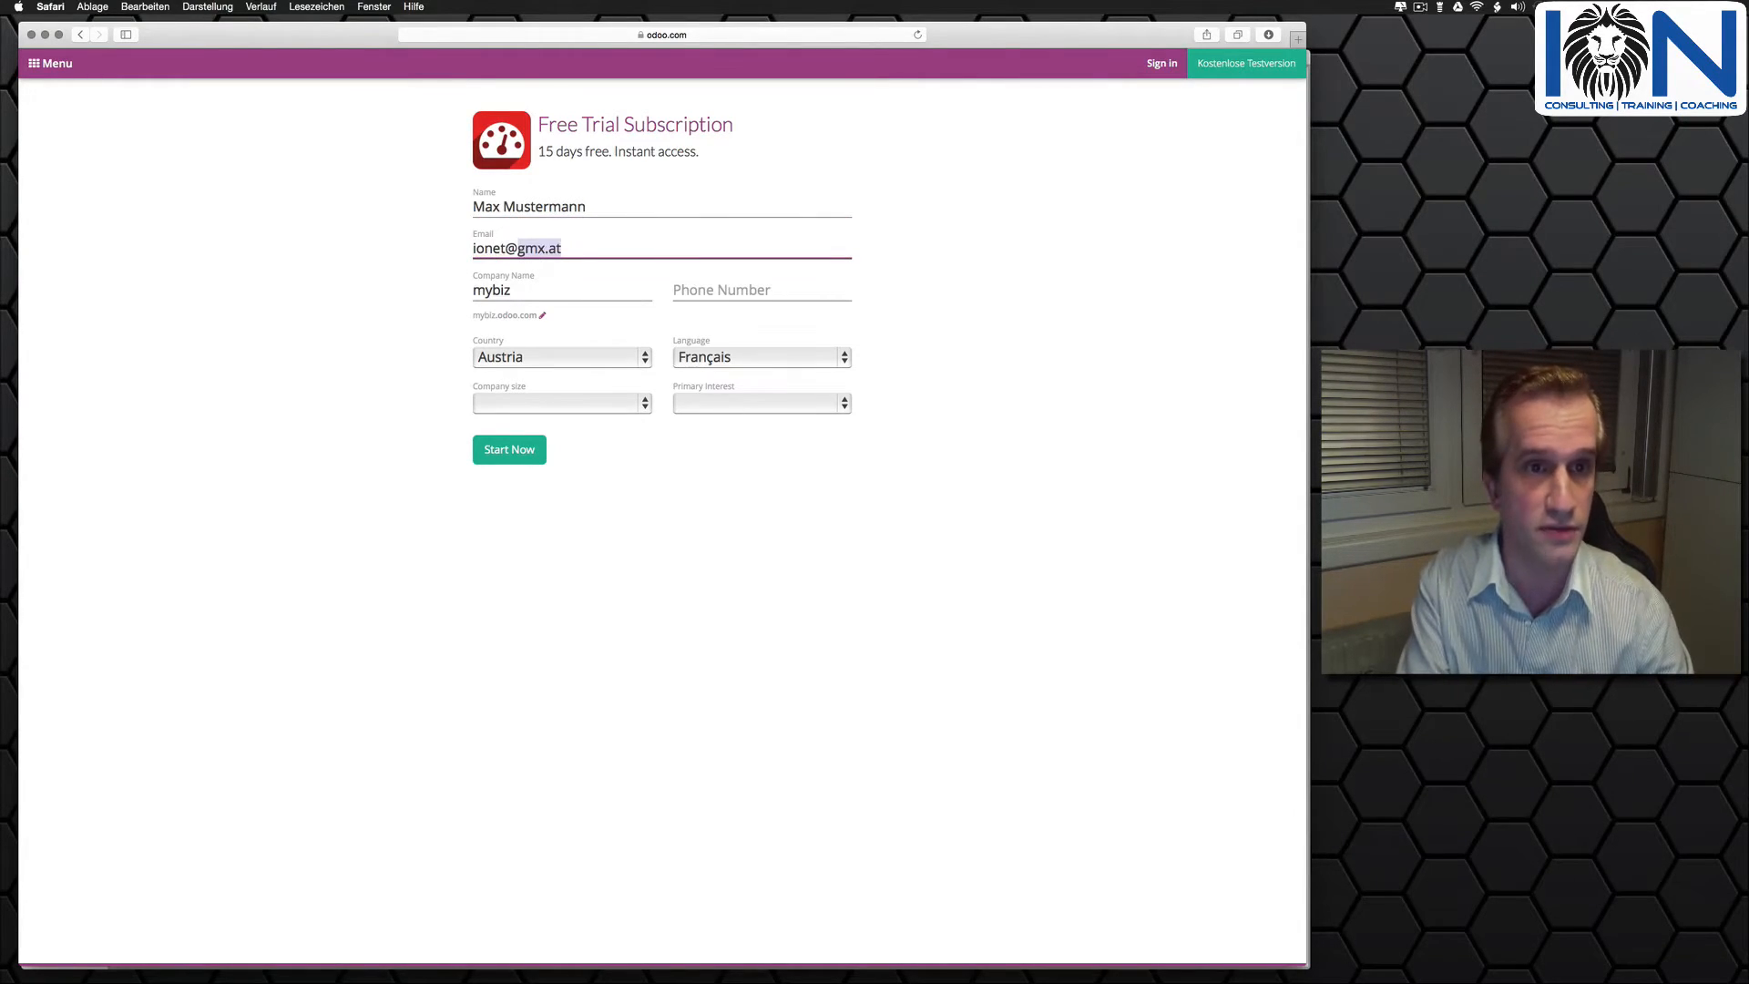
{"action": "left_click", "coordinate": [576, 247]}
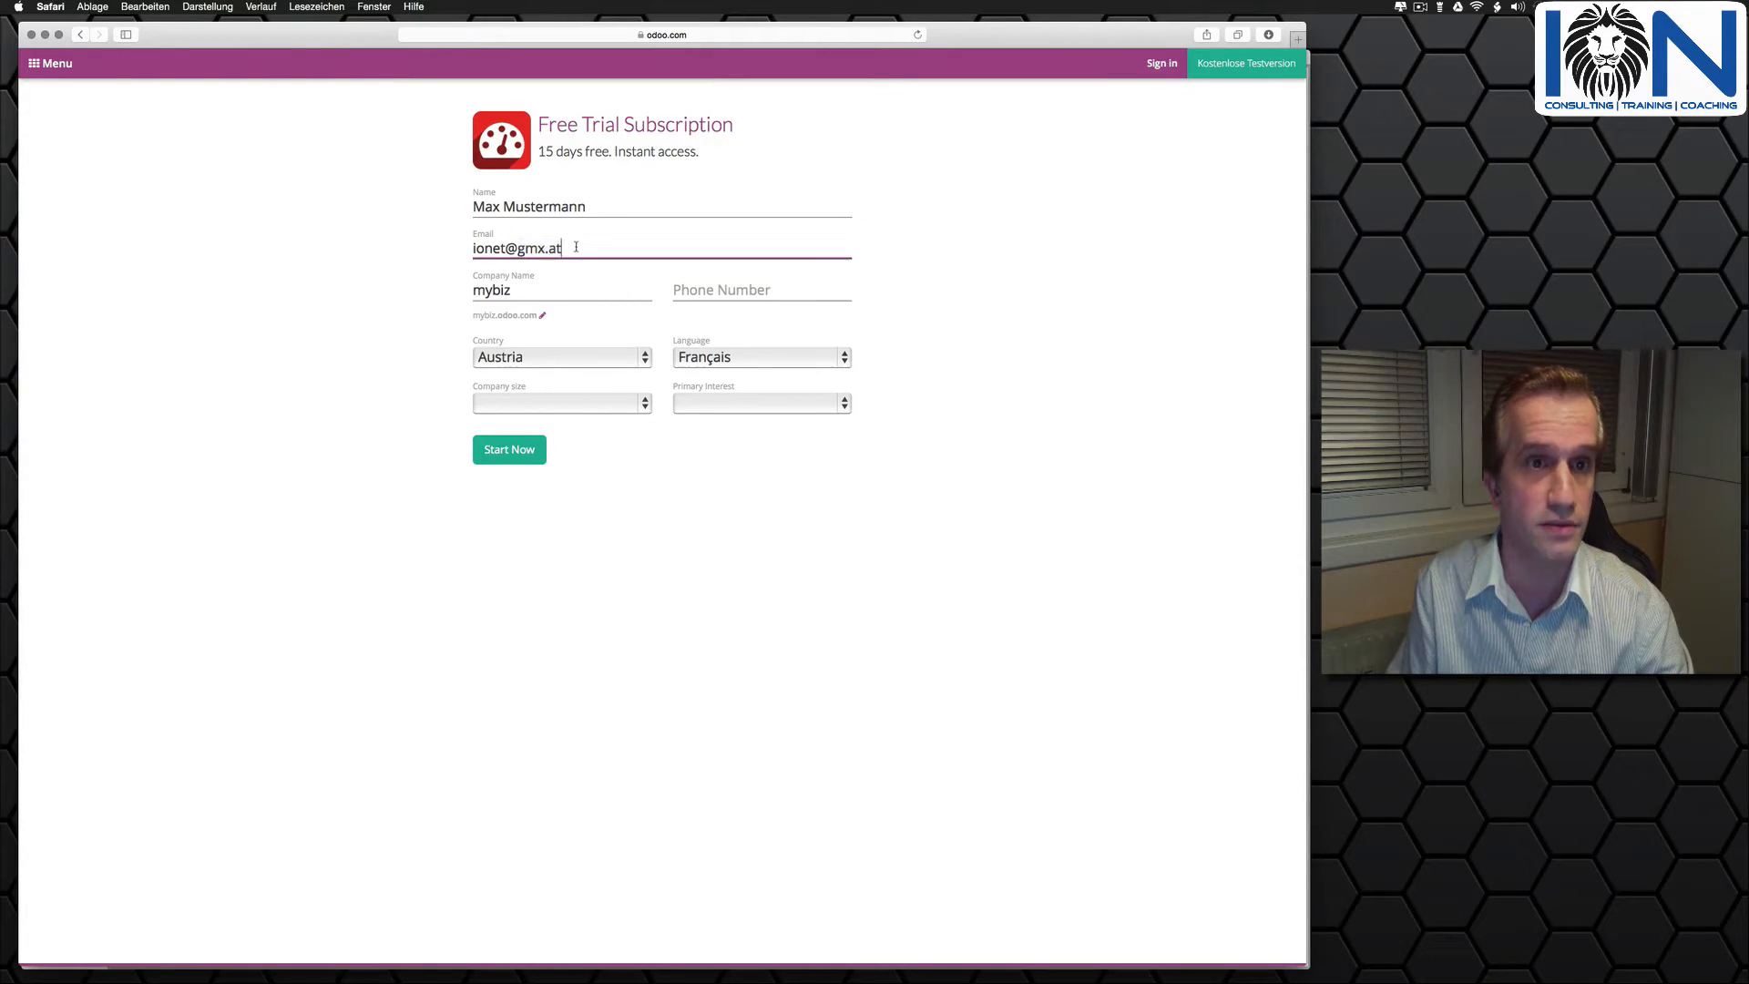
- Keep the company name mybiz and enter the contact phone number in the trial form
{"action": "left_click", "coordinate": [528, 291]}
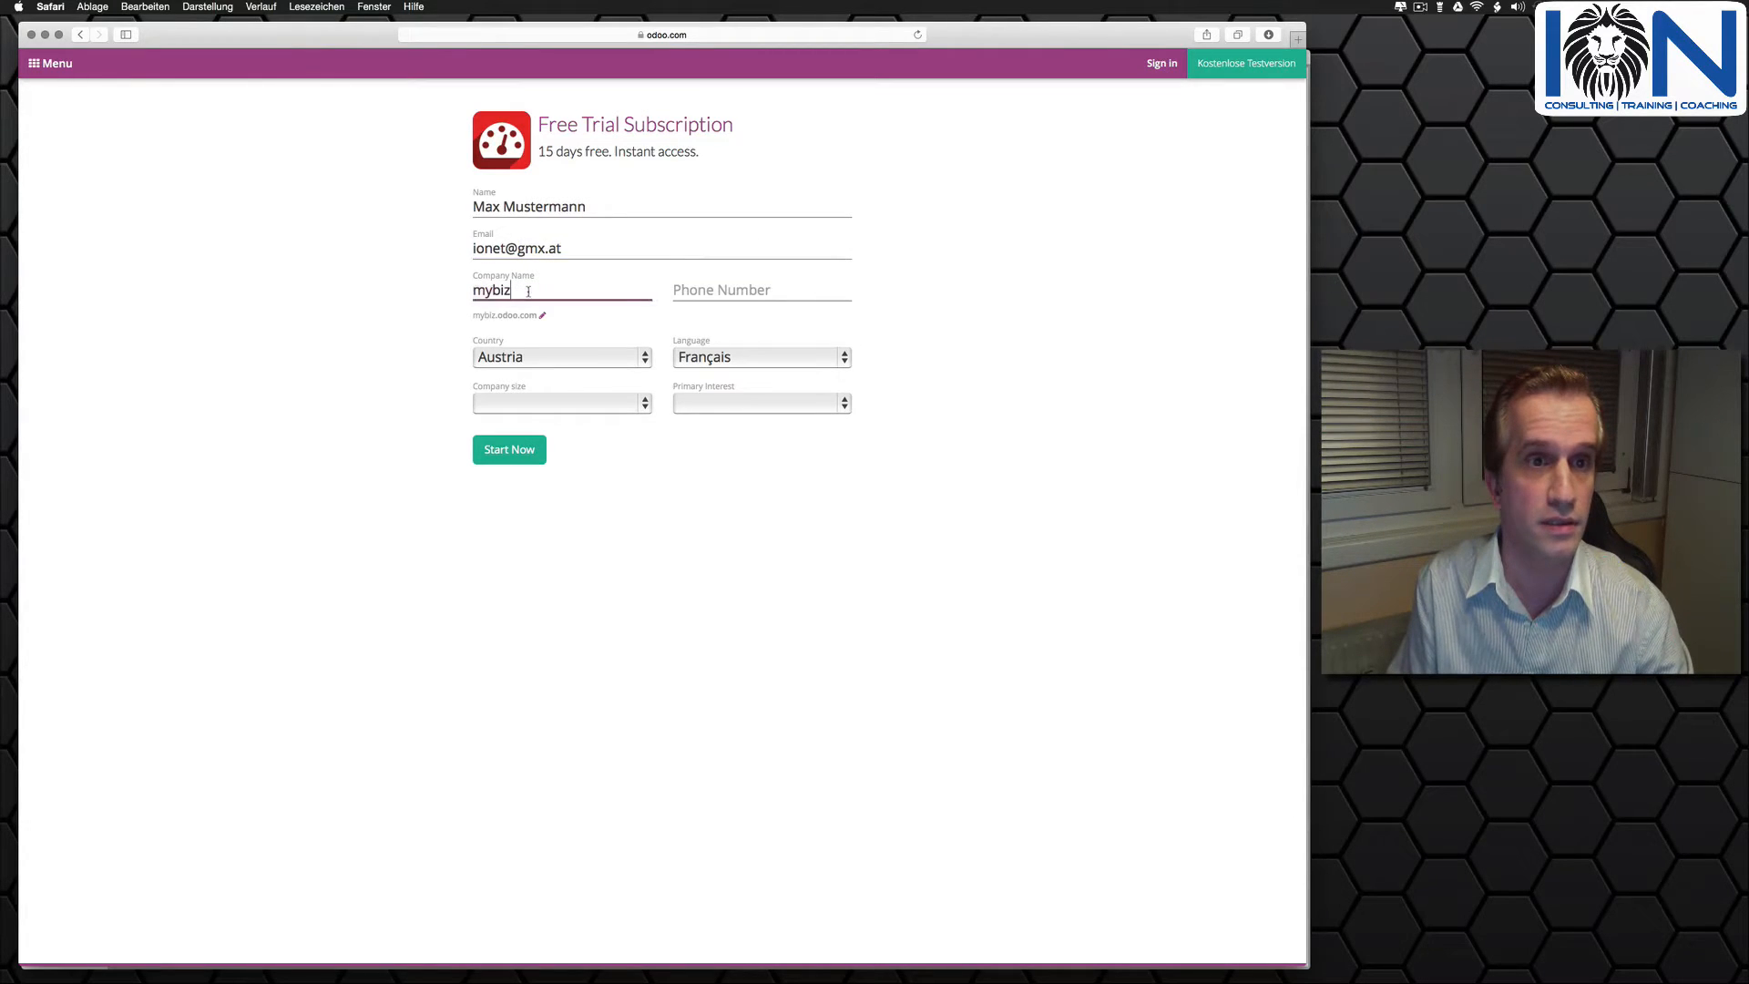
{"action": "left_click", "coordinate": [709, 292]}
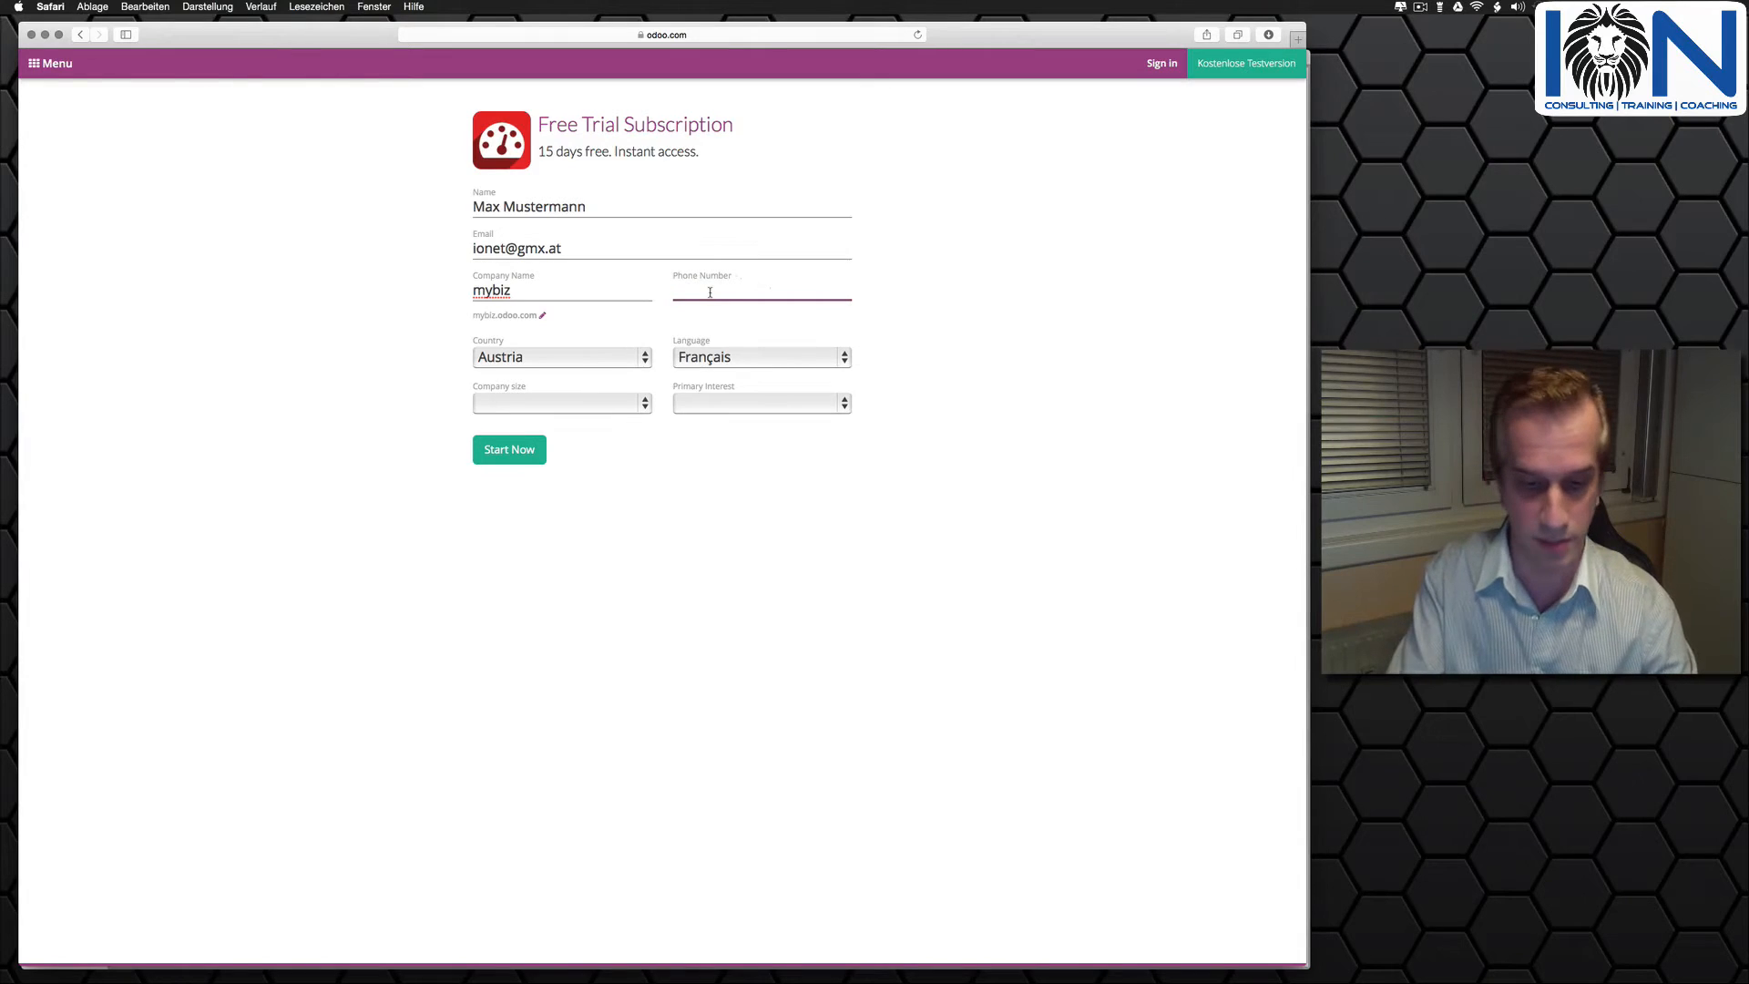
{"action": "type", "text": "+43123456"}
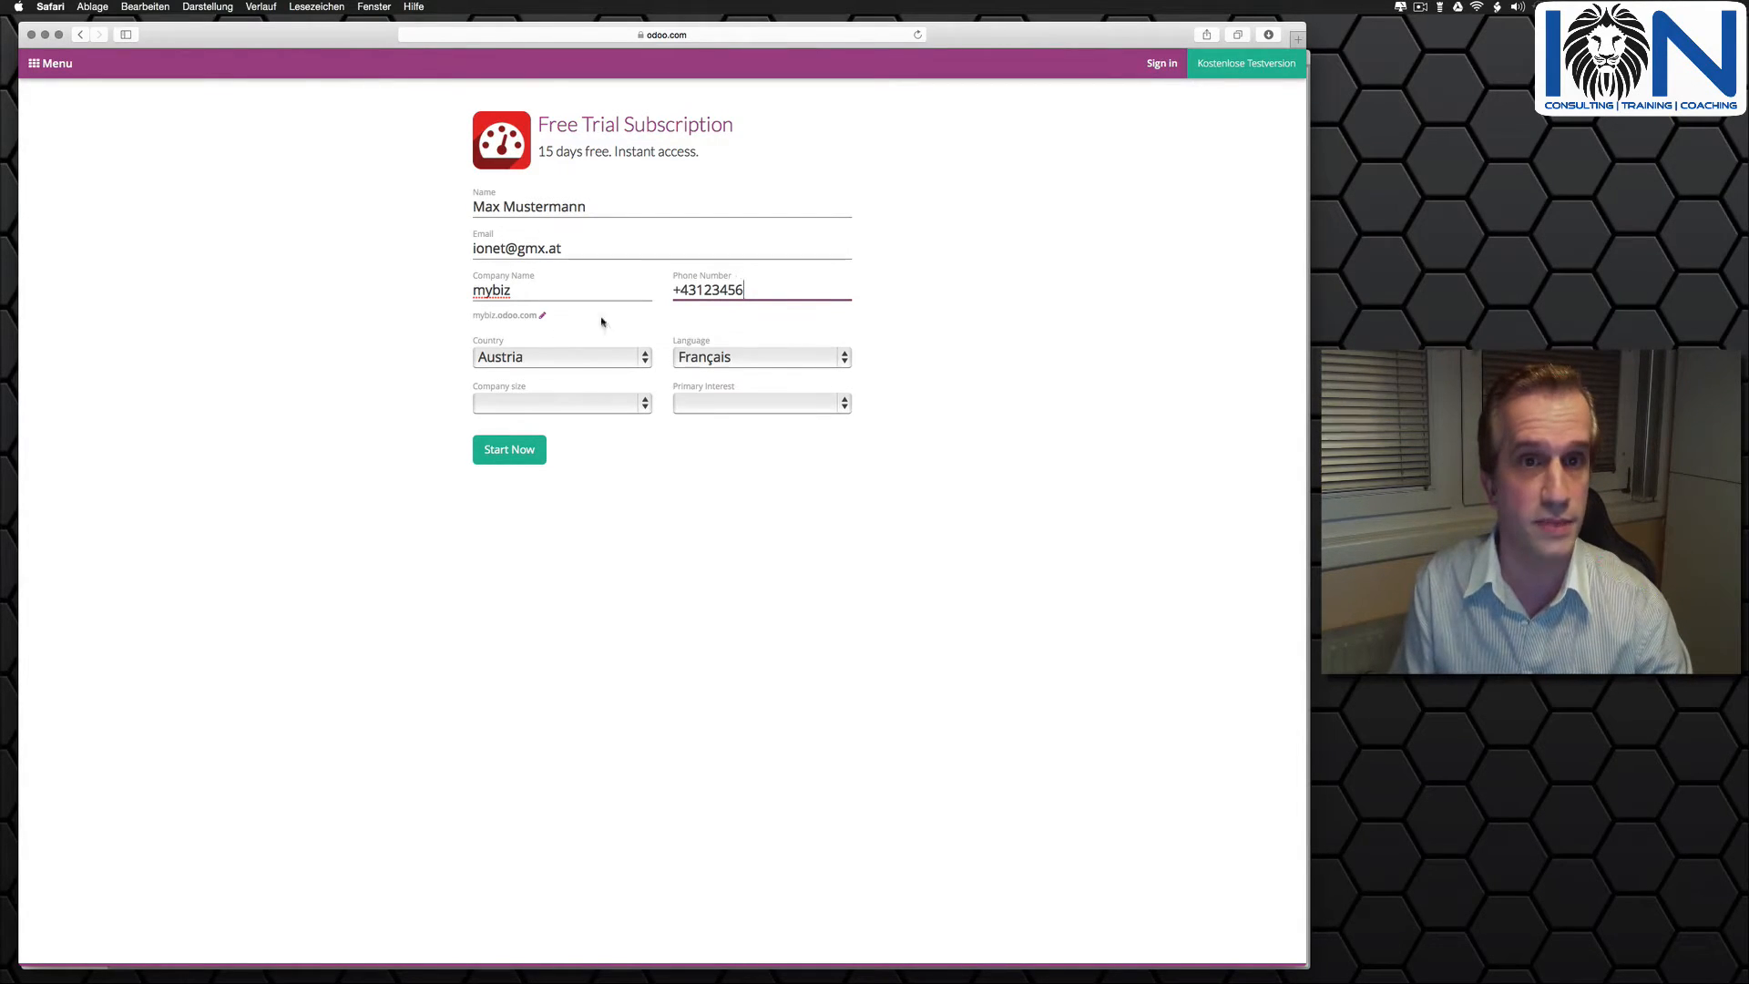
- Set company size to < 5 employees and primary interest to "I am a teacher or a student", and submit the trial form
{"action": "left_click", "coordinate": [523, 403]}
{"action": "left_click", "coordinate": [515, 418]}
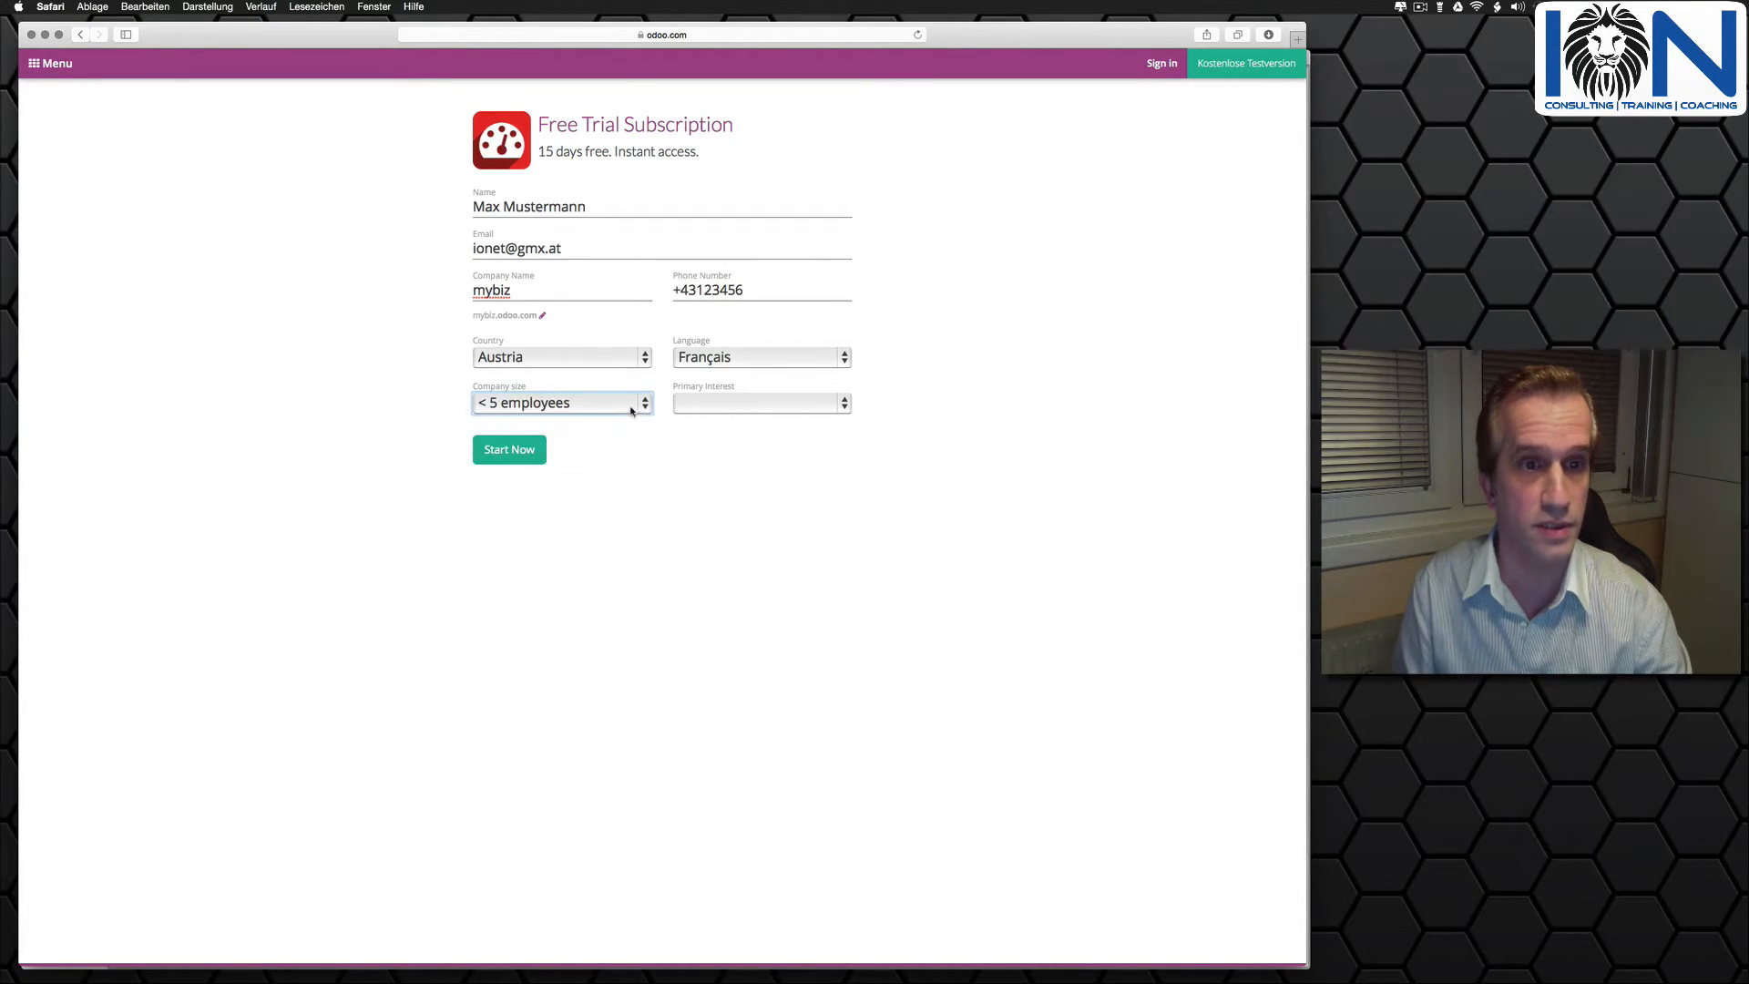
{"action": "left_click", "coordinate": [731, 406]}
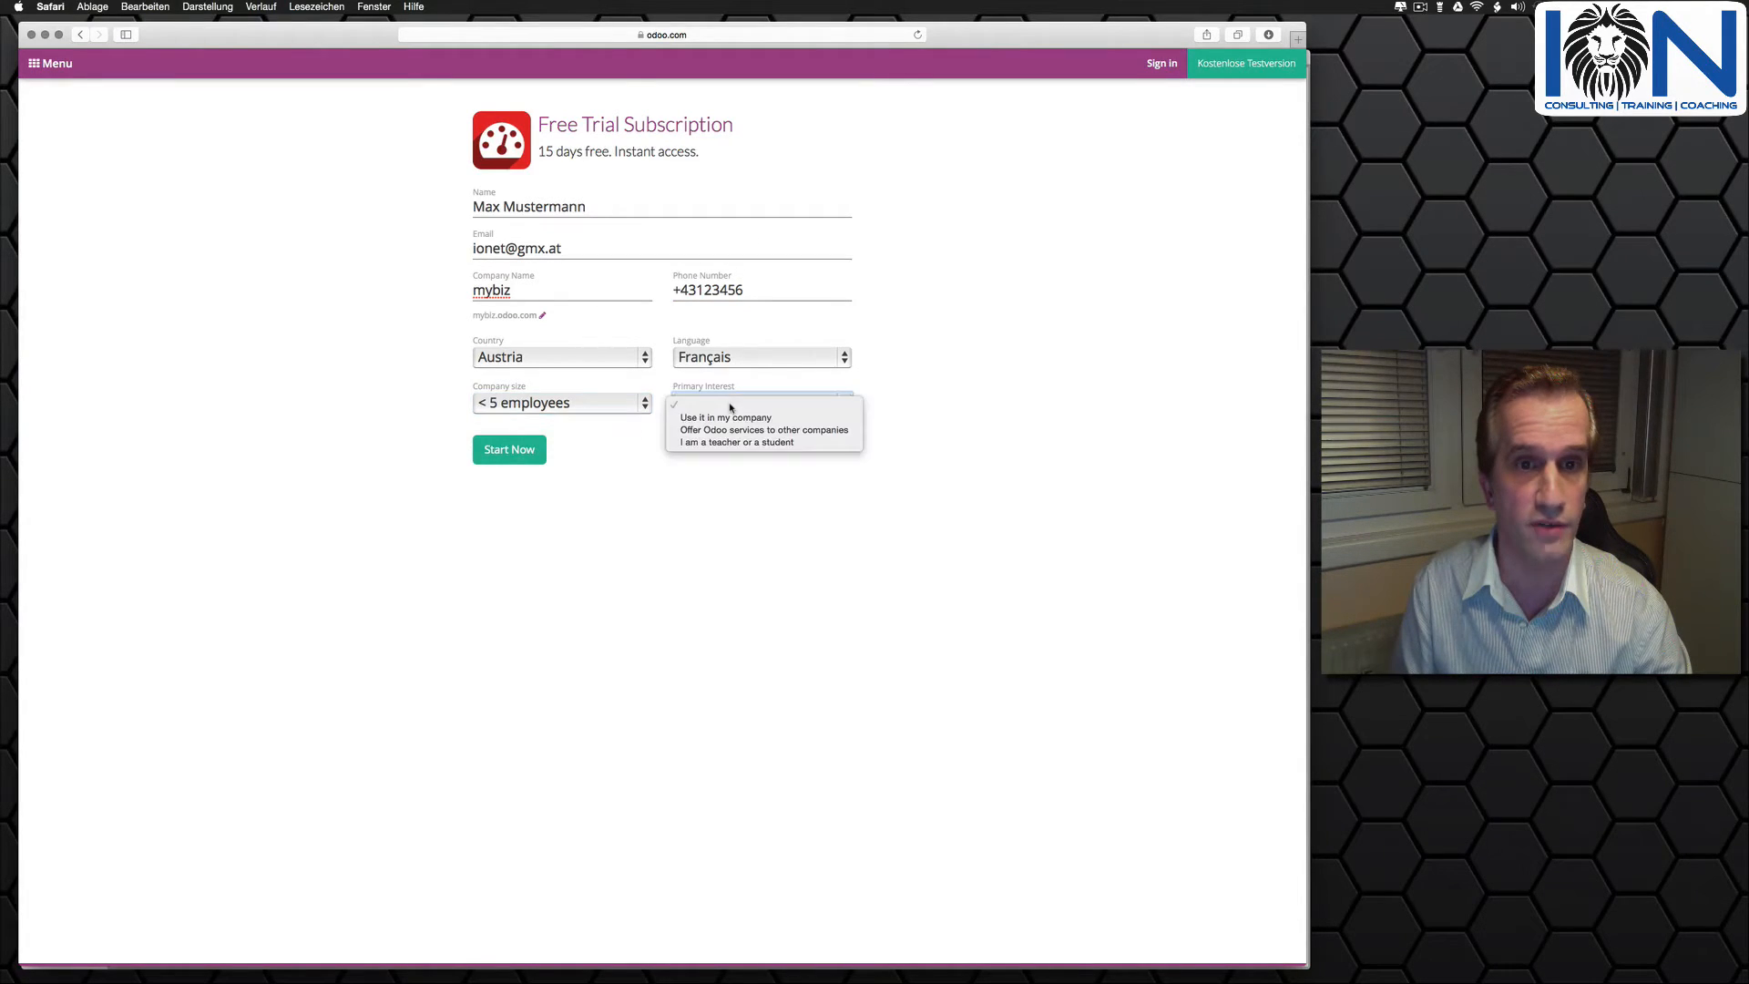
{"action": "left_click", "coordinate": [769, 443]}
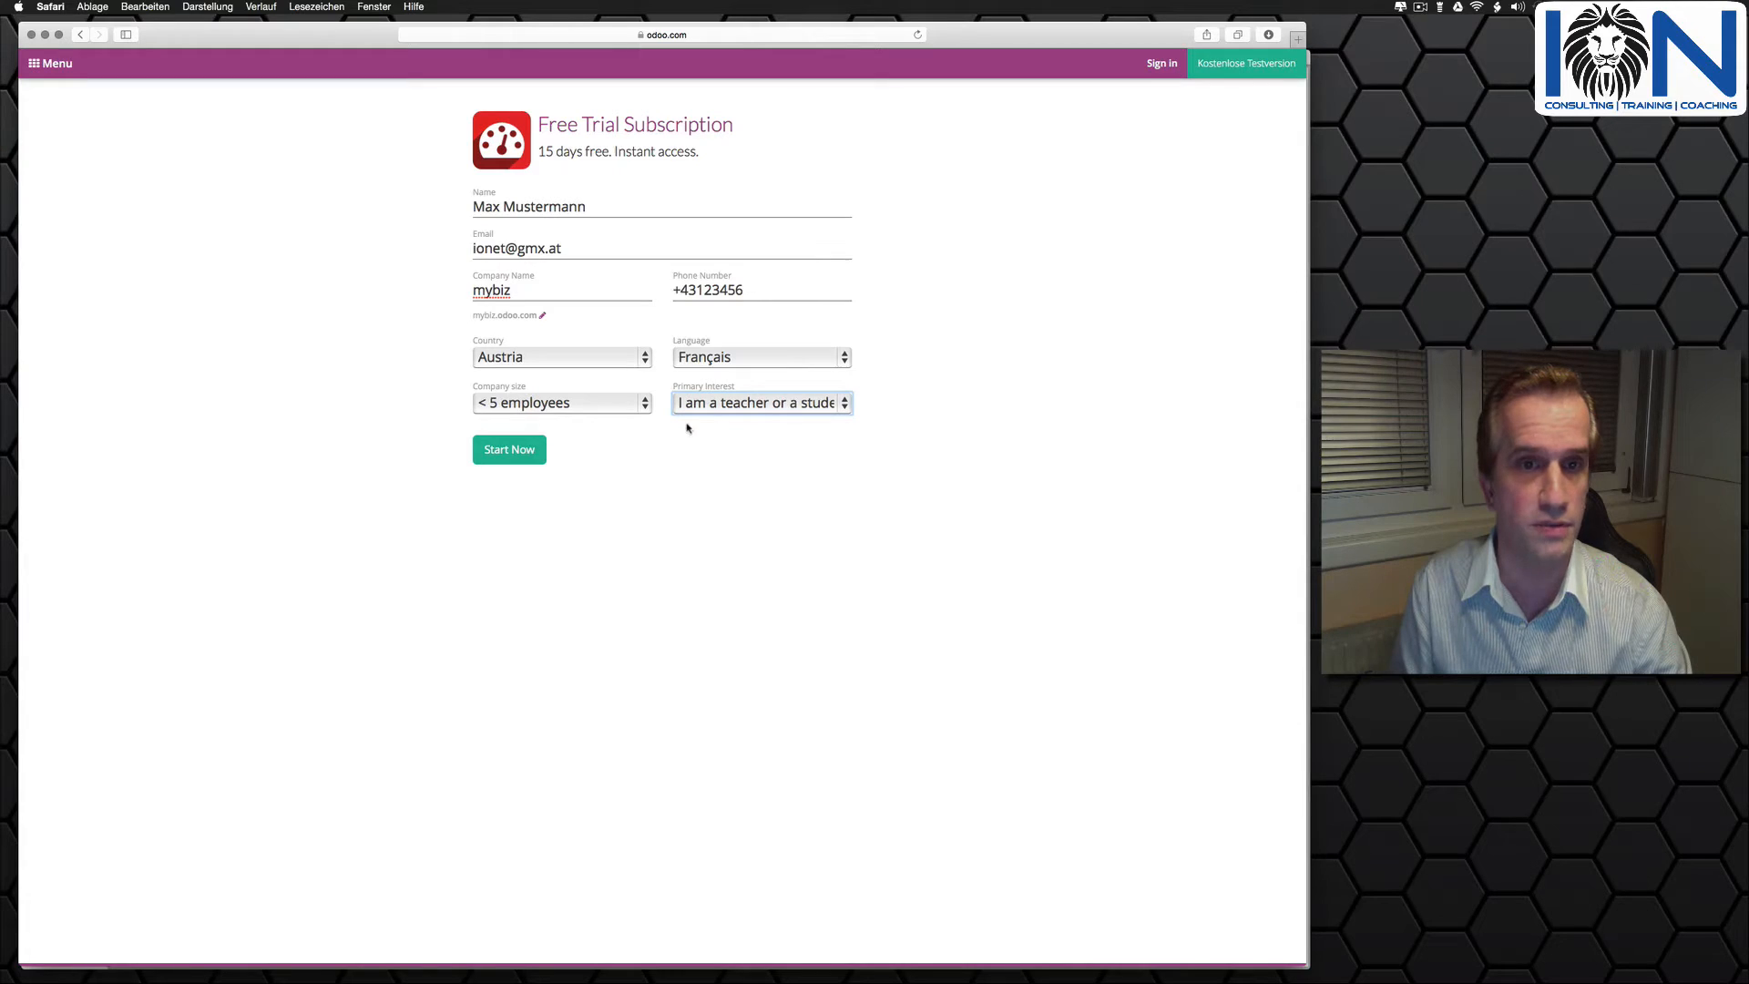
{"action": "left_click", "coordinate": [519, 450]}
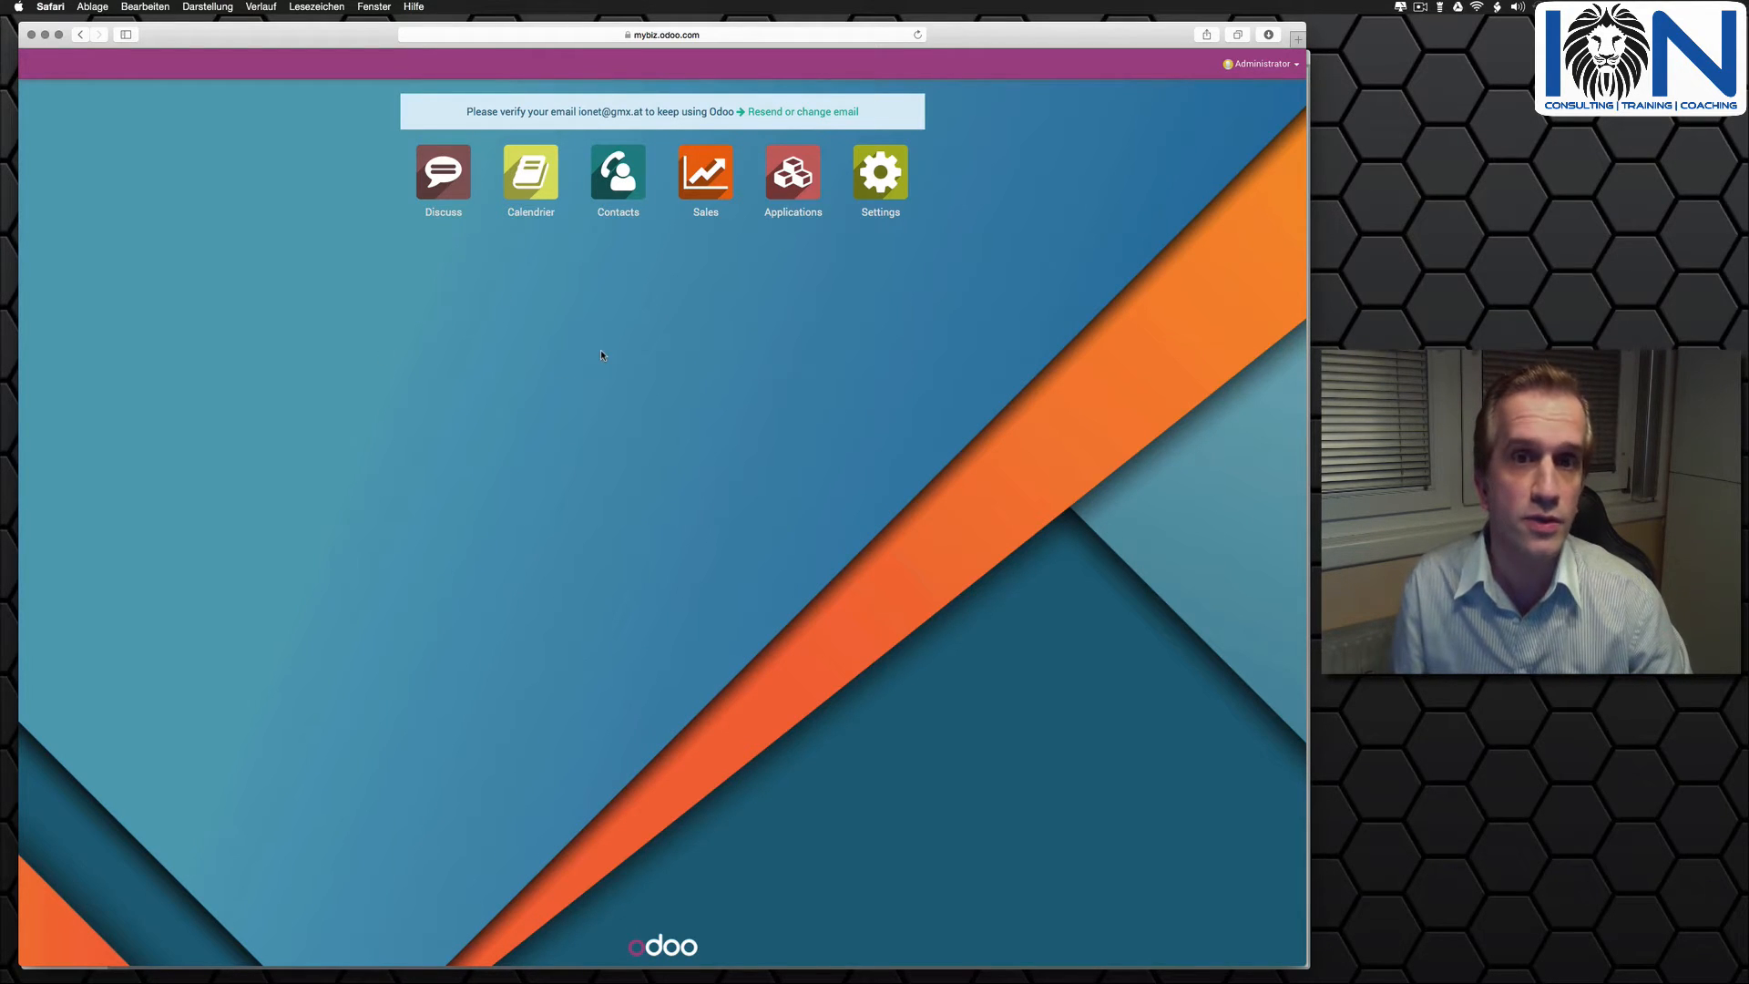
- Load the English (US) translation in the database settings and close the language pack confirmation
{"action": "left_click", "coordinate": [891, 185]}
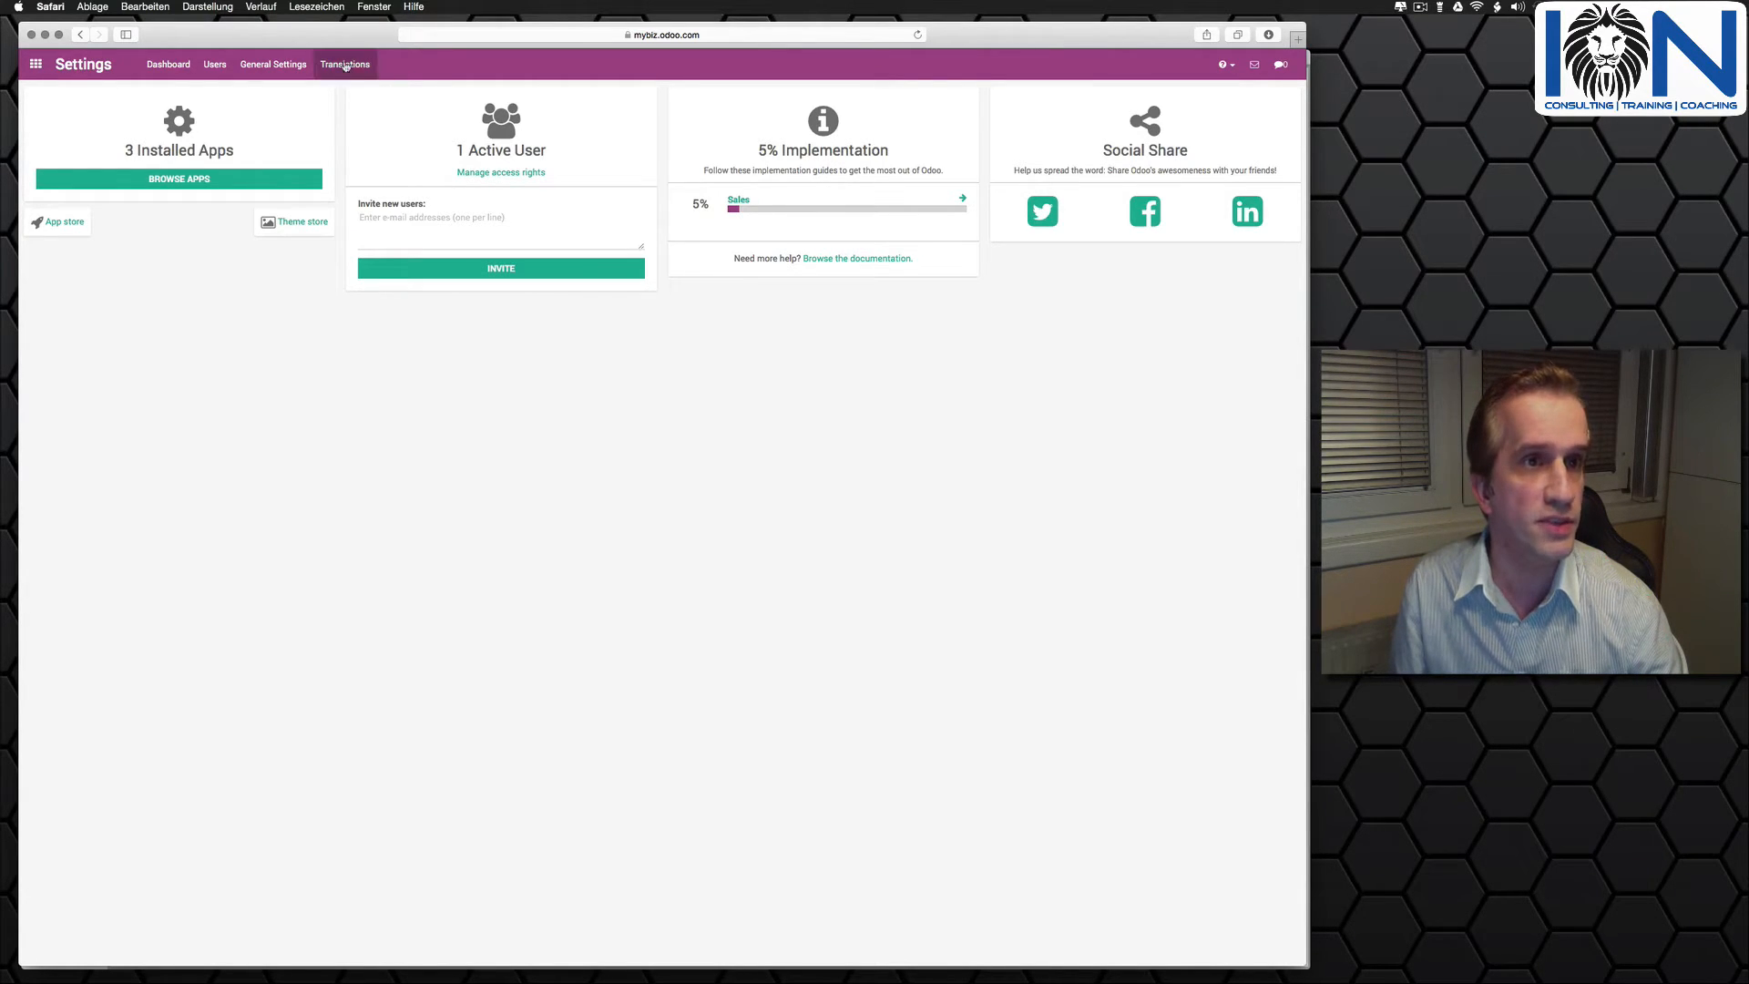
{"action": "left_click", "coordinate": [344, 63]}
{"action": "left_click", "coordinate": [349, 92]}
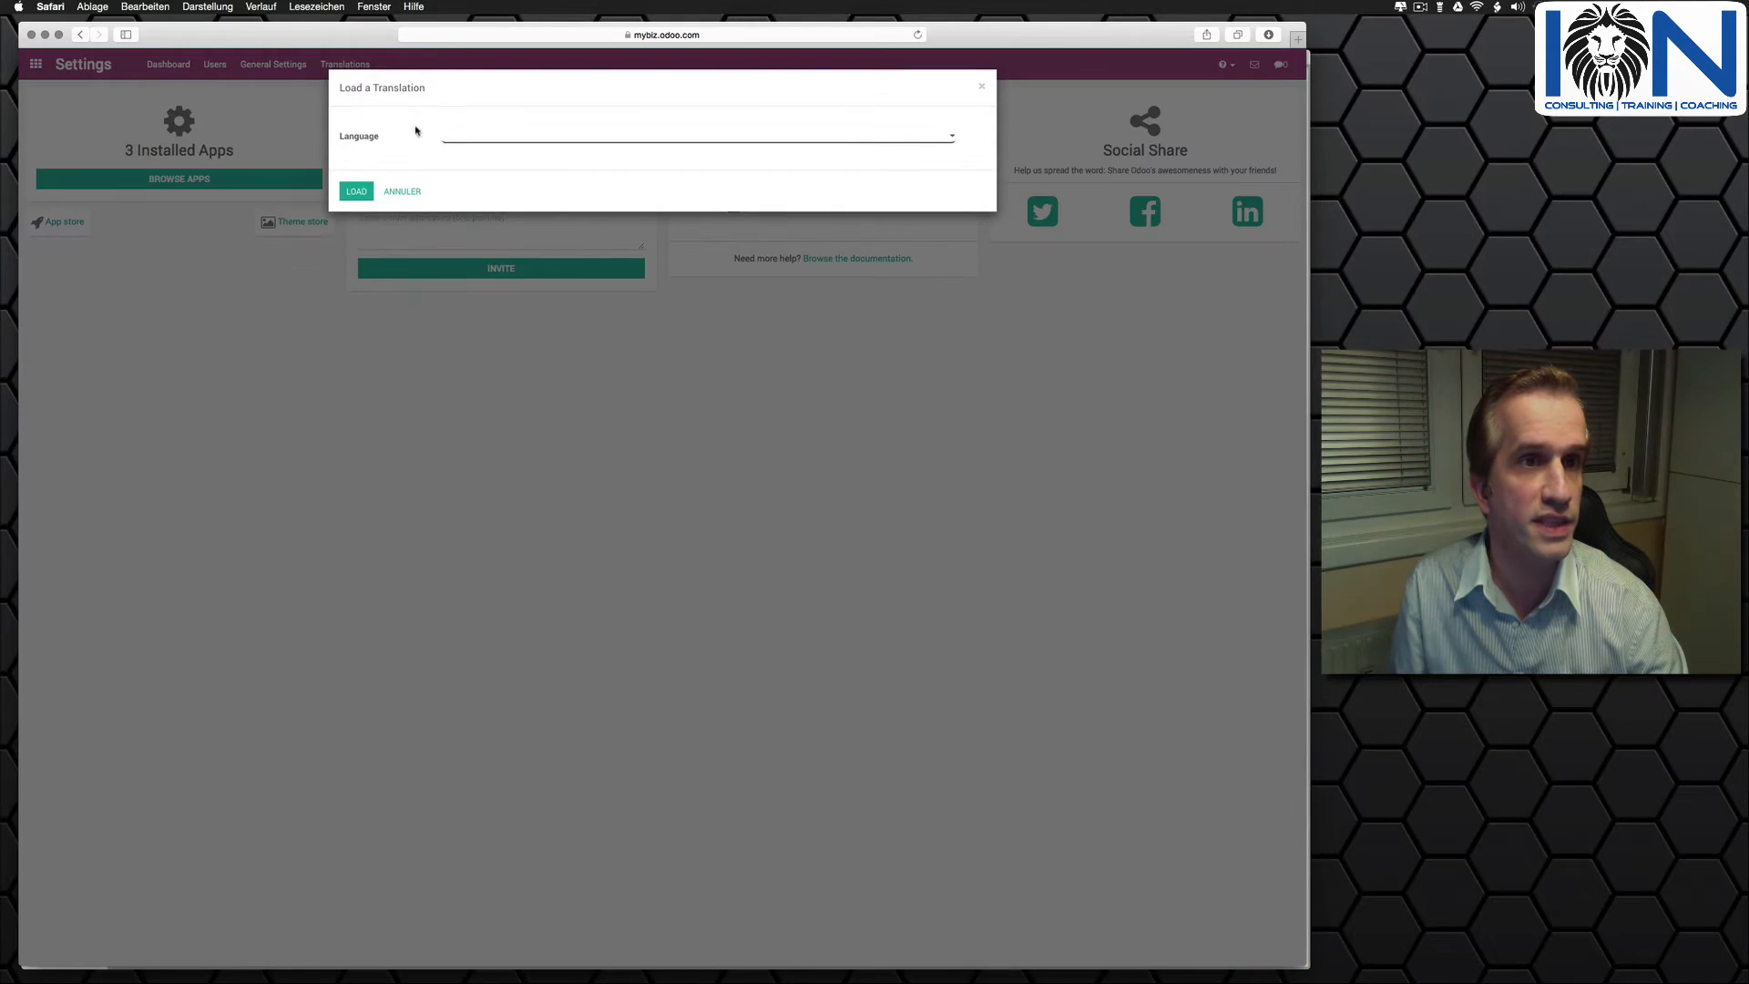
{"action": "left_click", "coordinate": [464, 135]}
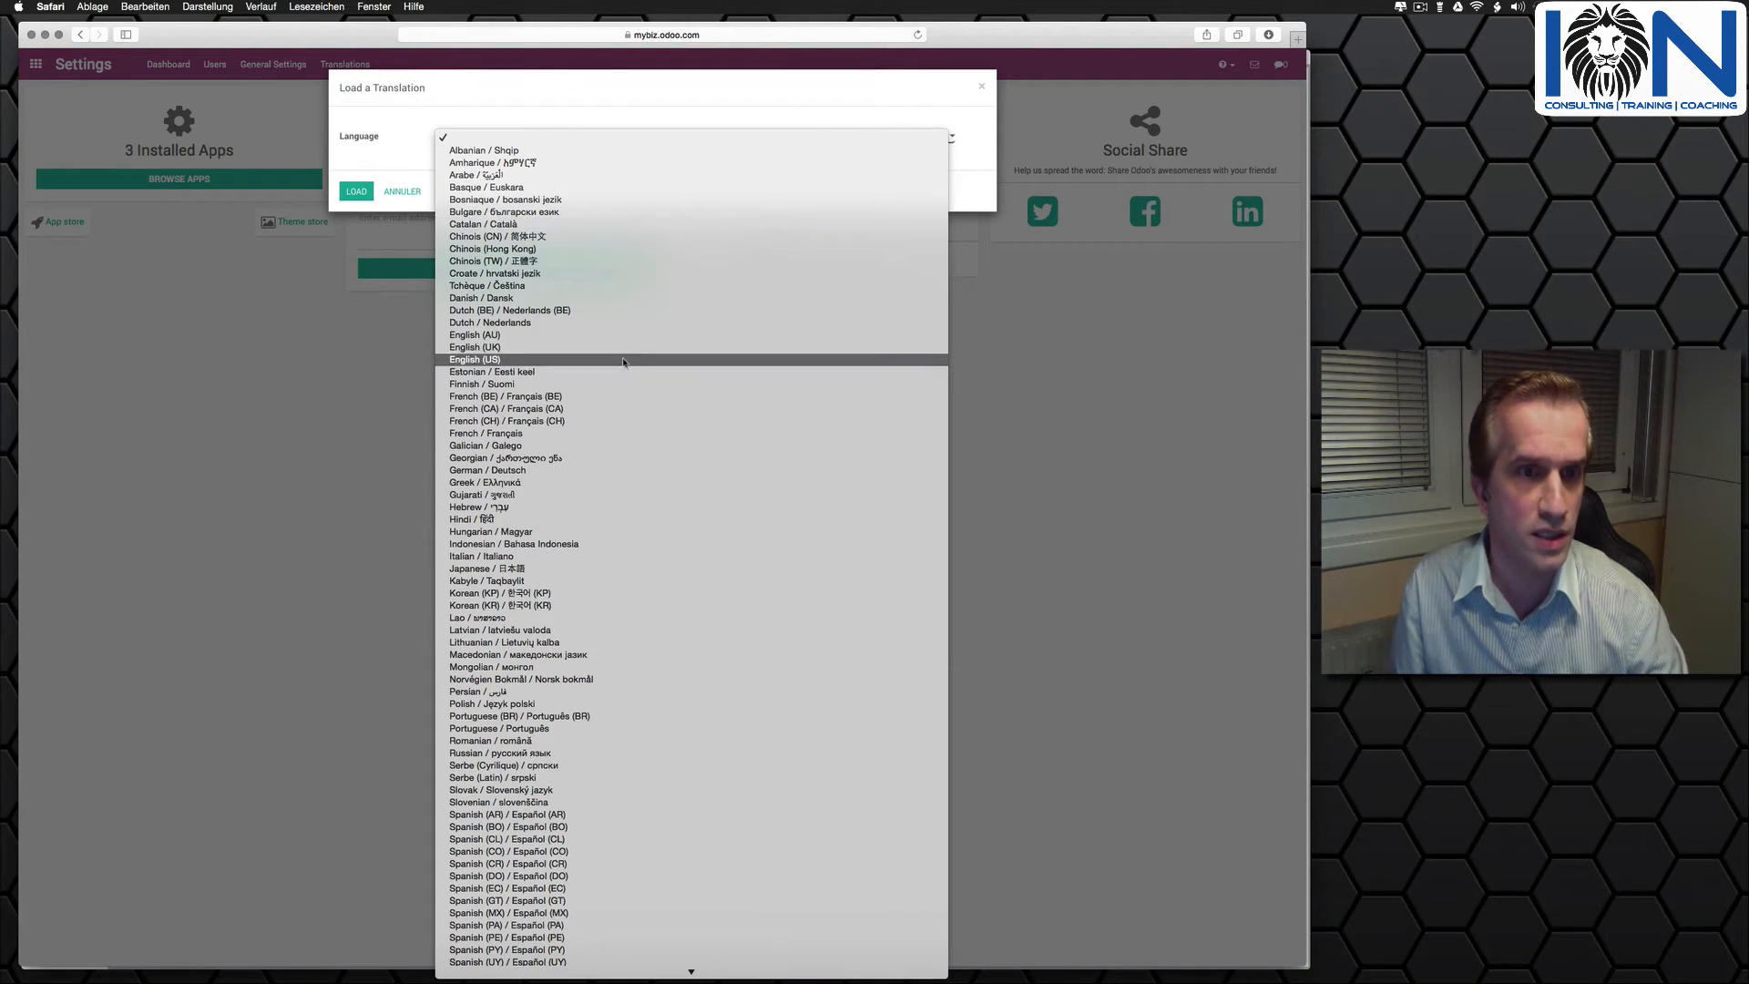
{"action": "left_click", "coordinate": [422, 239]}
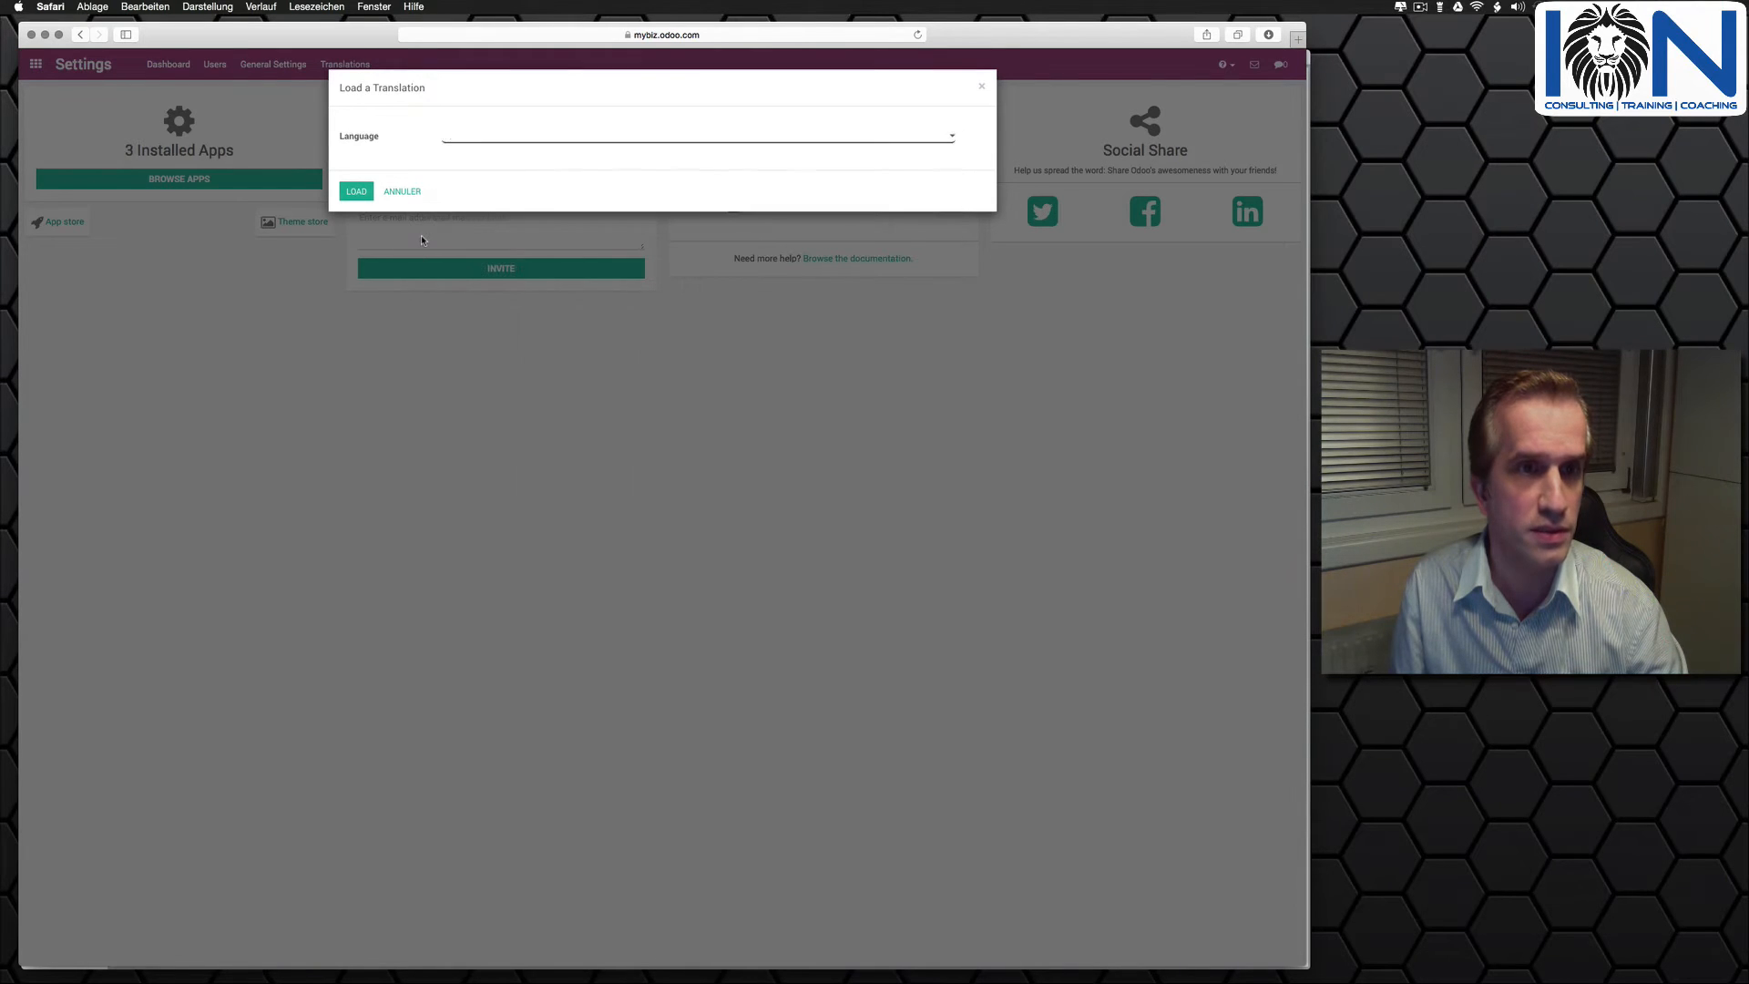
{"action": "left_click", "coordinate": [351, 191]}
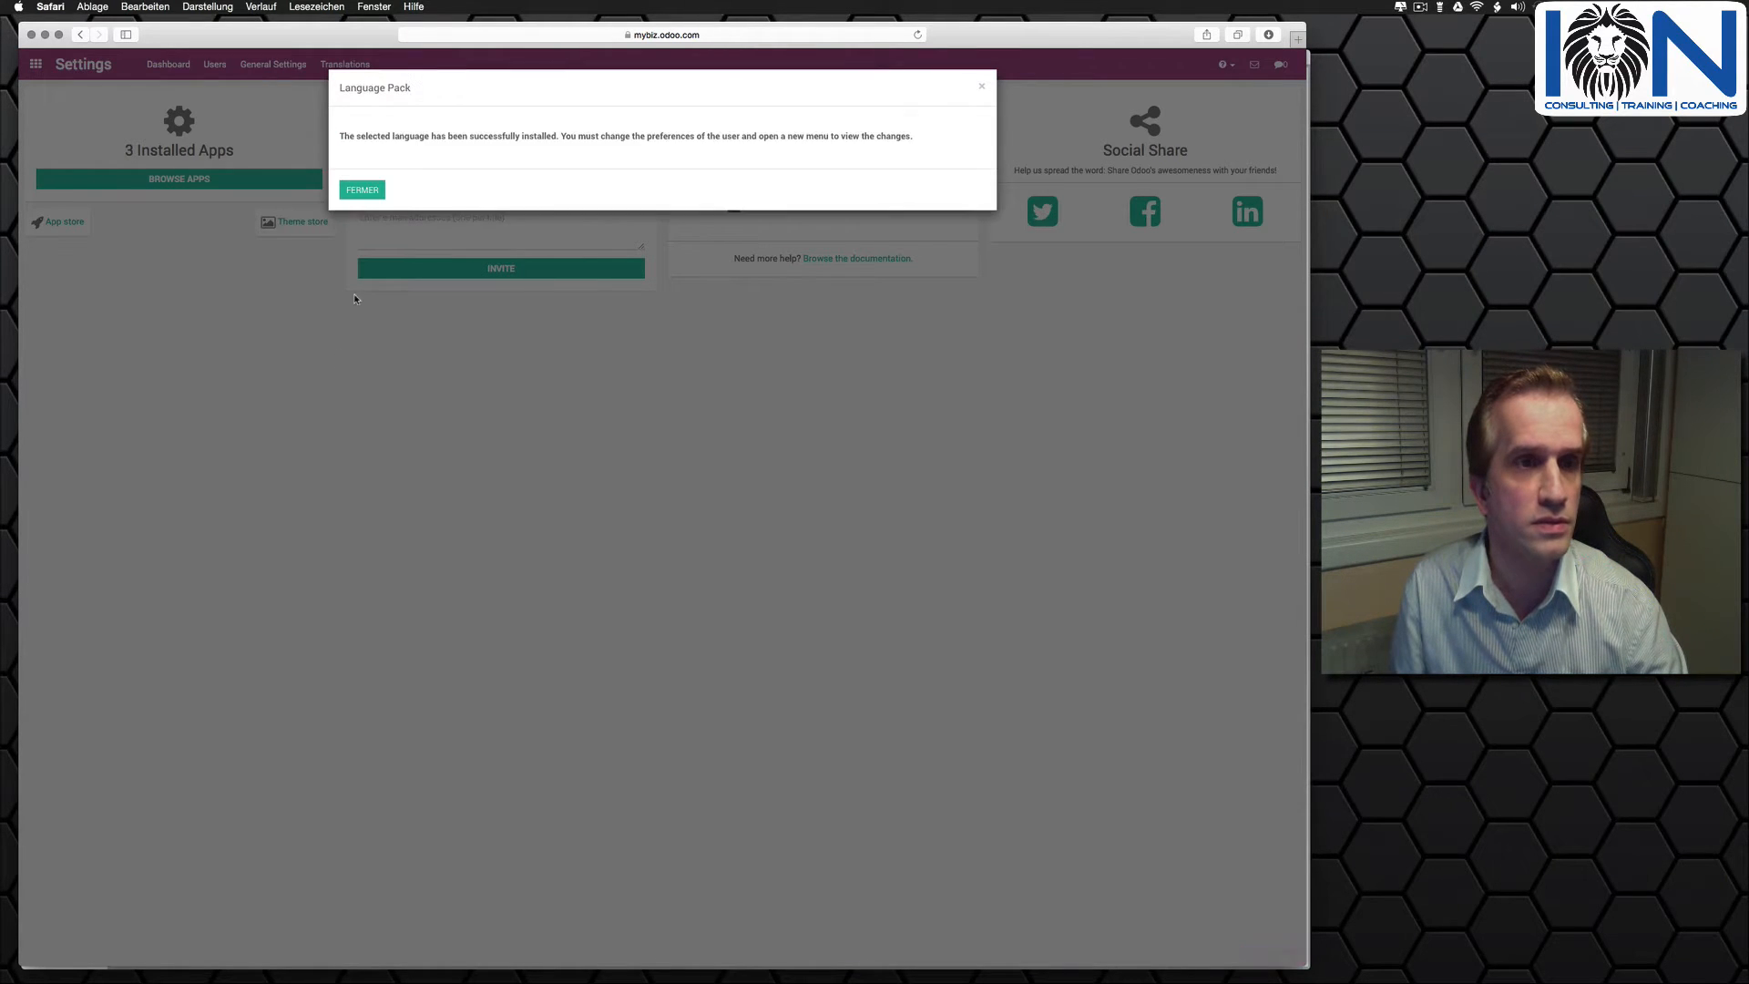
{"action": "left_click", "coordinate": [363, 190]}
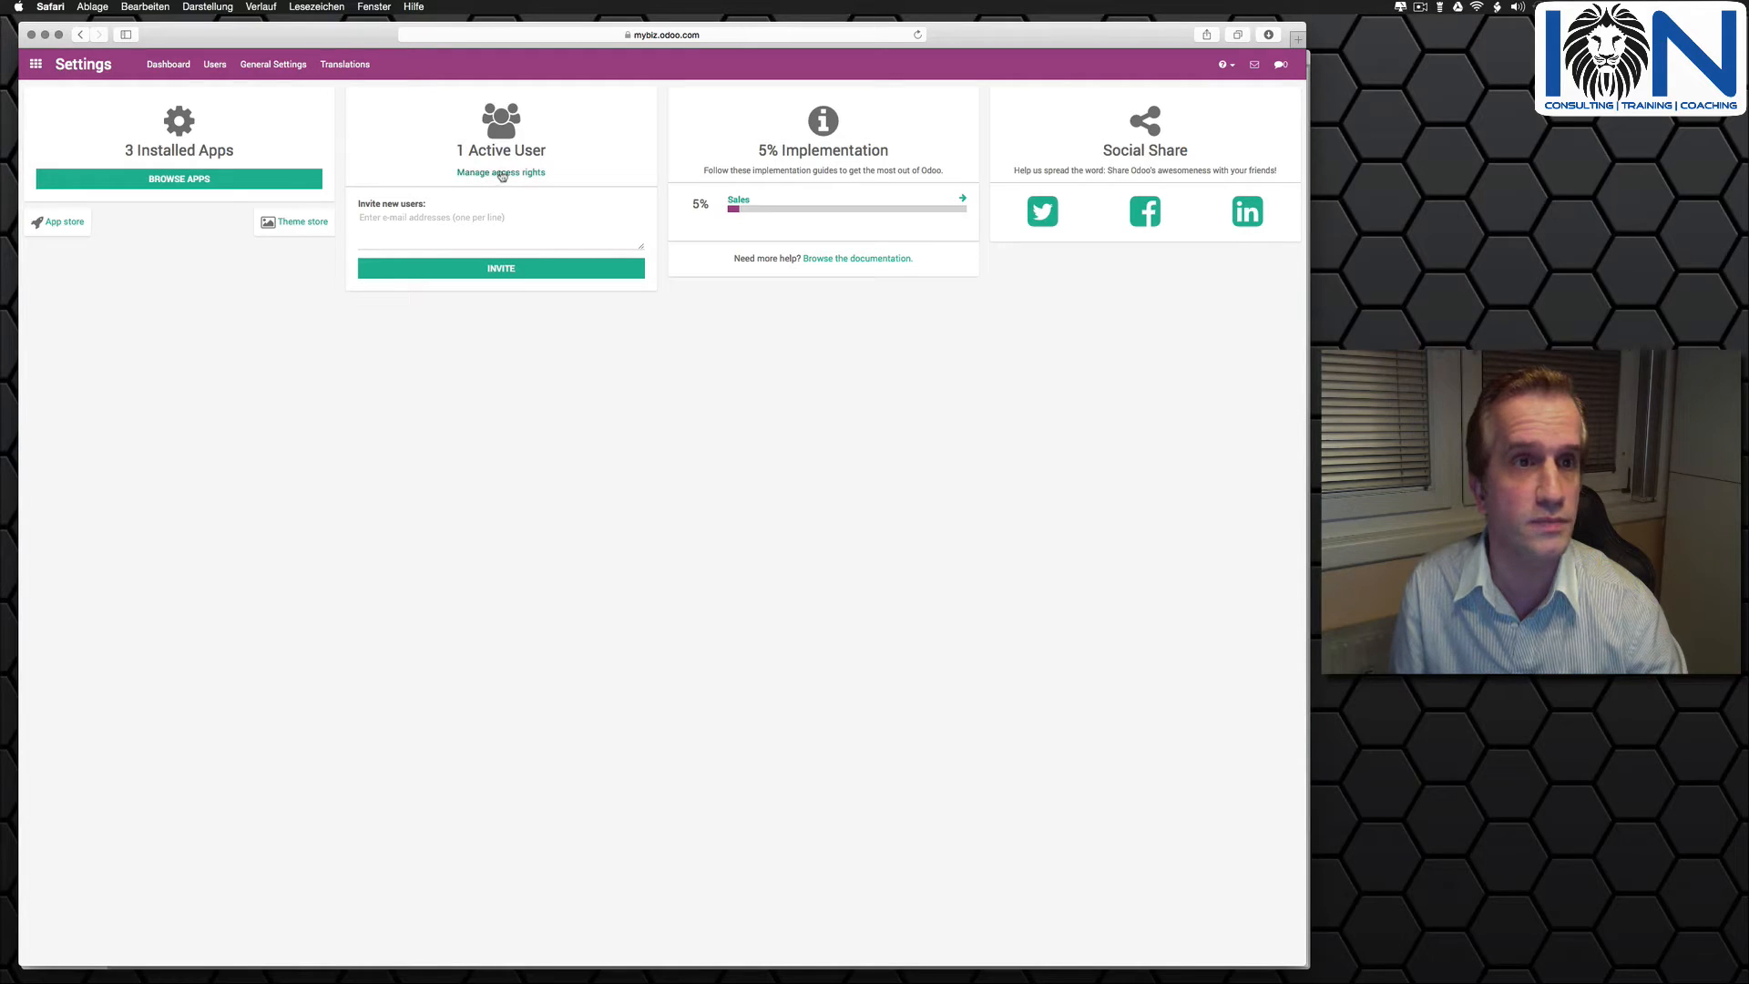
- Open the Administrator user's preferences from the access rights overview and set the language to English
{"action": "left_click", "coordinate": [504, 173]}
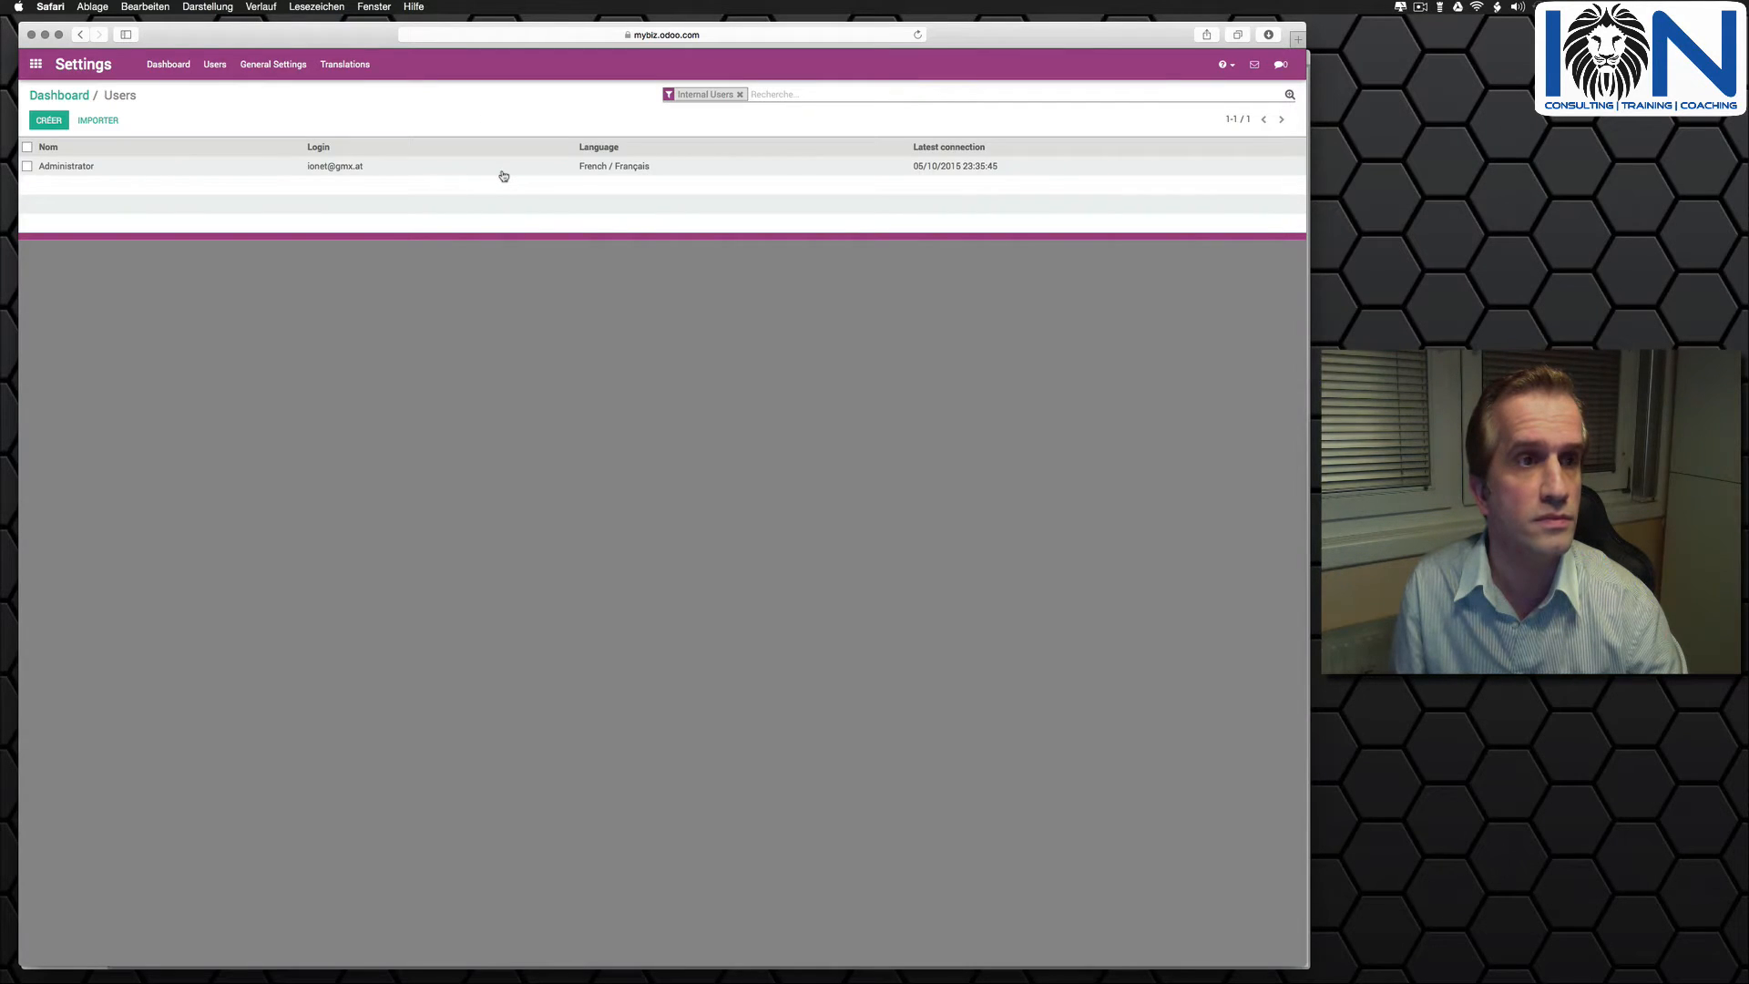
{"action": "left_click", "coordinate": [82, 167]}
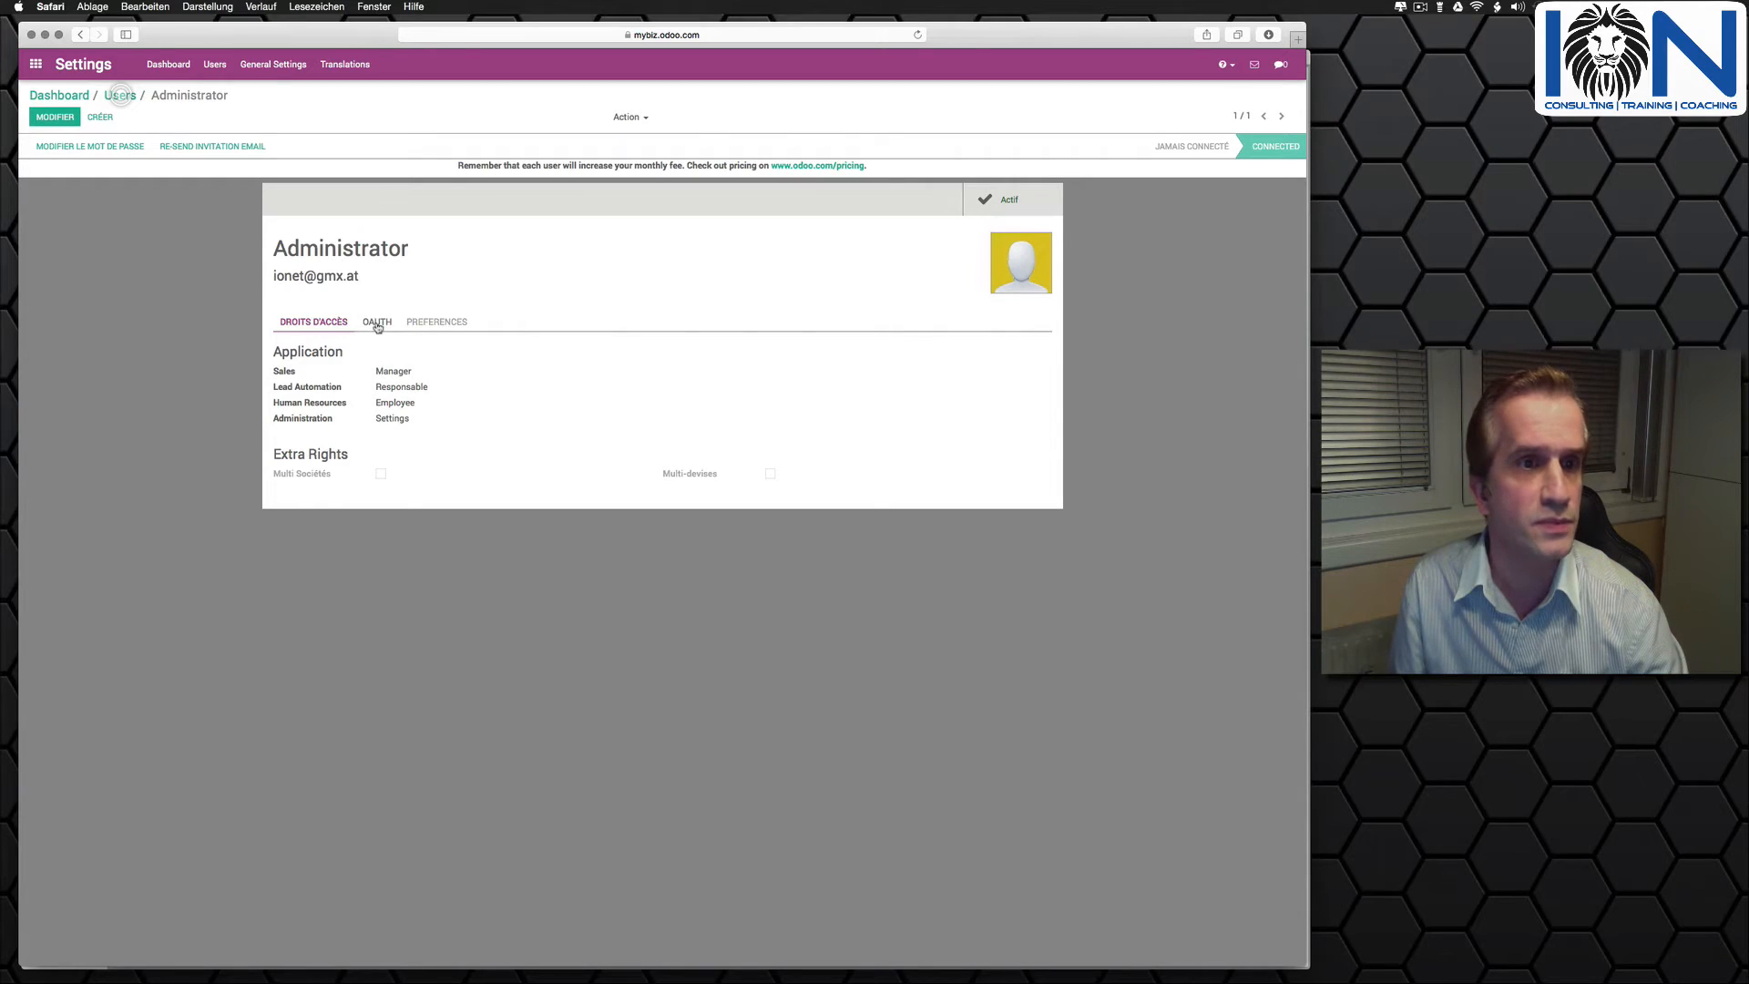
{"action": "left_click", "coordinate": [428, 324]}
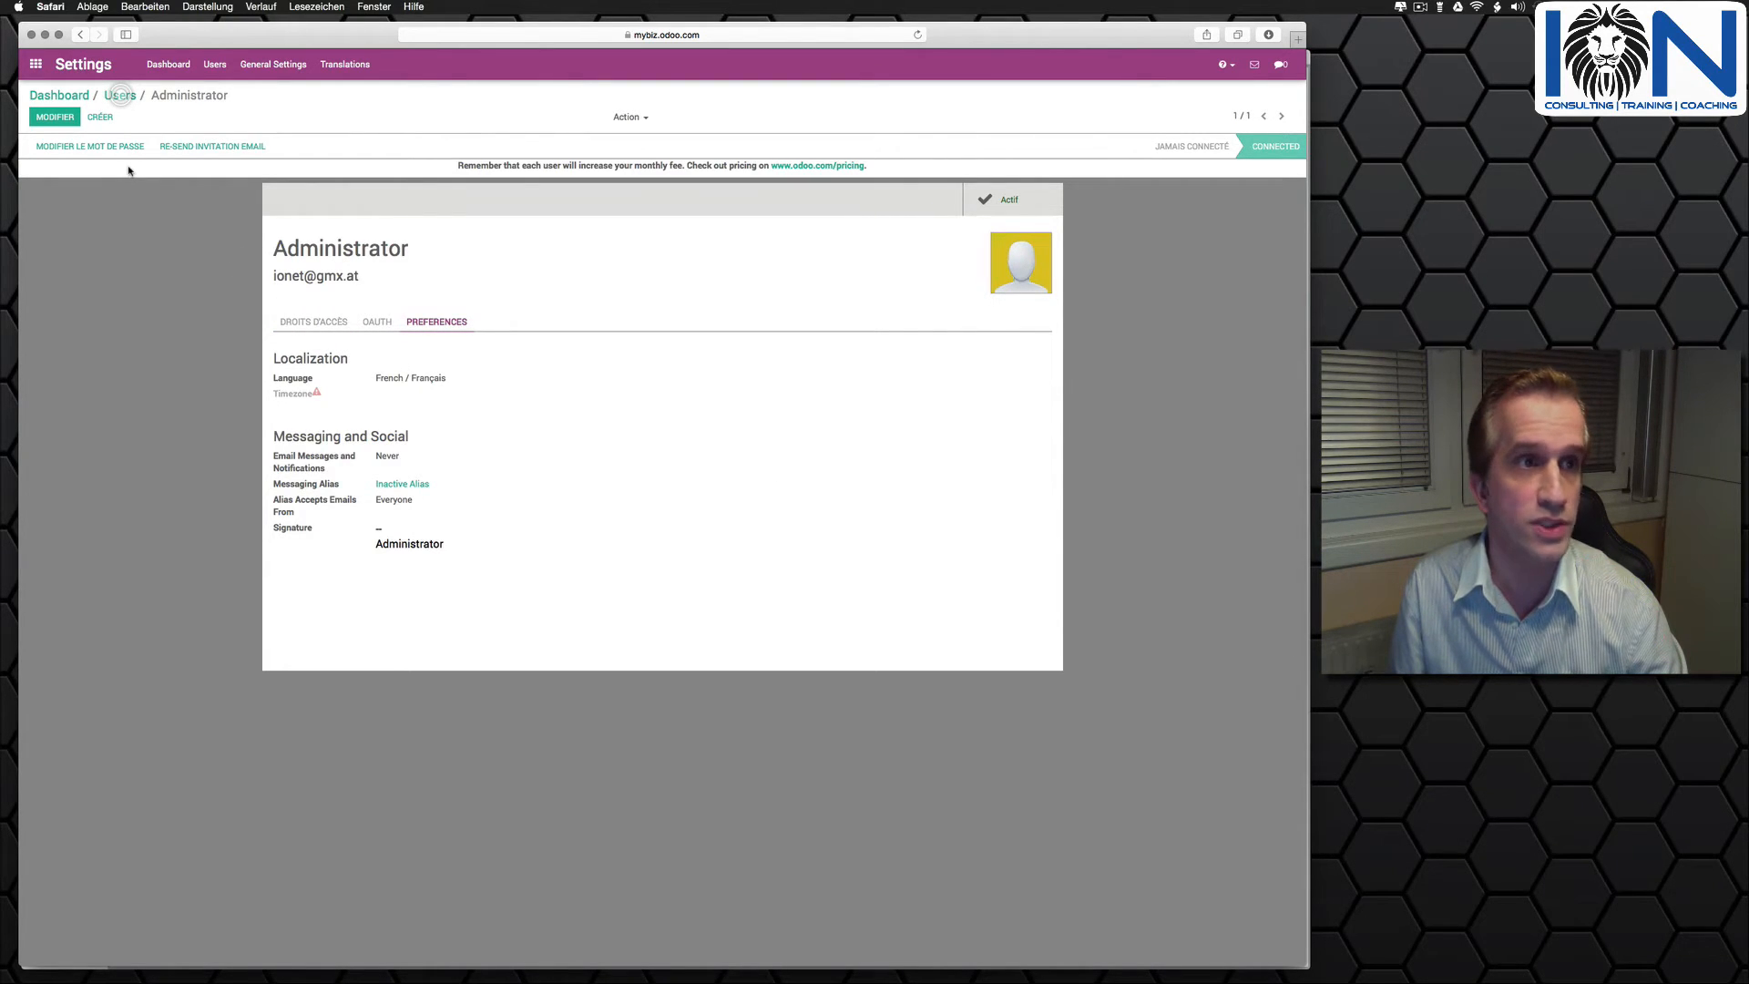
{"action": "left_click", "coordinate": [44, 123]}
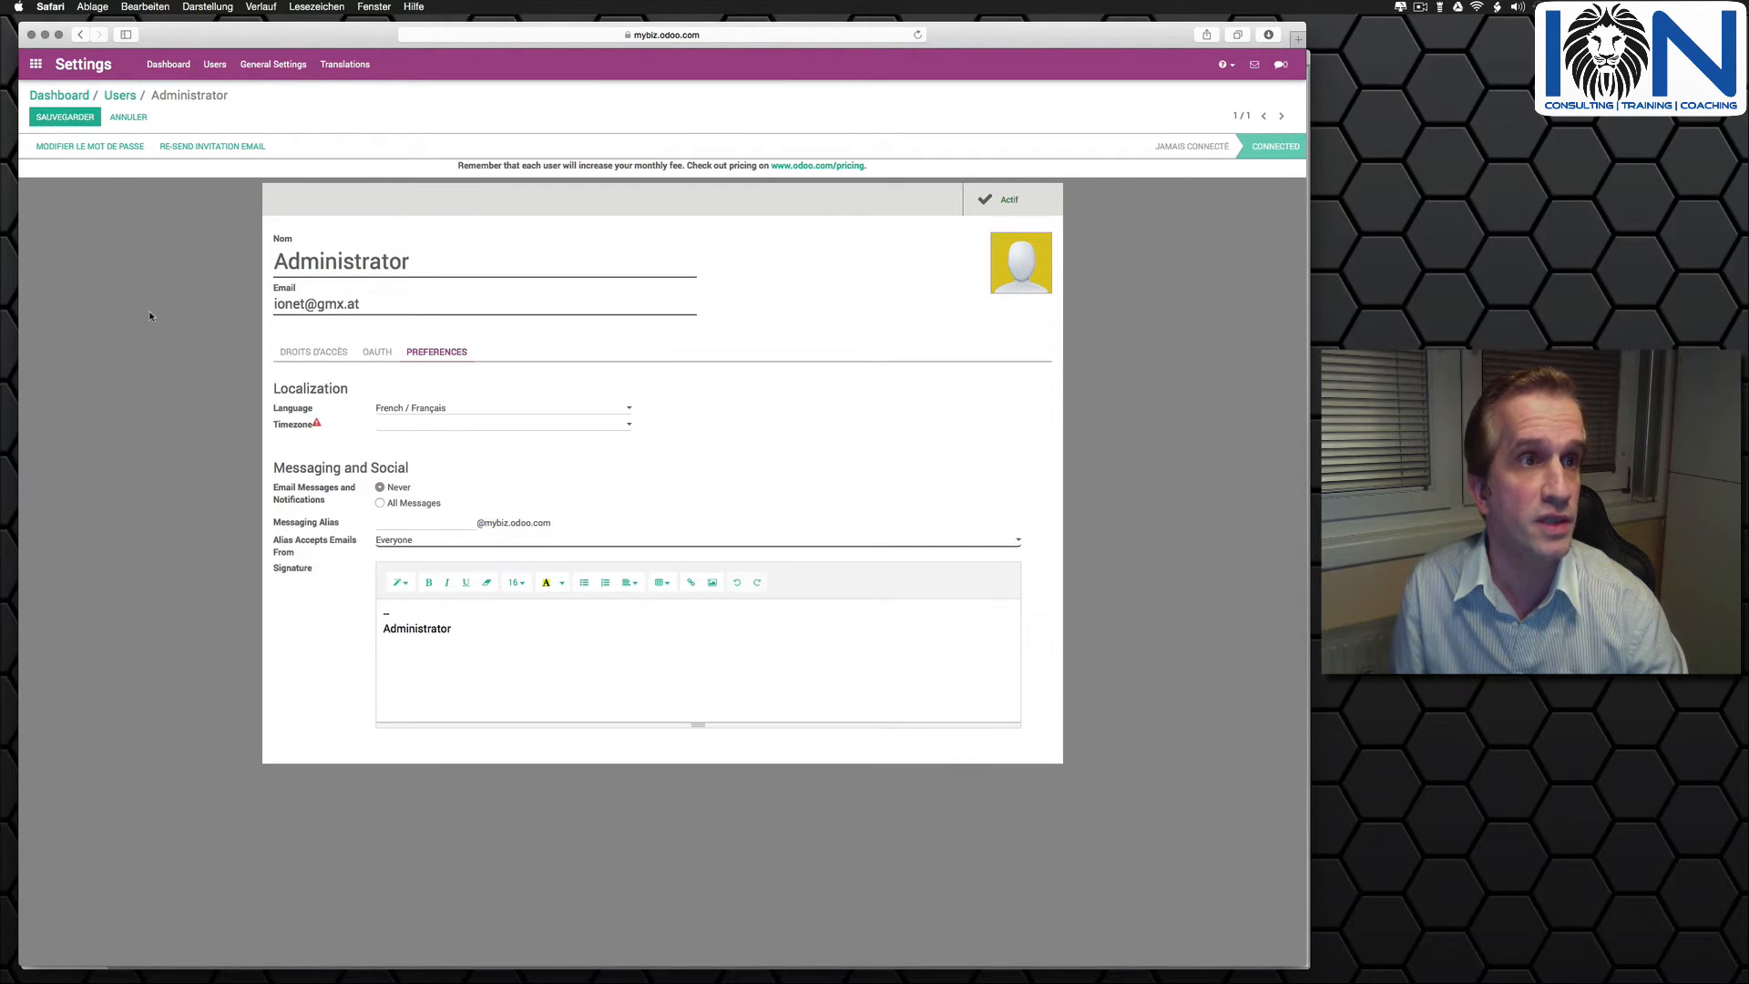
{"action": "left_click", "coordinate": [459, 408]}
{"action": "left_click", "coordinate": [422, 398]}
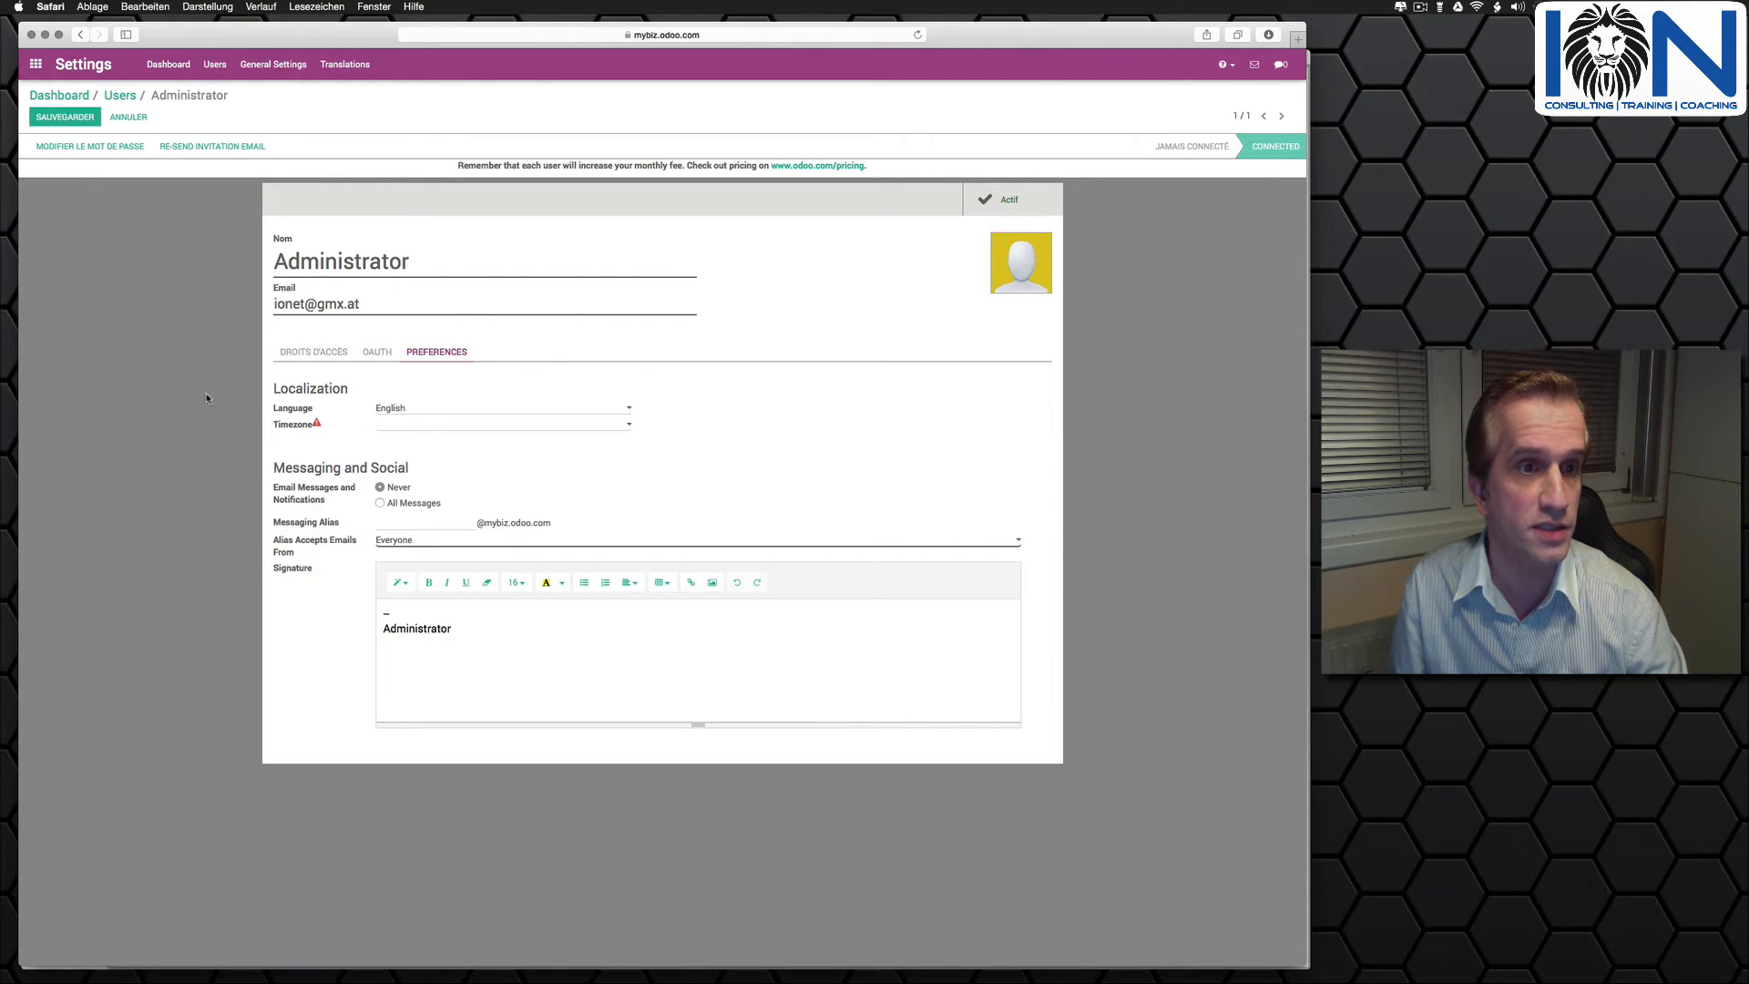
- Set the Administrator's timezone to Europe/Vienna and save the user record
{"action": "left_click", "coordinate": [438, 424]}
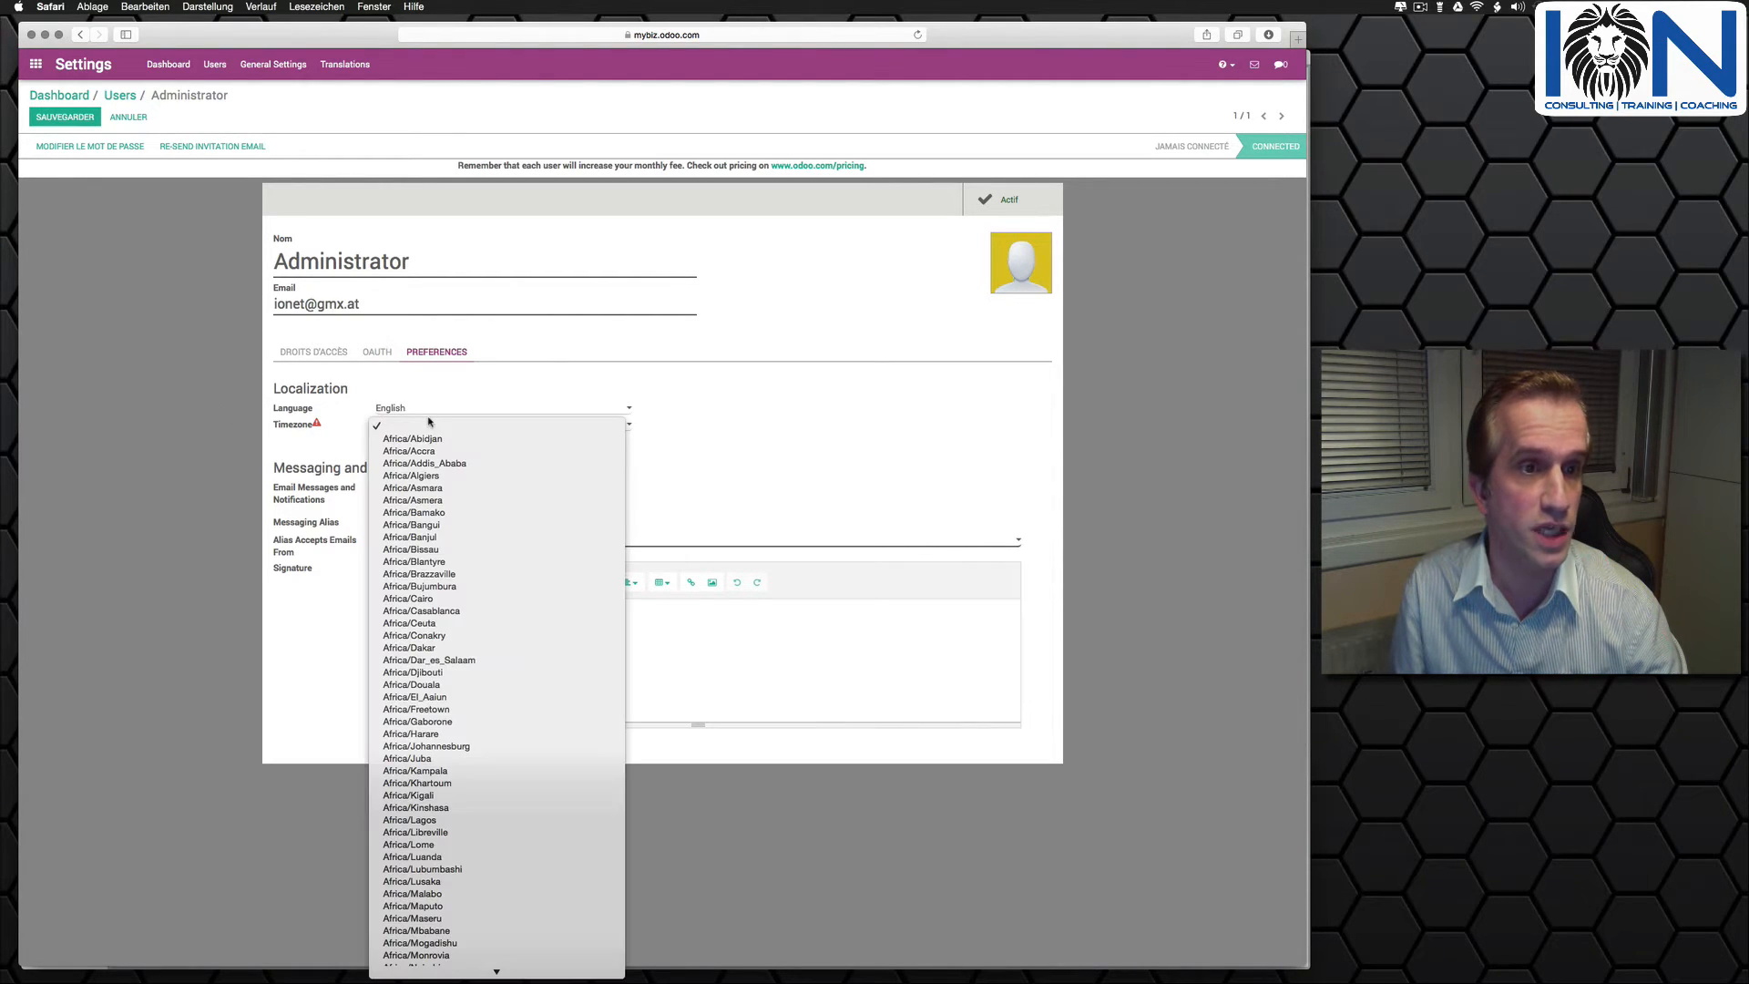
{"action": "scroll", "coordinate": [460, 569], "scroll_direction": "down", "scroll_amount": 5}
{"action": "scroll", "coordinate": [460, 569], "scroll_direction": "down", "scroll_amount": 20}
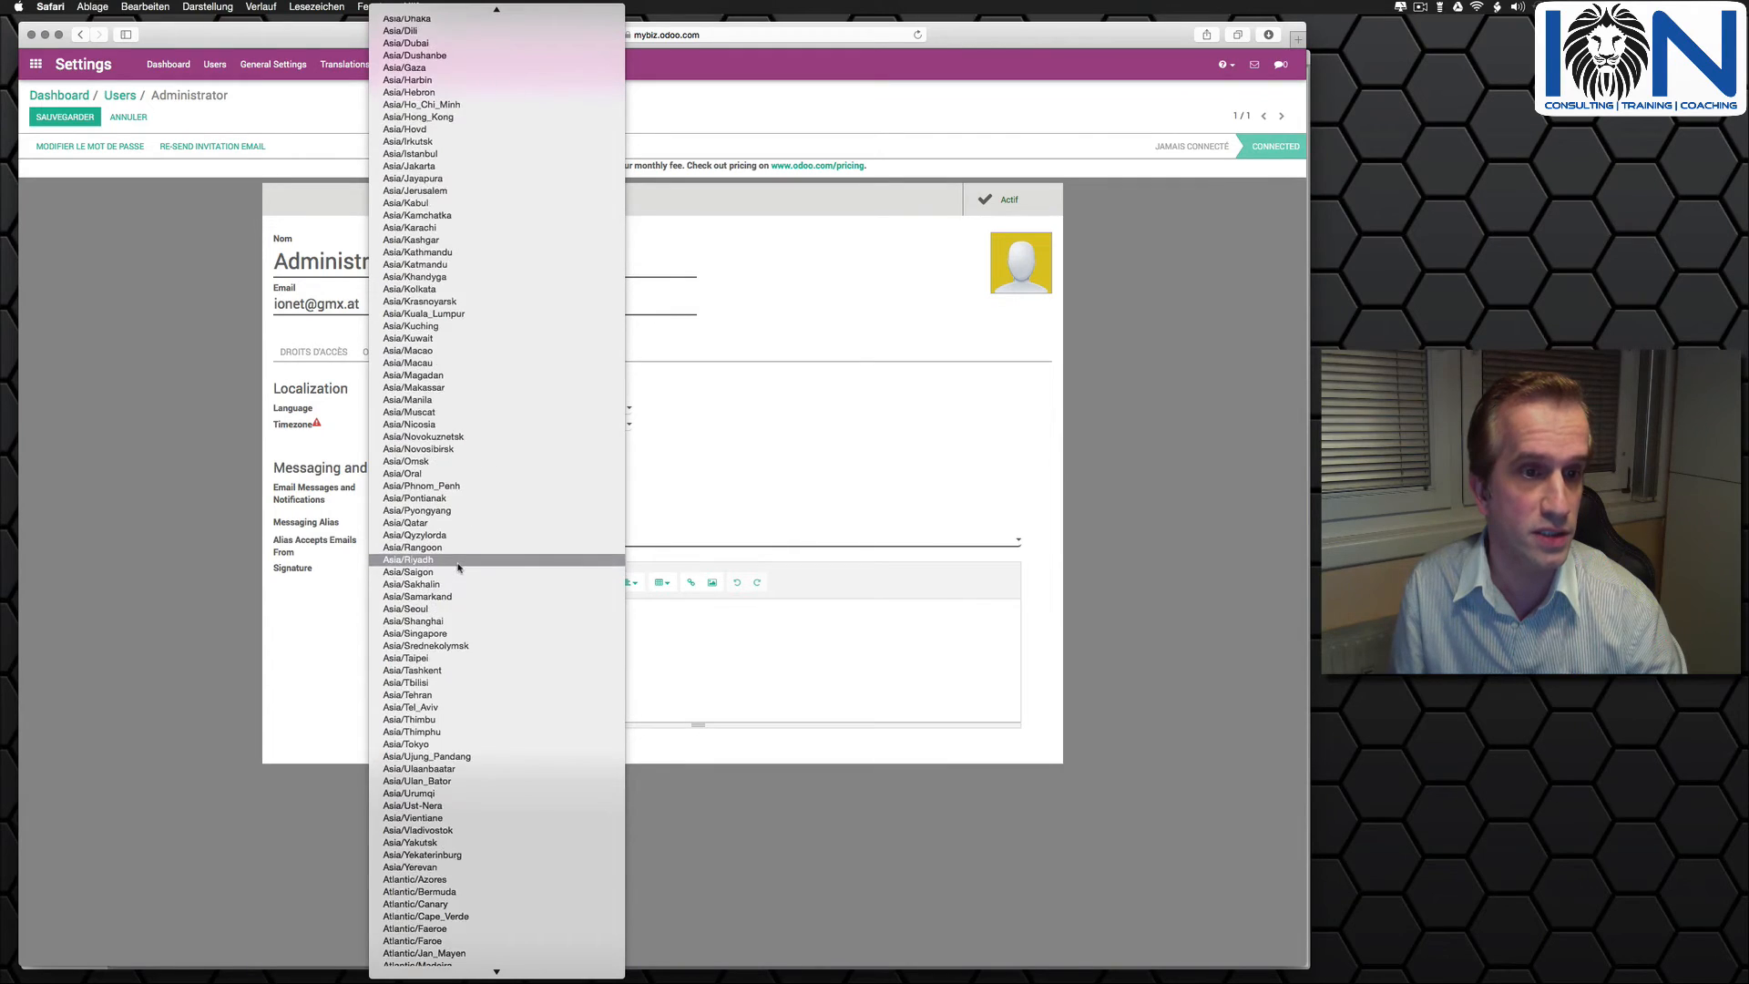
{"action": "scroll", "coordinate": [457, 565], "scroll_direction": "down", "scroll_amount": 1}
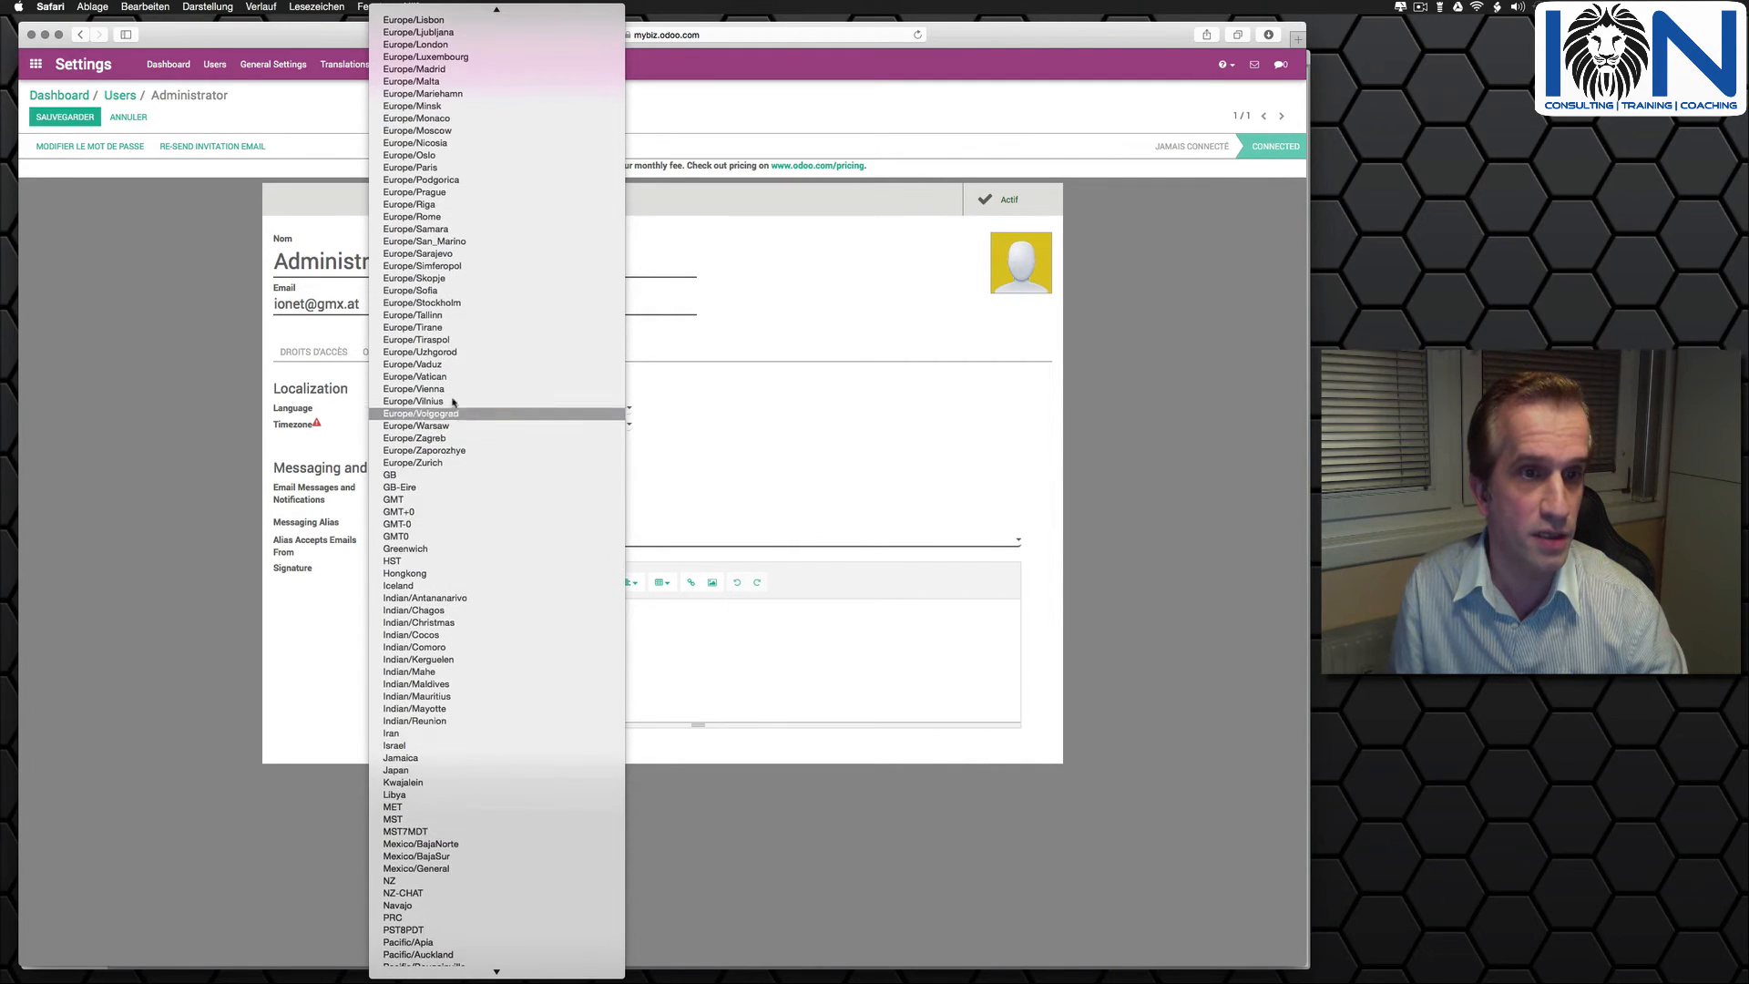
{"action": "left_click", "coordinate": [234, 357]}
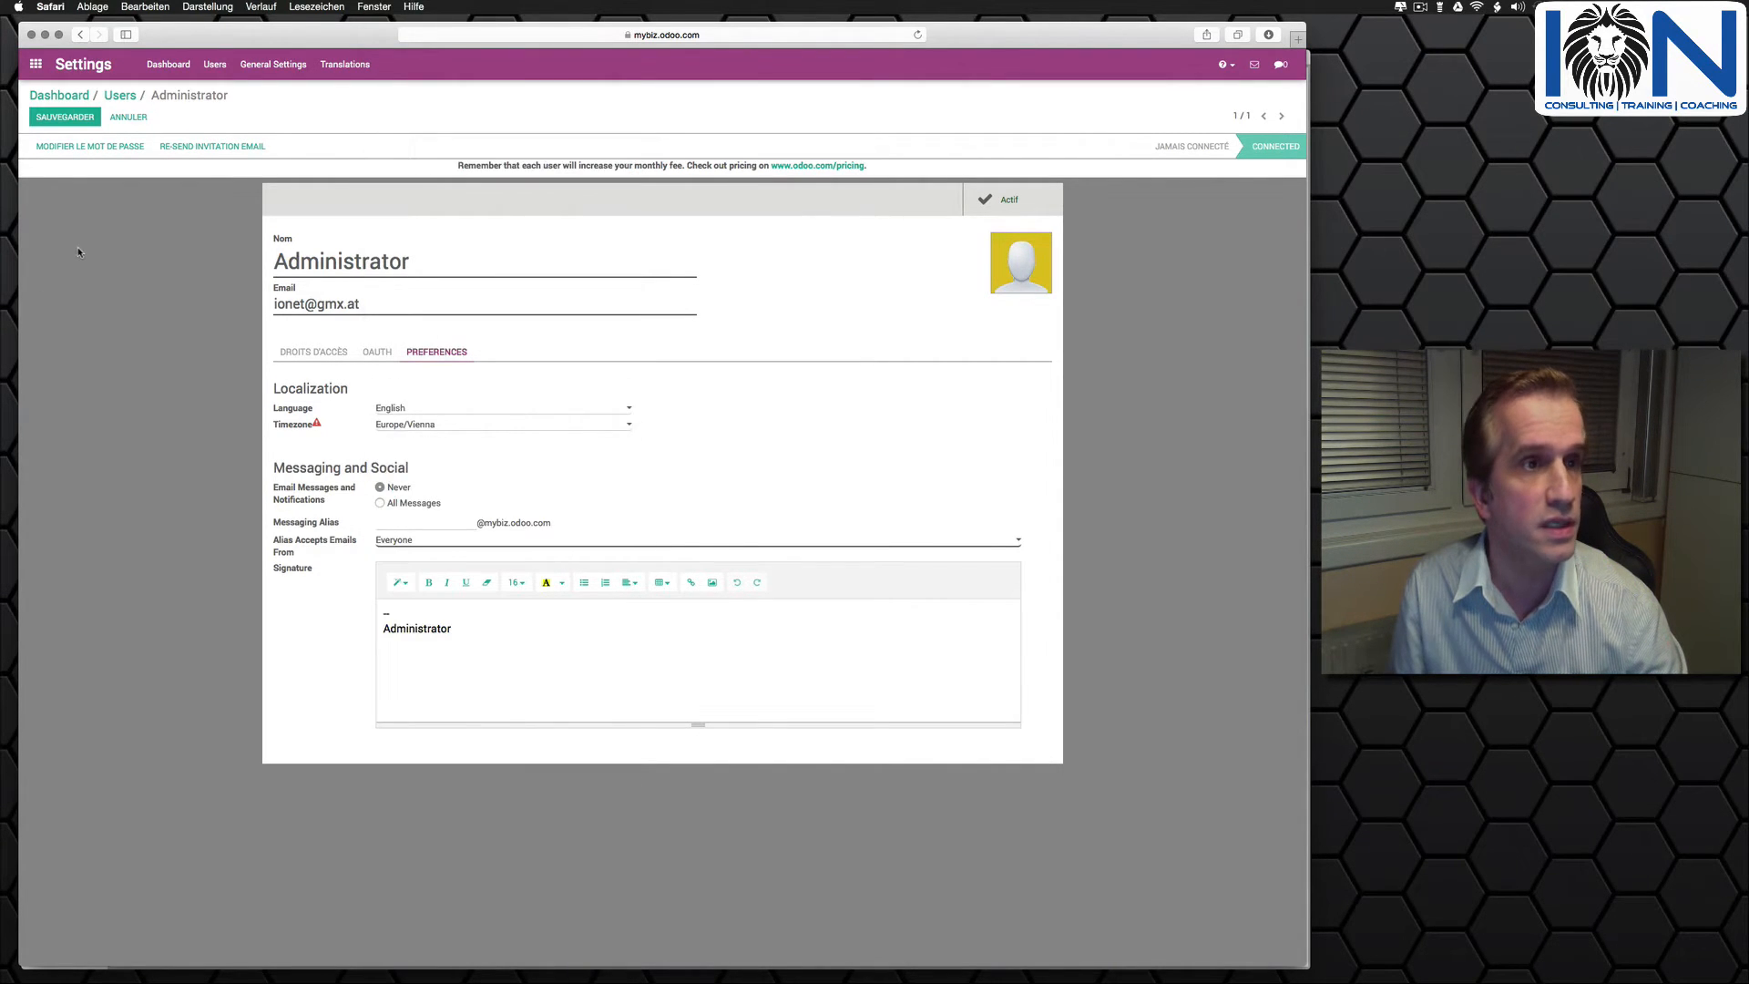
{"action": "left_click", "coordinate": [64, 117]}
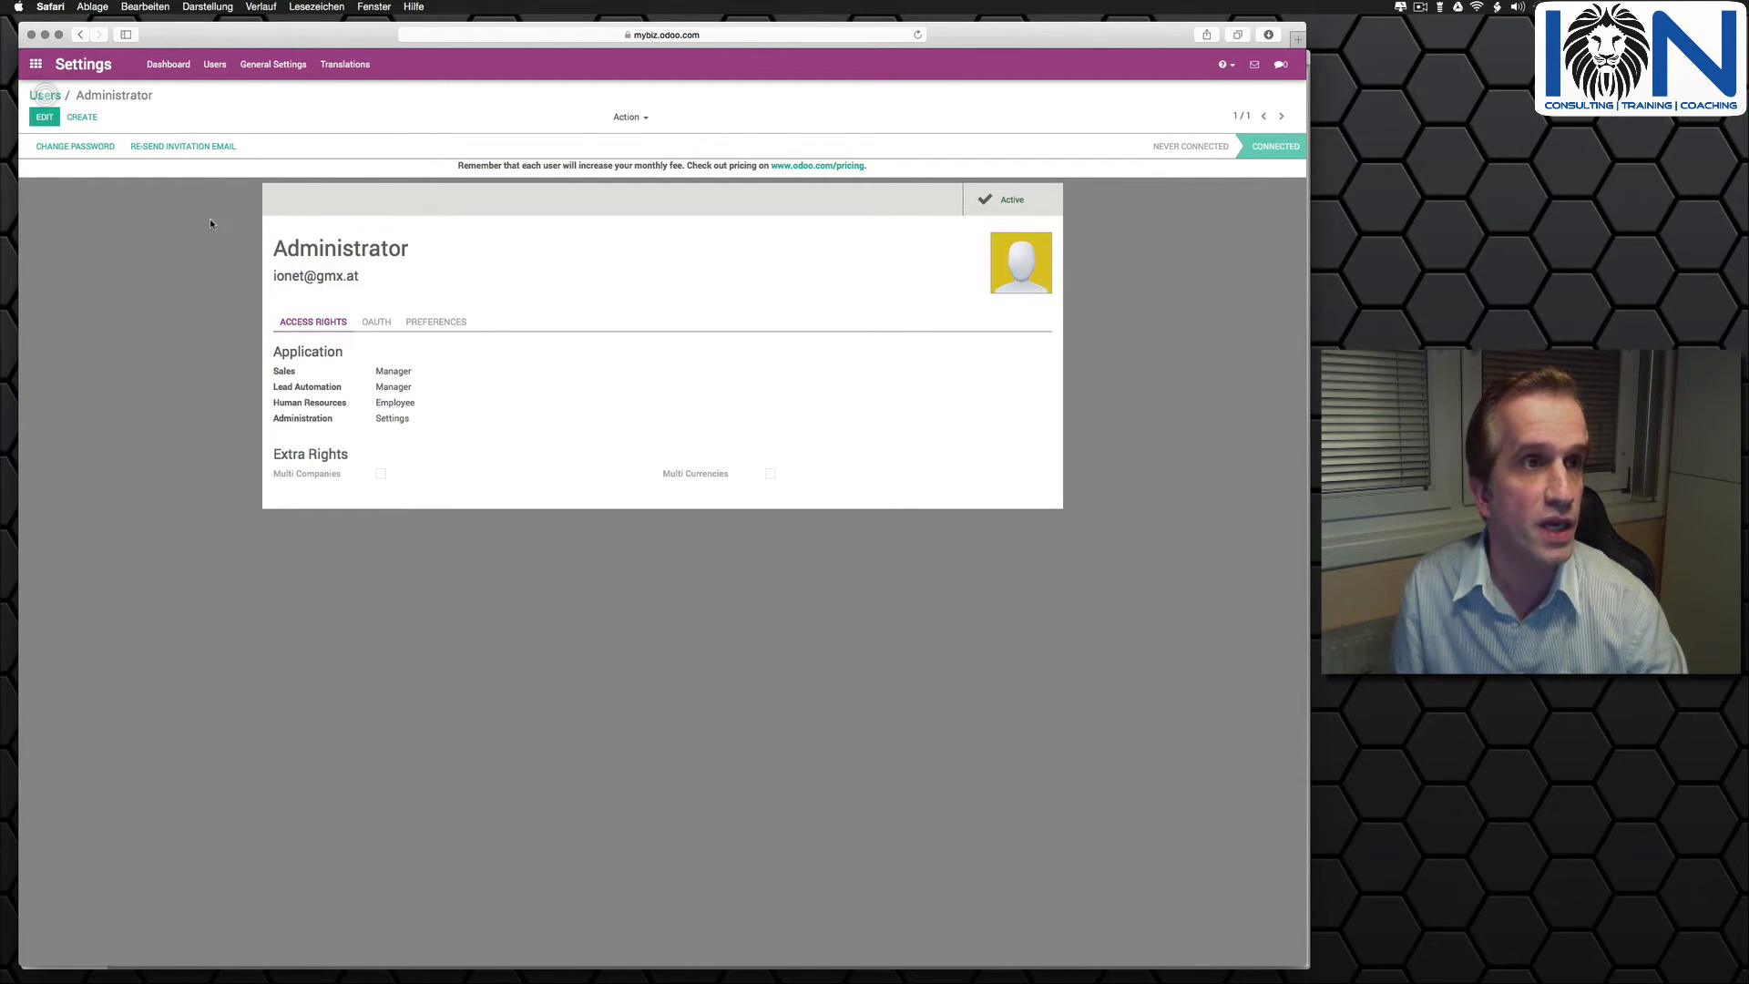
- Review the Project Management module's description in Apps and install it, accepting the paid application confirmation
{"action": "left_click", "coordinate": [37, 64]}
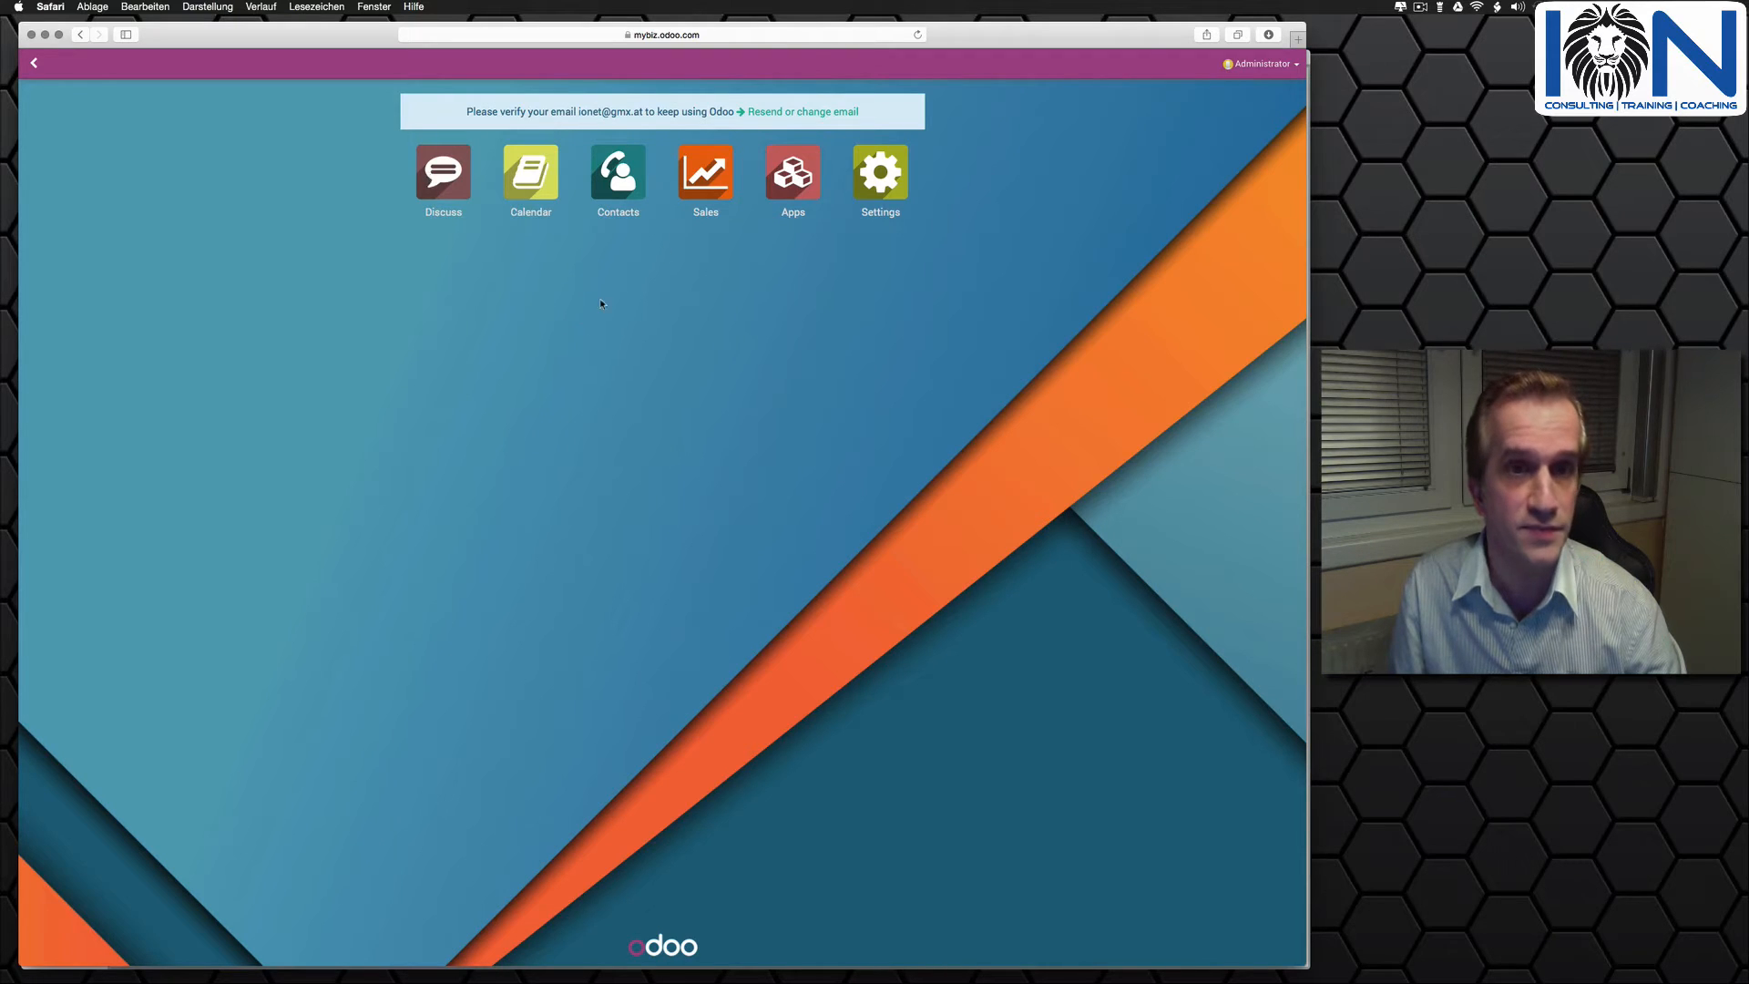
{"action": "left_click", "coordinate": [799, 176]}
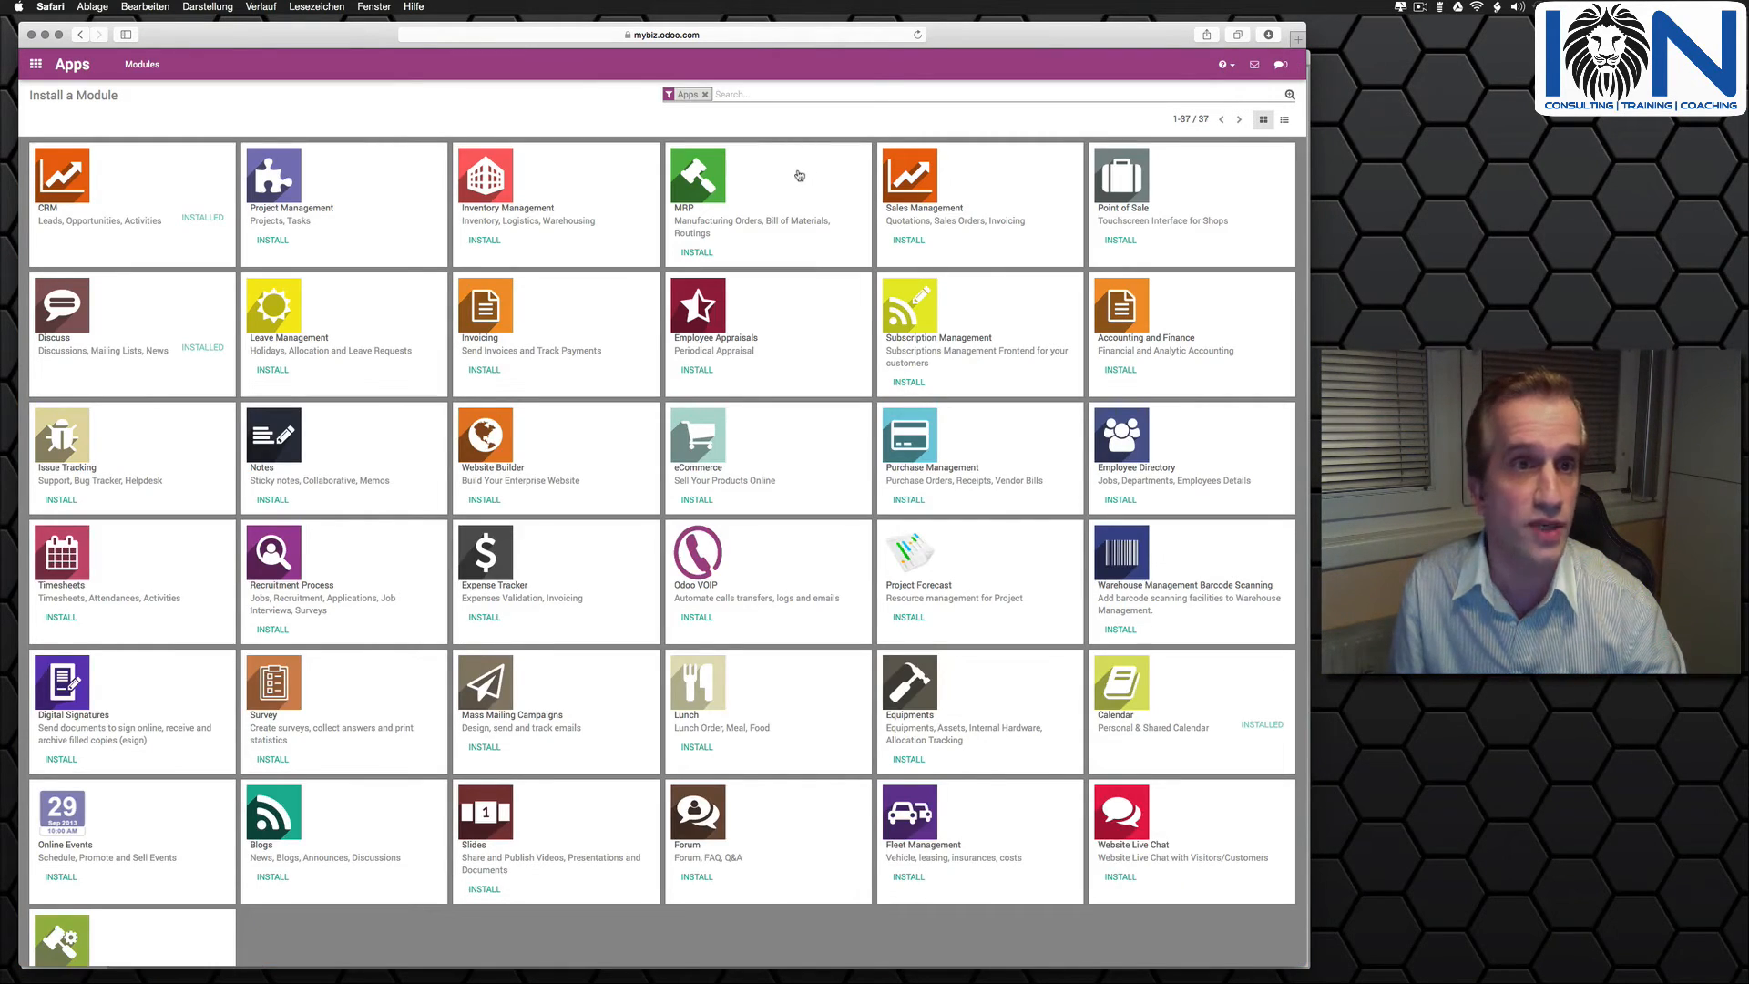
{"action": "left_click", "coordinate": [275, 188]}
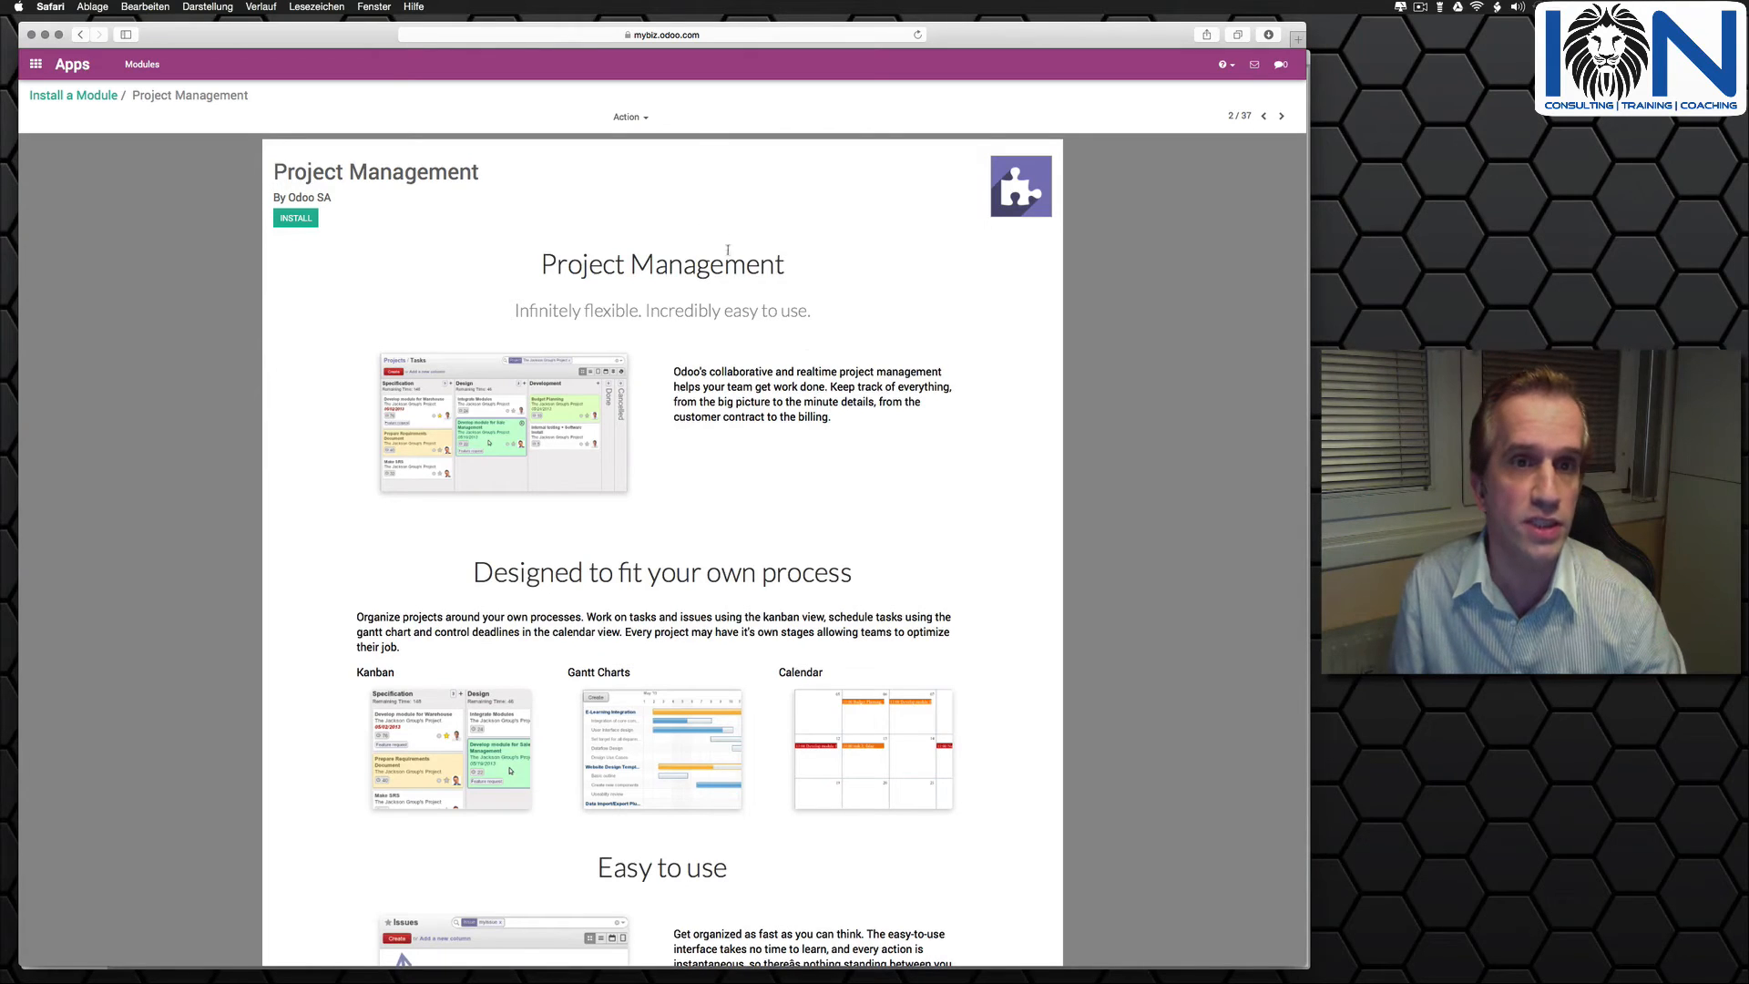
{"action": "scroll", "coordinate": [757, 334], "scroll_direction": "down", "scroll_amount": 10}
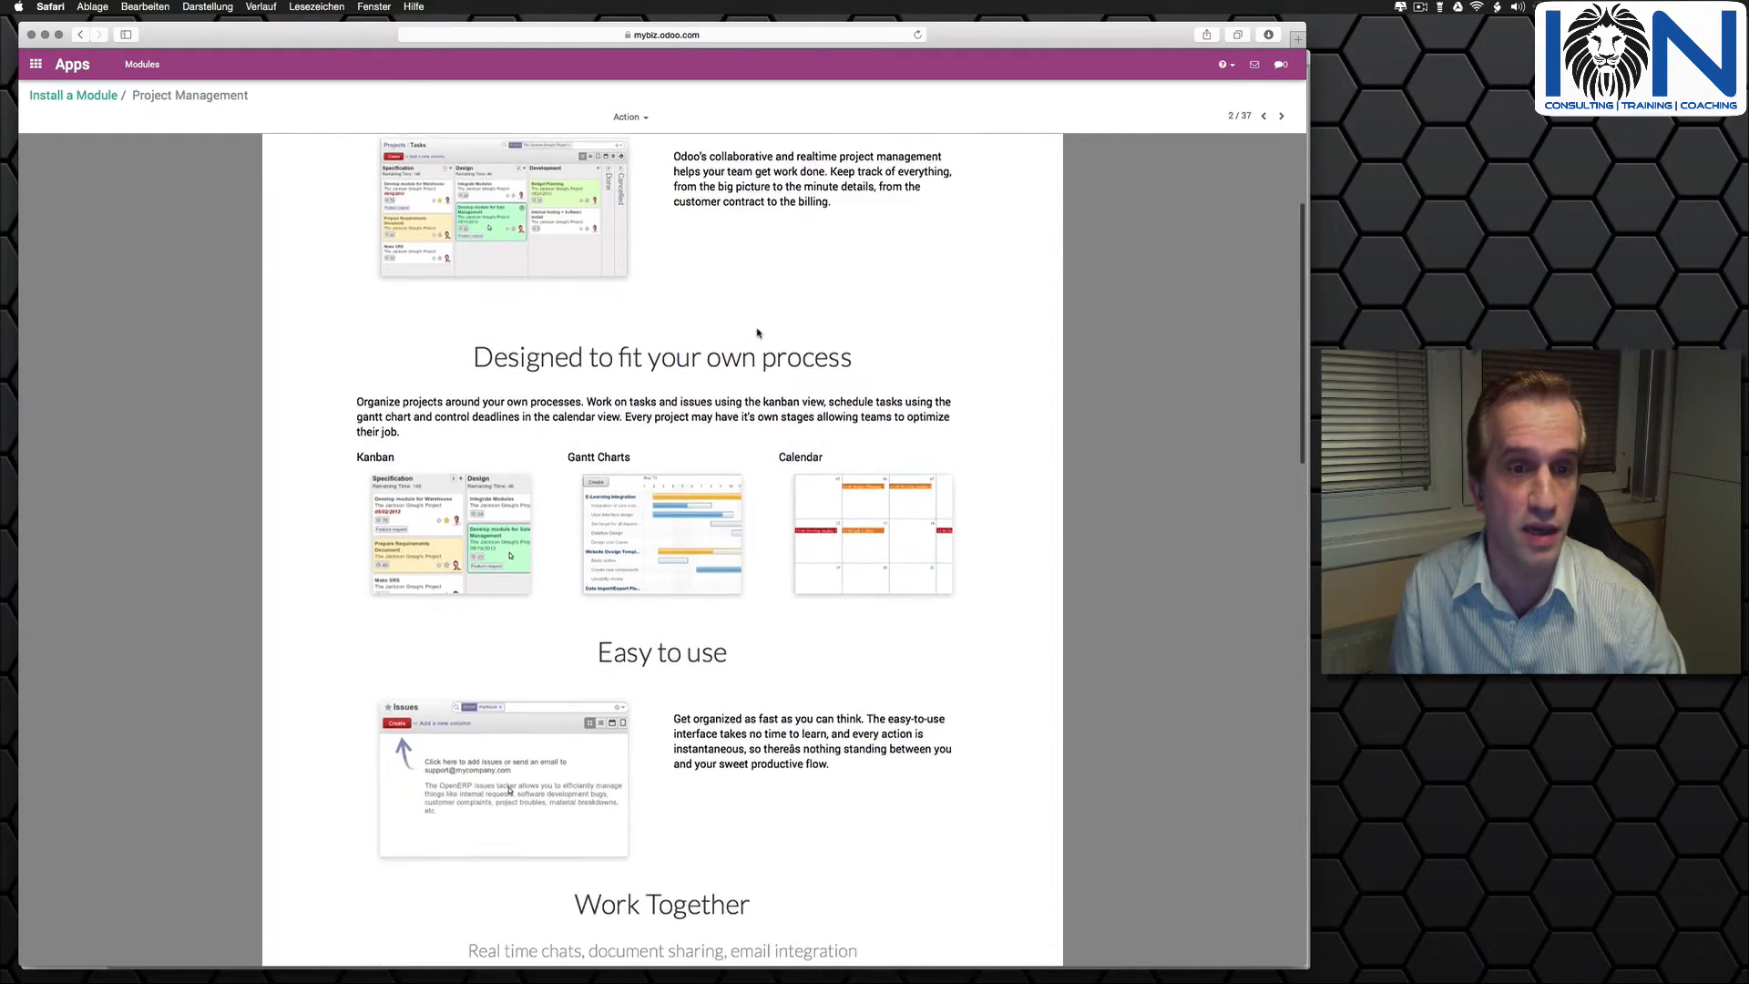
{"action": "scroll", "coordinate": [756, 334], "scroll_direction": "down", "scroll_amount": 12}
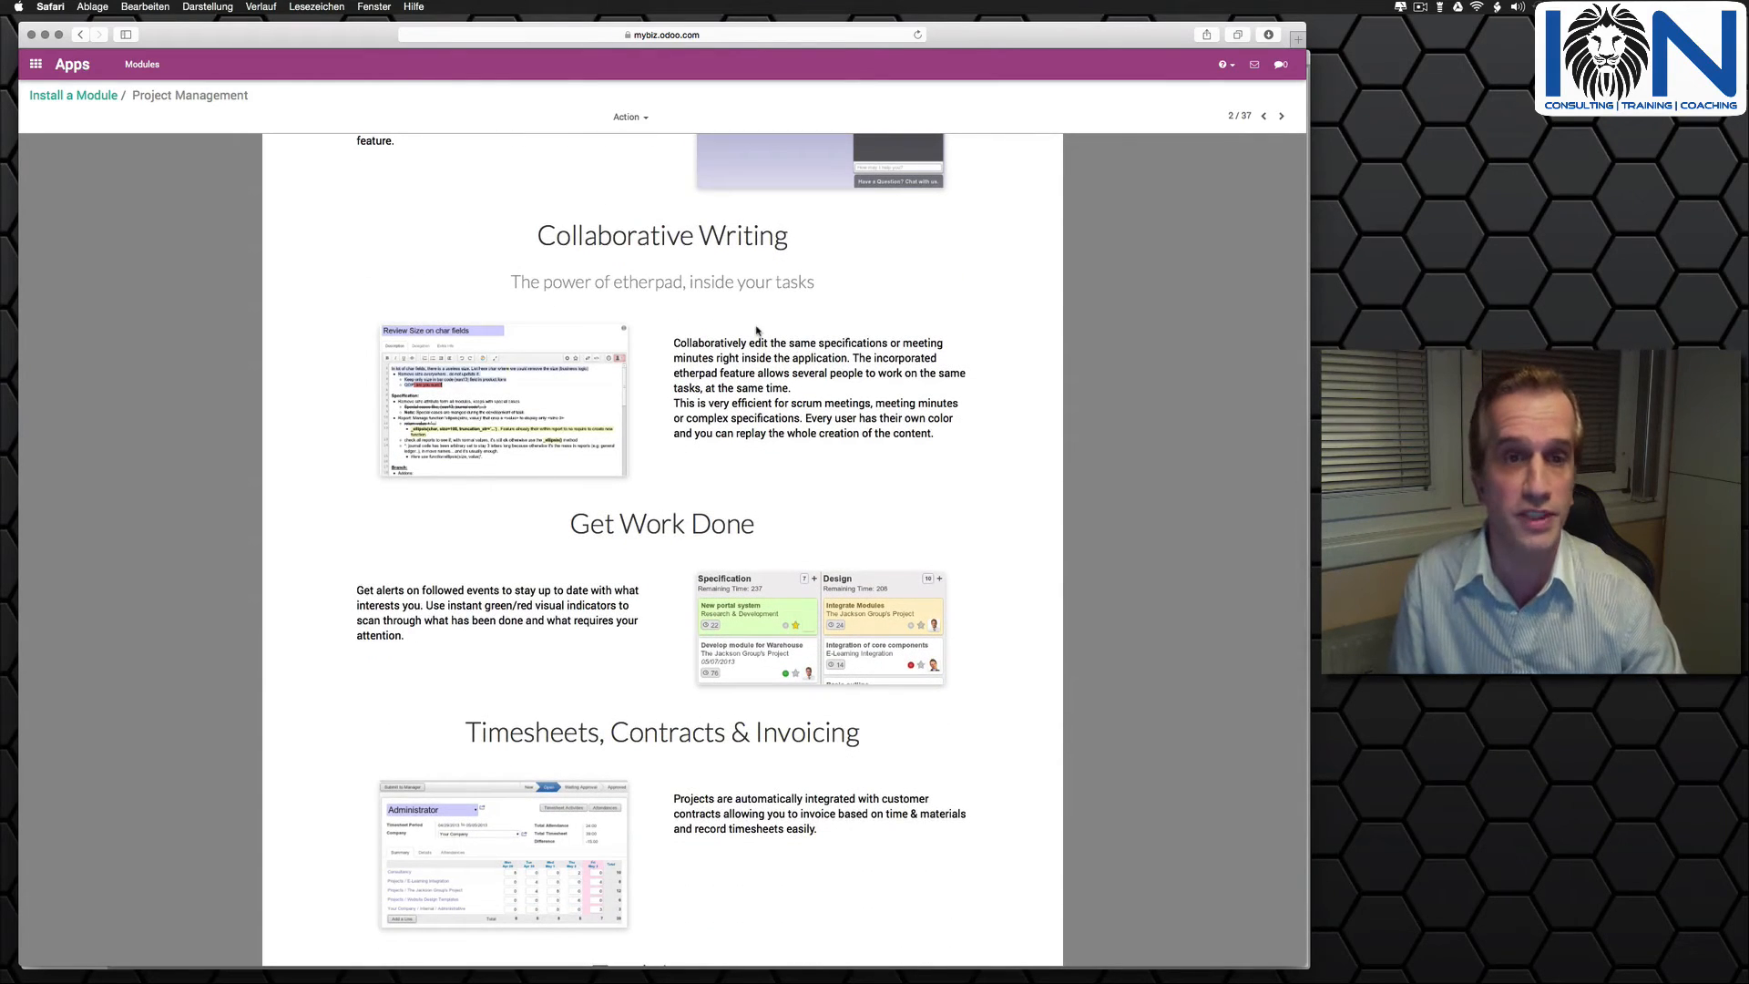
{"action": "scroll", "coordinate": [756, 328], "scroll_direction": "down", "scroll_amount": 7}
{"action": "scroll", "coordinate": [757, 331], "scroll_direction": "down", "scroll_amount": 5}
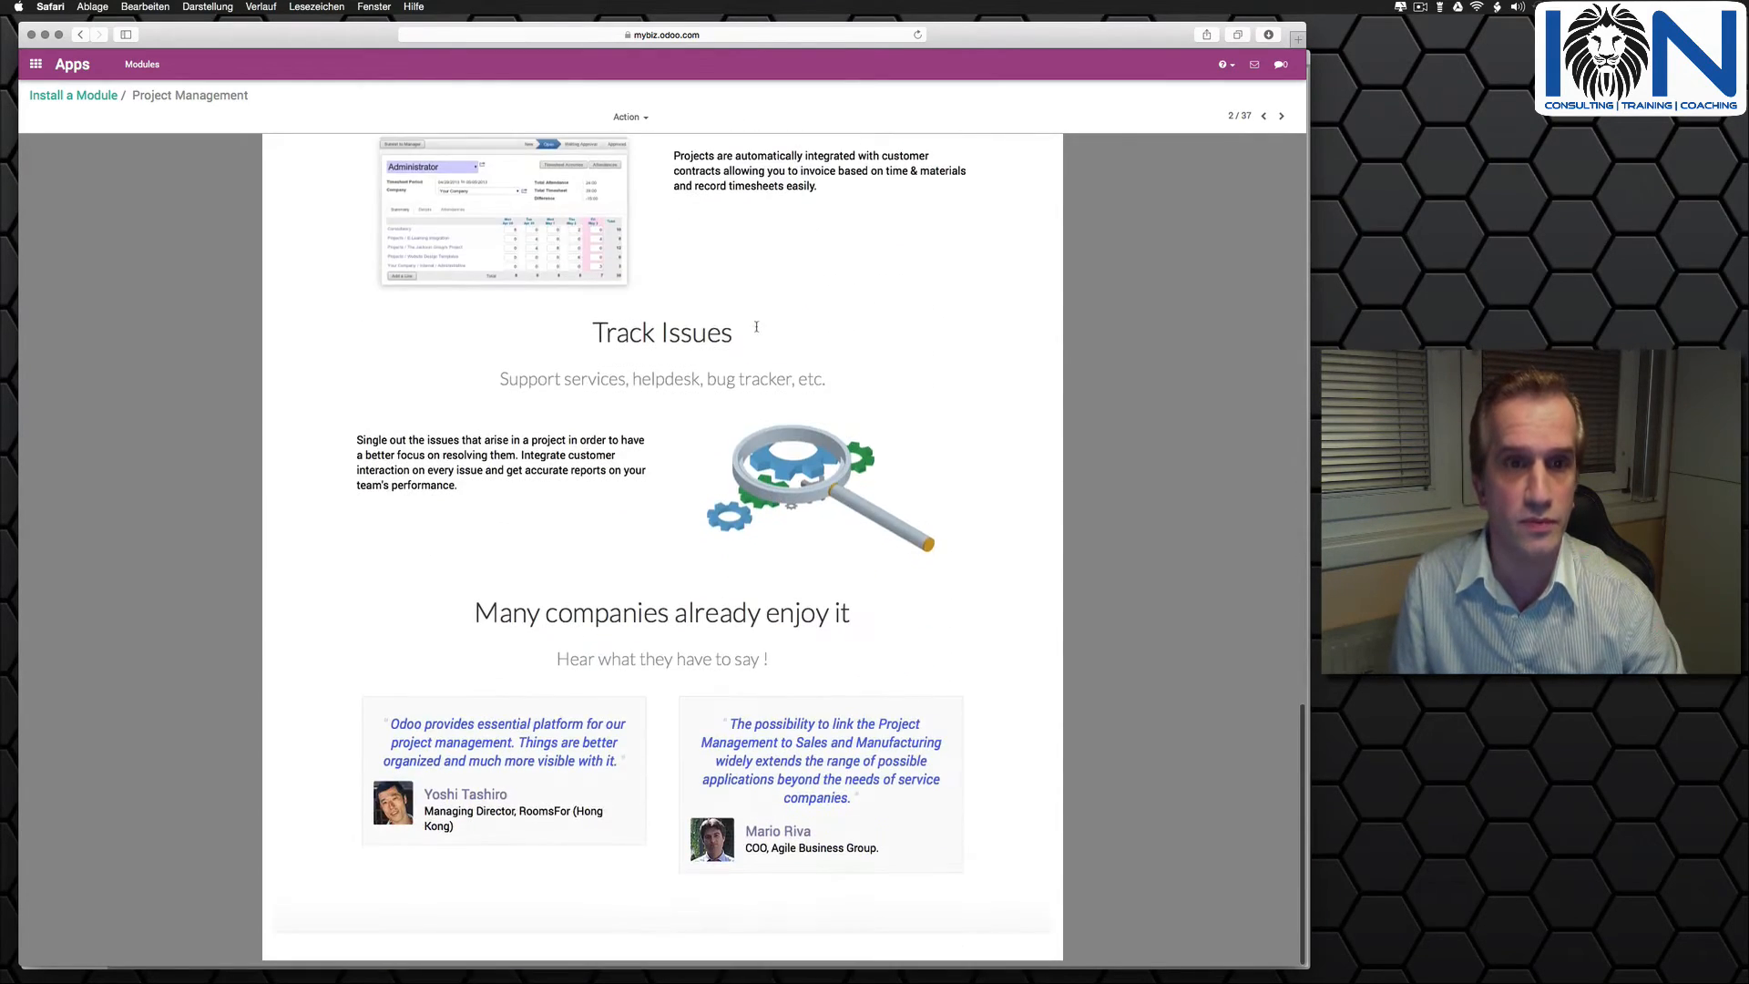
{"action": "scroll", "coordinate": [756, 330], "scroll_direction": "up", "scroll_amount": 5}
{"action": "scroll", "coordinate": [756, 330], "scroll_direction": "up", "scroll_amount": 20}
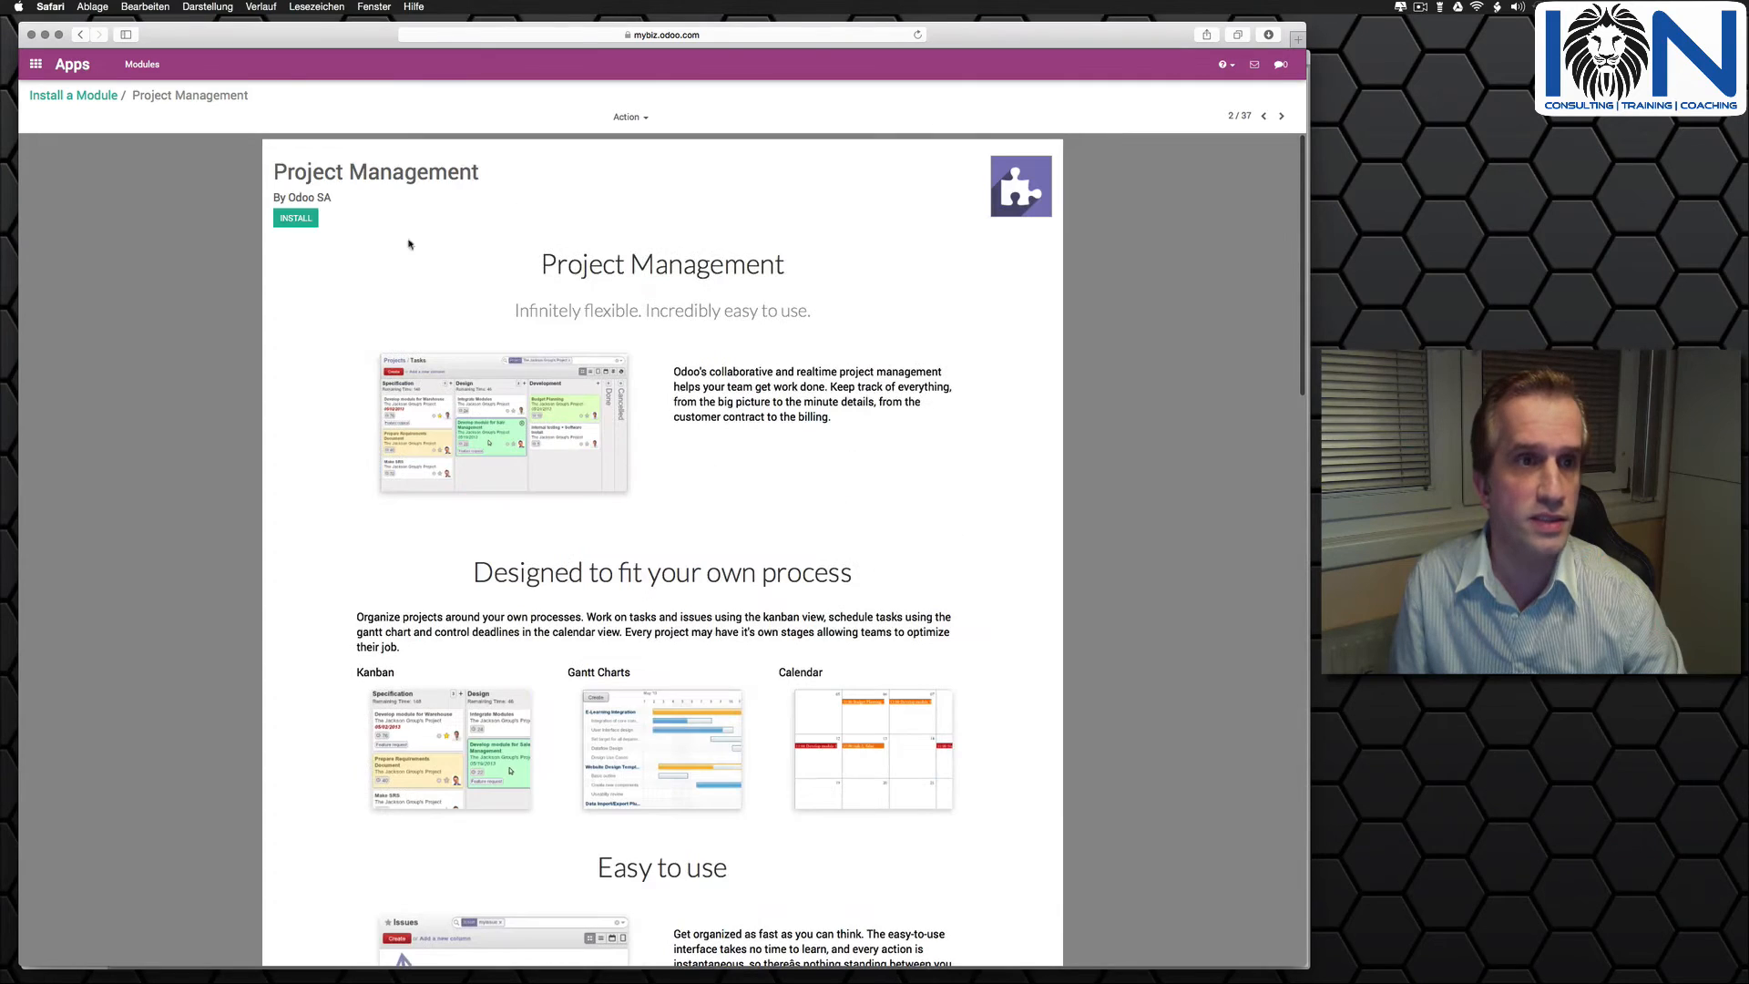
{"action": "left_click", "coordinate": [295, 221]}
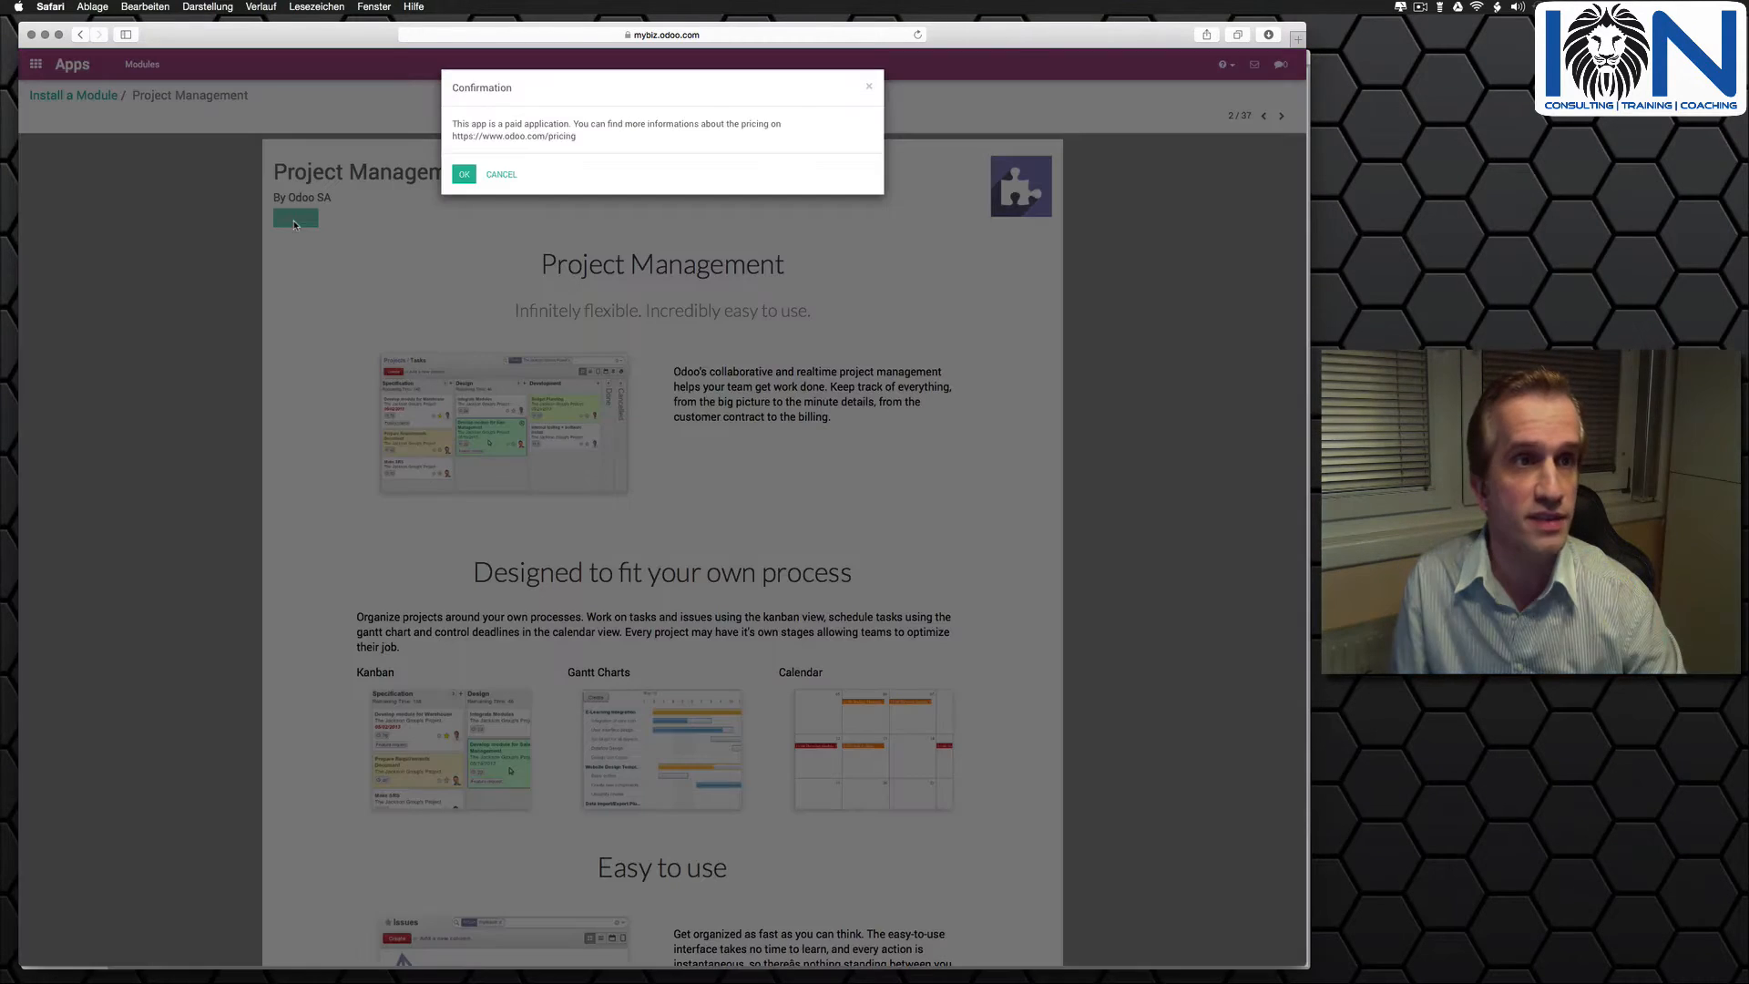
{"action": "left_click", "coordinate": [462, 178]}
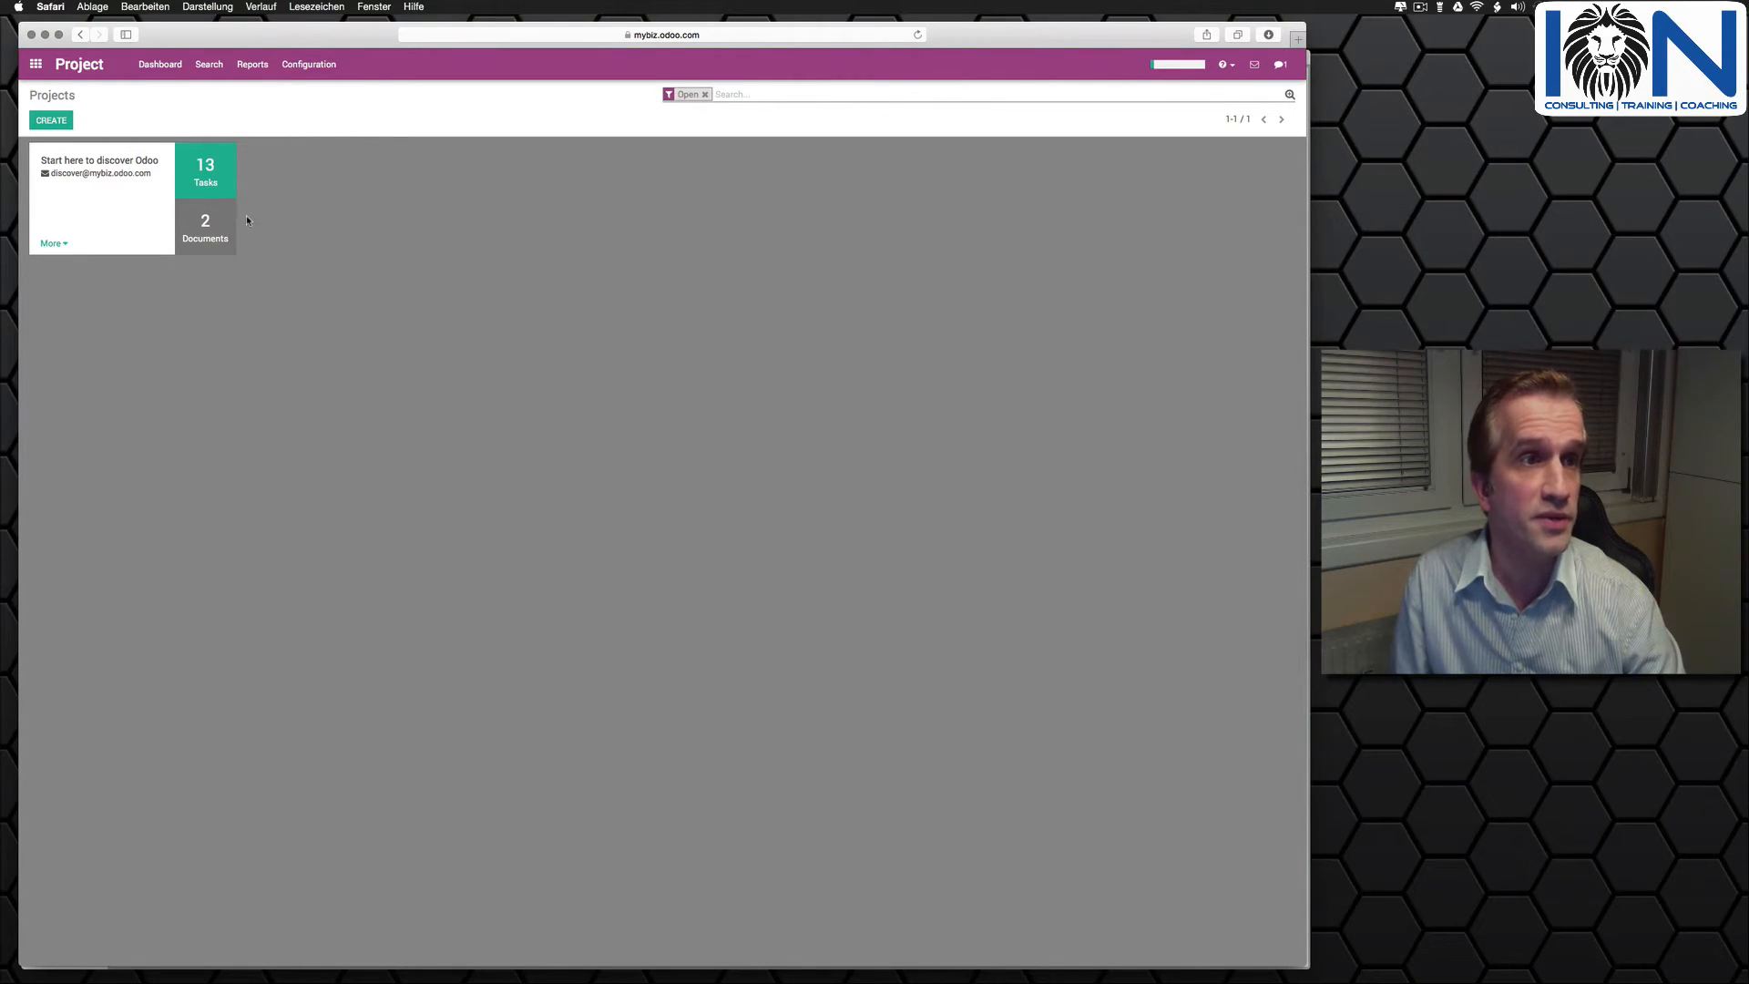
- Open a blank new project form and discard it
{"action": "left_click", "coordinate": [53, 122]}
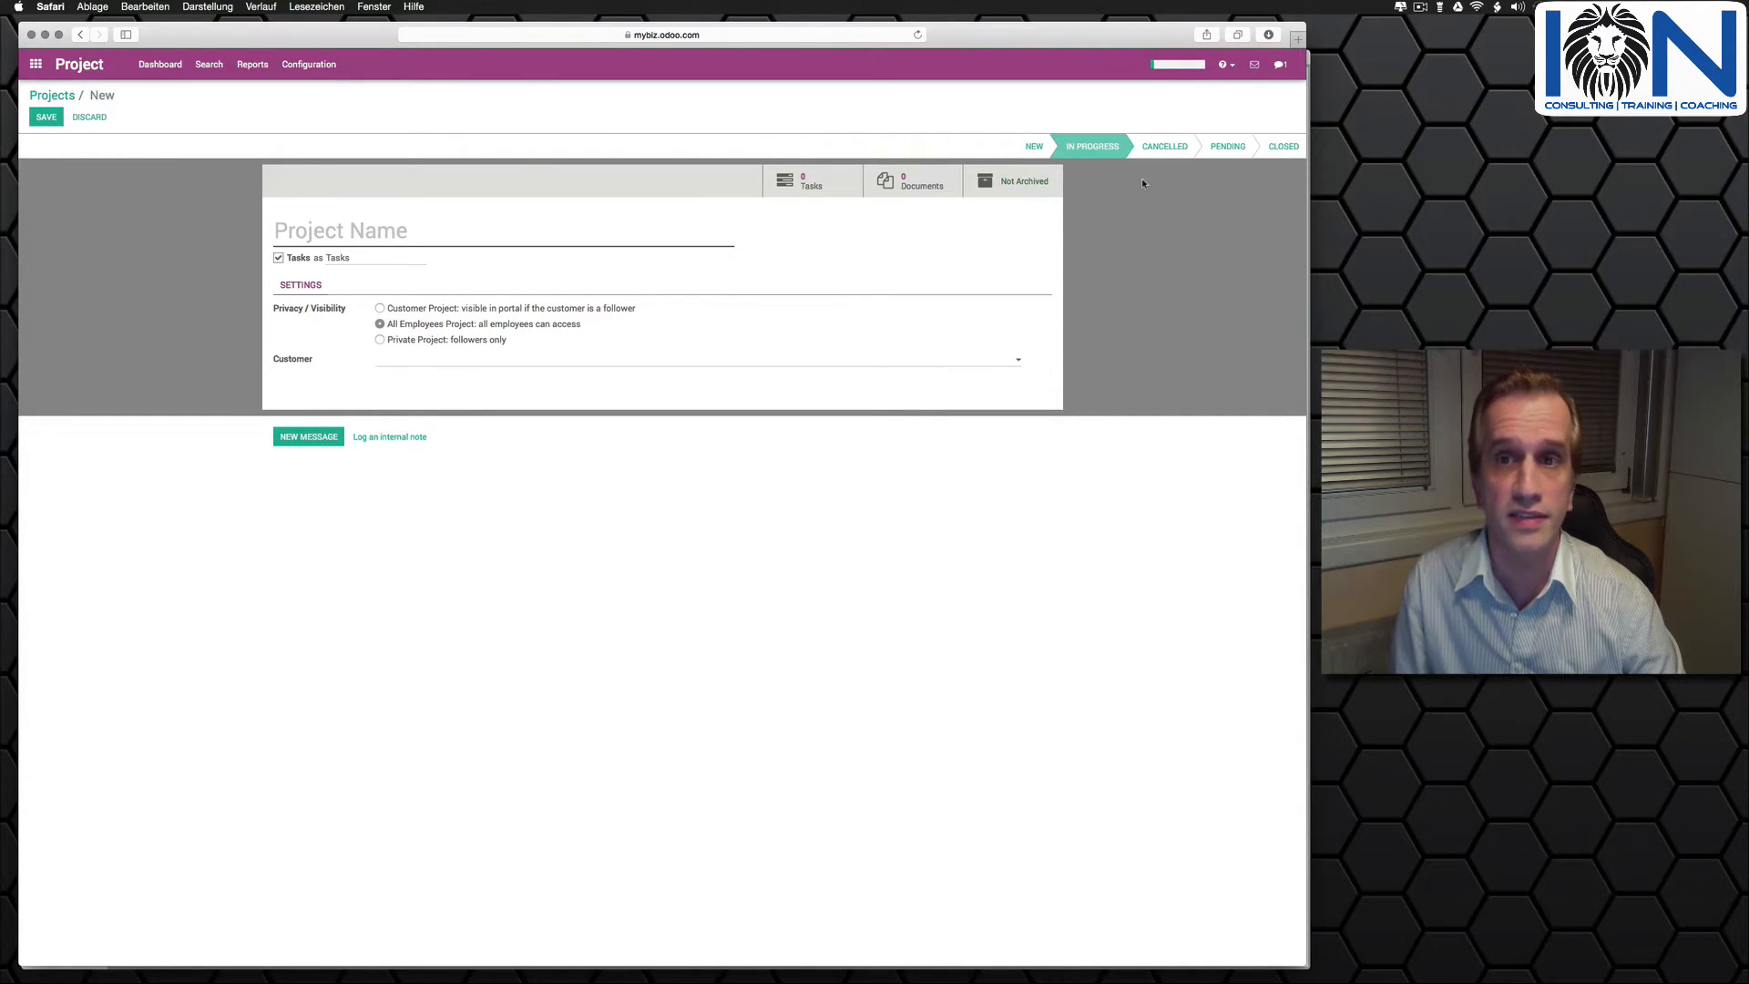
{"action": "left_click", "coordinate": [87, 117]}
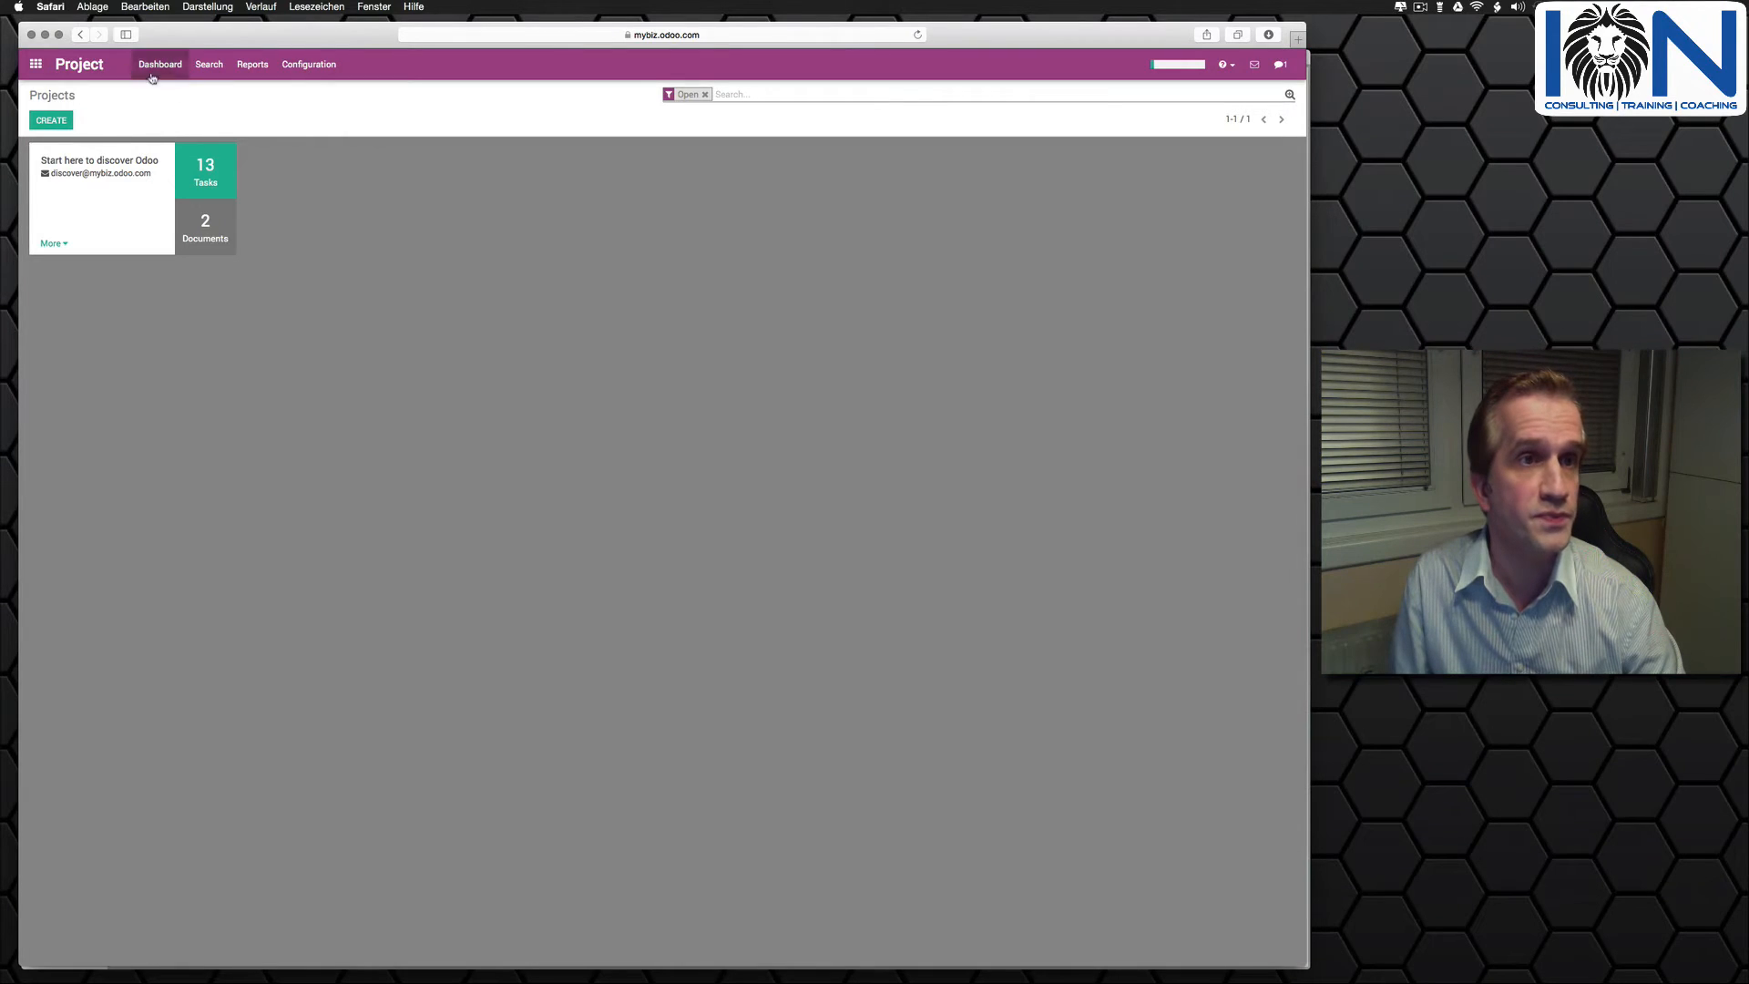
- Review the eCommerce module's description in Apps and install it, accepting the paid application confirmation
{"action": "left_click", "coordinate": [35, 63]}
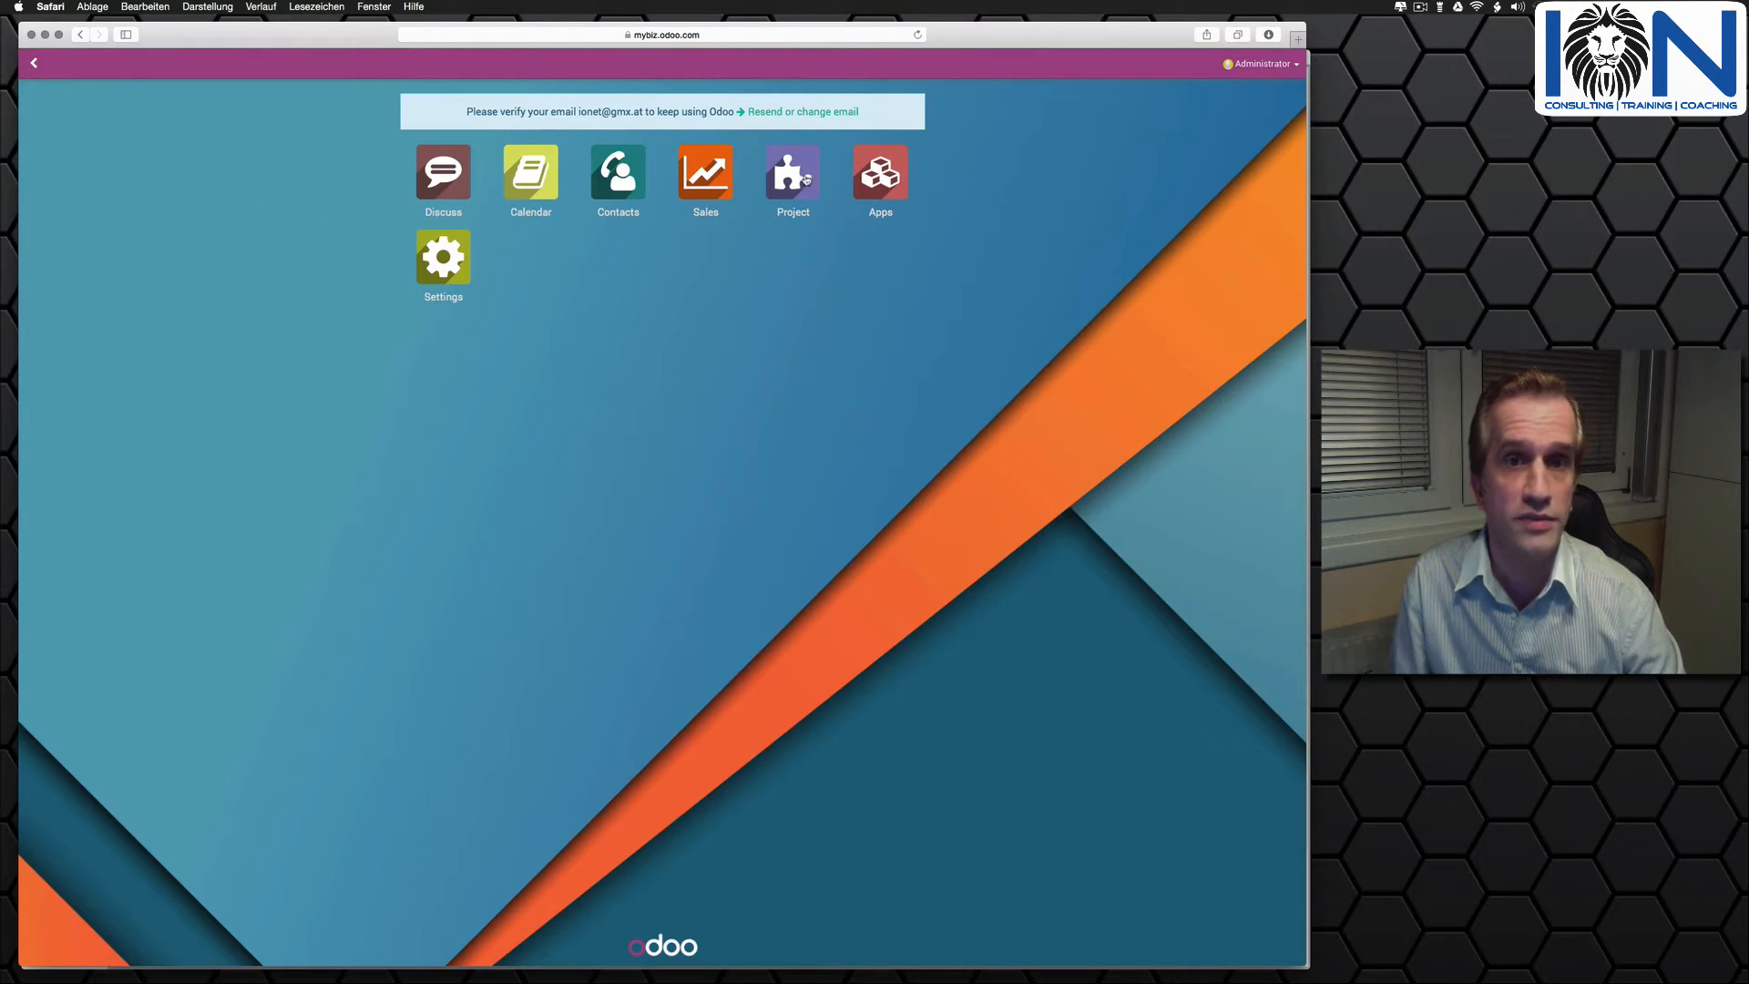
{"action": "left_click", "coordinate": [902, 176]}
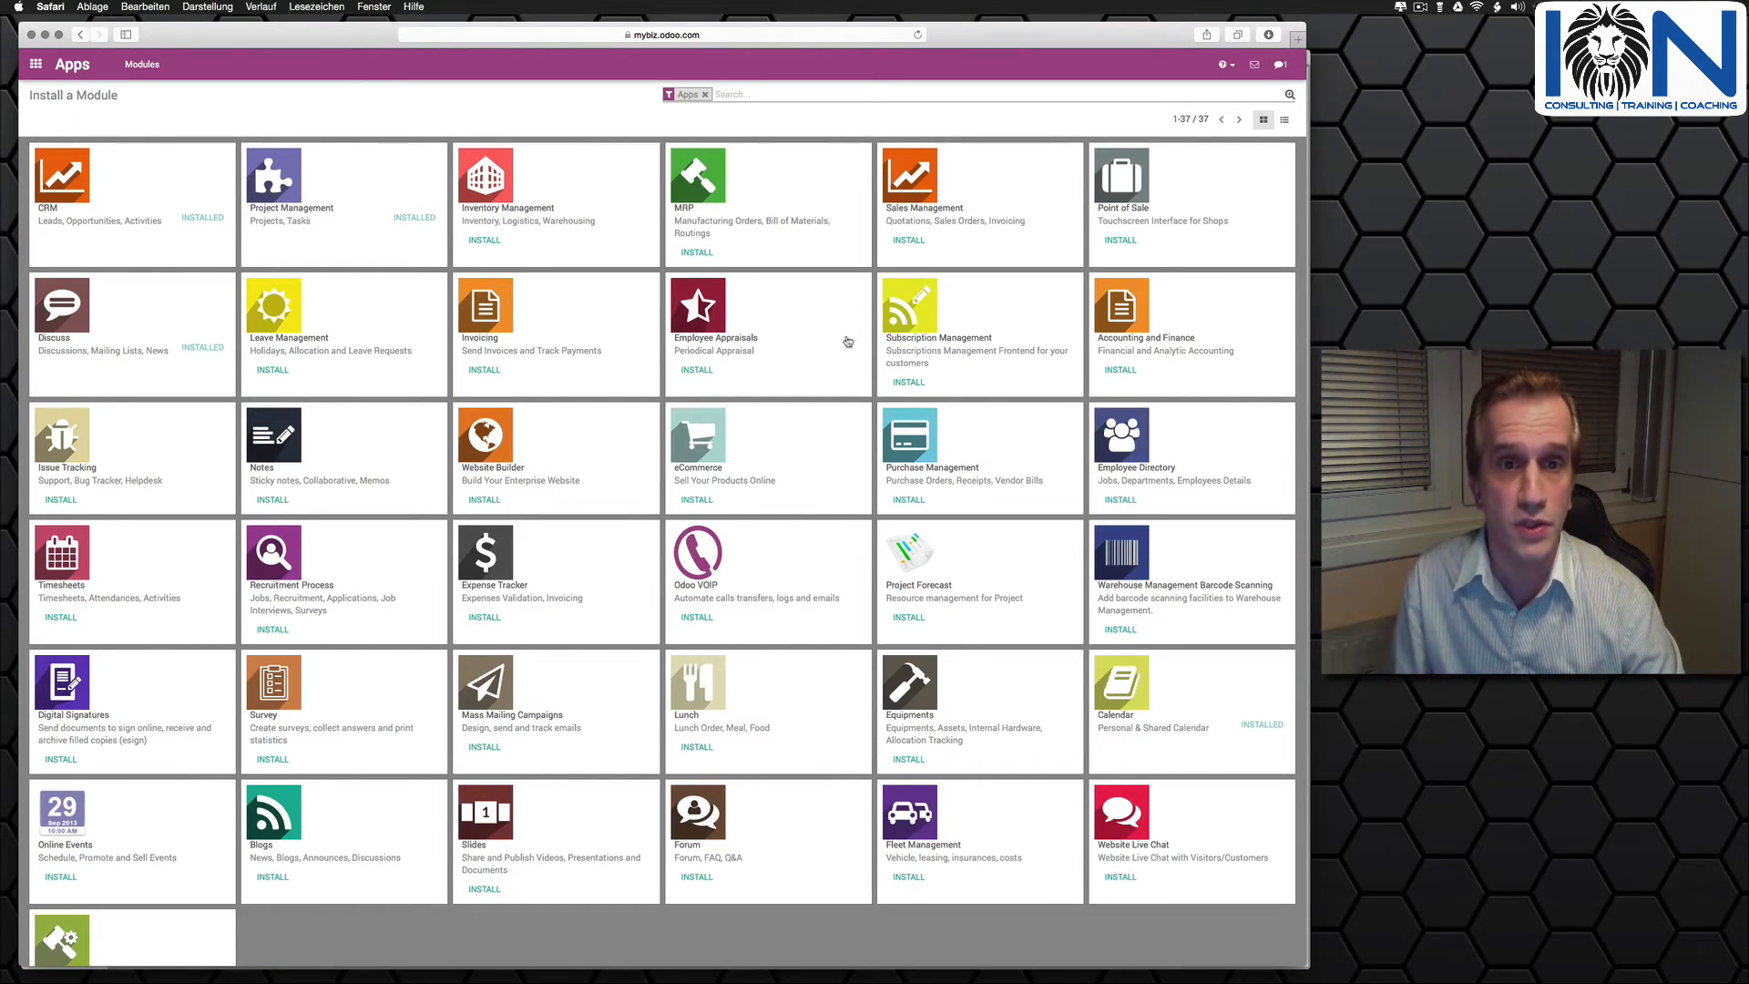
{"action": "left_click", "coordinate": [697, 449]}
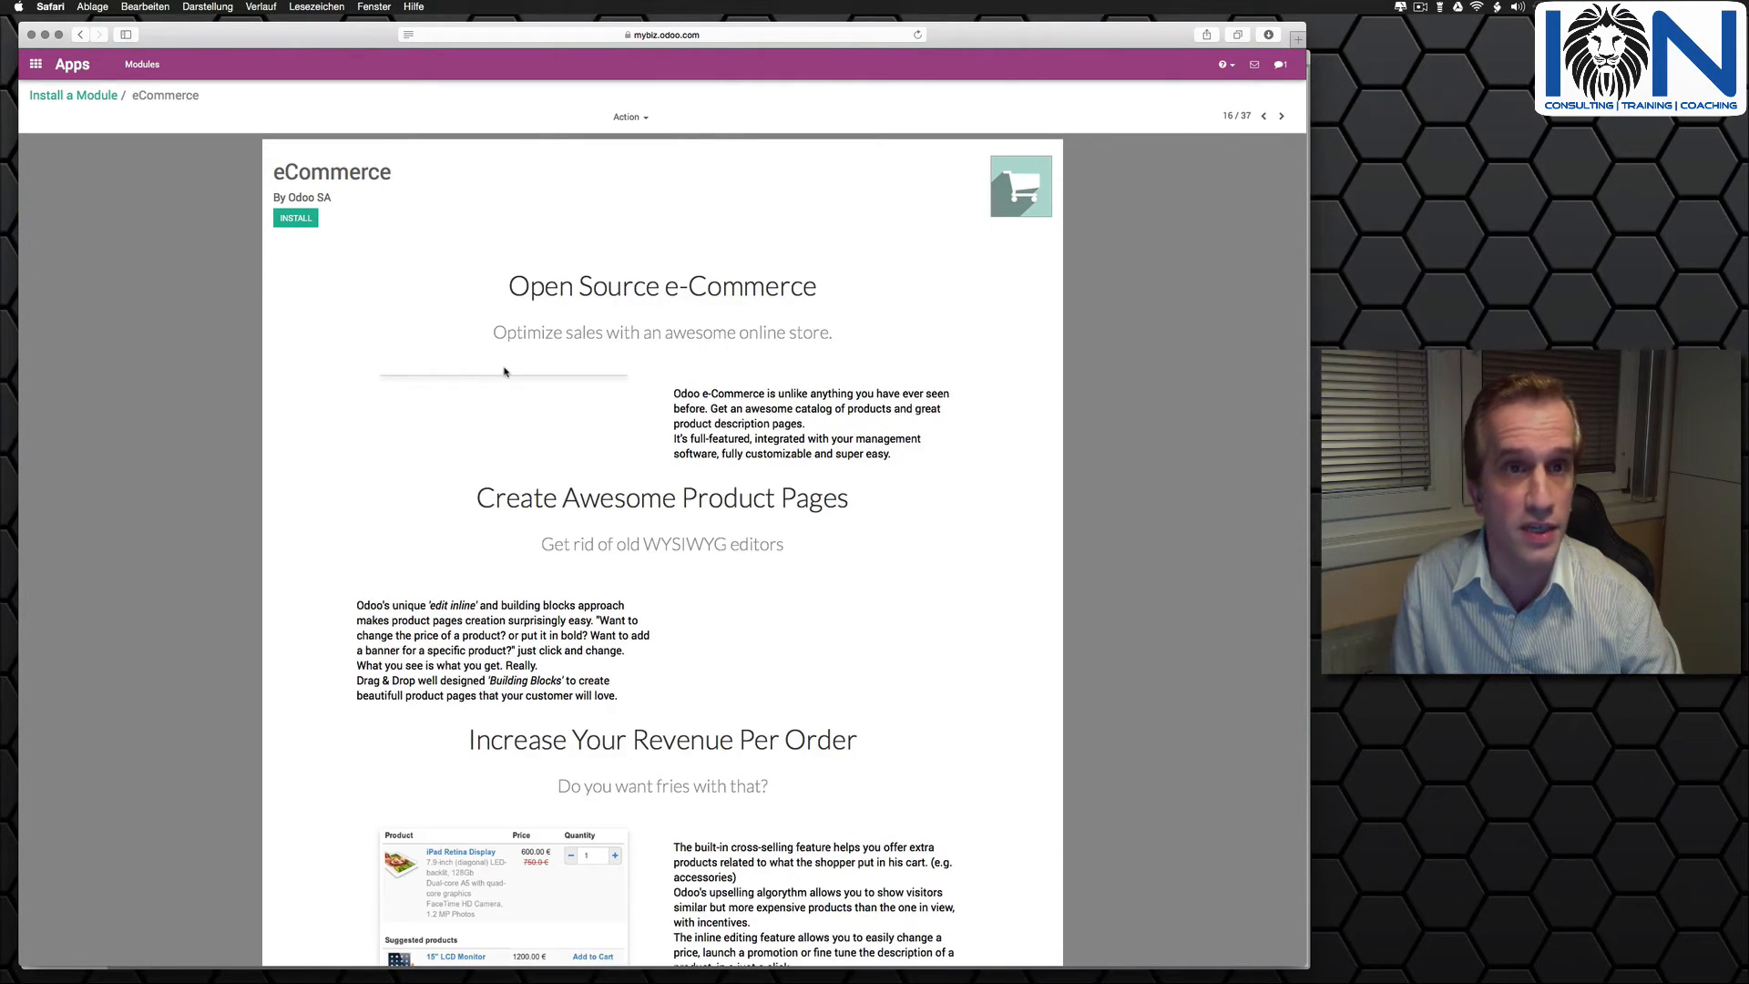
{"action": "scroll", "coordinate": [507, 372], "scroll_direction": "down", "scroll_amount": 10}
{"action": "scroll", "coordinate": [504, 371], "scroll_direction": "down", "scroll_amount": 15}
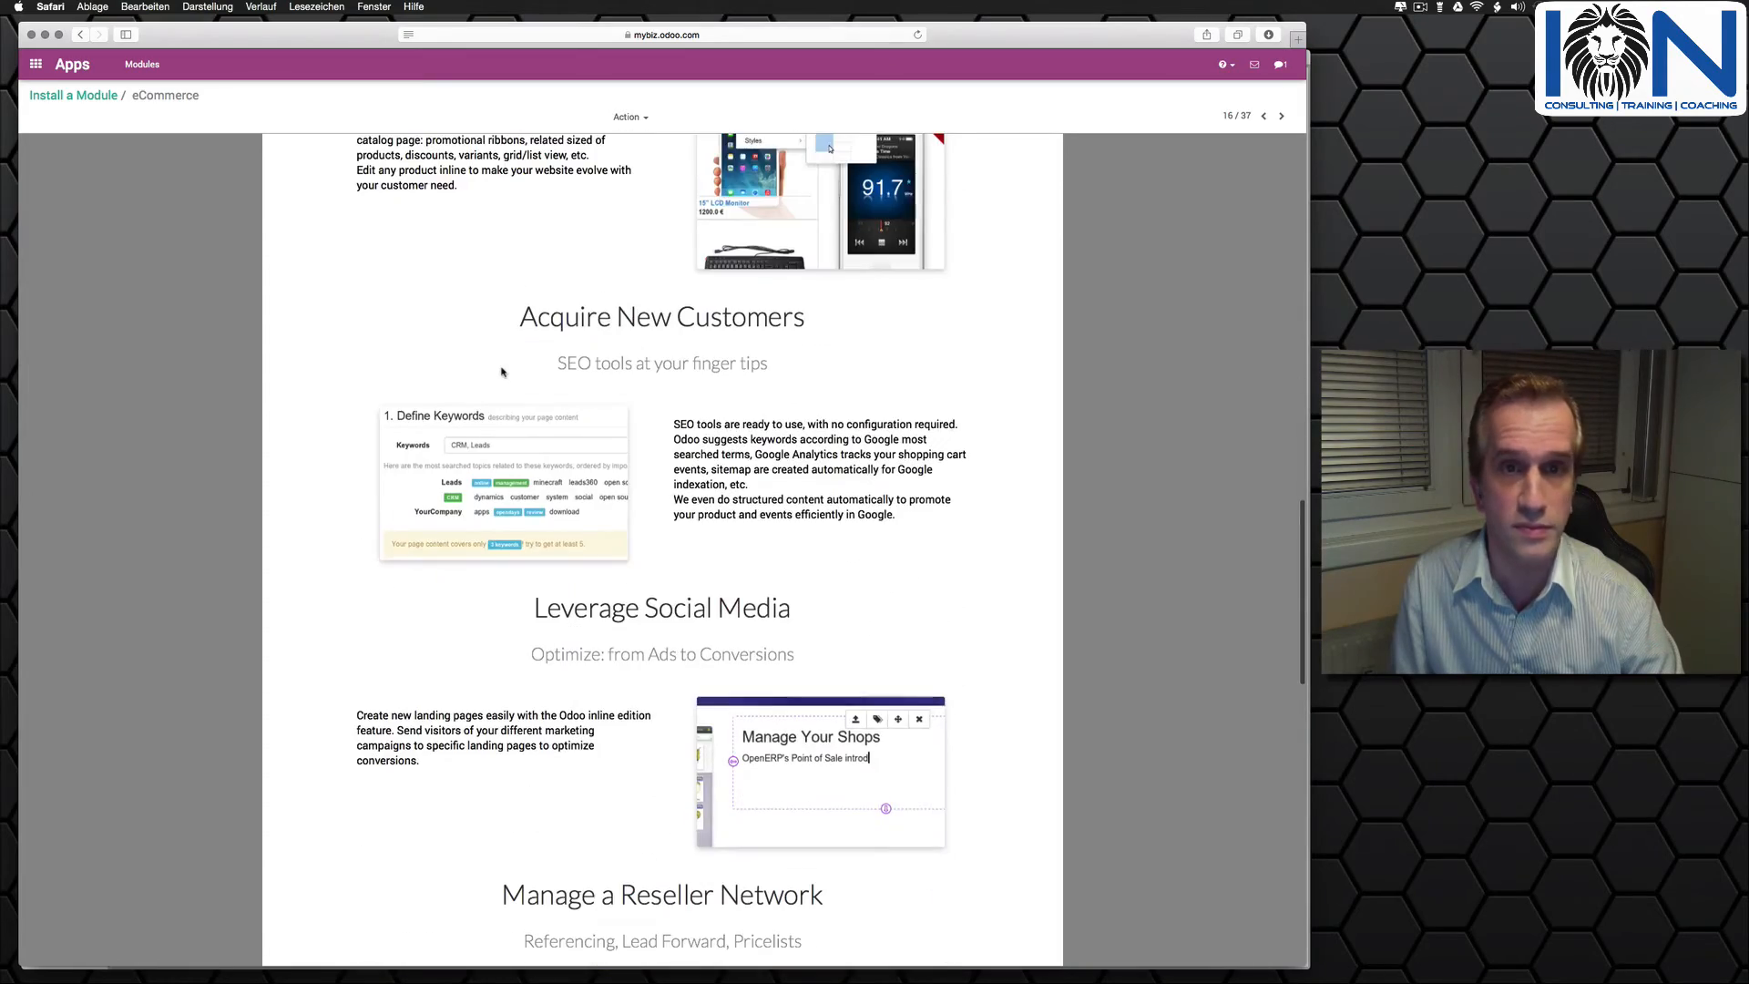
{"action": "scroll", "coordinate": [502, 371], "scroll_direction": "down", "scroll_amount": 13}
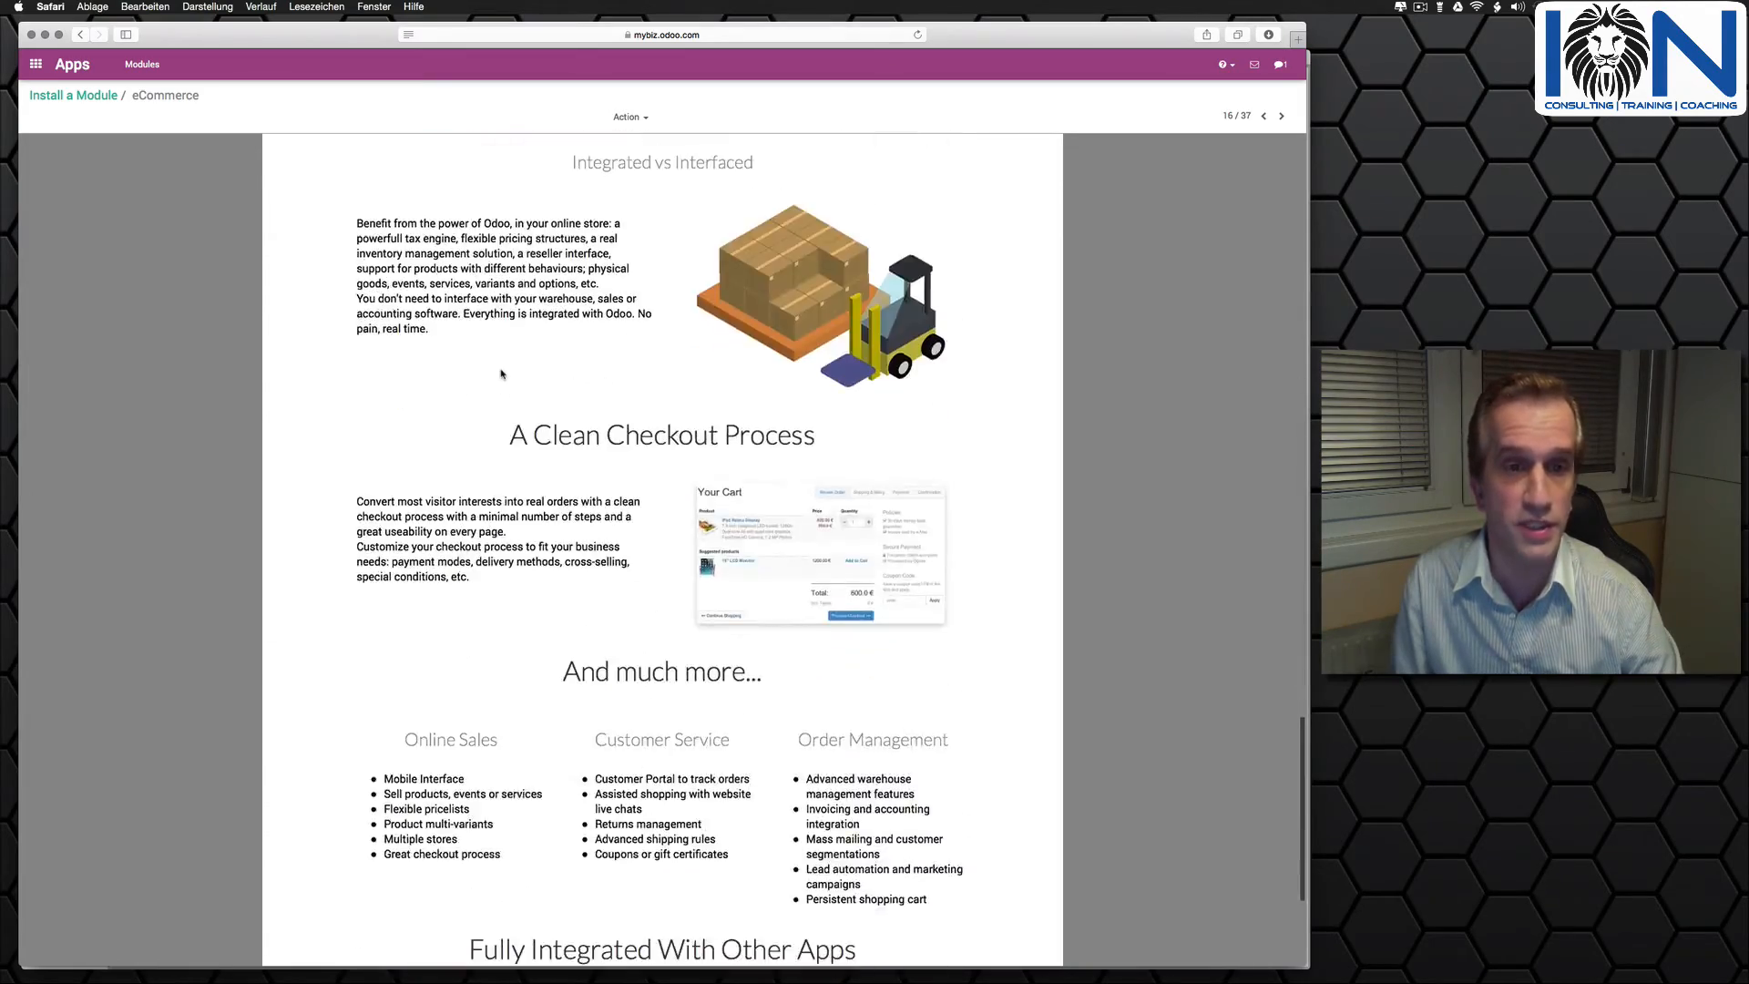
{"action": "scroll", "coordinate": [500, 373], "scroll_direction": "up", "scroll_amount": 20}
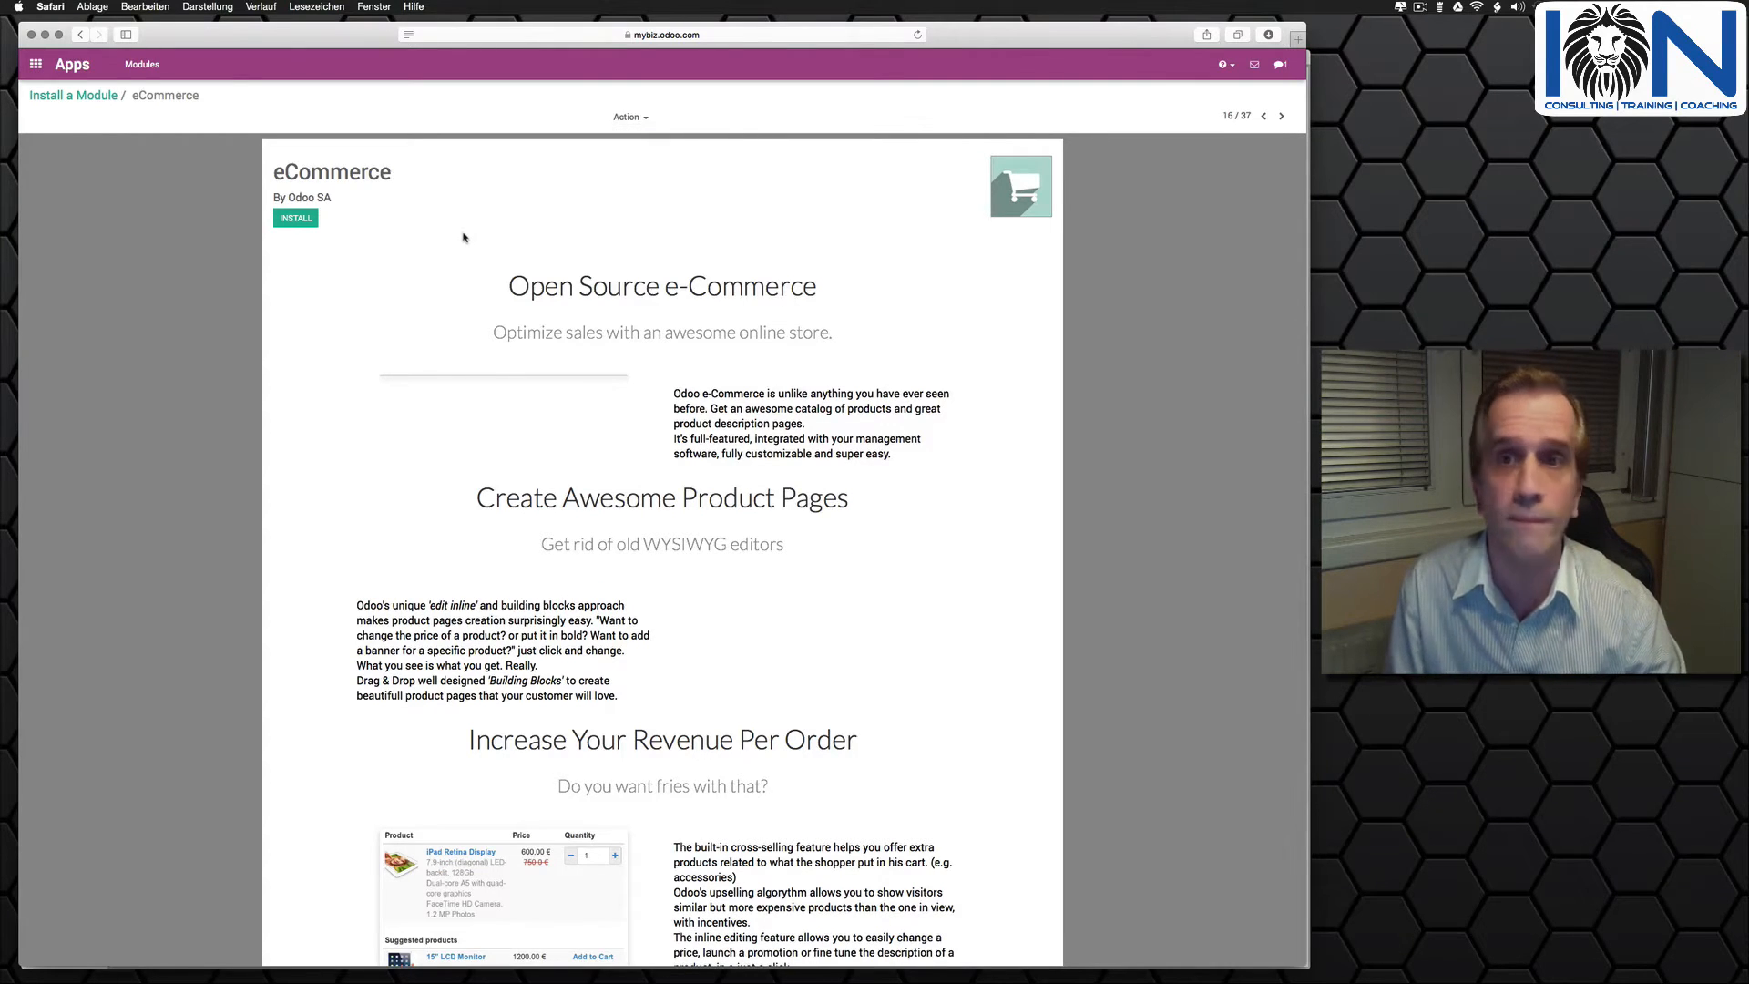
{"action": "left_click", "coordinate": [310, 223]}
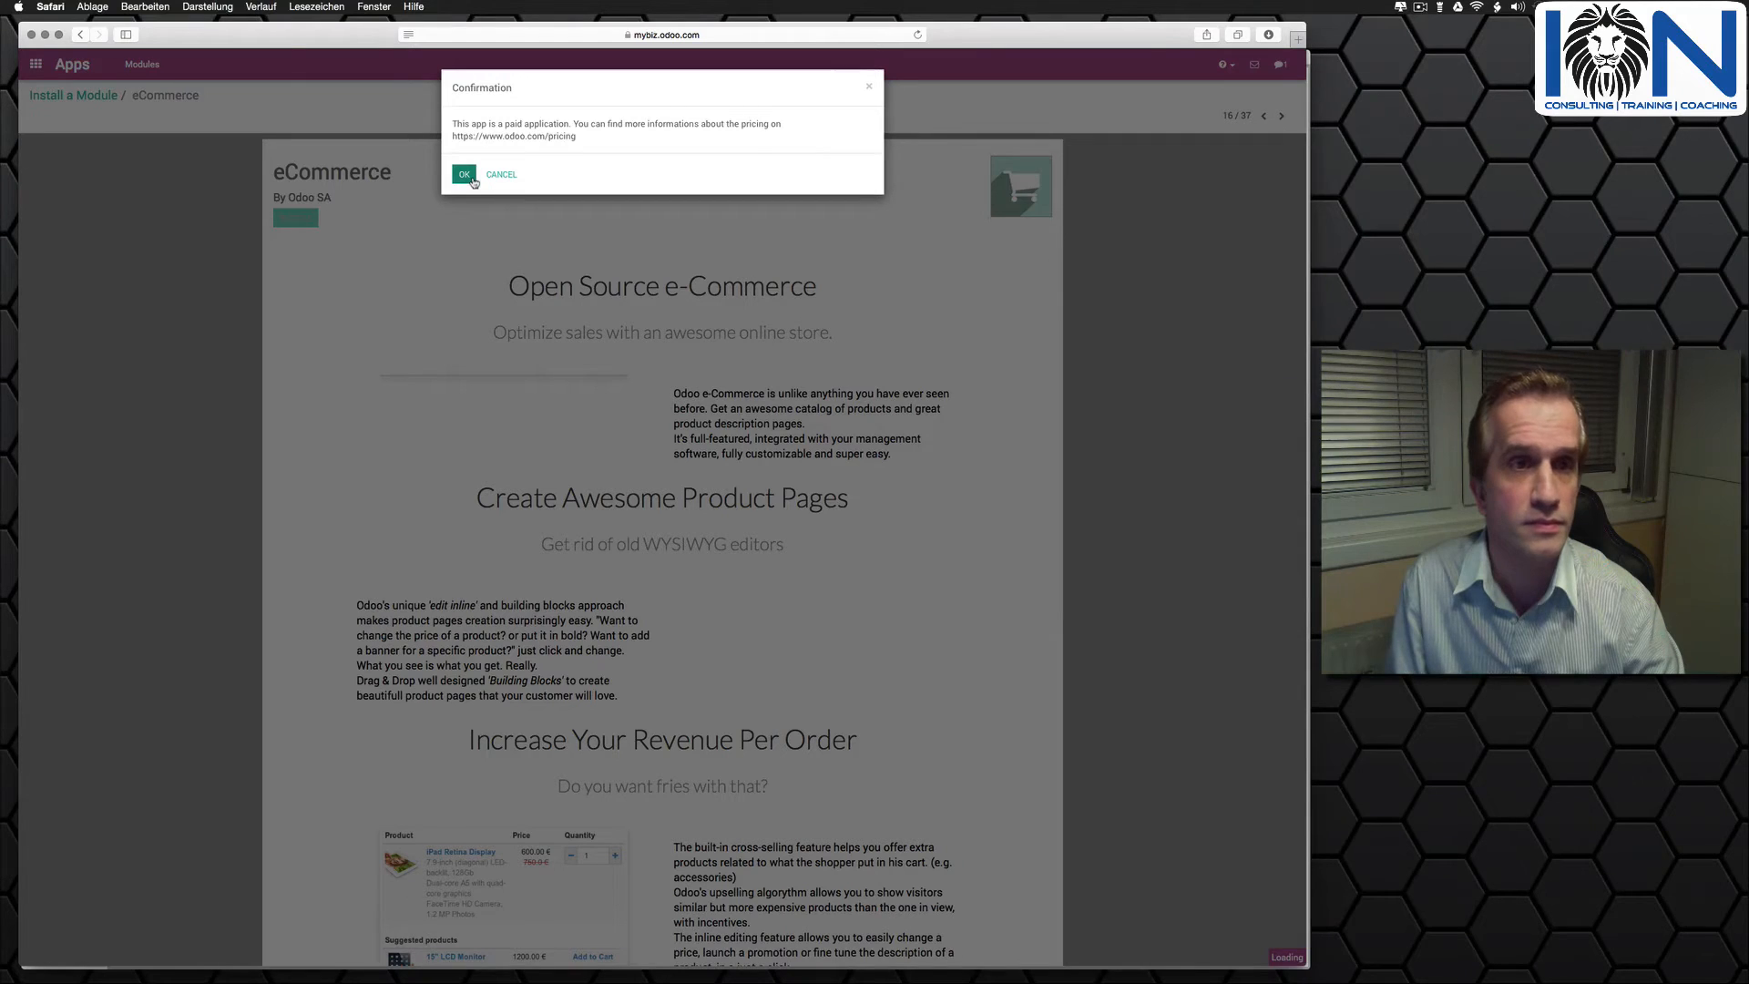
{"action": "left_click", "coordinate": [464, 175]}
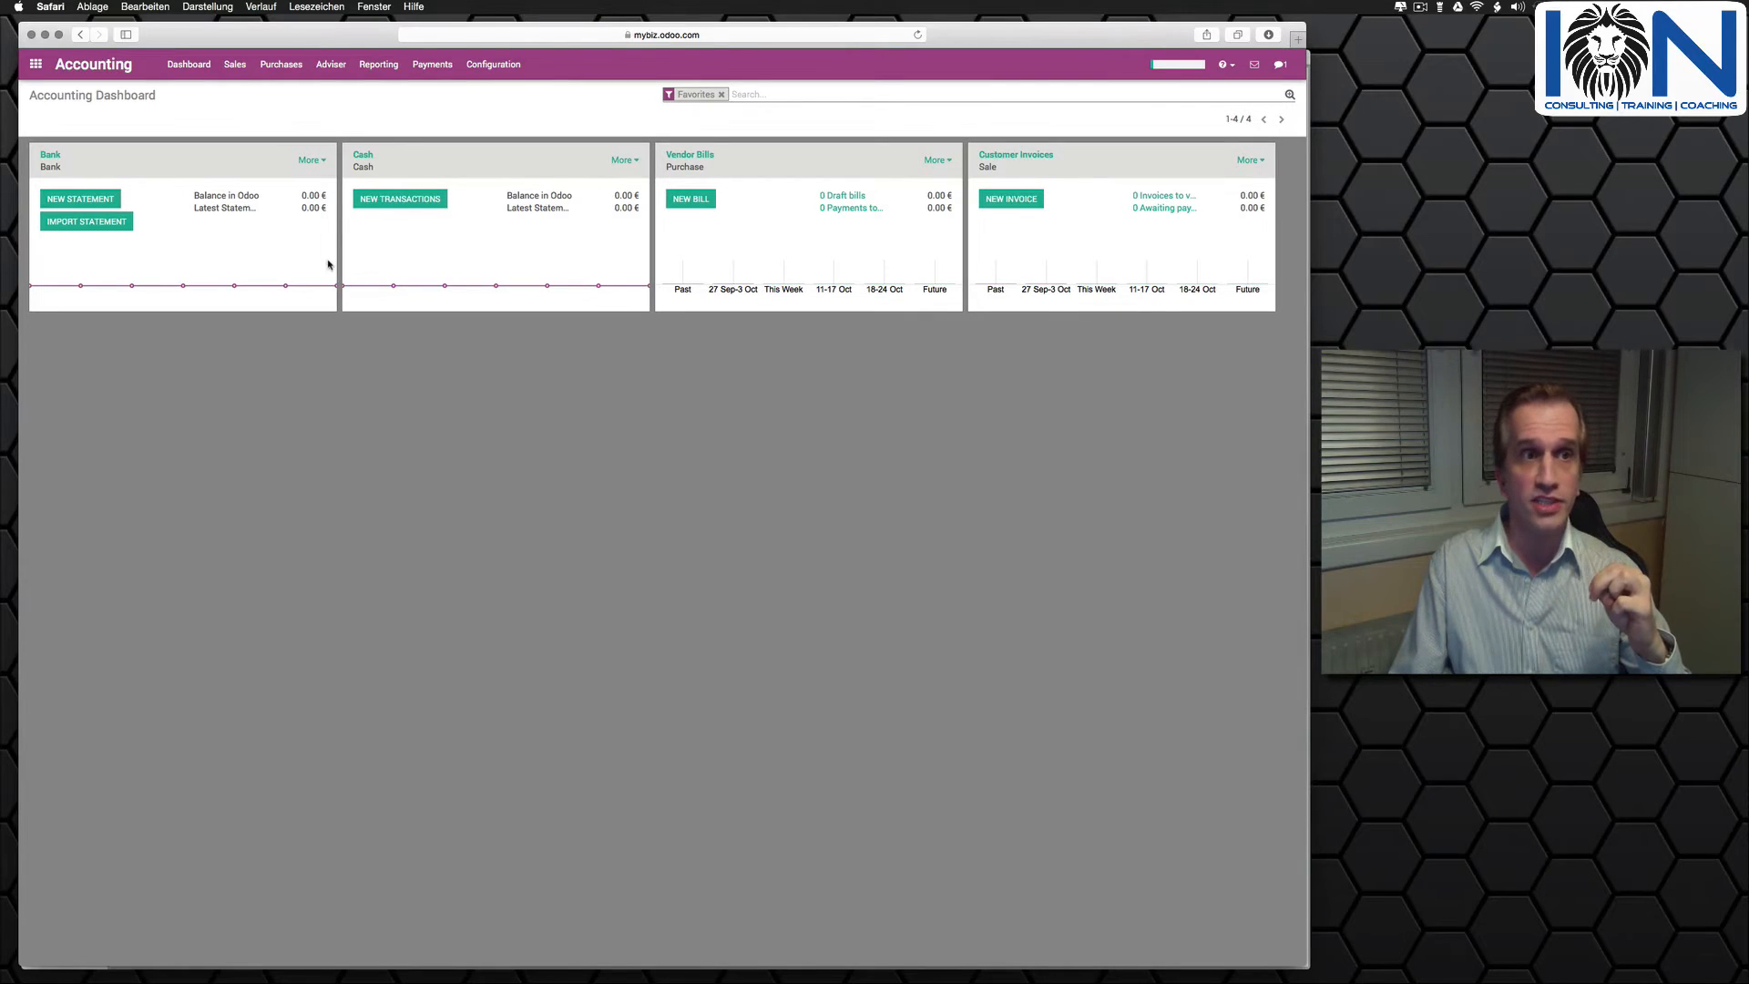
- Leave the Accounting dashboard, open the Website app's home page and put it into edit mode
{"action": "mouse_move", "coordinate": [331, 274]}
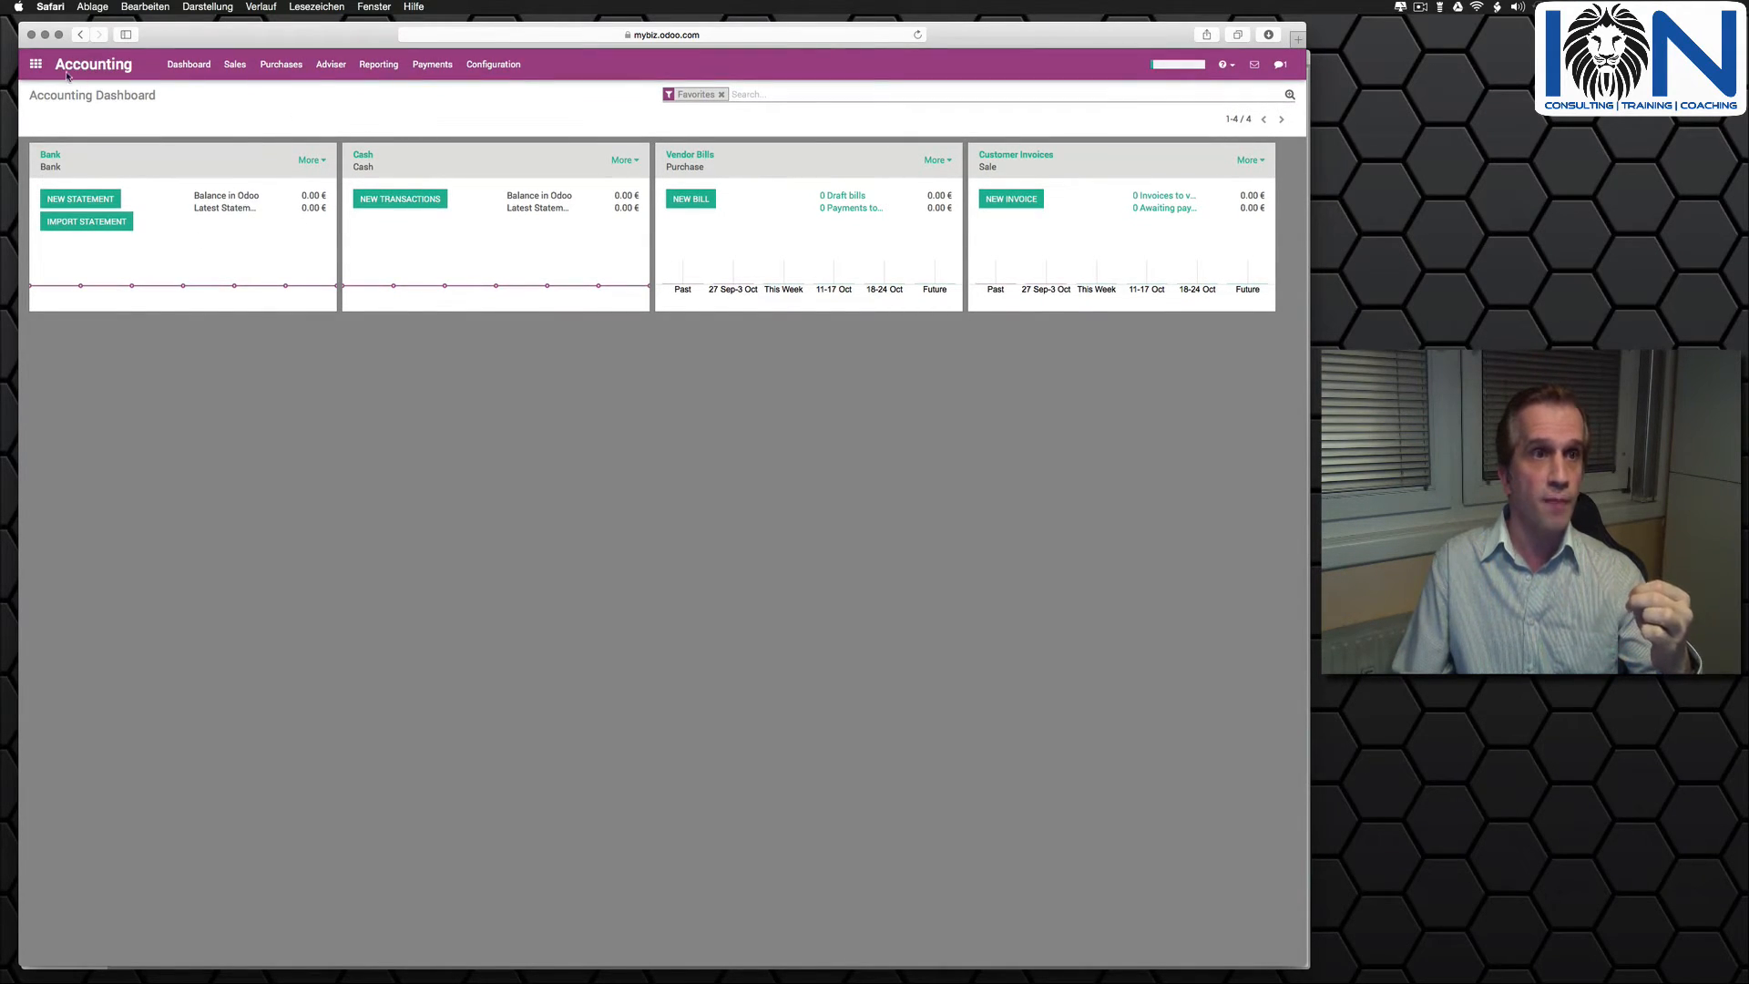
{"action": "left_click", "coordinate": [36, 64]}
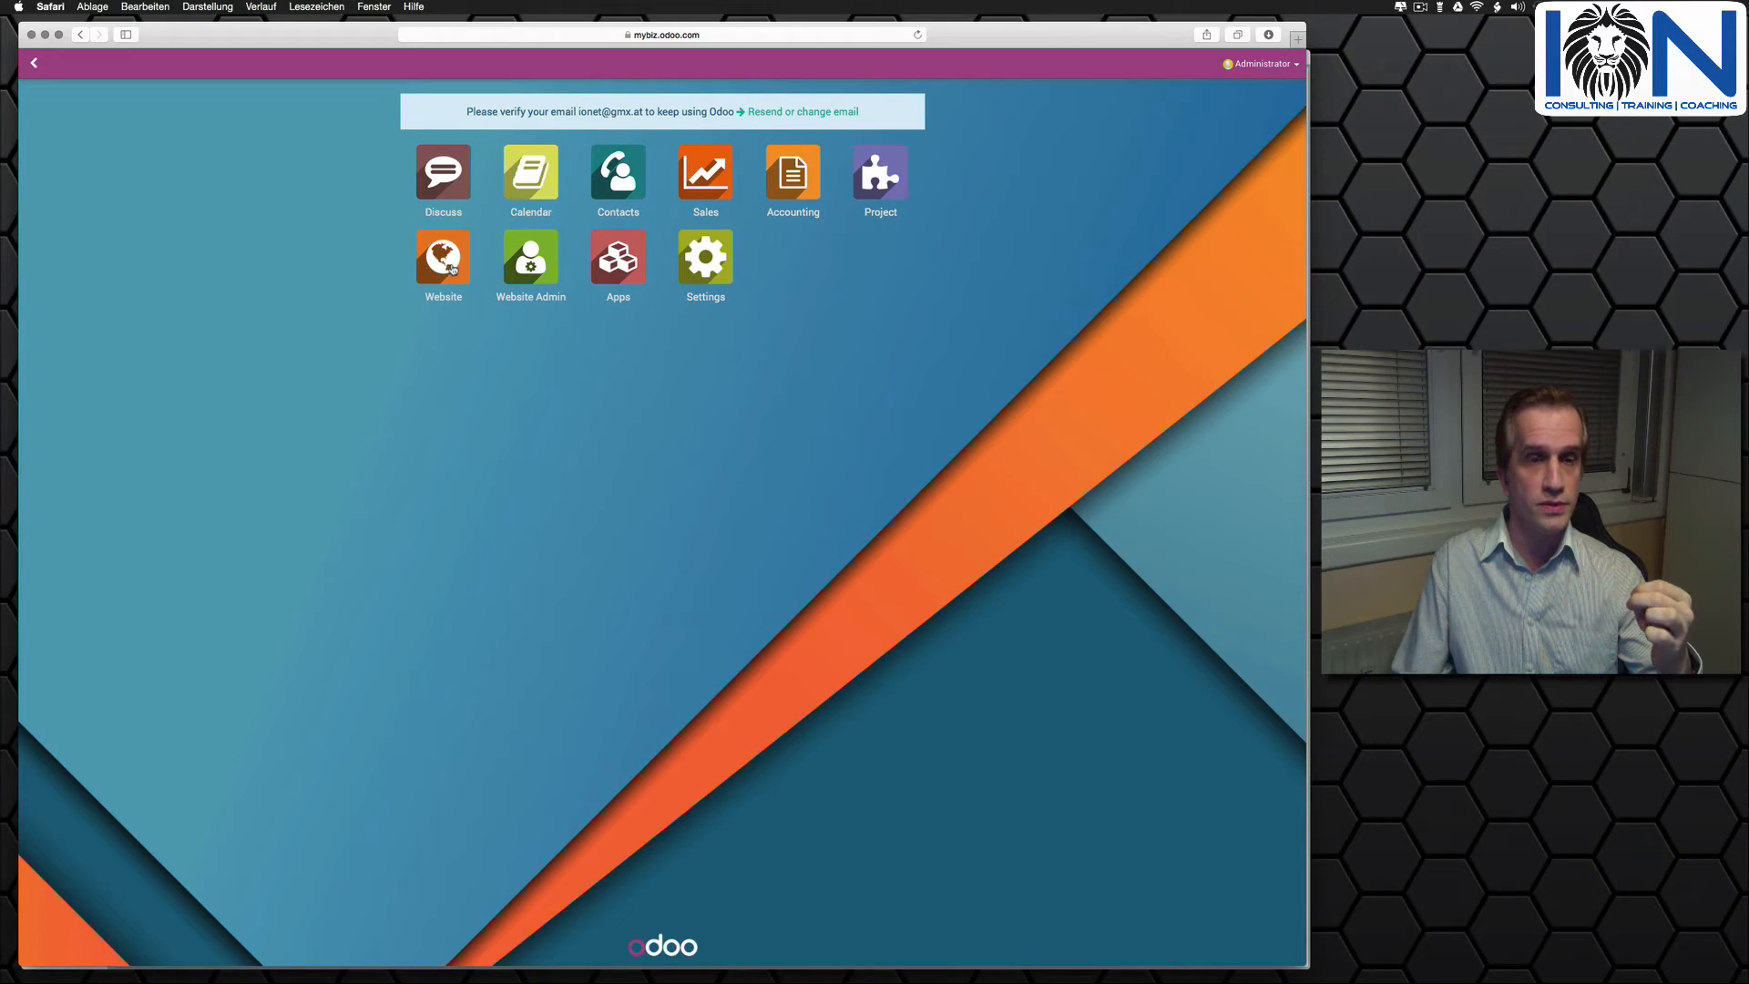
{"action": "left_click", "coordinate": [445, 263]}
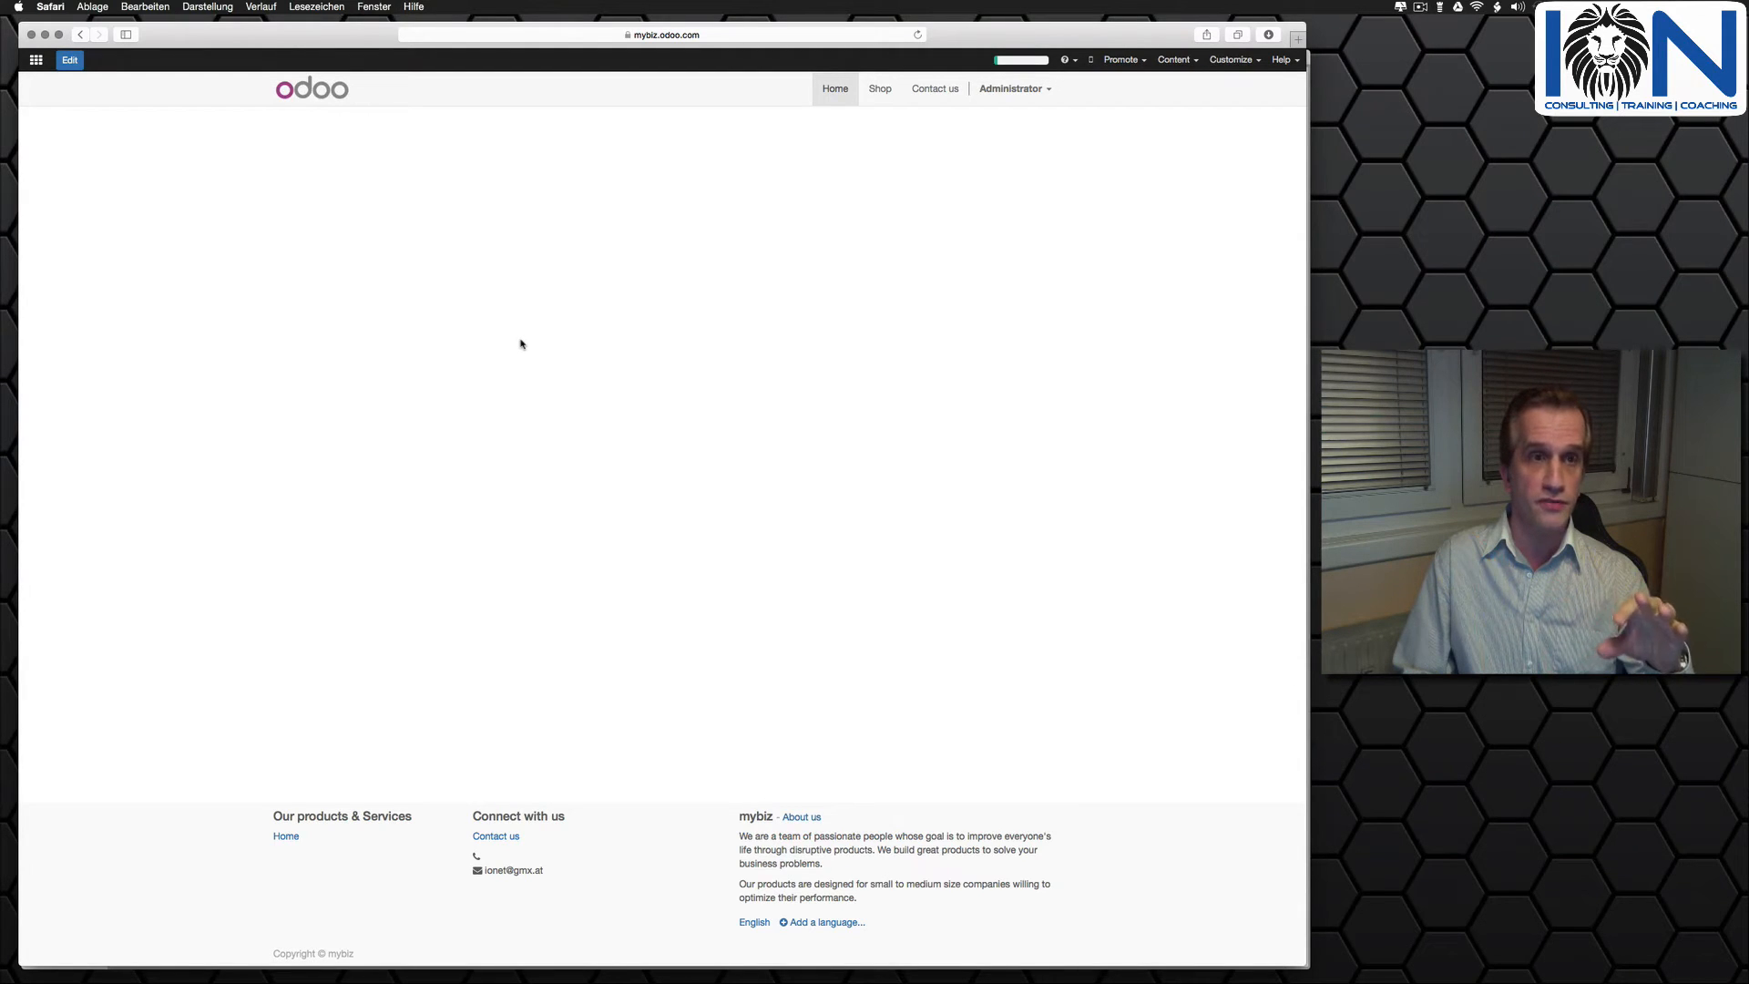
{"action": "left_click", "coordinate": [70, 62]}
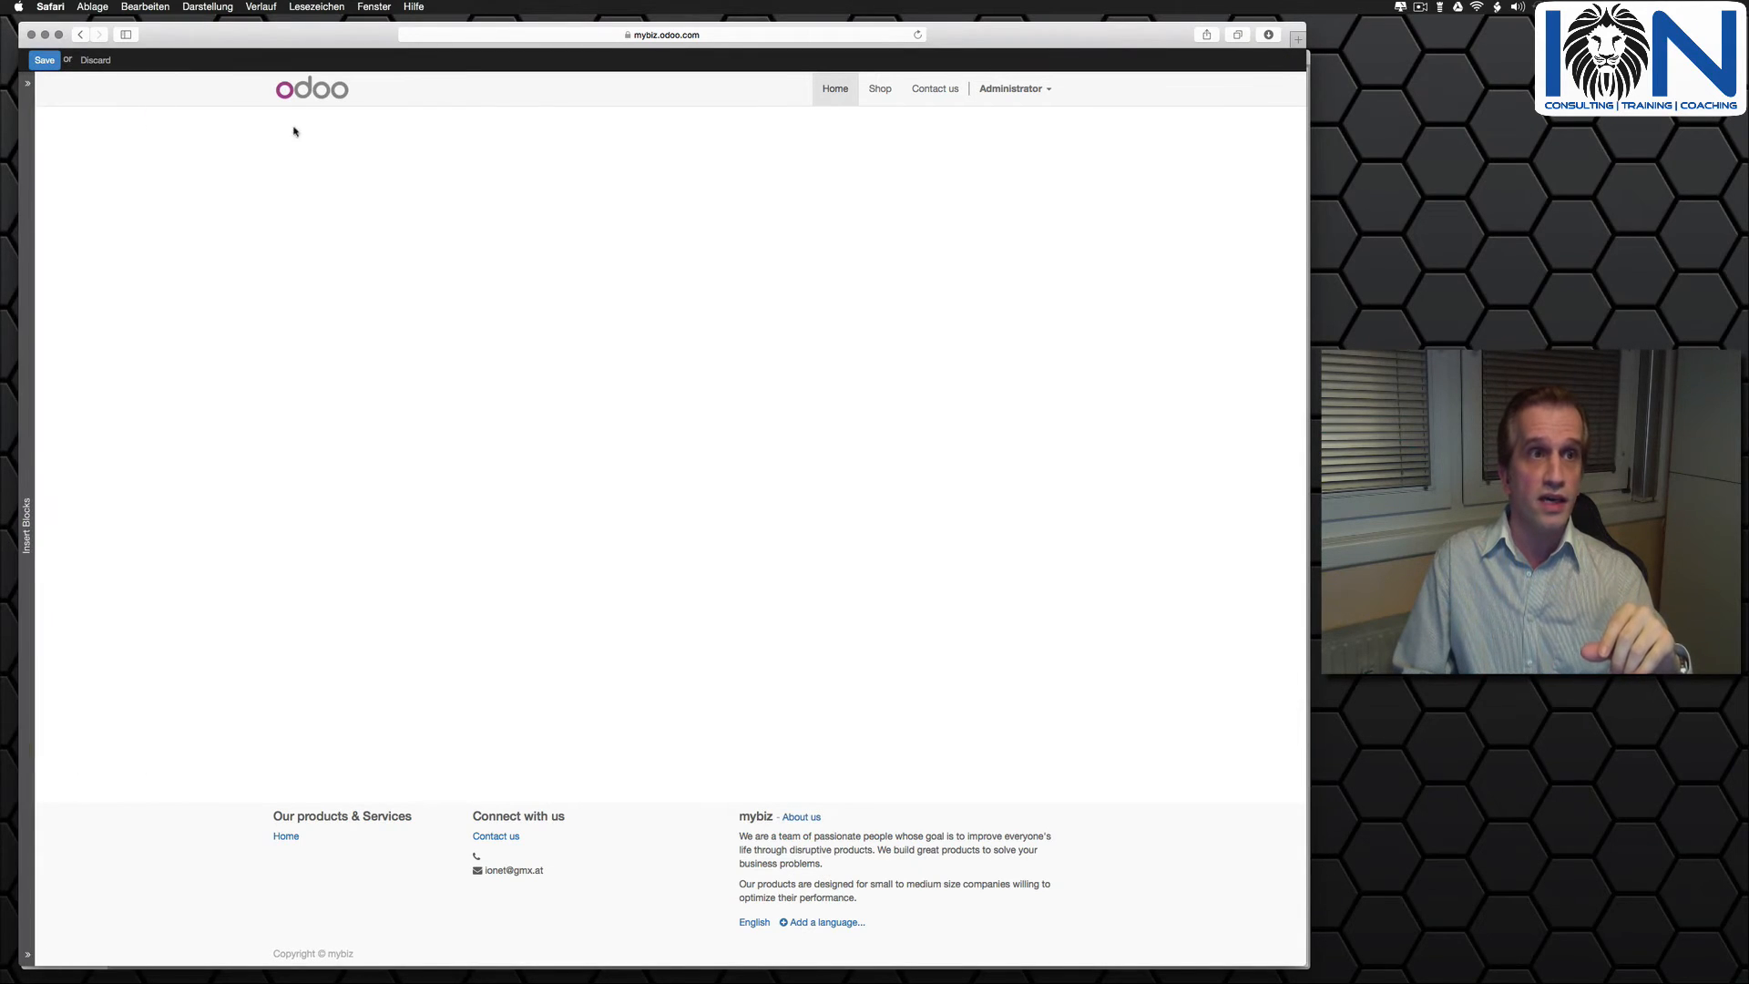
{"action": "left_click", "coordinate": [340, 819]}
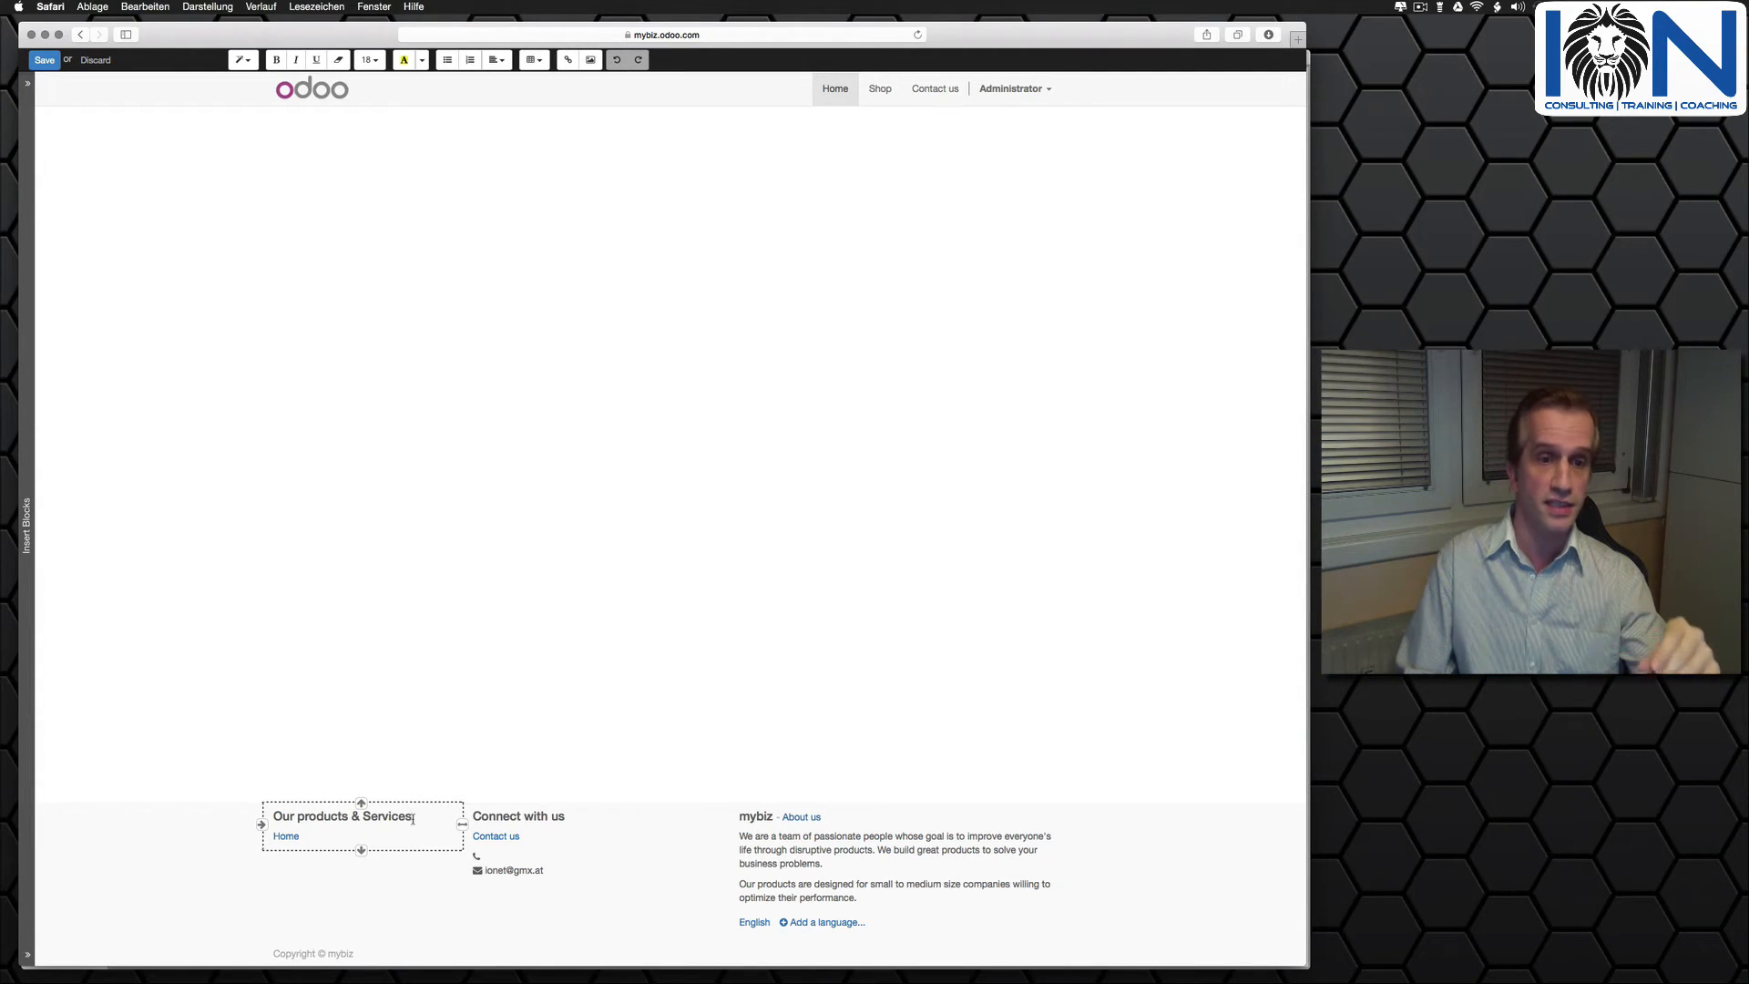
{"action": "left_click", "coordinate": [818, 836]}
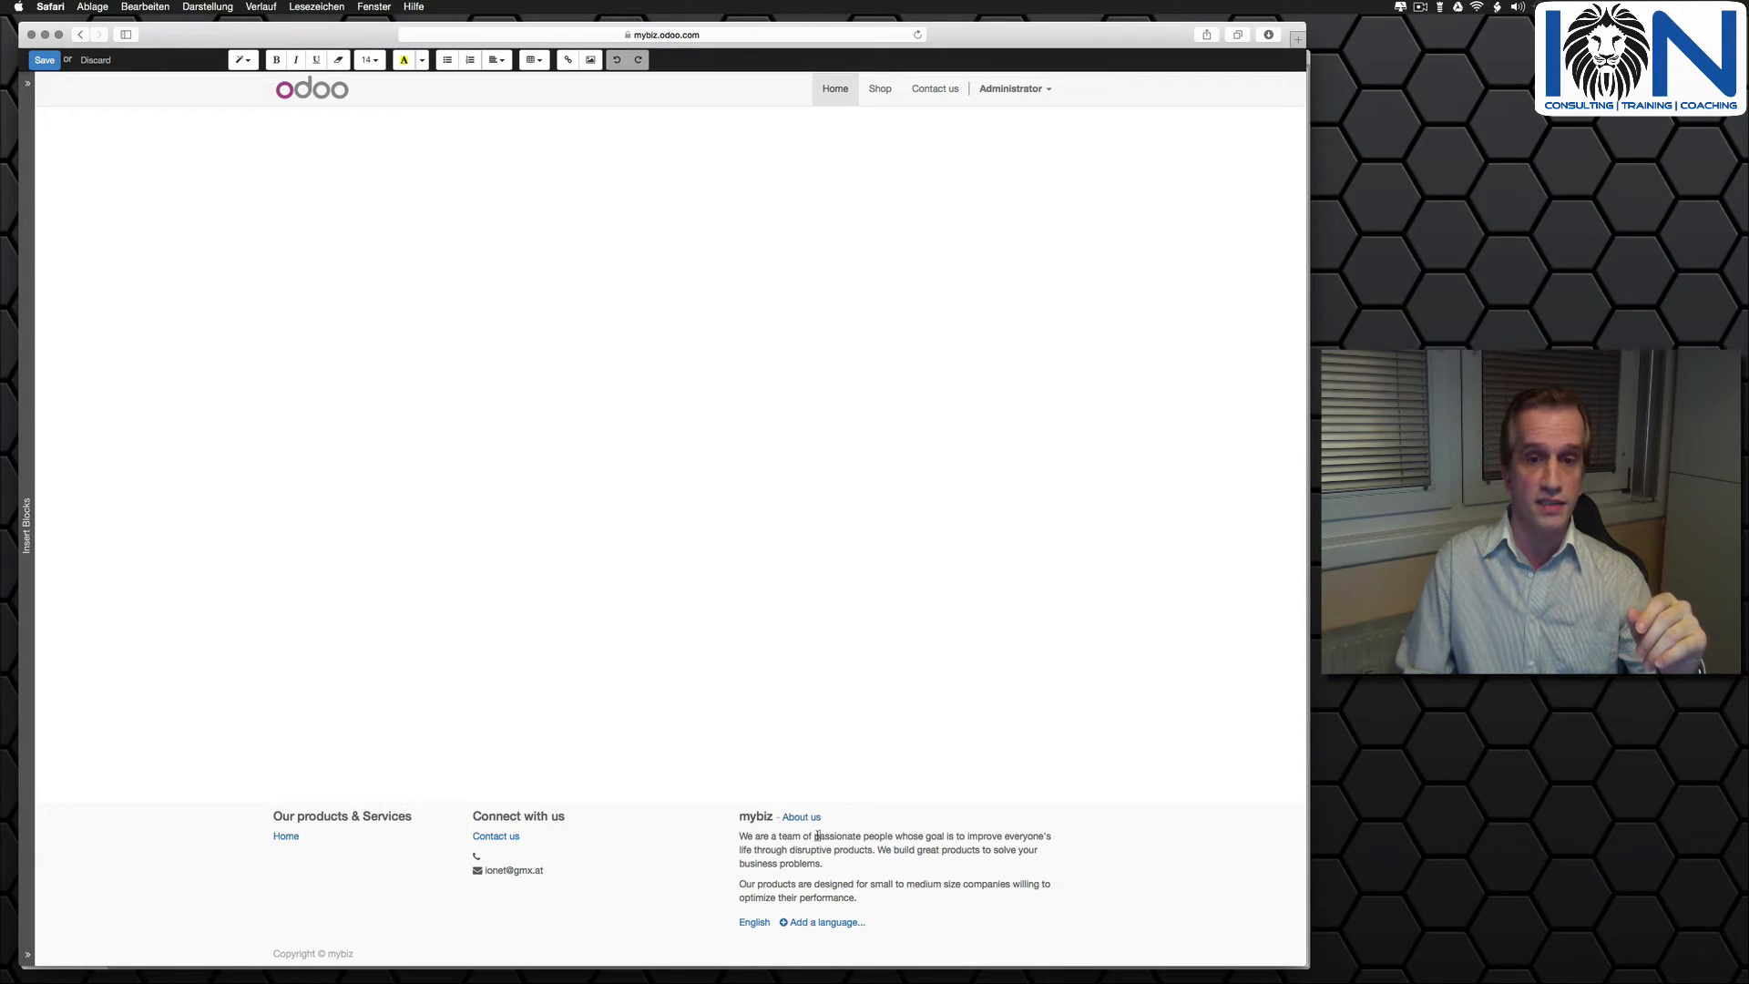
{"action": "left_click", "coordinate": [755, 834]}
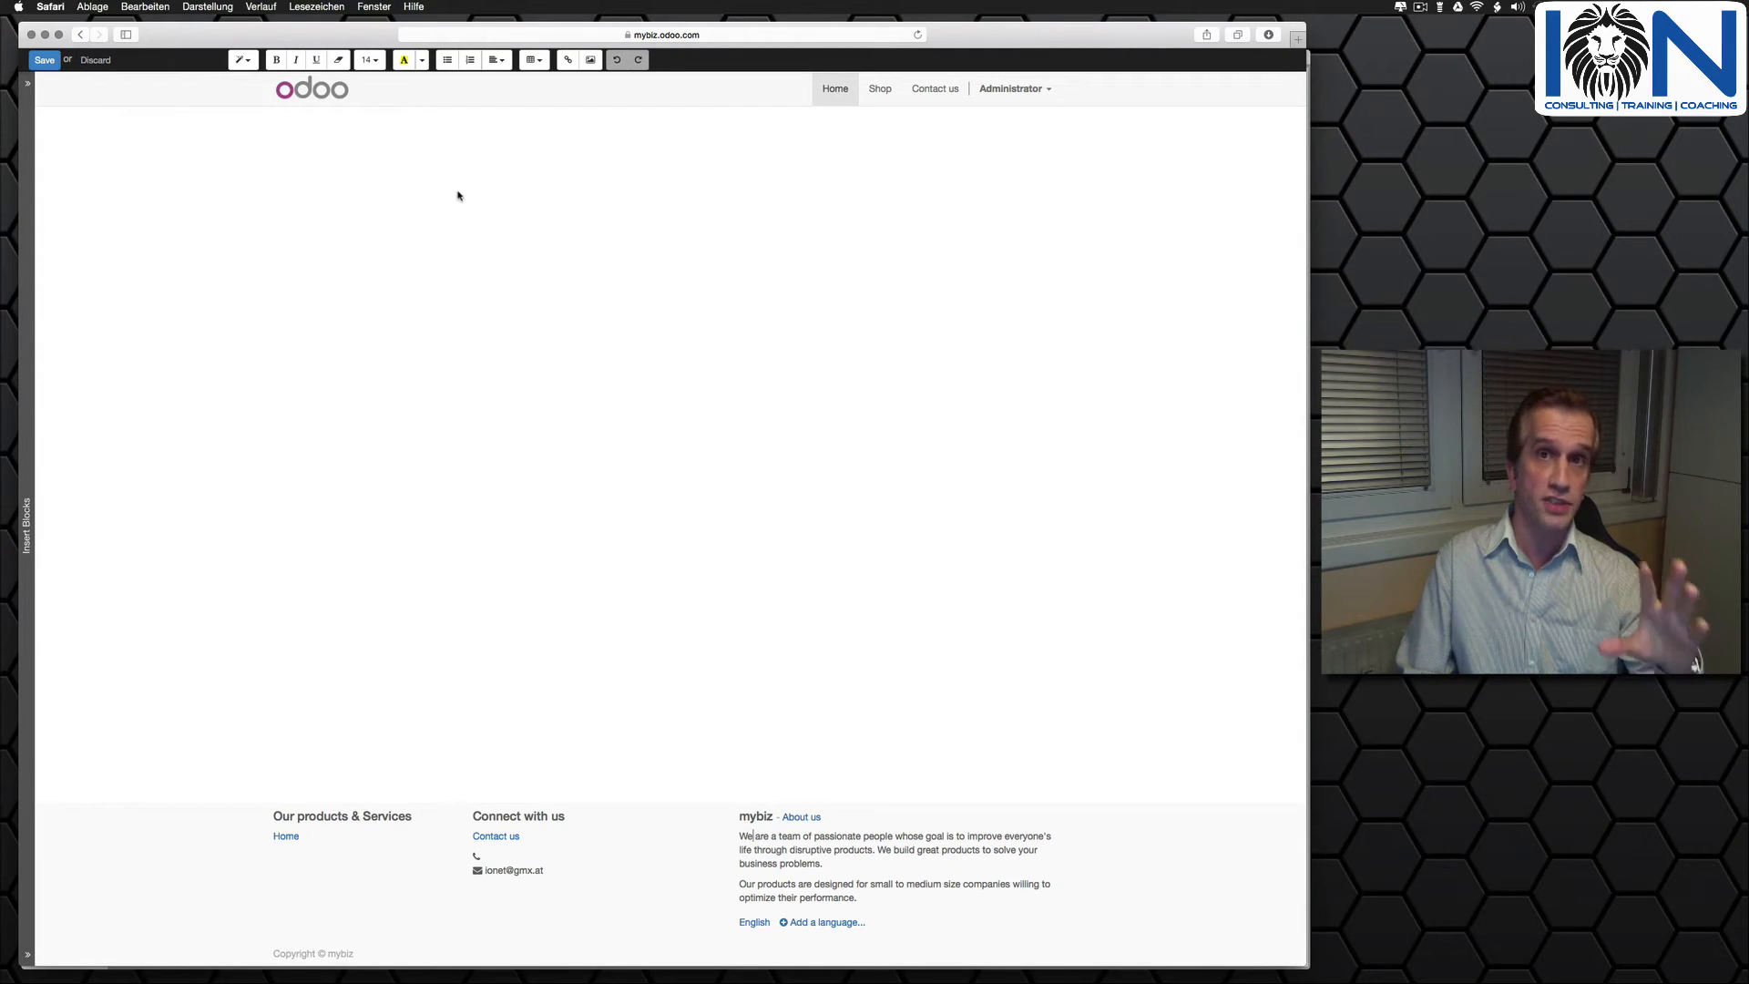
- Insert a Banner block at the top of the home page and replace its device image with the airplane-at-sunset picture
{"action": "left_click", "coordinate": [22, 300]}
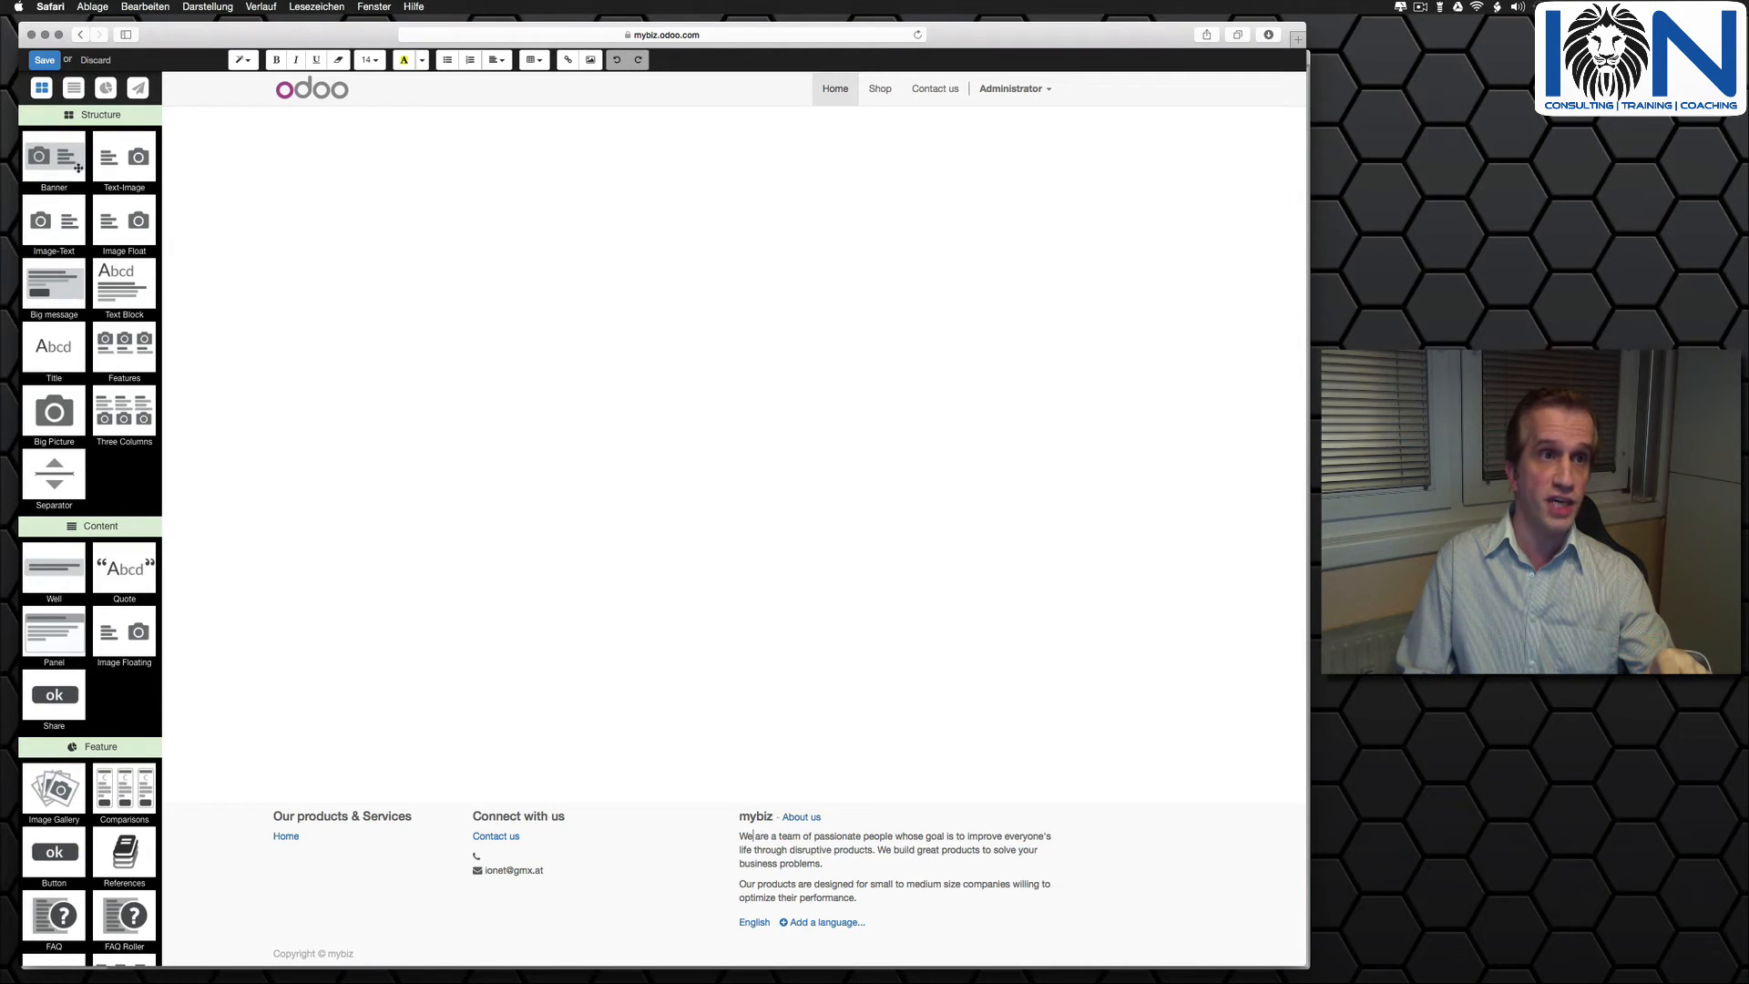
{"action": "left_click_drag", "start_coordinate": [77, 167], "coordinate": [399, 171]}
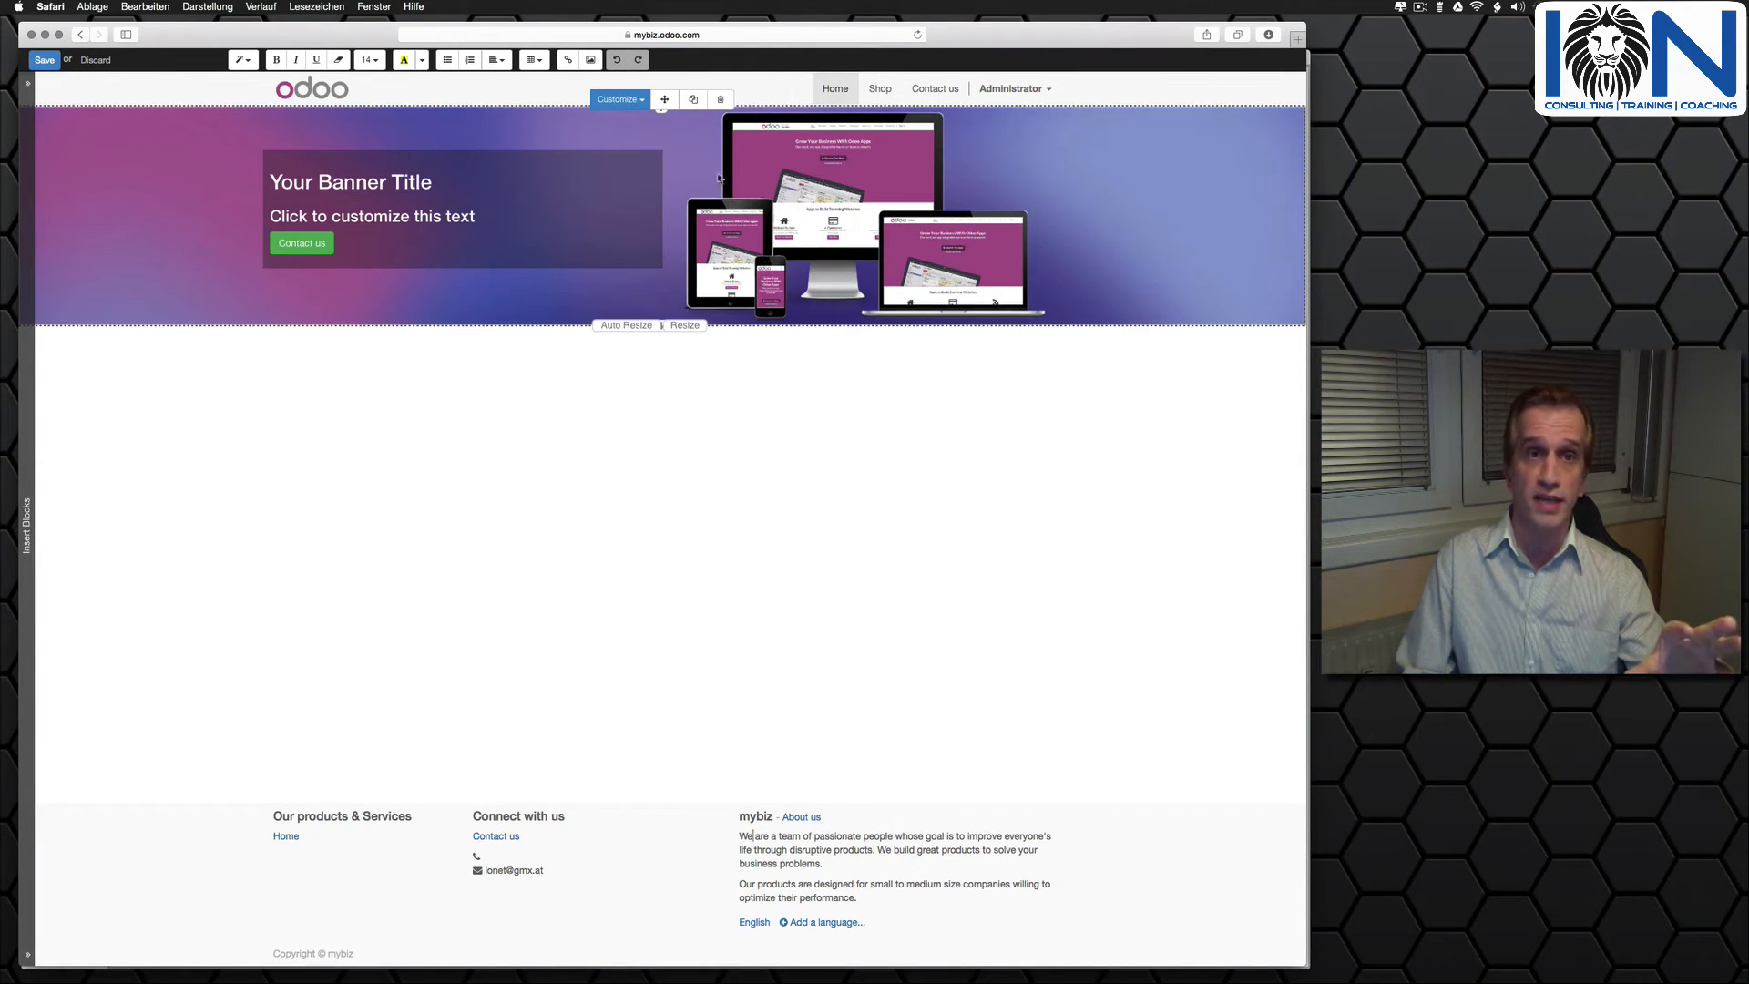
{"action": "left_click", "coordinate": [852, 207]}
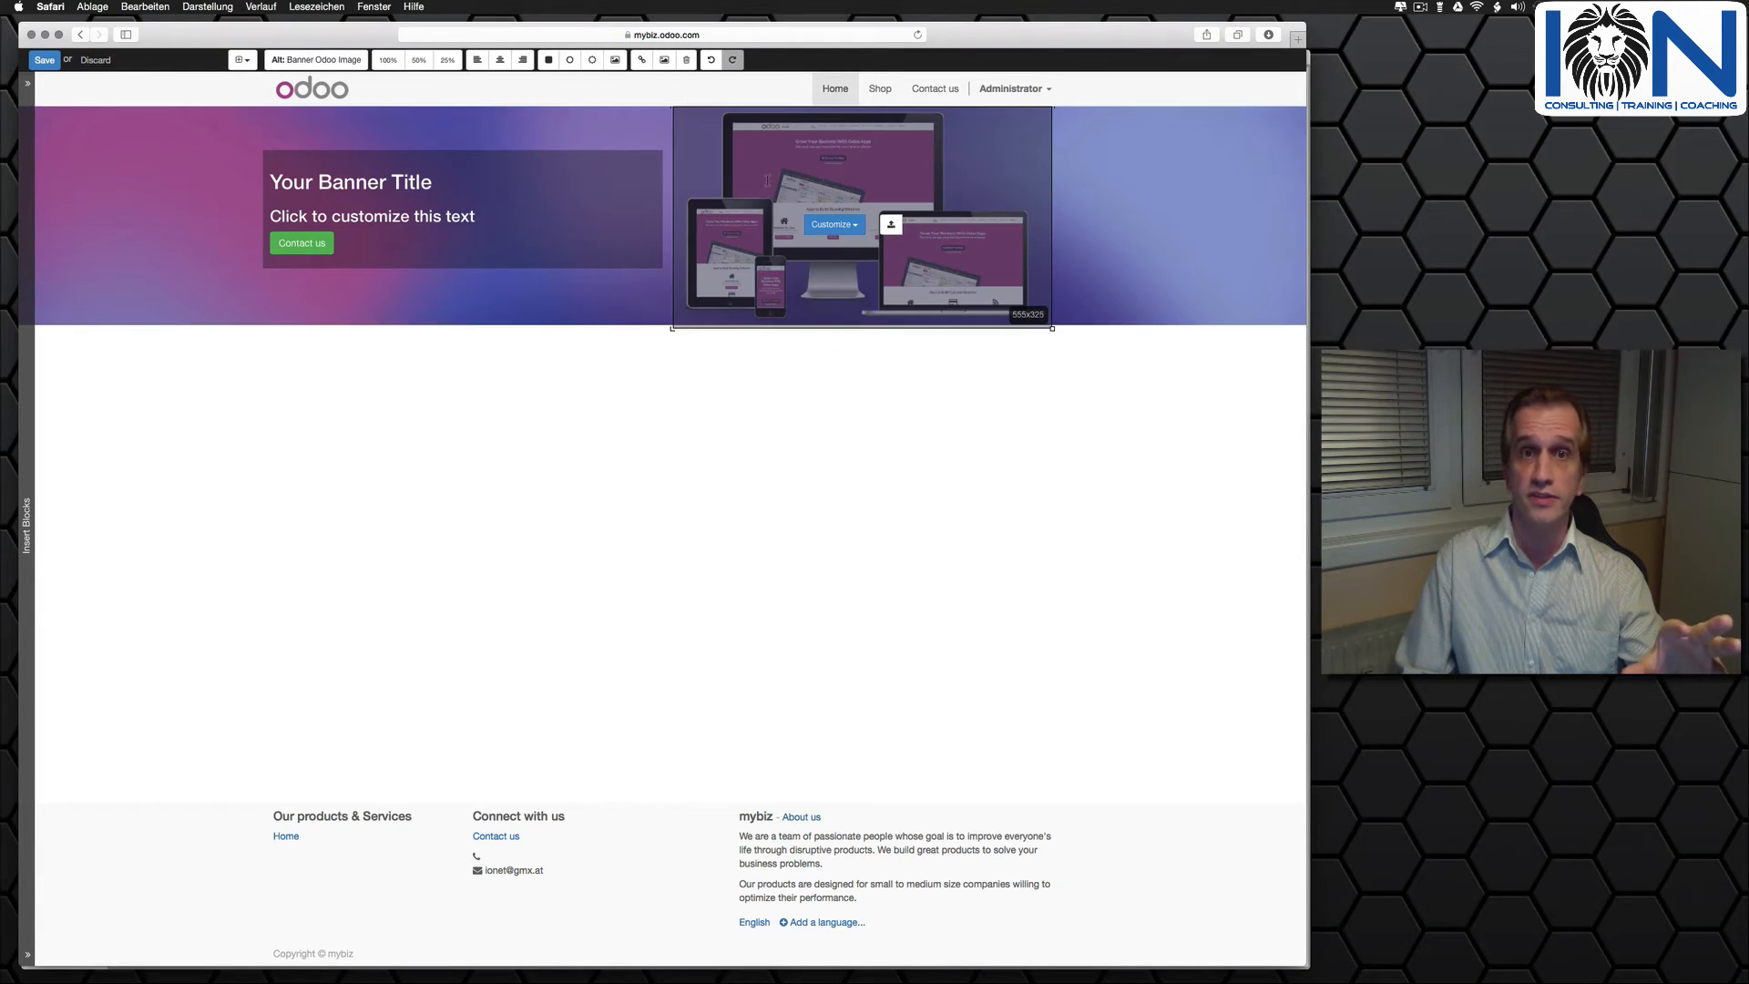
{"action": "left_click", "coordinate": [844, 227]}
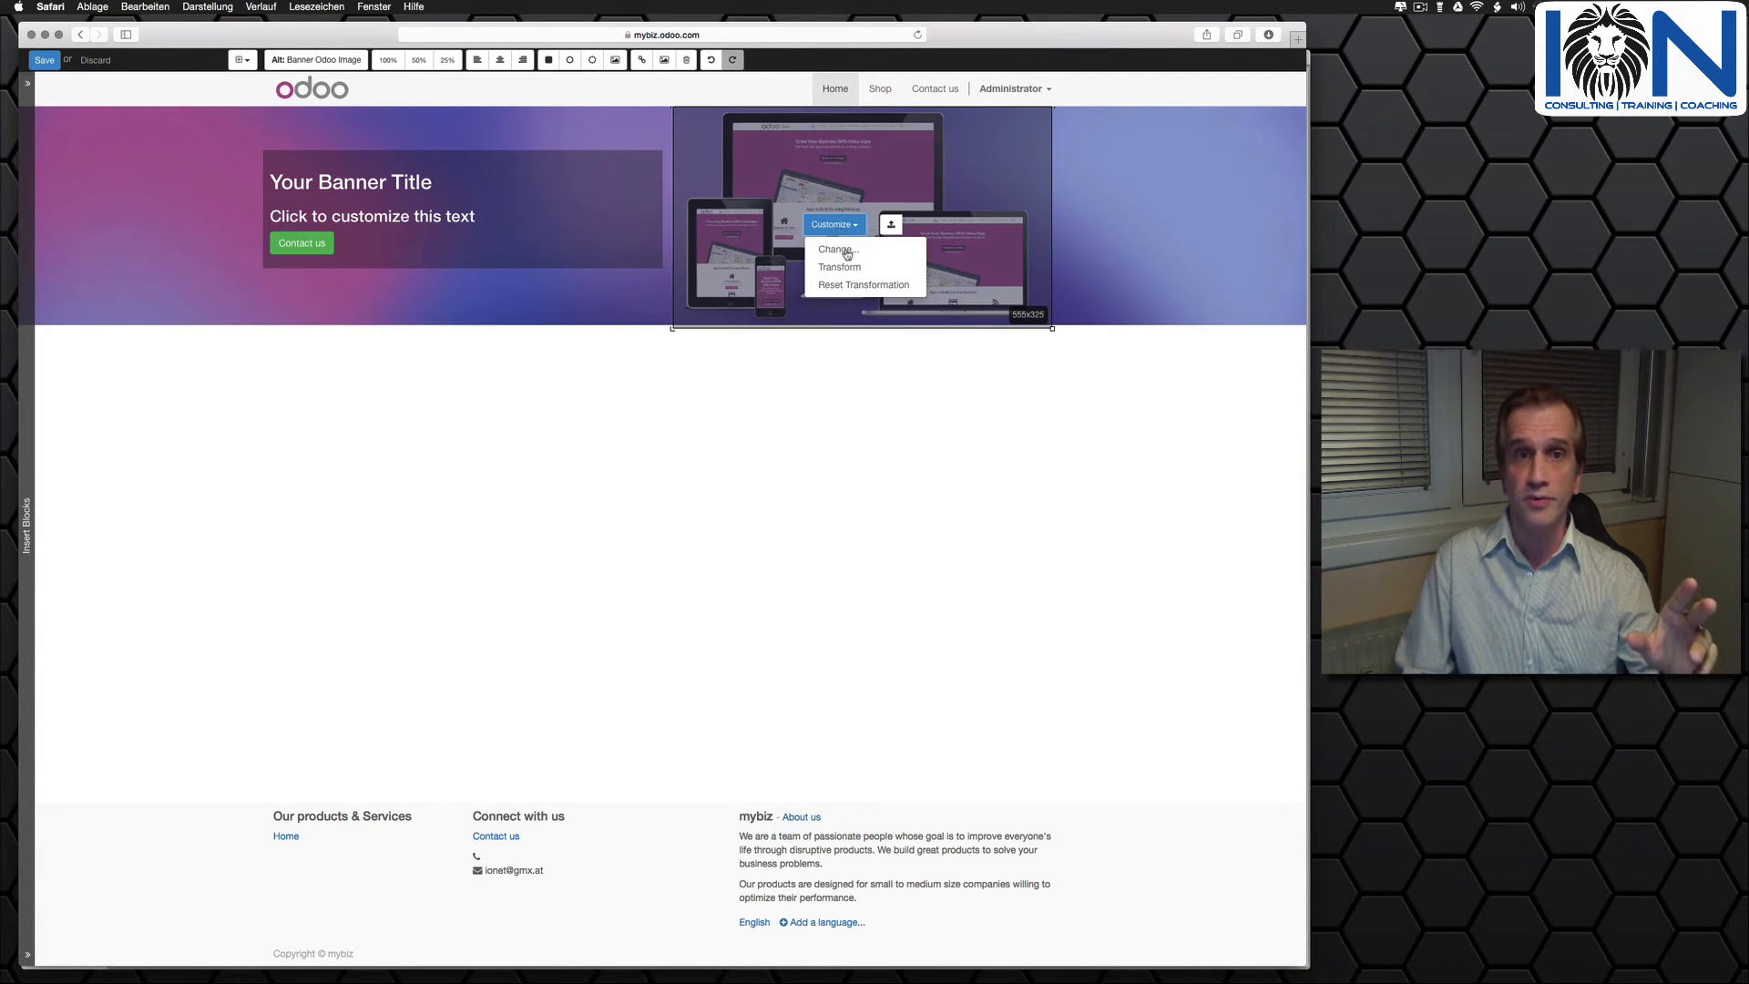
{"action": "left_click", "coordinate": [846, 253]}
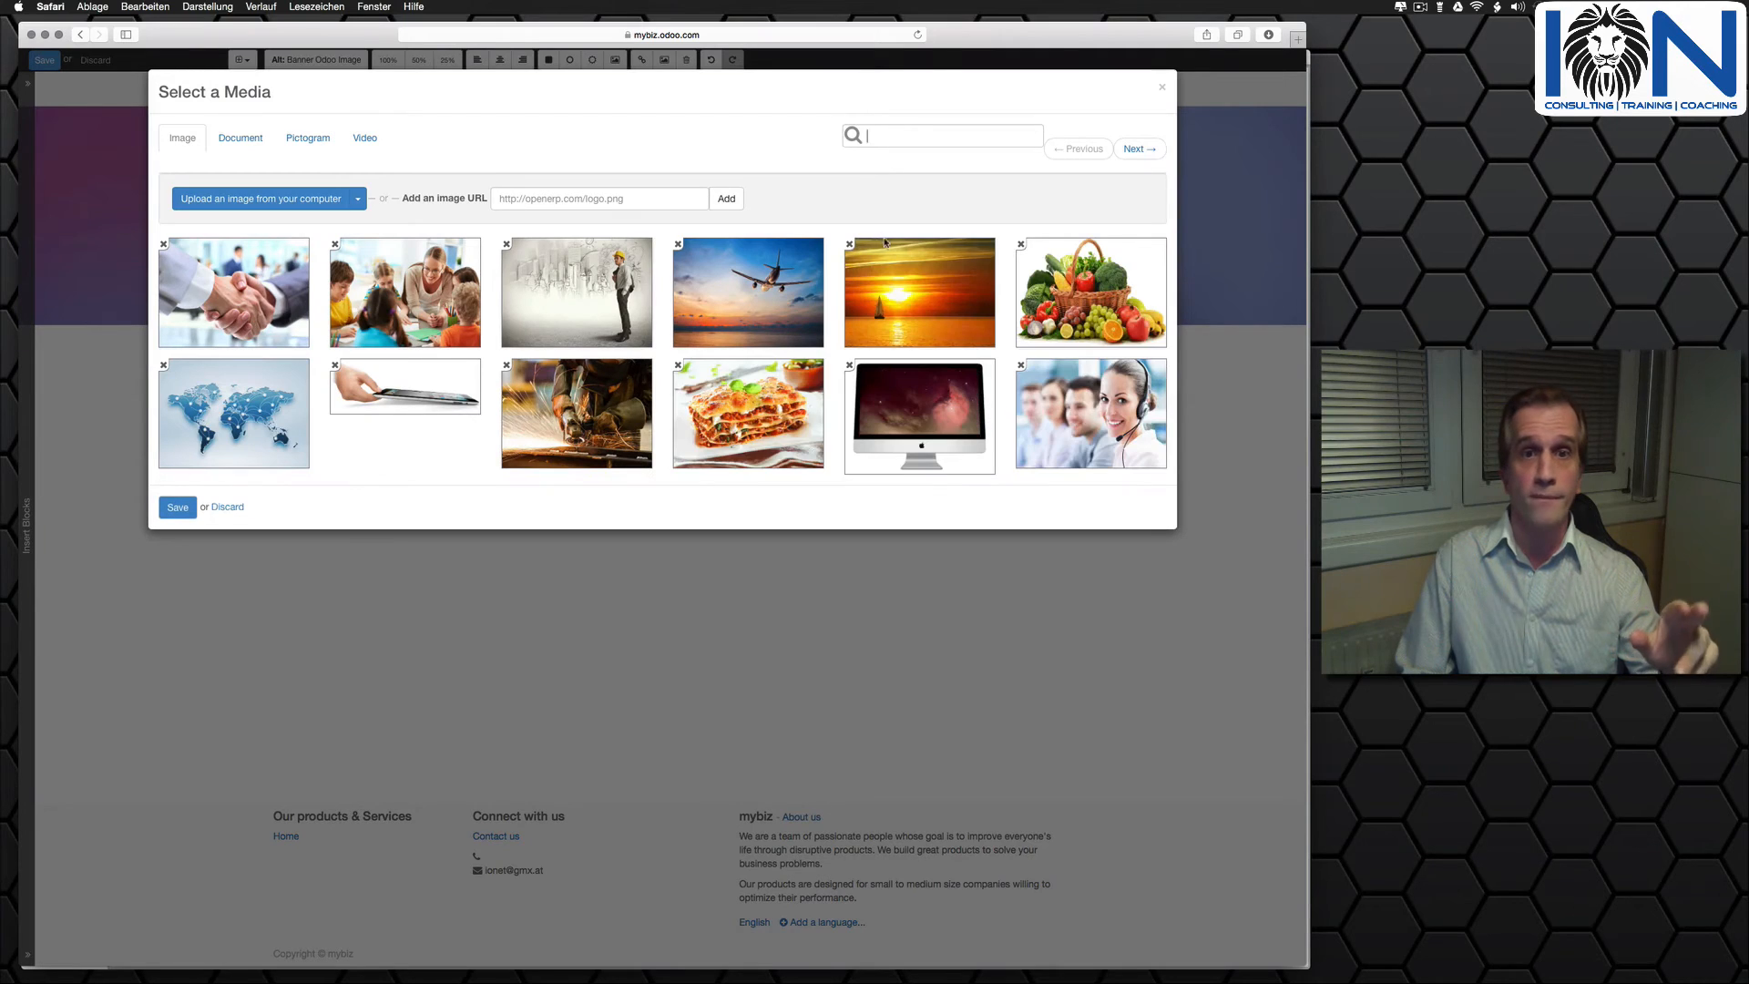
{"action": "left_click", "coordinate": [793, 284]}
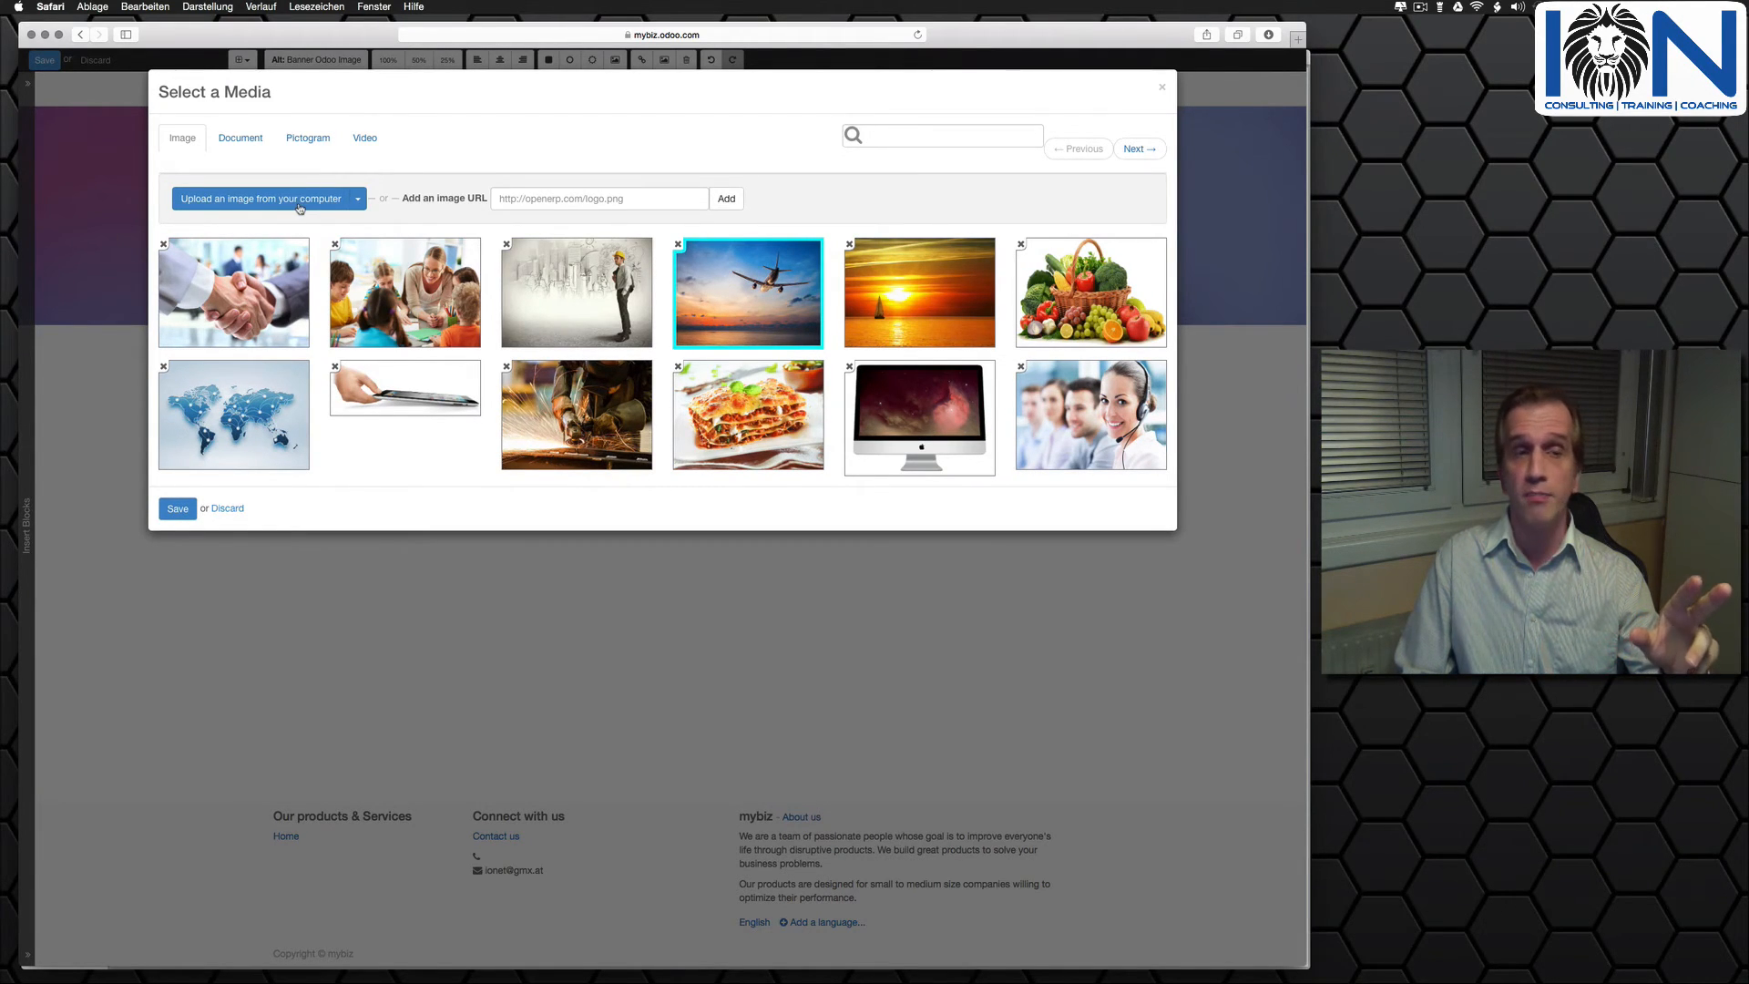
{"action": "left_click", "coordinate": [176, 512]}
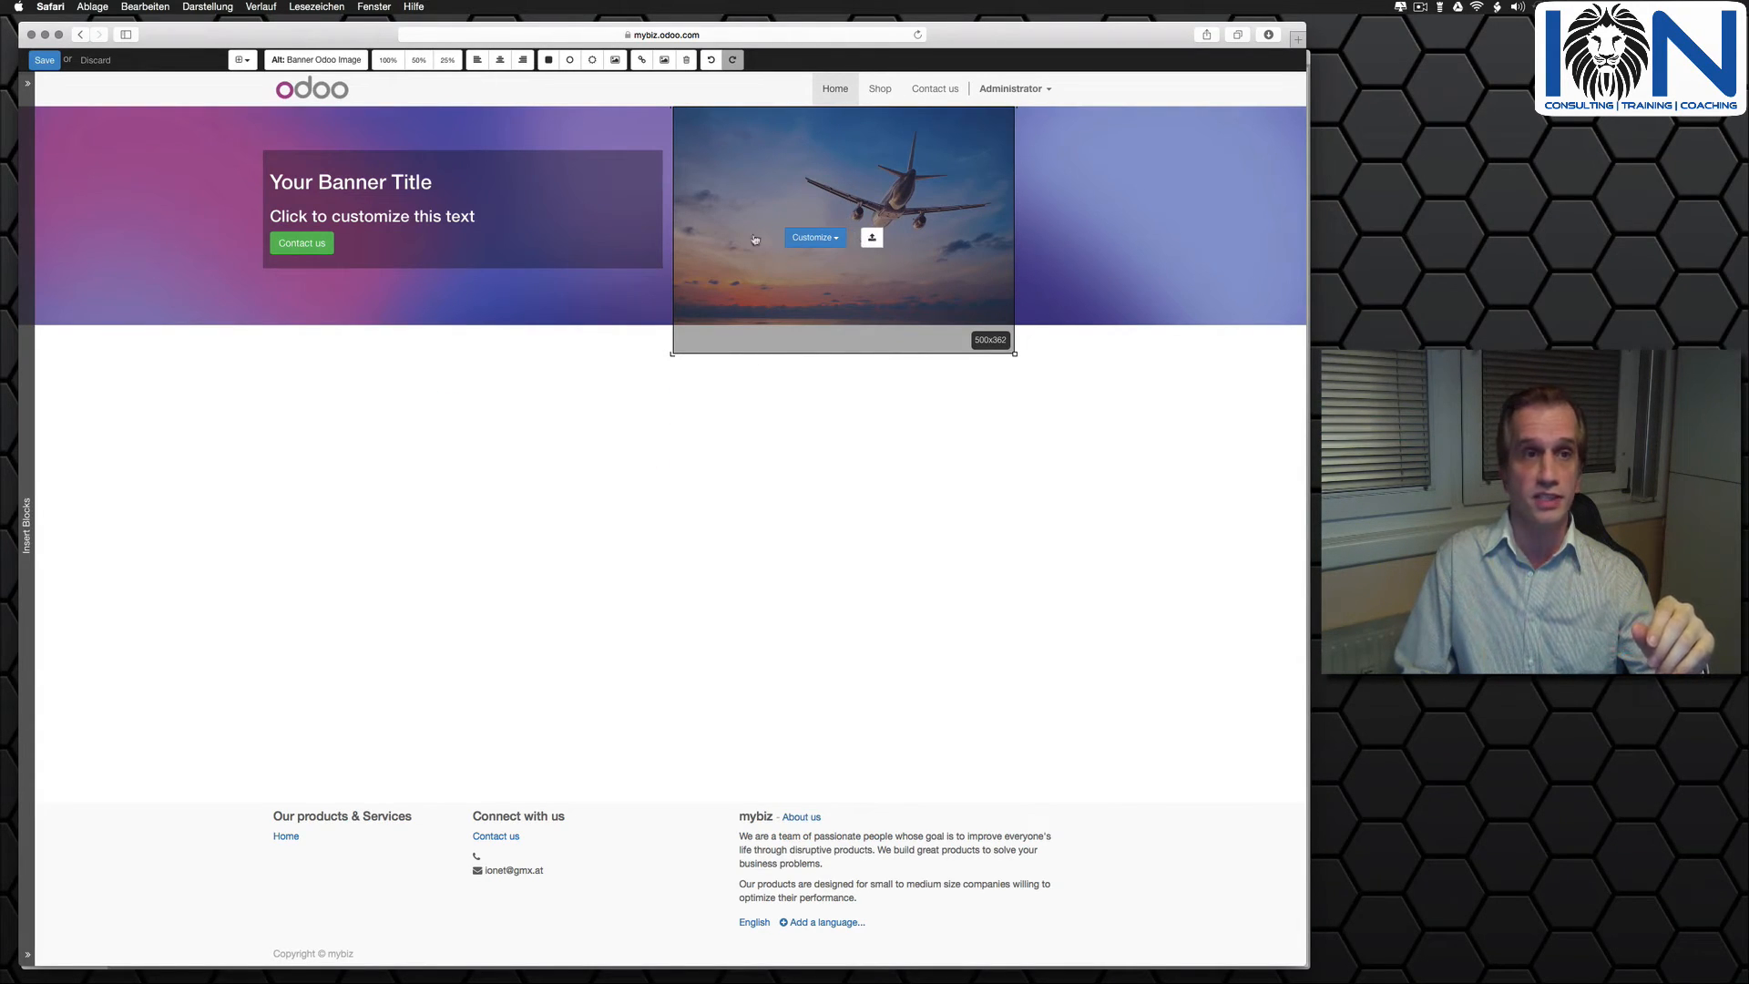
- Set the banner's background to Landscape
{"action": "left_click", "coordinate": [143, 272]}
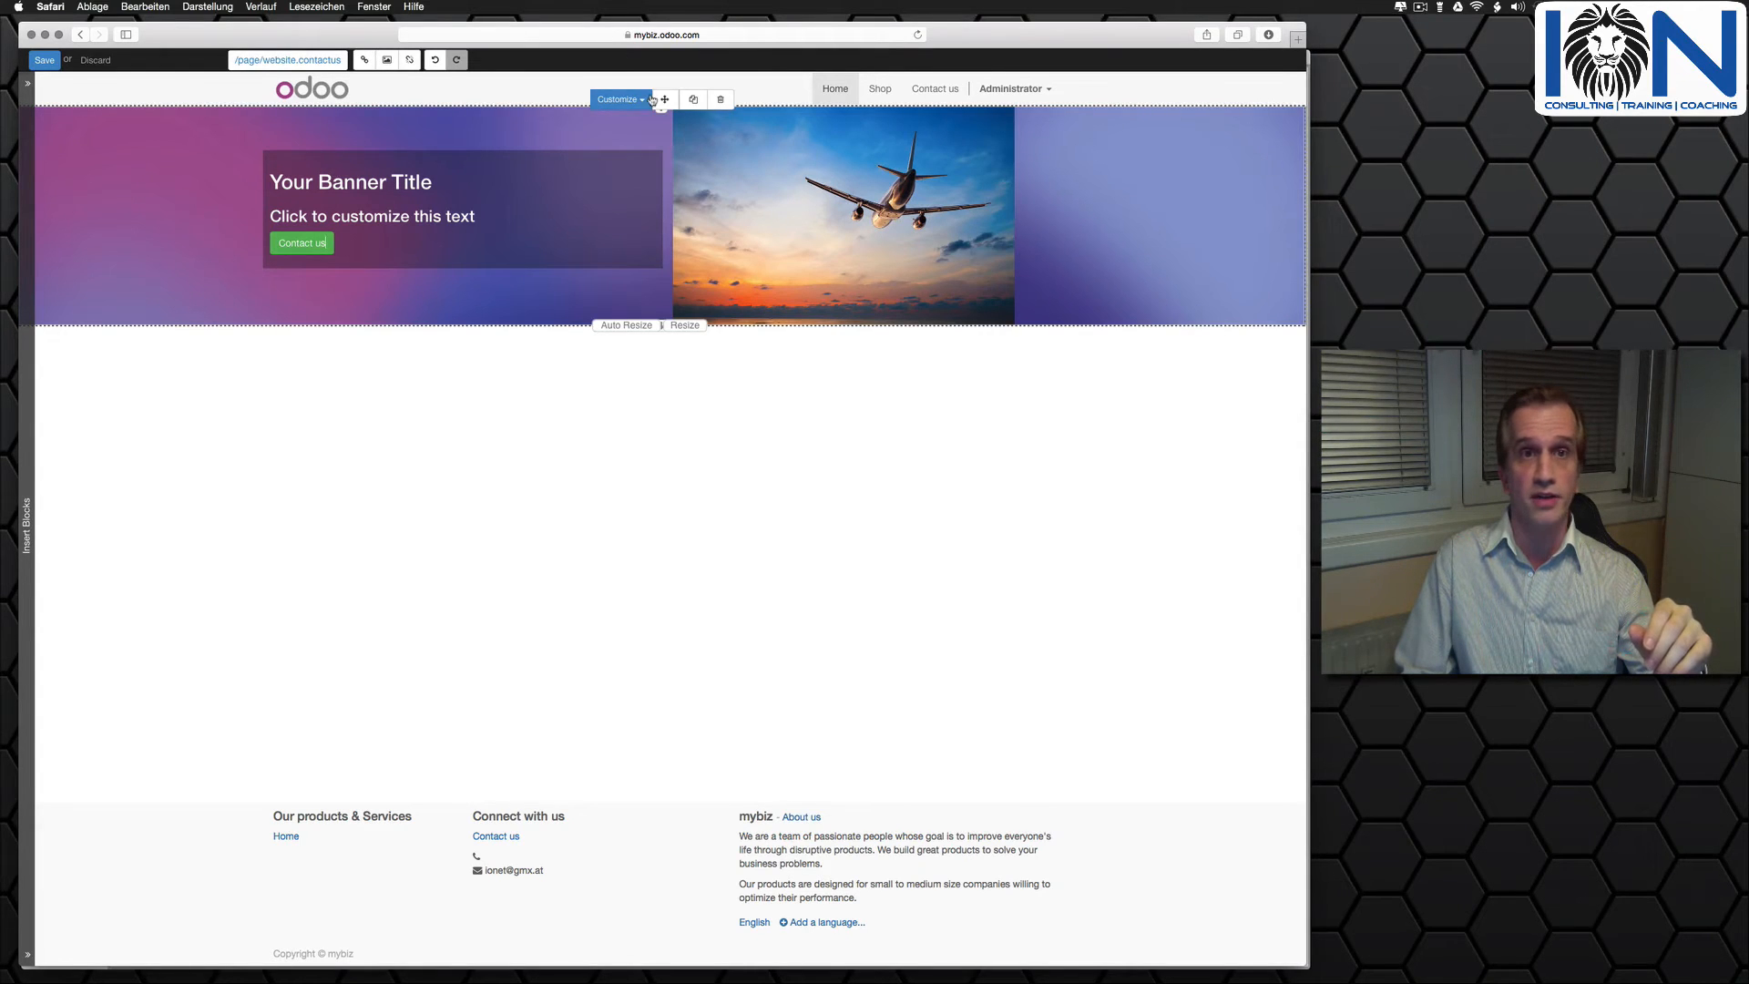
{"action": "left_click", "coordinate": [227, 149]}
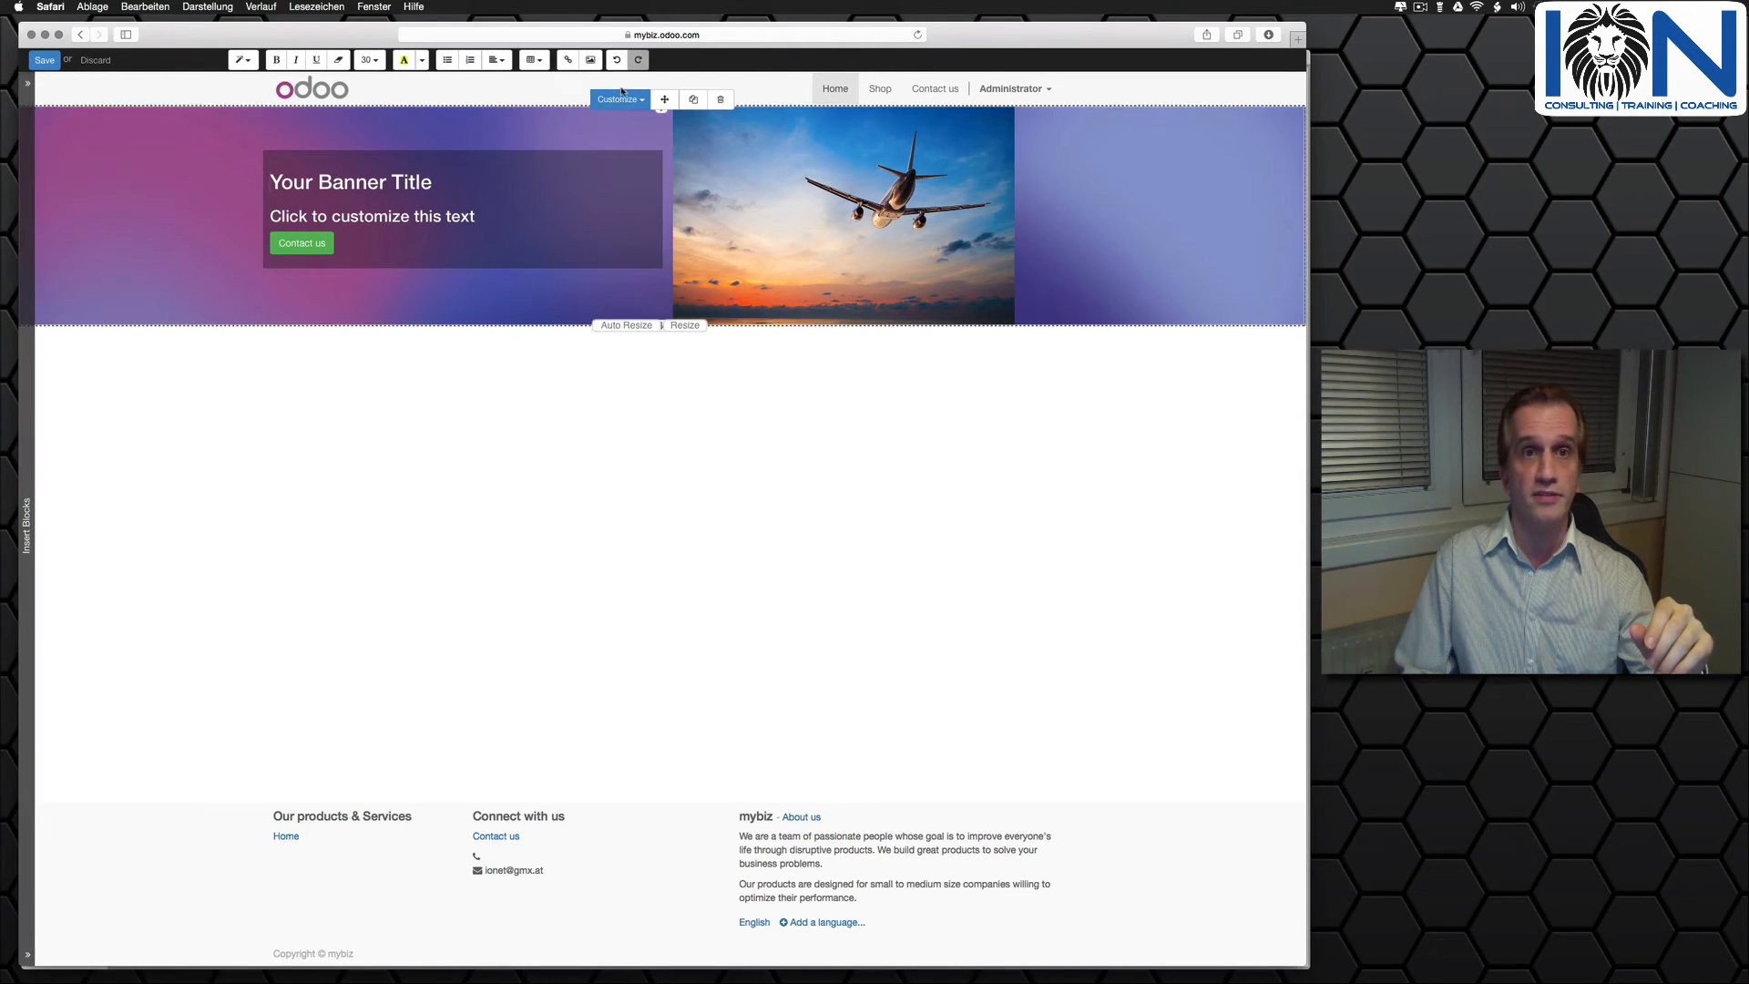
{"action": "left_click", "coordinate": [624, 99]}
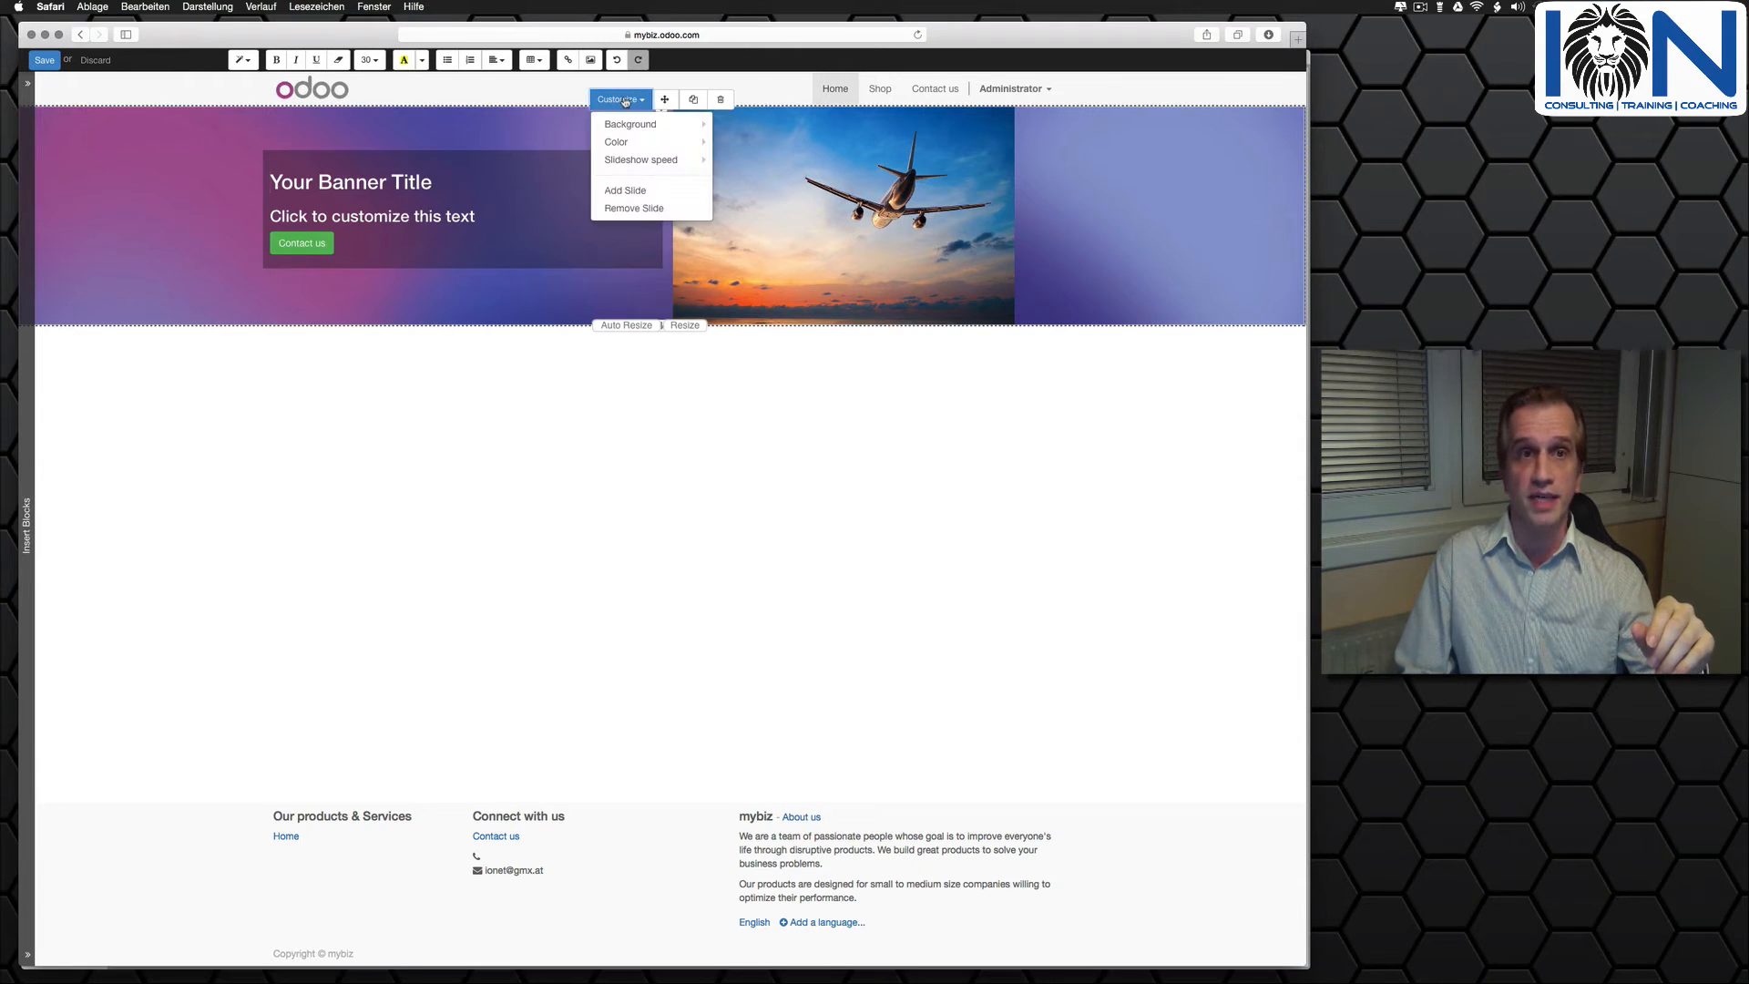
{"action": "mouse_move", "coordinate": [637, 124]}
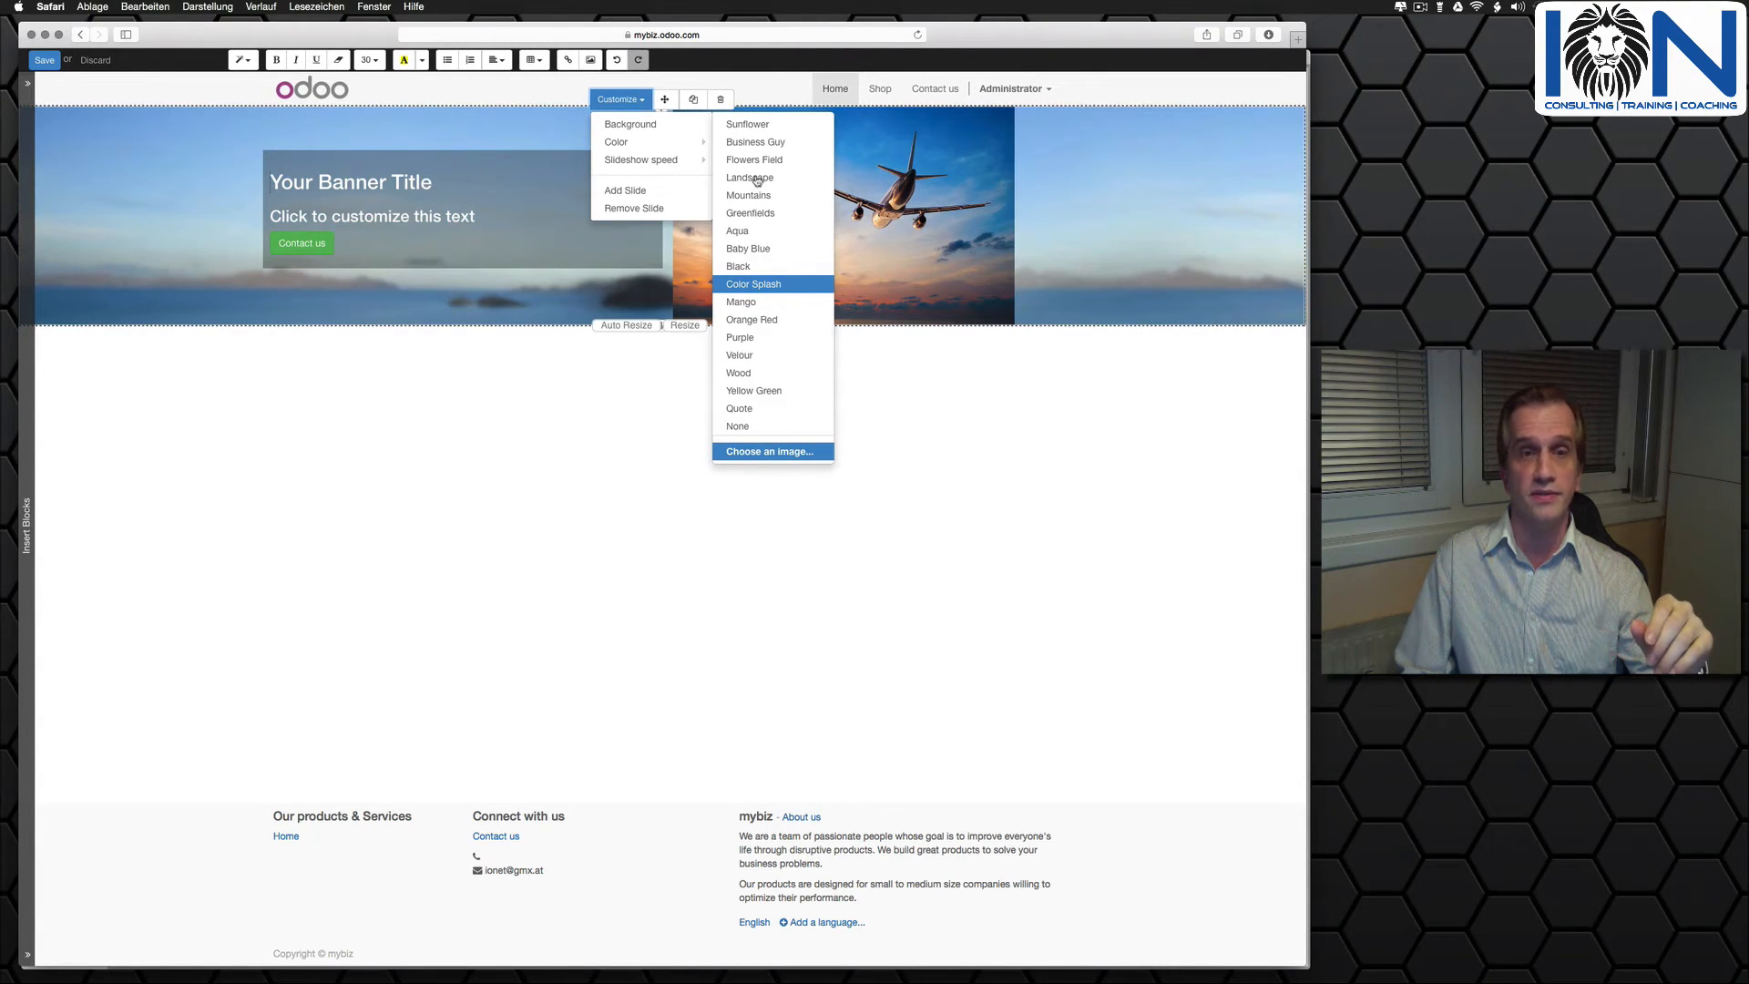
{"action": "left_click", "coordinate": [756, 178]}
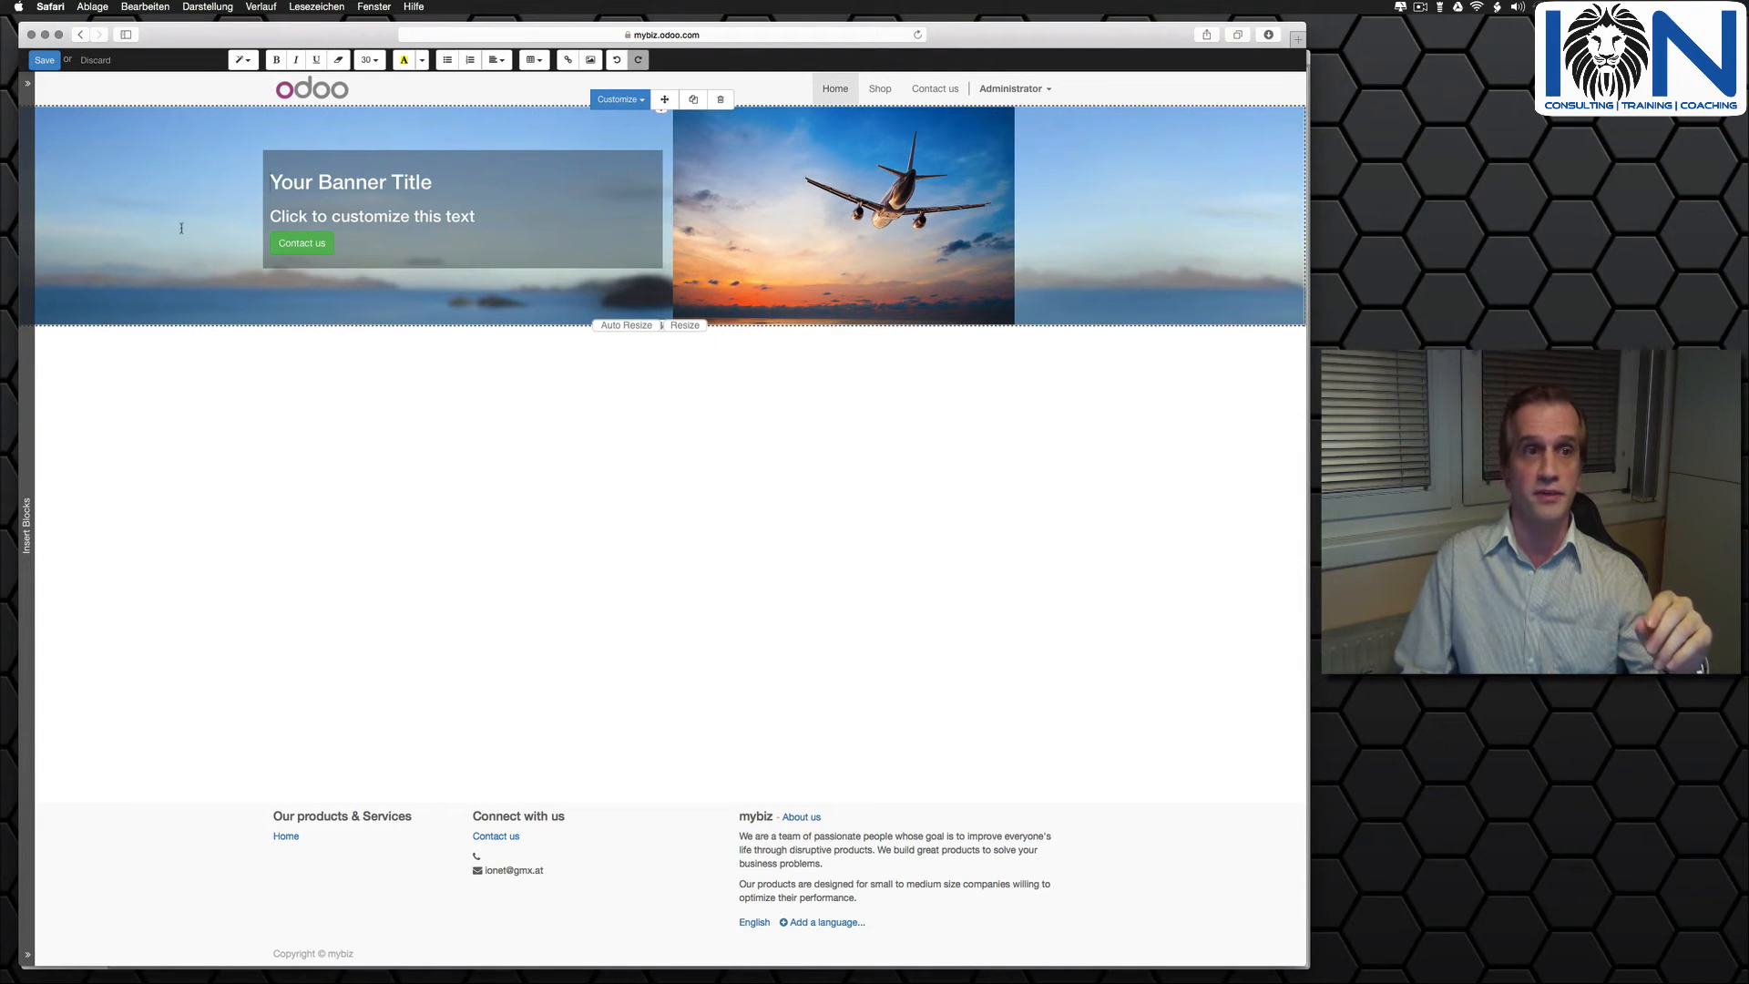
- Replace the banner's title with "MyBiz Banner"
{"action": "left_click", "coordinate": [439, 184]}
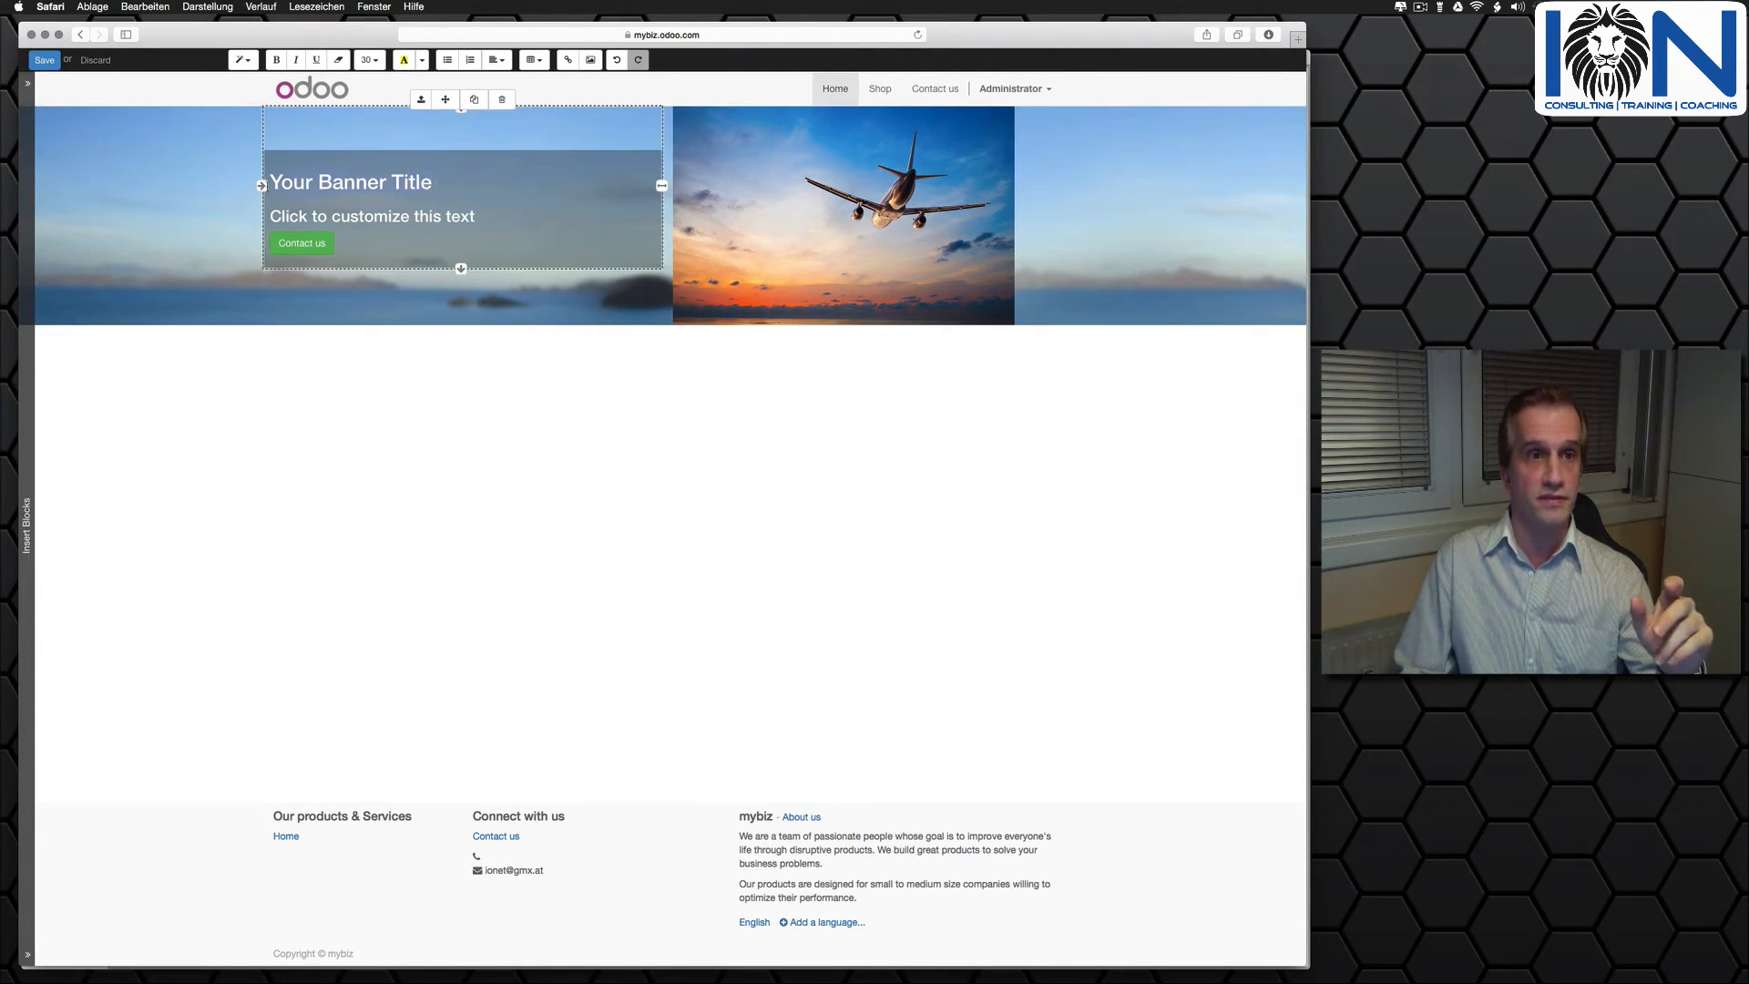
{"action": "type", "text": "My"}
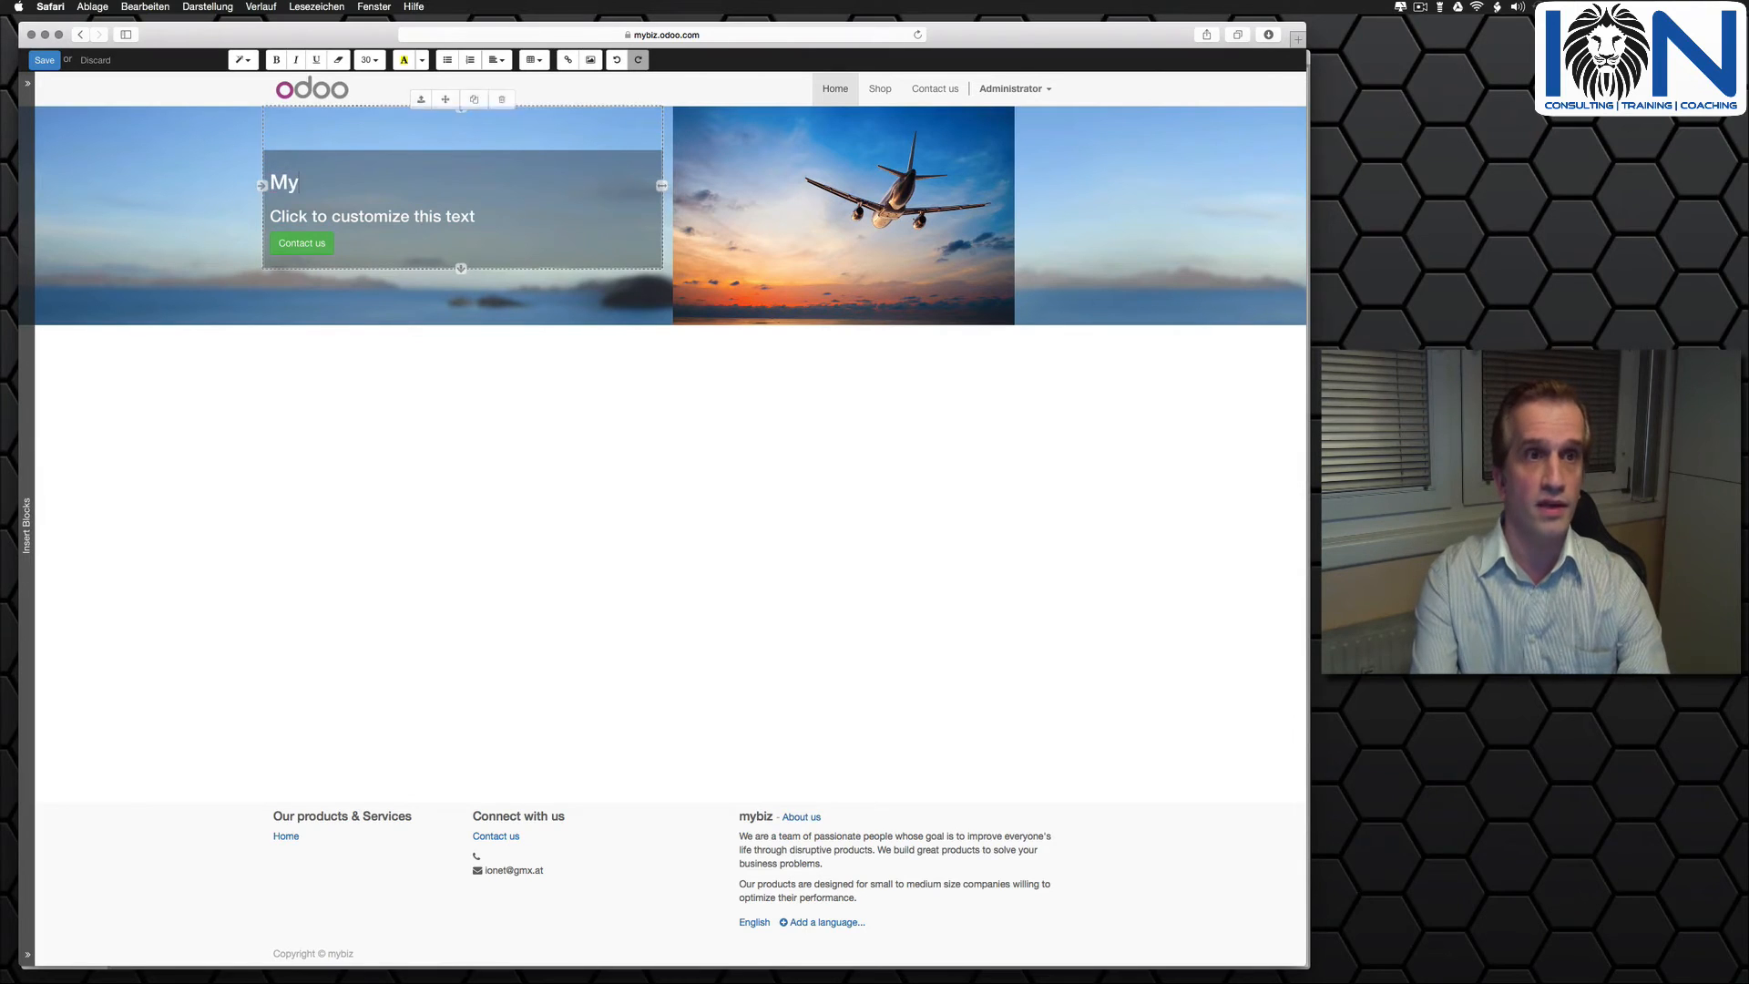
{"action": "type", "text": "Biz "}
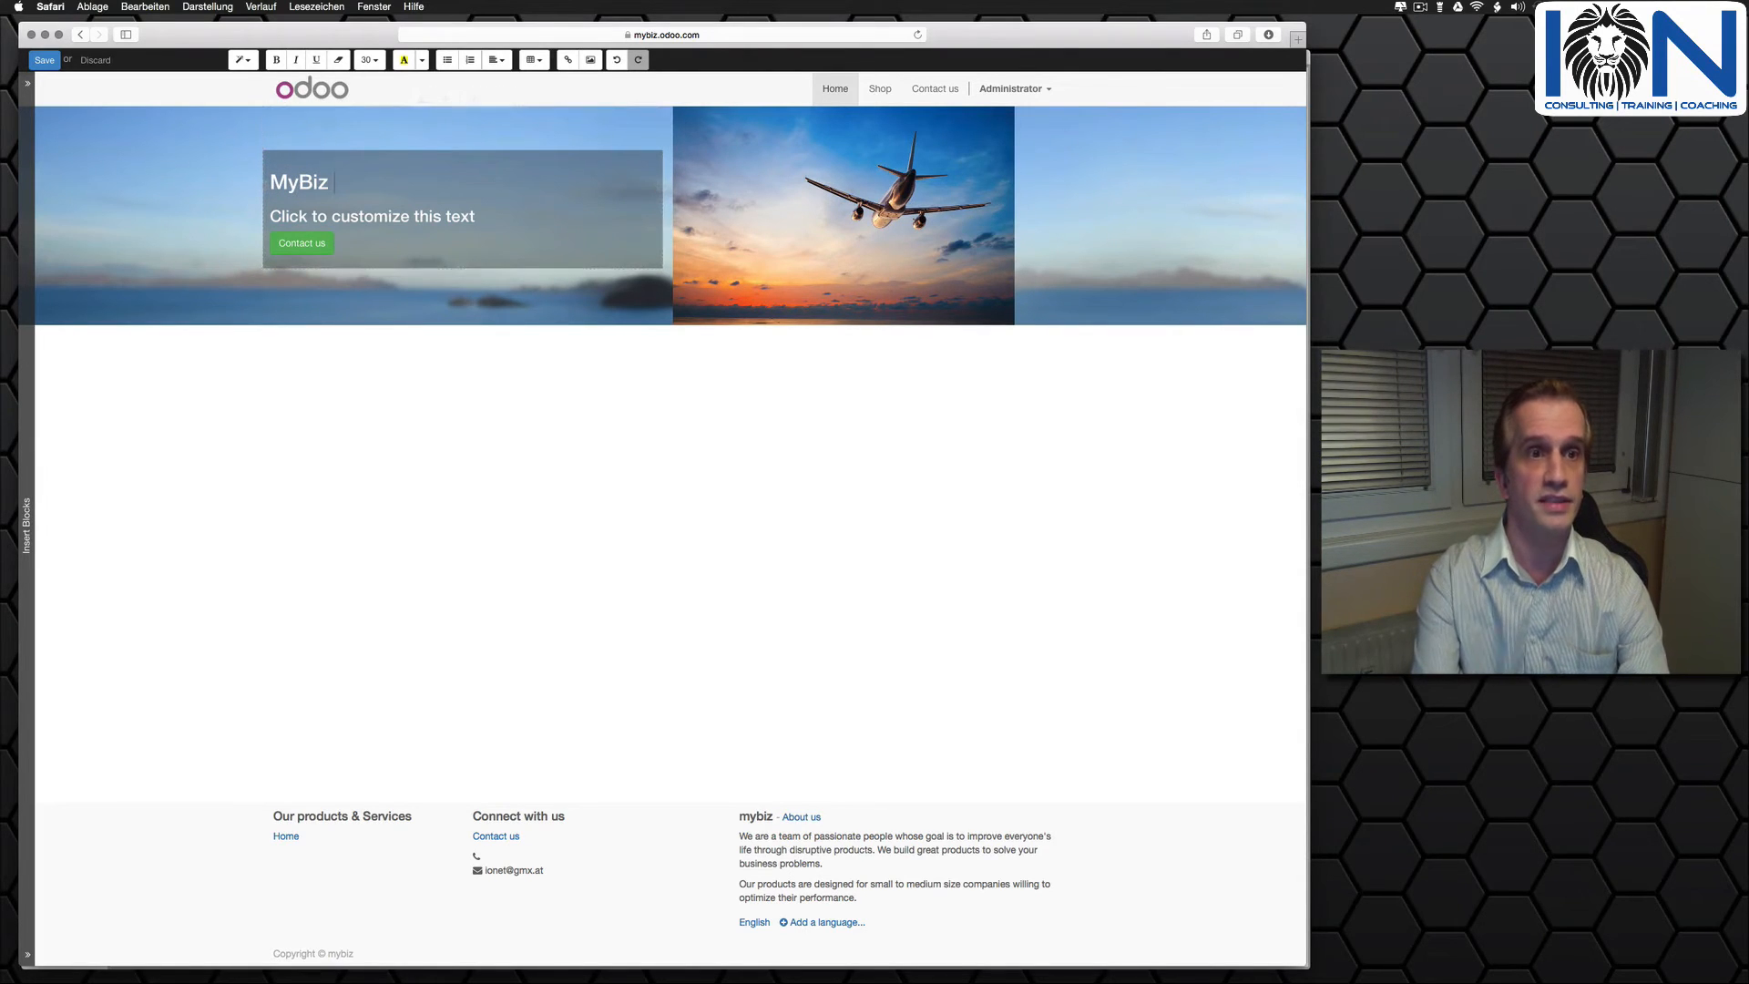
{"action": "type", "text": "Banner"}
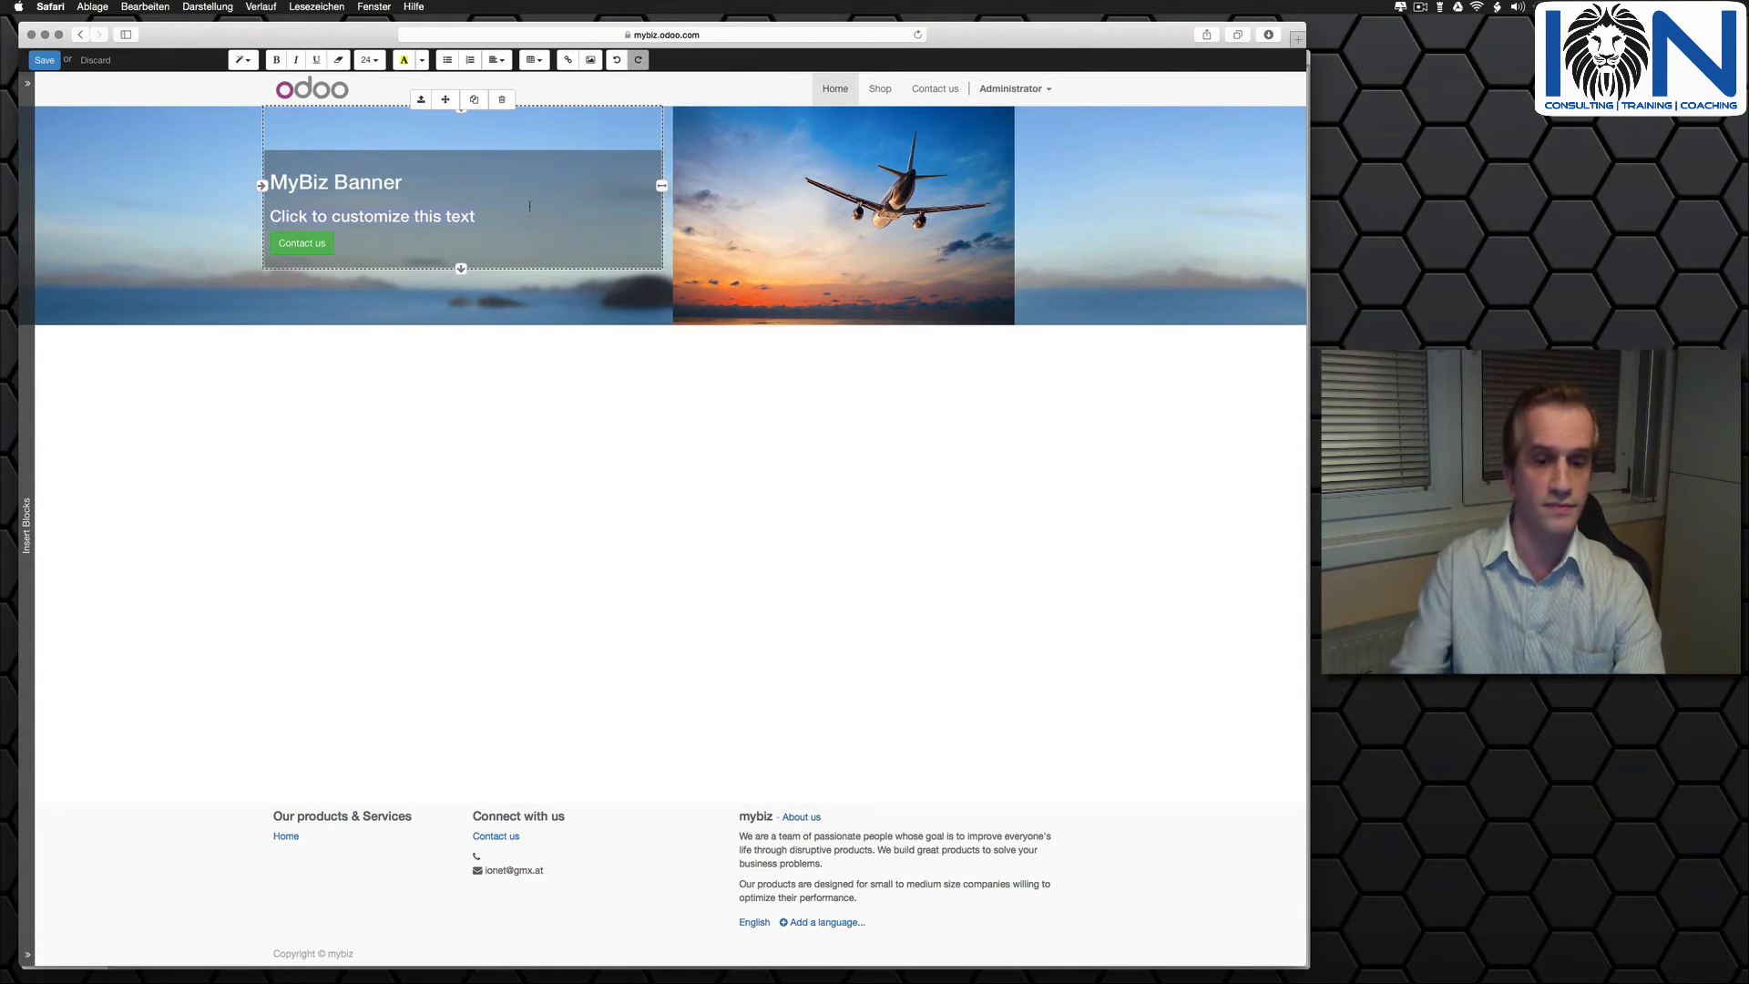
- Replace the banner's subtitle text with "Visit us on Facebook"
{"action": "triple_click", "coordinate": [295, 216]}
{"action": "type", "text": "Vis"}
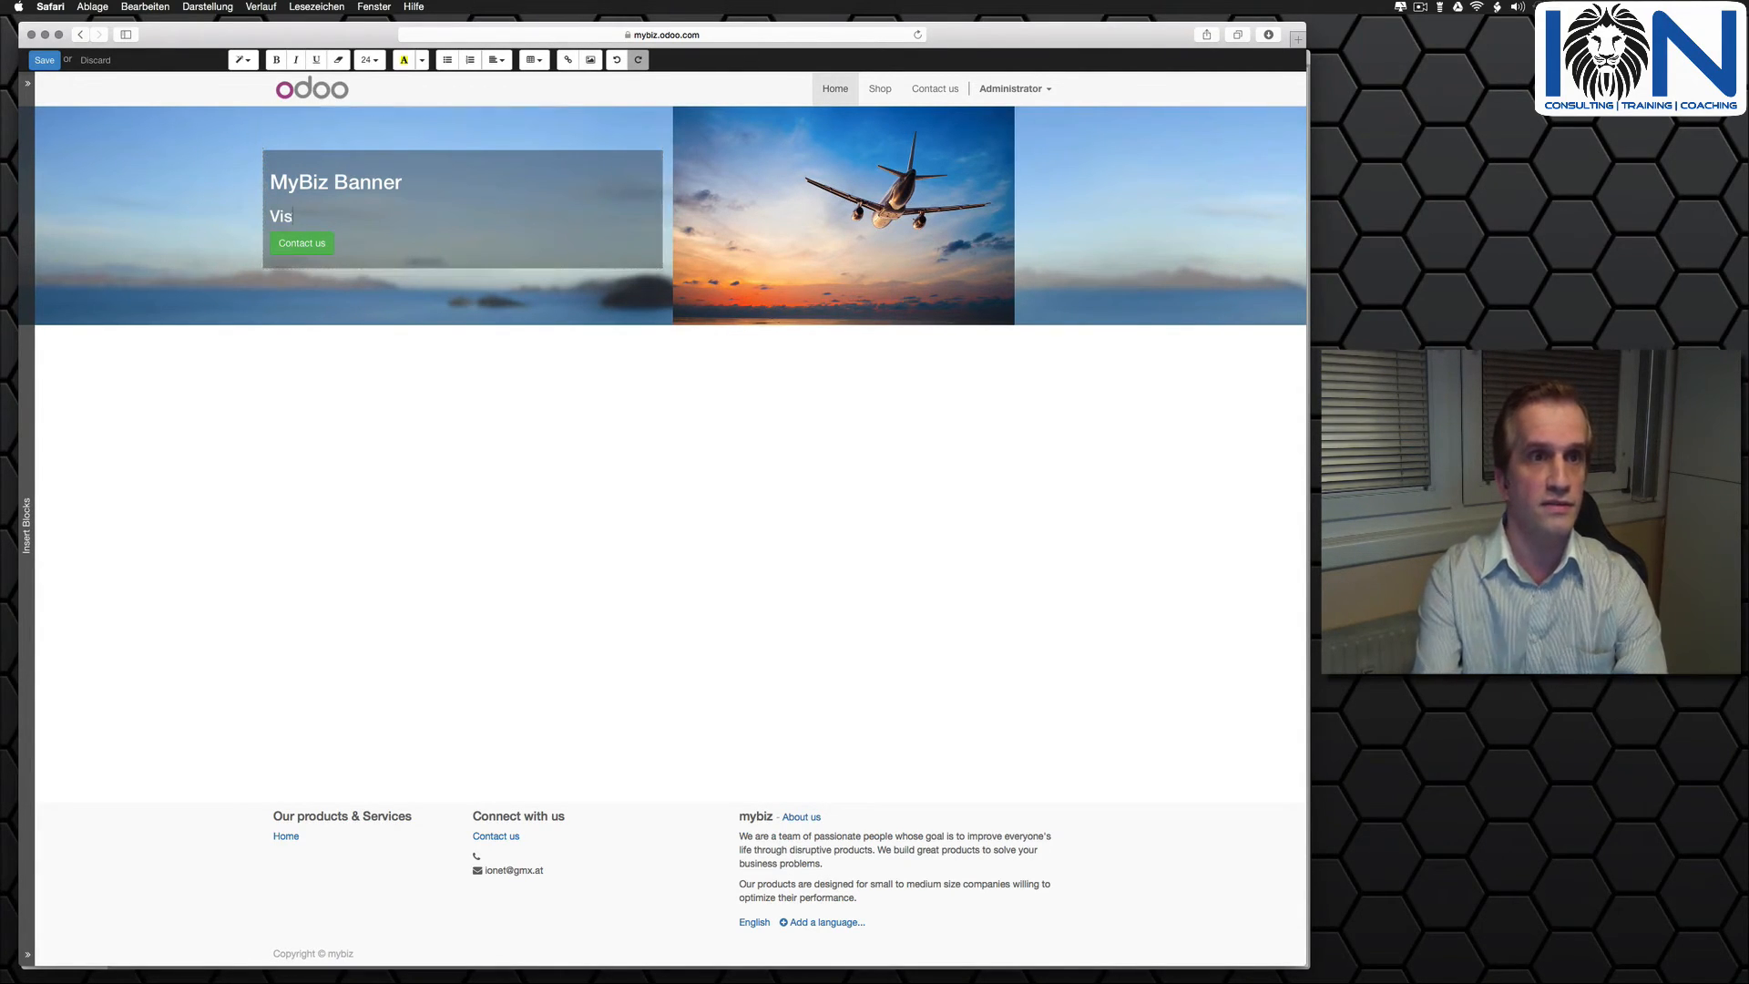
{"action": "type", "text": "it me"}
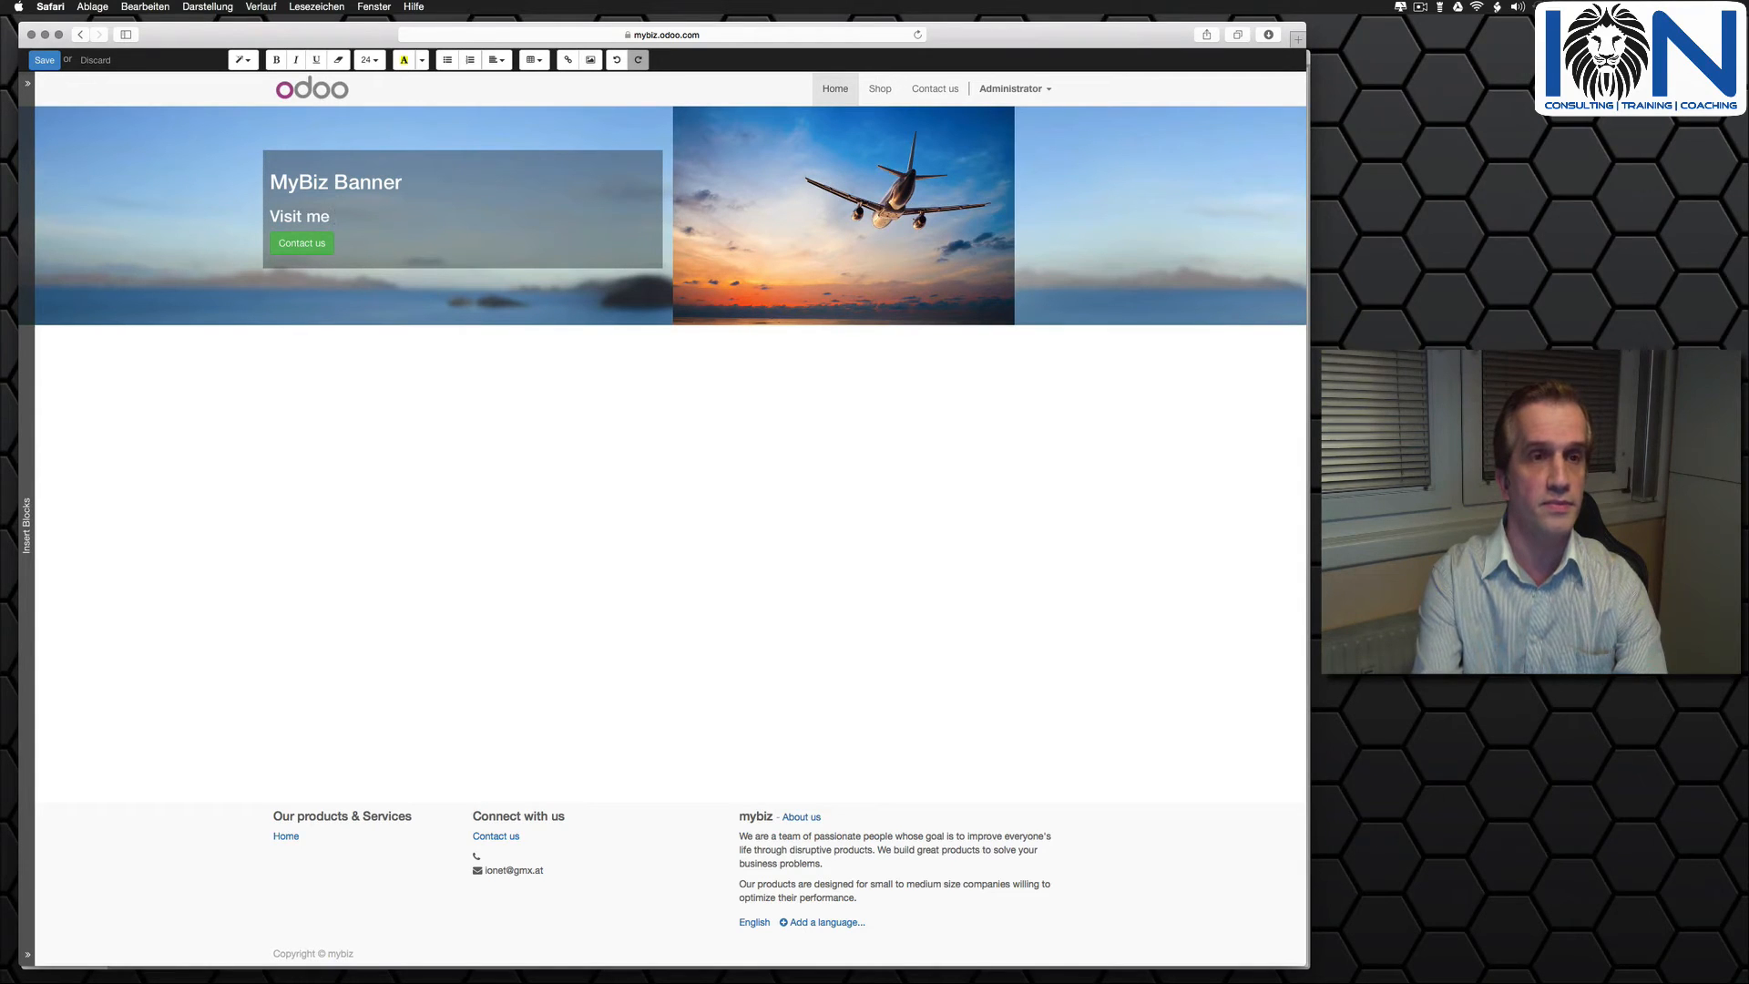
{"action": "key", "text": "BackSpace"}
{"action": "key", "text": "BackSpace"}
{"action": "type", "text": "us on"}
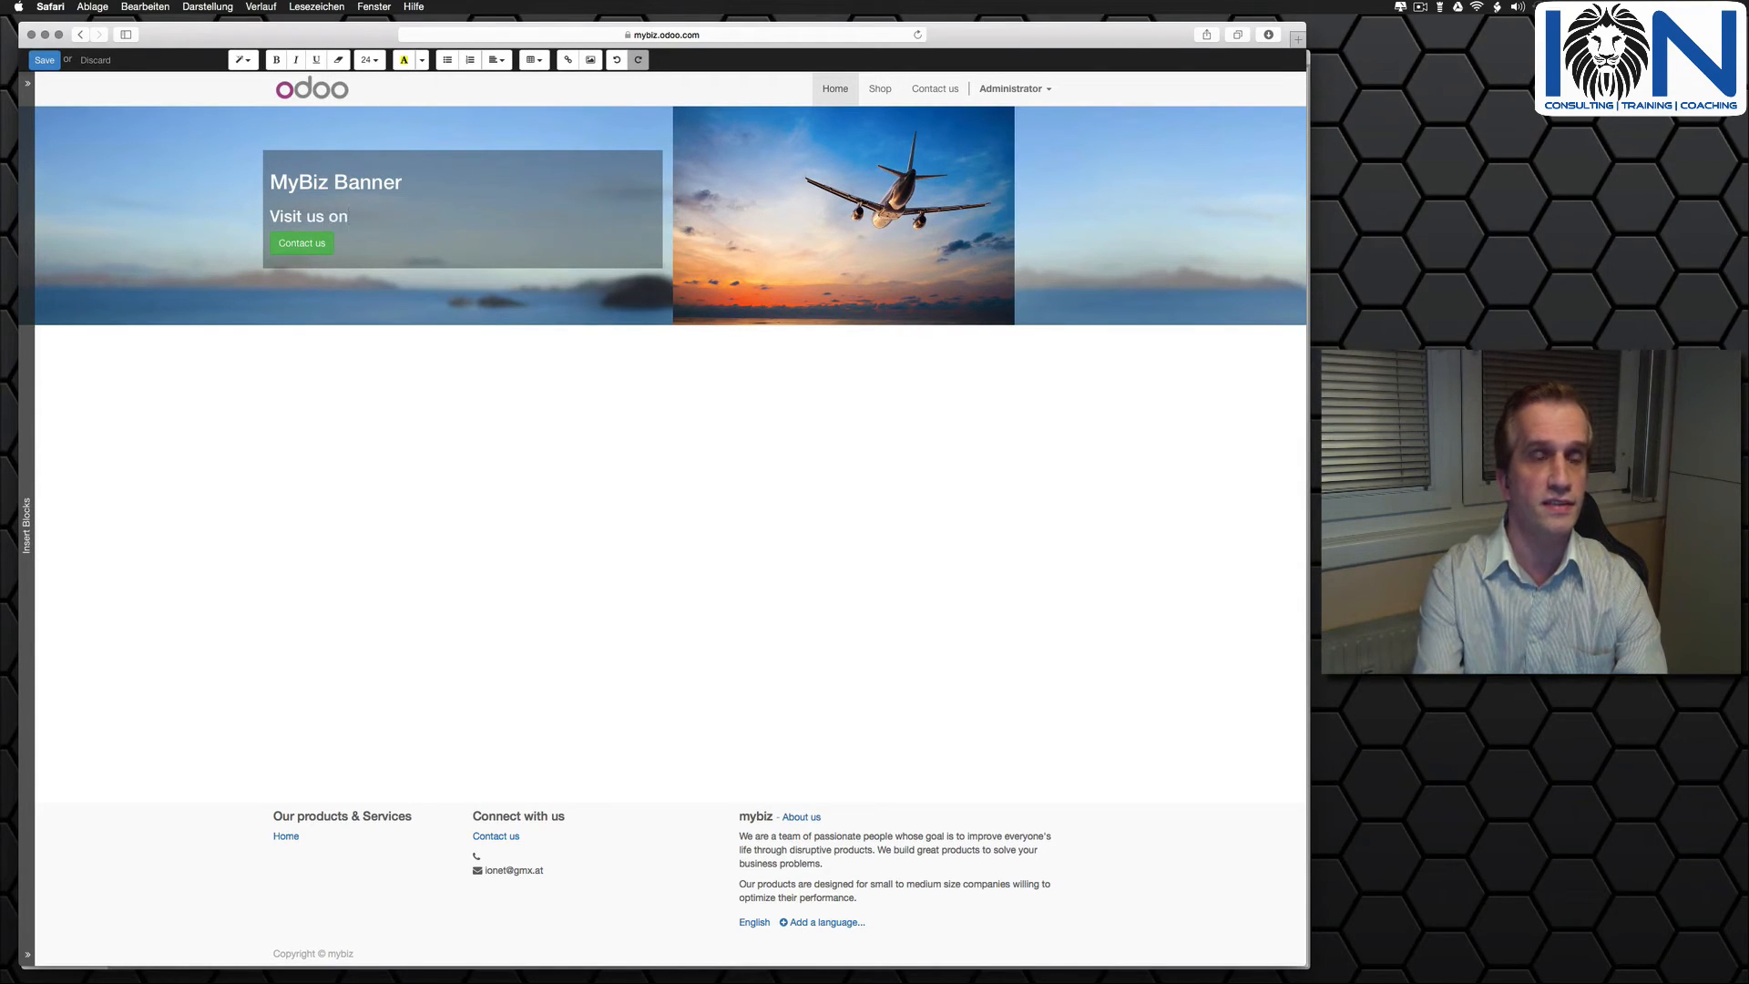
{"action": "type", "text": " Facebook"}
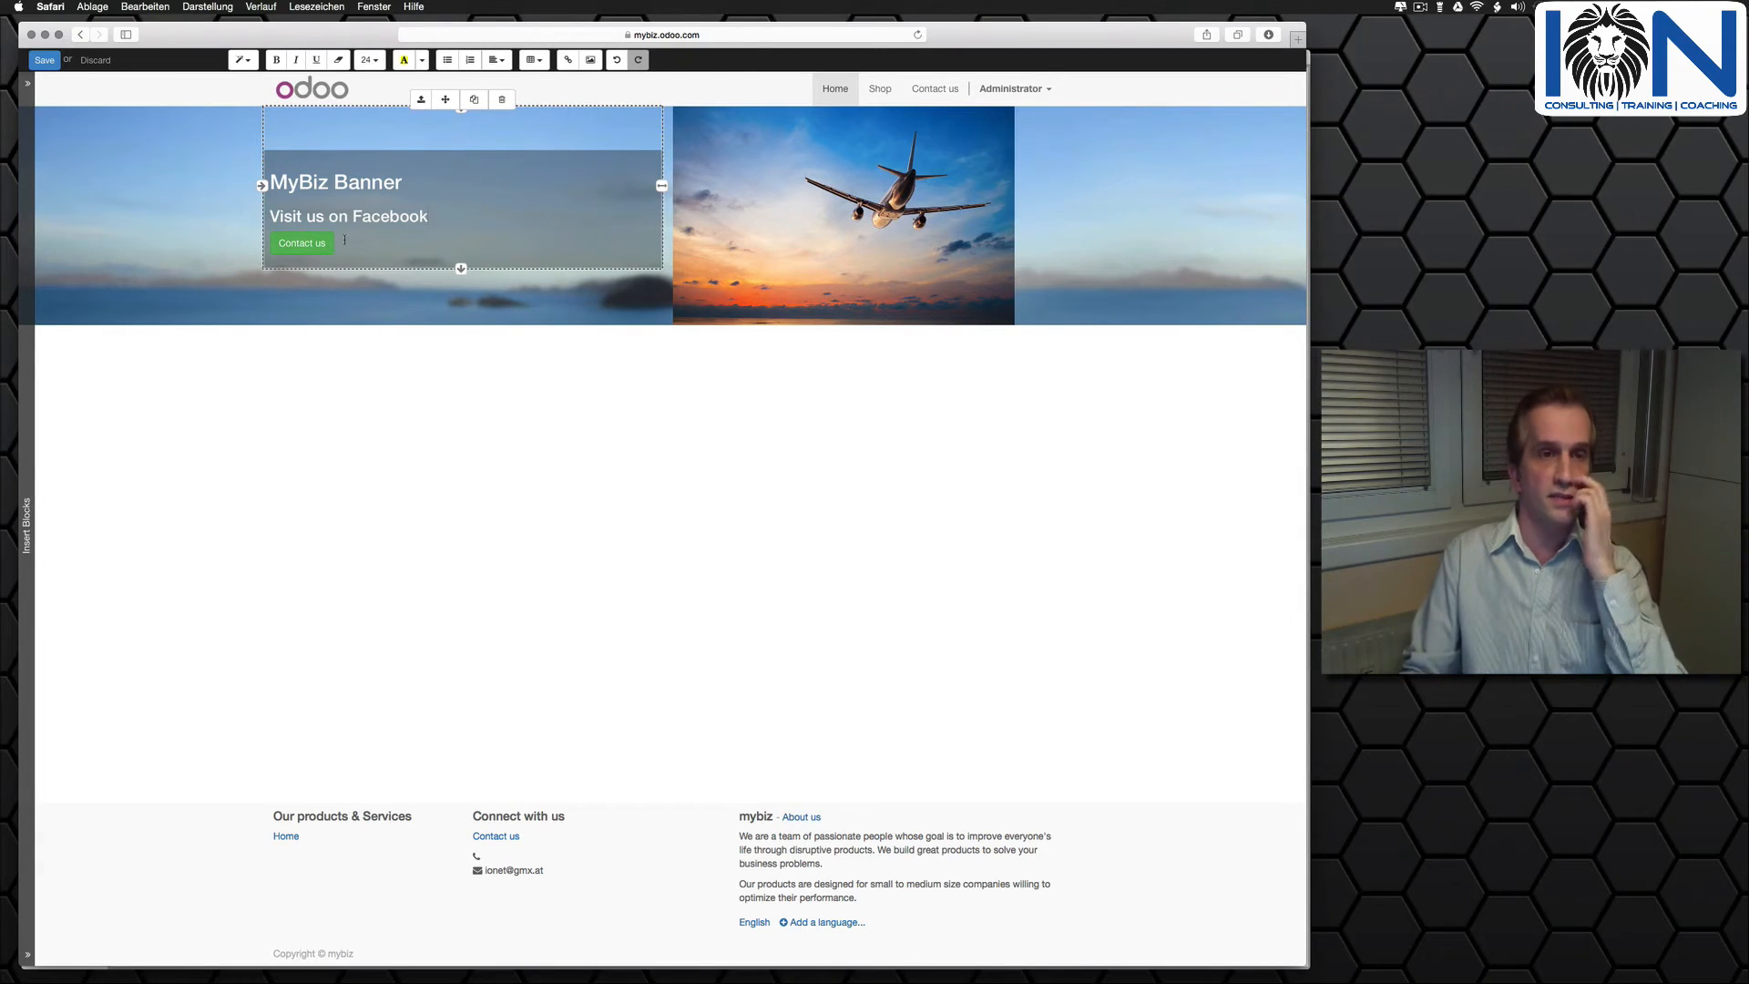
- Change the banner's Contact us button to the Primary color style and Large size, and save the link settings
{"action": "left_click", "coordinate": [309, 245]}
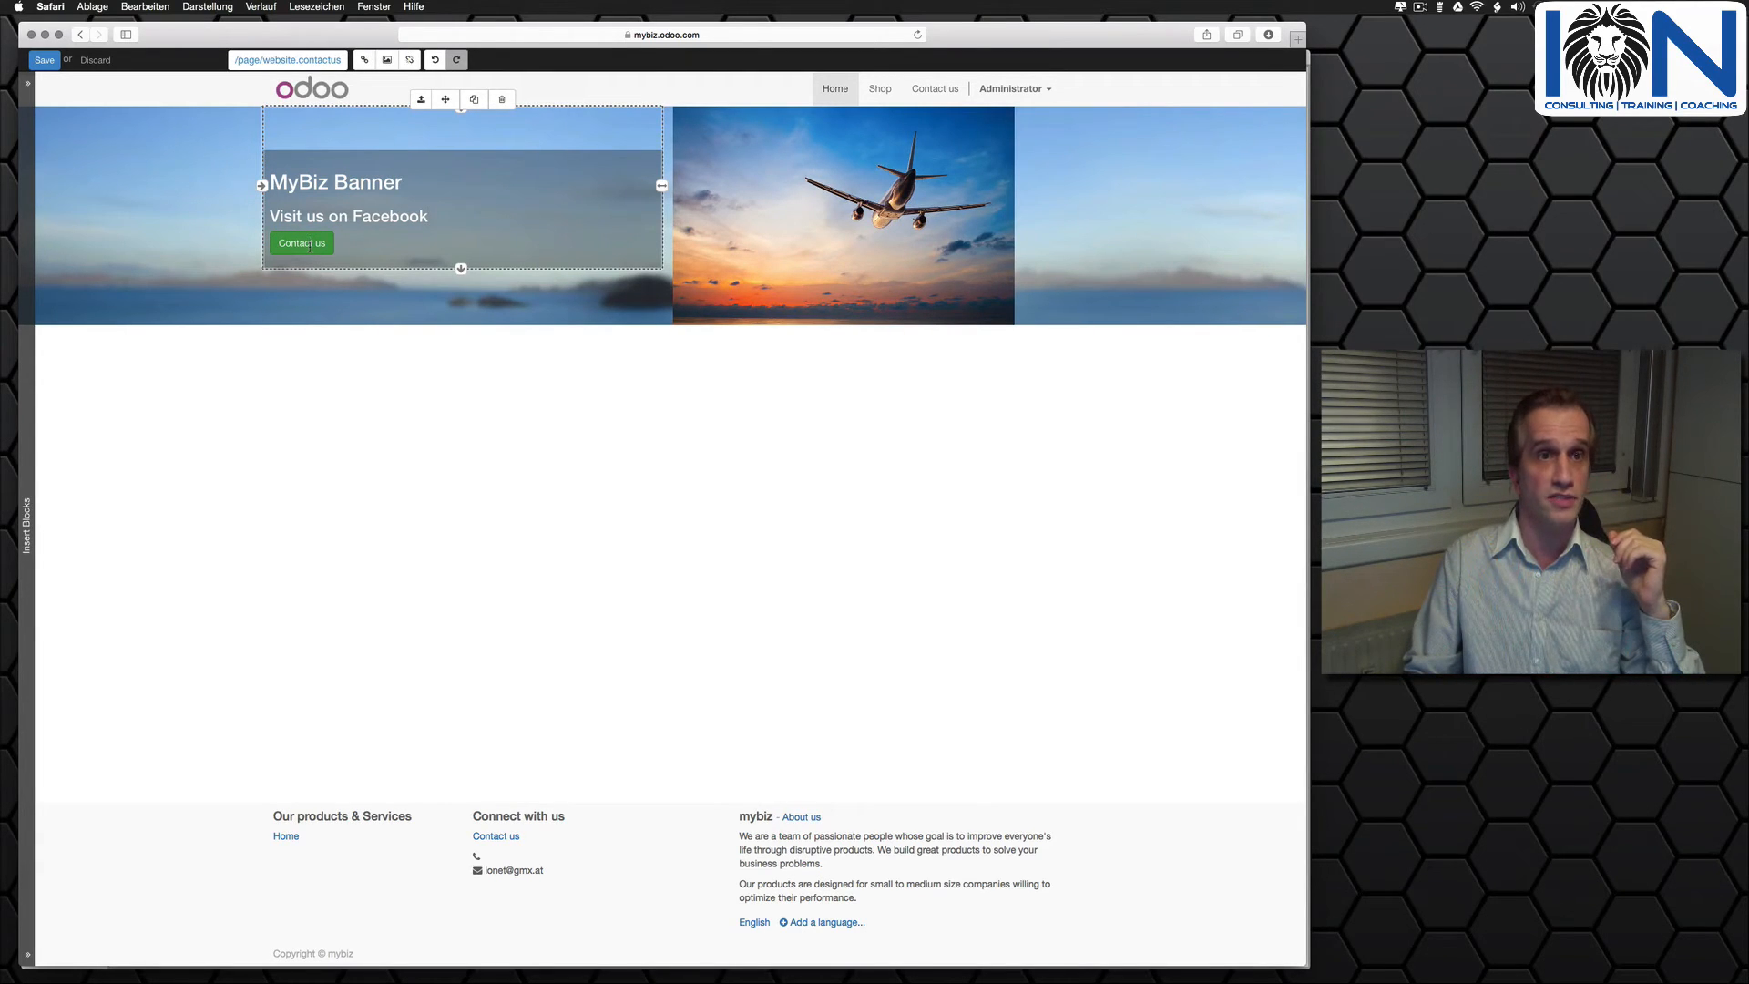
{"action": "left_click", "coordinate": [295, 242]}
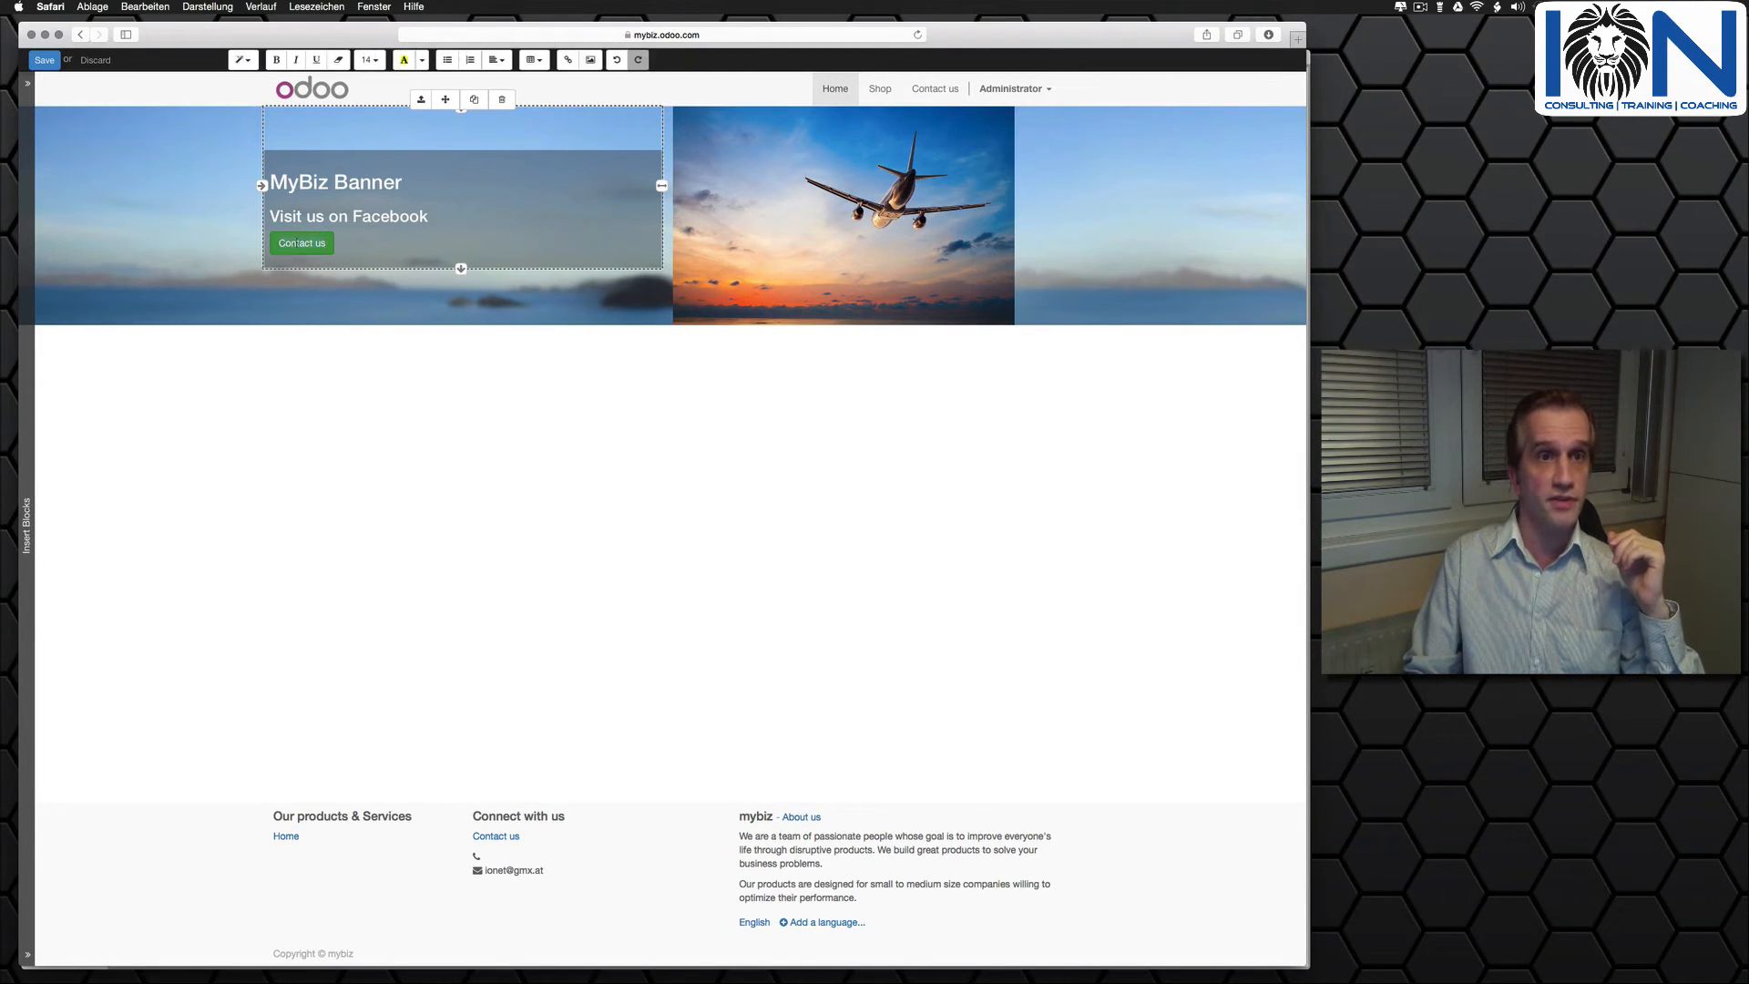
{"action": "left_click", "coordinate": [297, 242]}
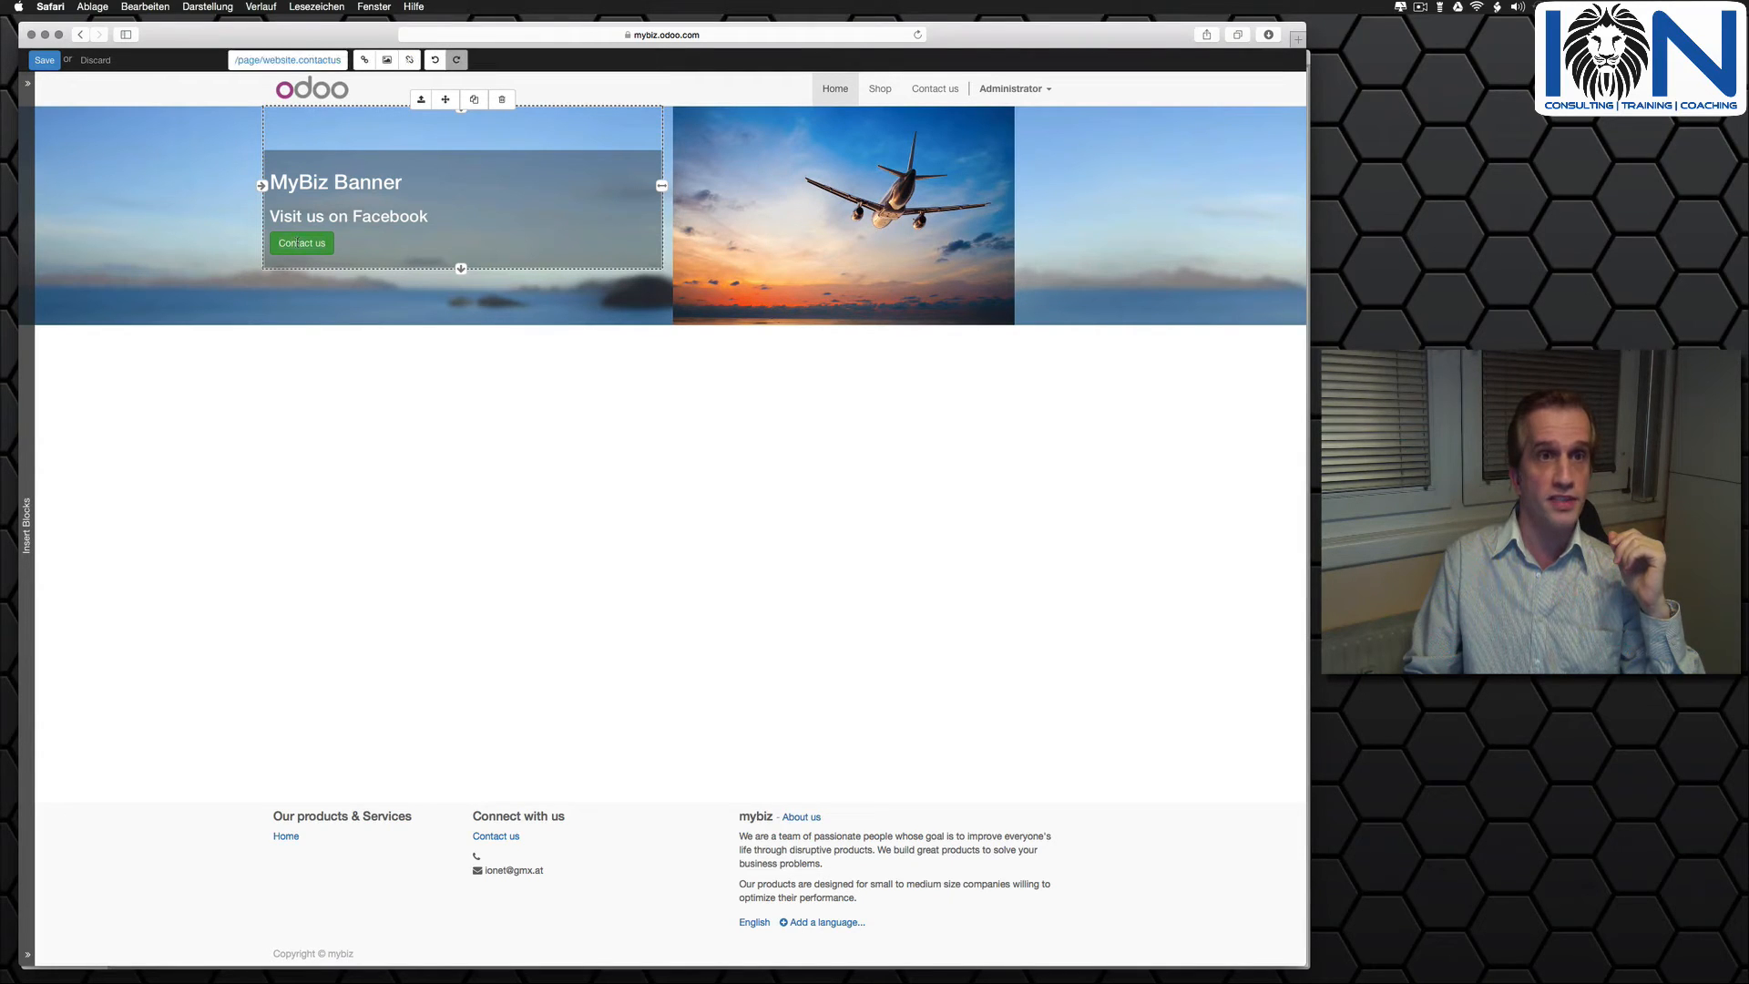
{"action": "left_click", "coordinate": [361, 60]}
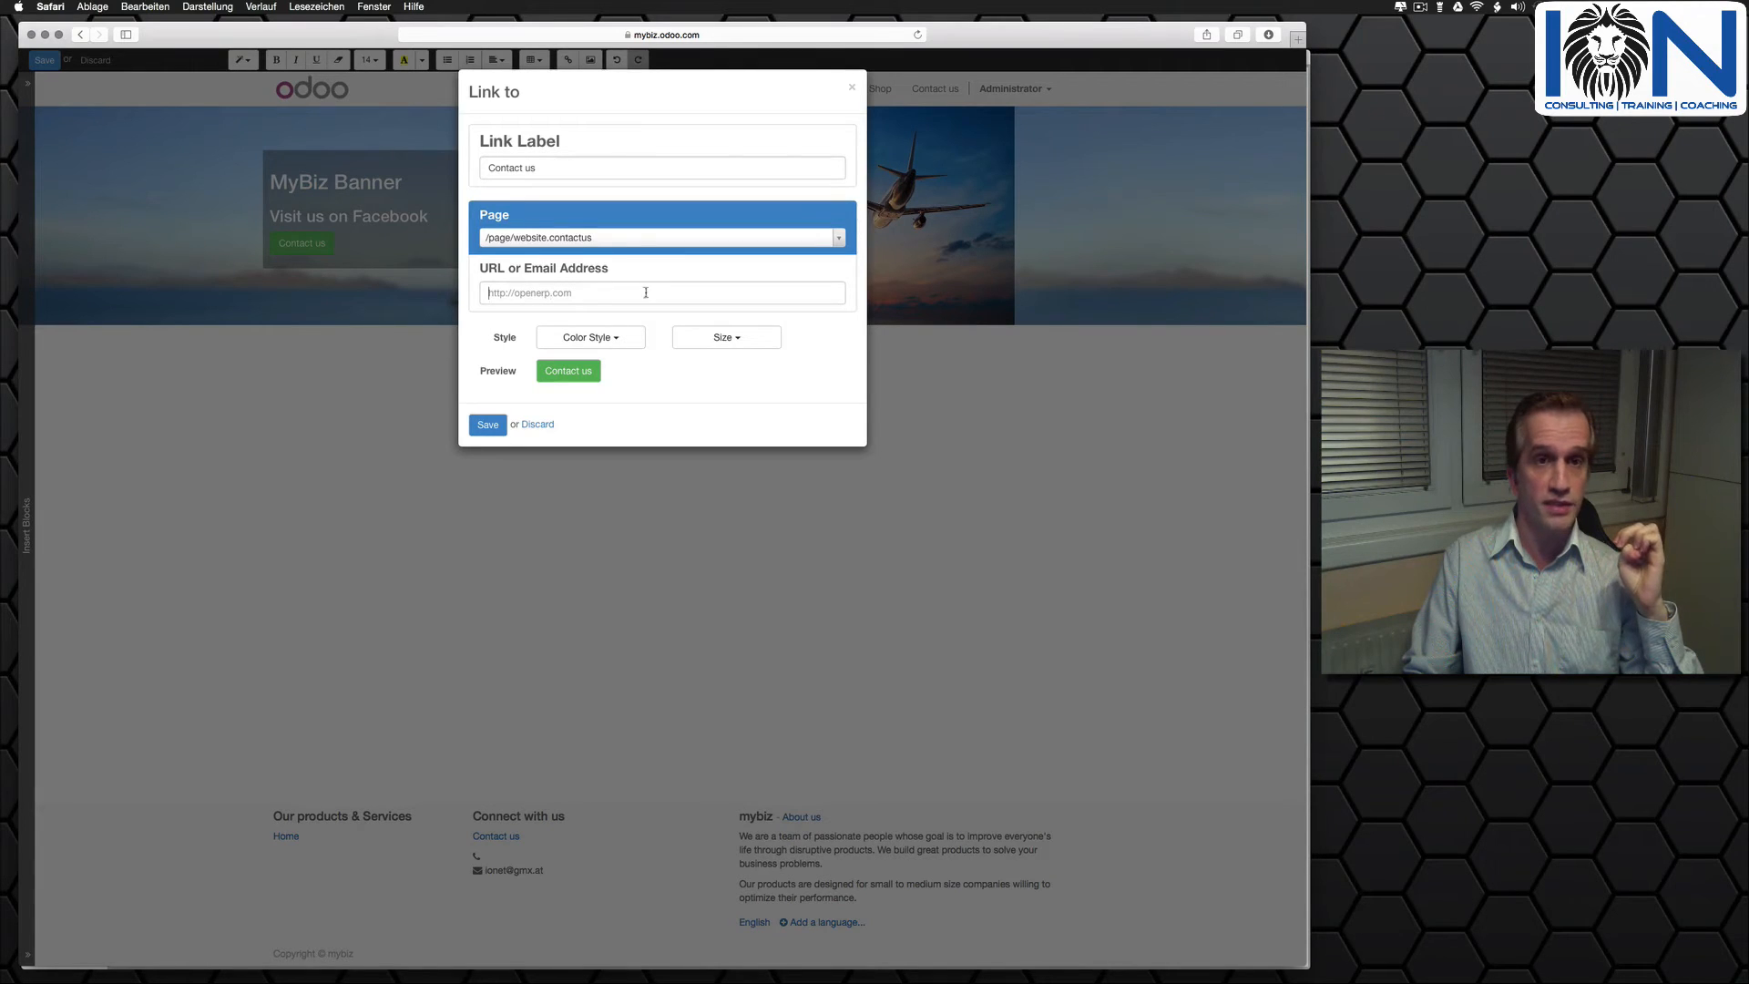
{"action": "left_click", "coordinate": [612, 338]}
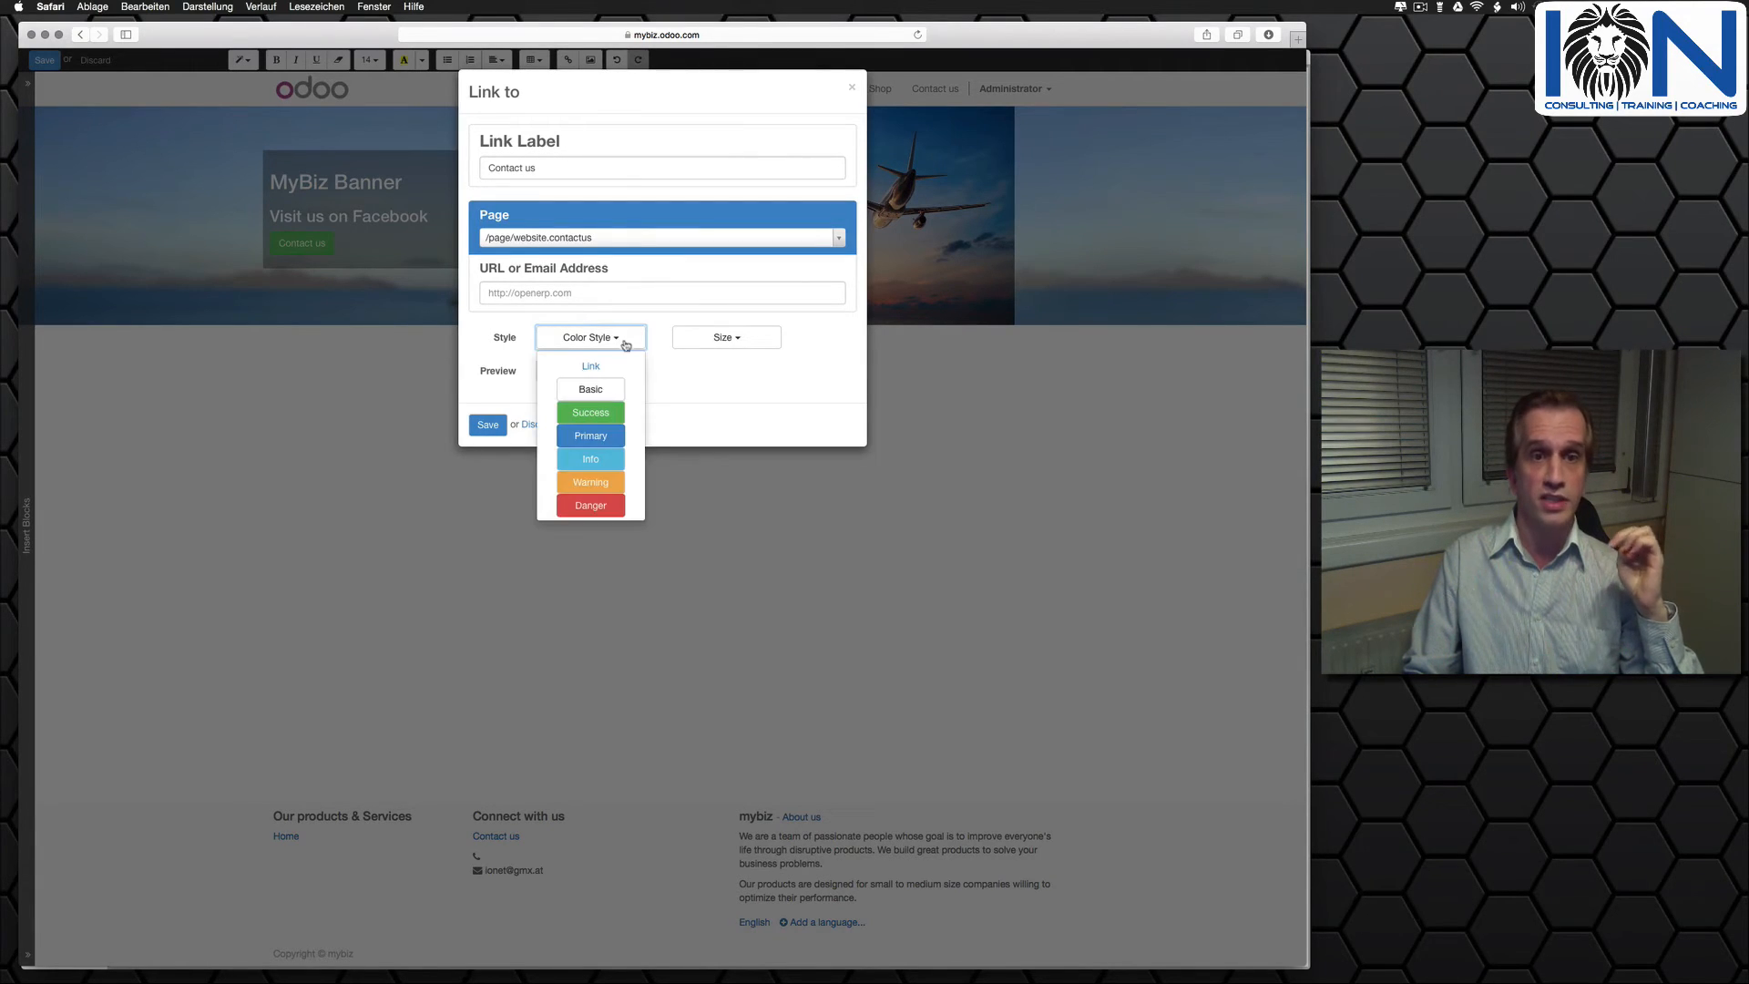
{"action": "left_click", "coordinate": [590, 428]}
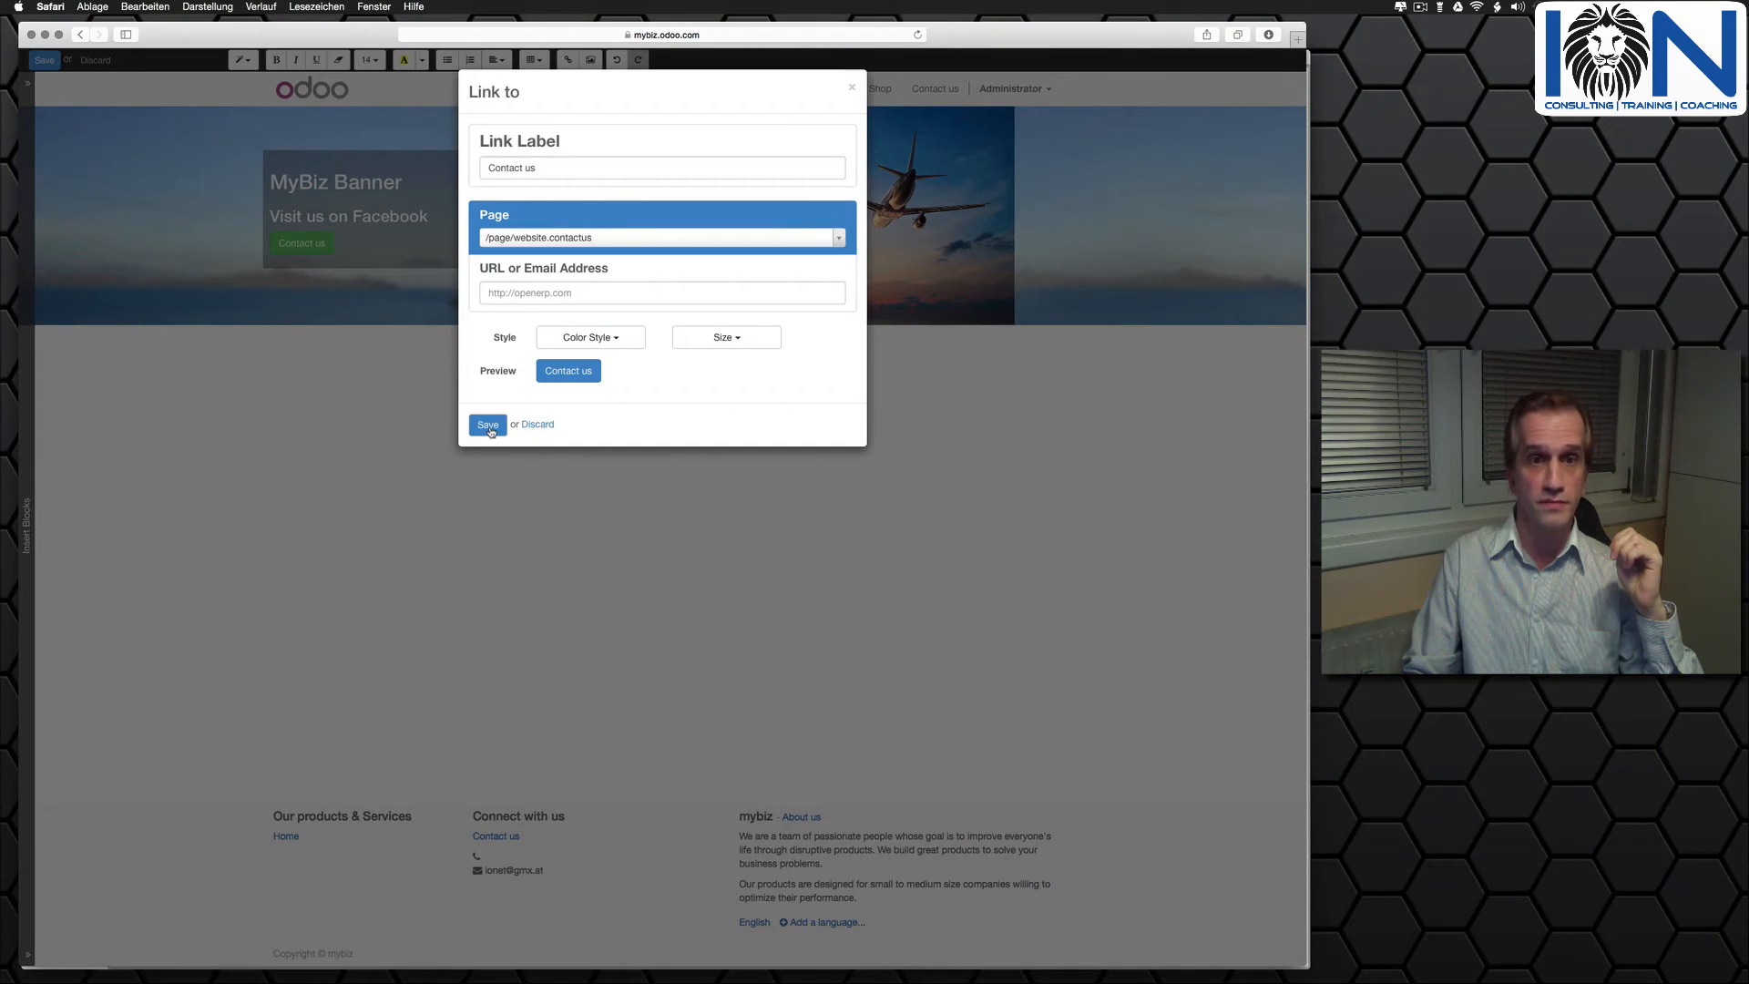
{"action": "left_click", "coordinate": [756, 343]}
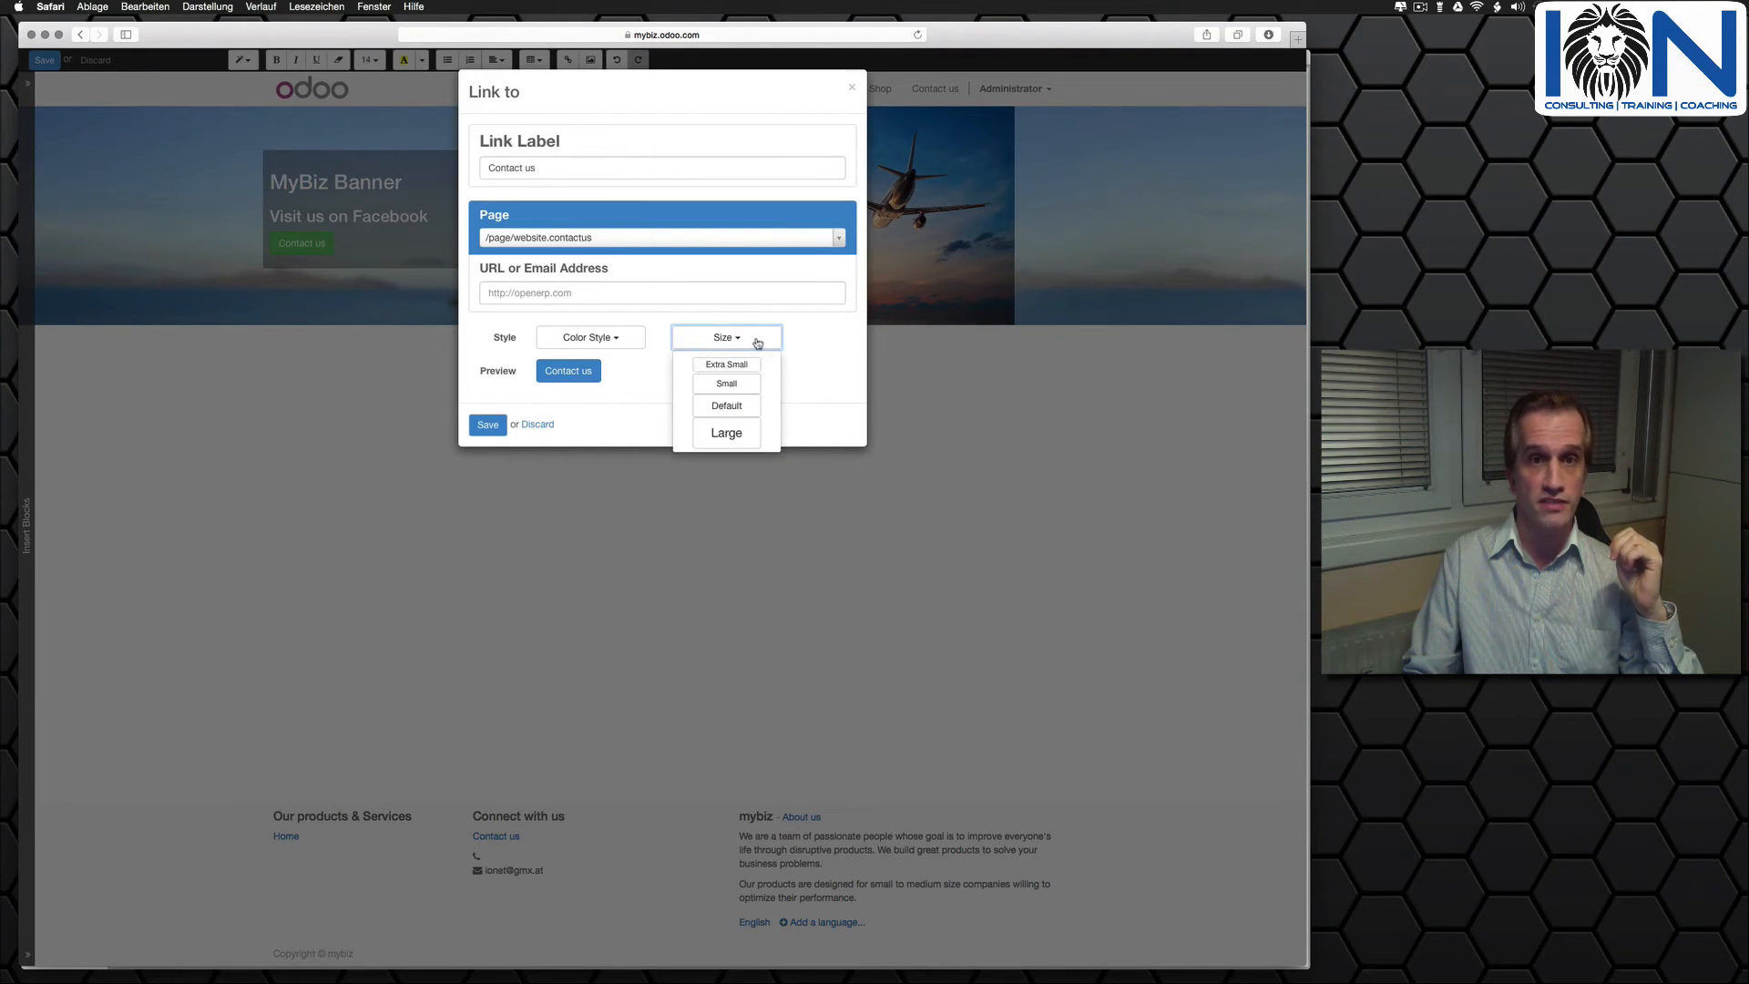
{"action": "left_click", "coordinate": [729, 433]}
{"action": "left_click", "coordinate": [488, 433]}
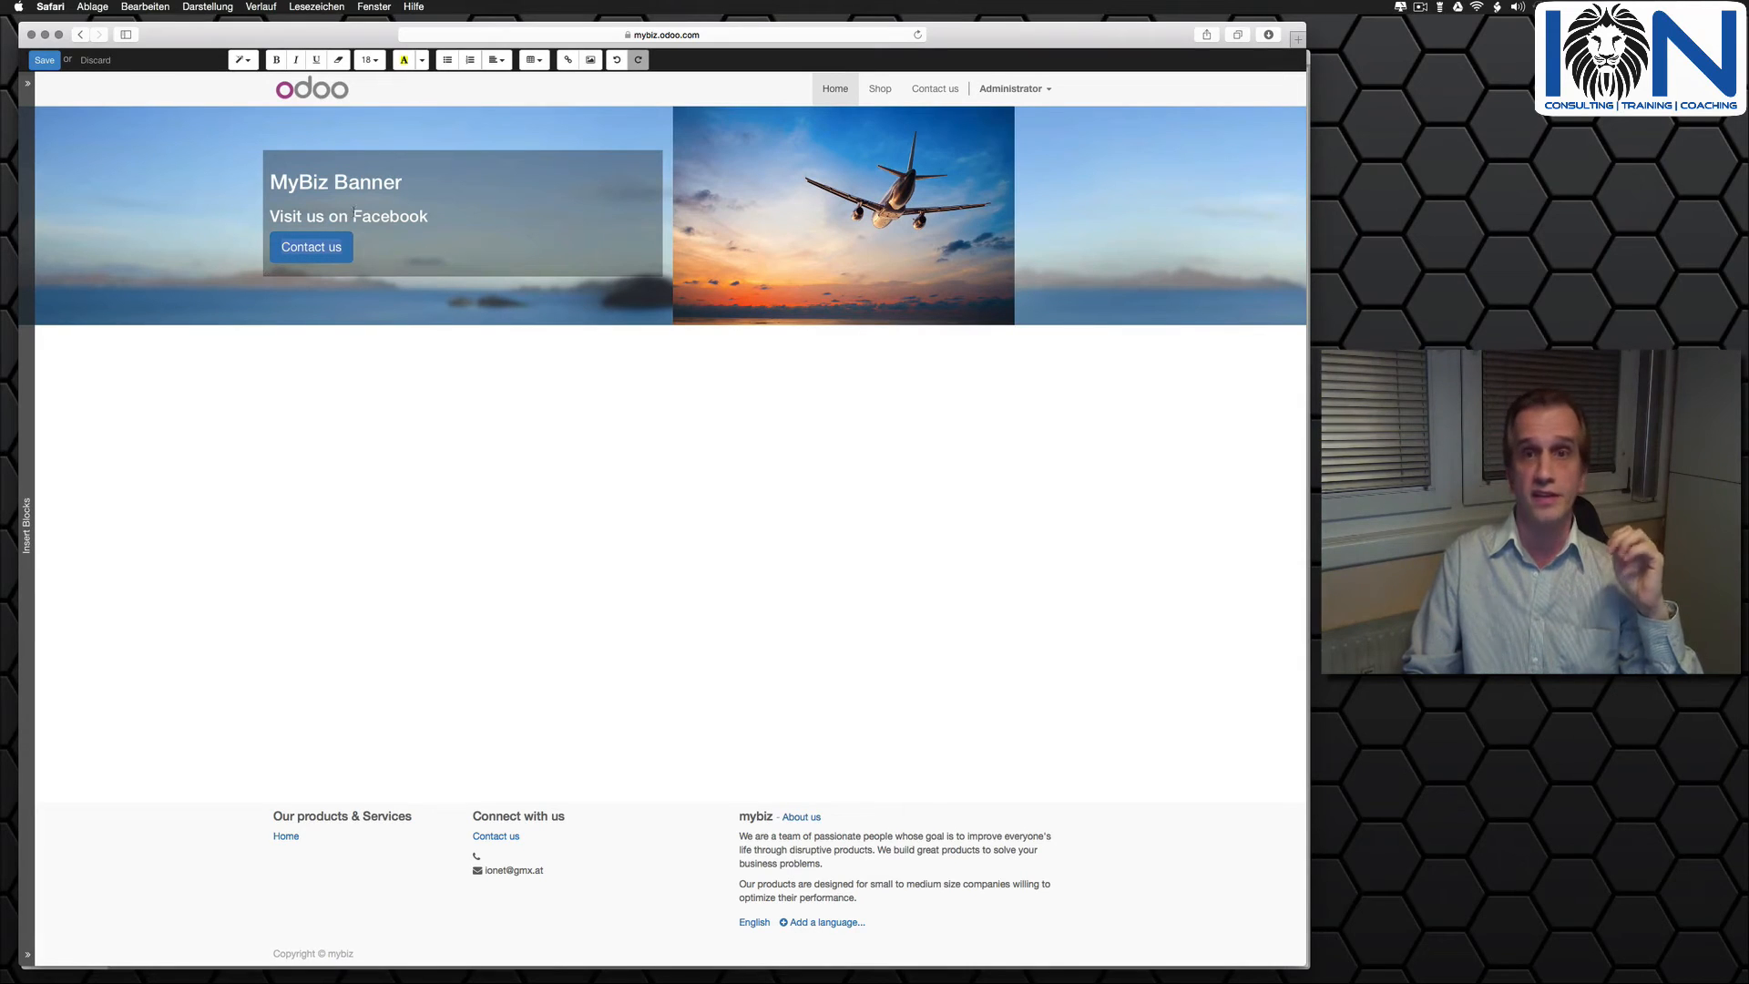
- Insert a Three Columns block directly below the banner
{"action": "left_click", "coordinate": [26, 497]}
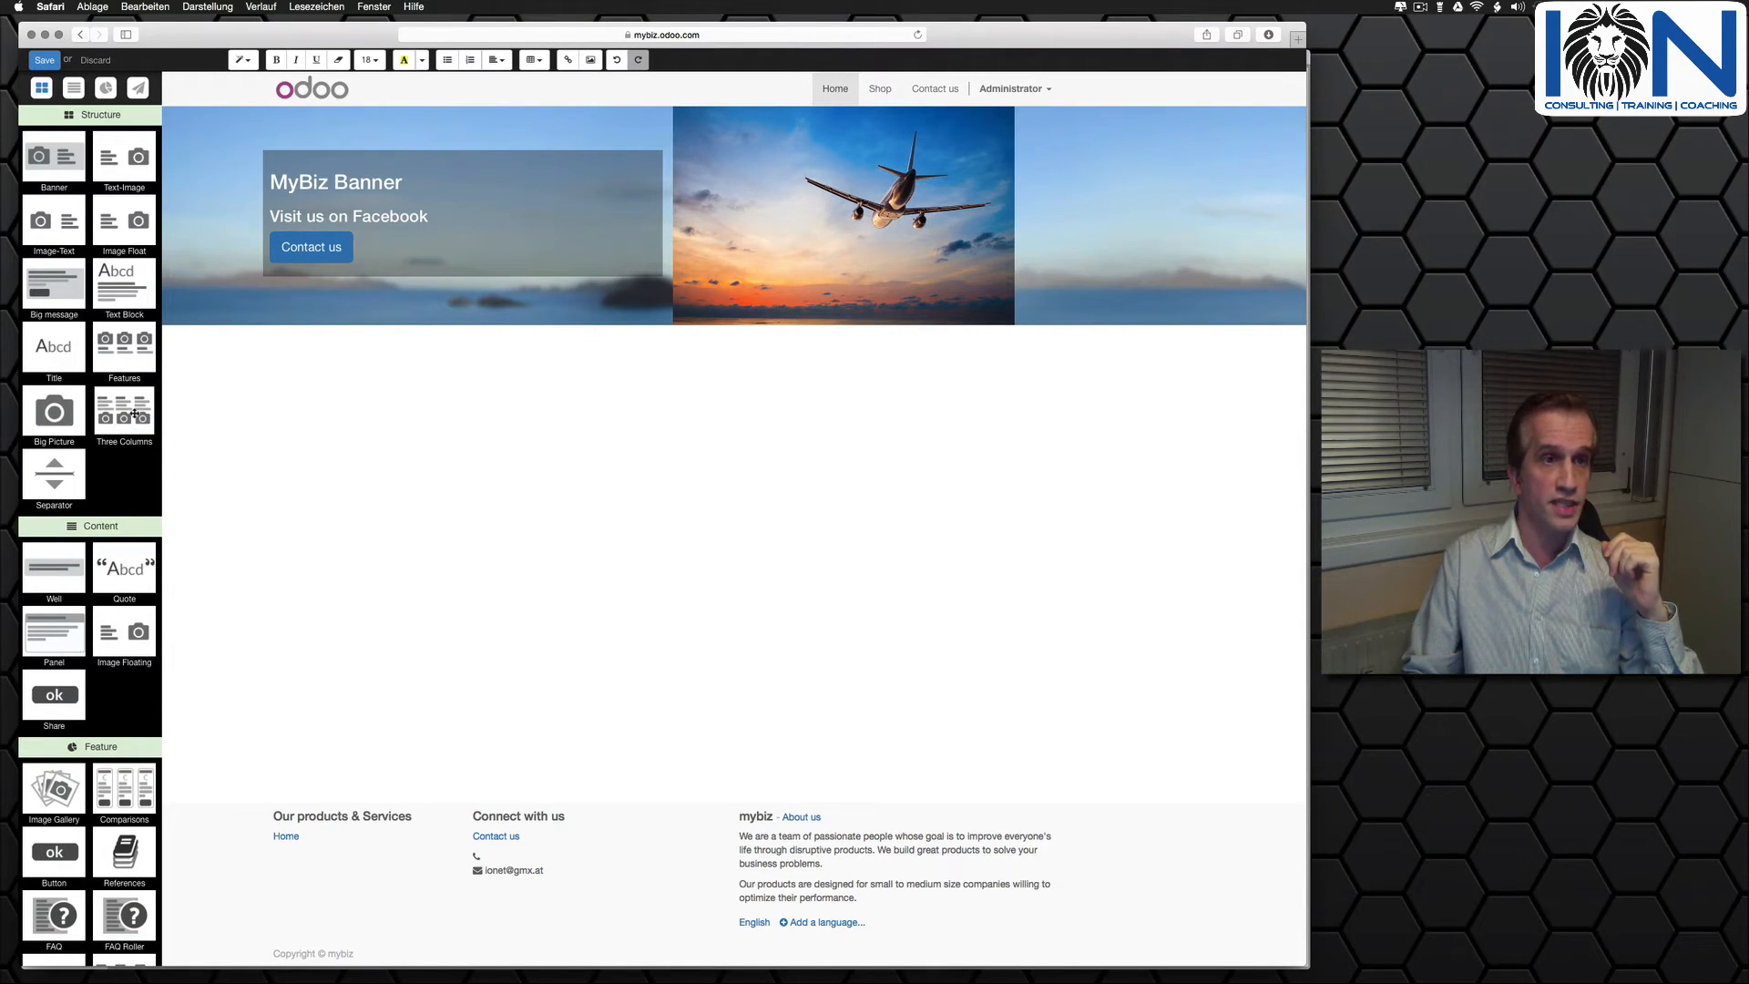
{"action": "left_click_drag", "start_coordinate": [128, 415], "coordinate": [328, 392]}
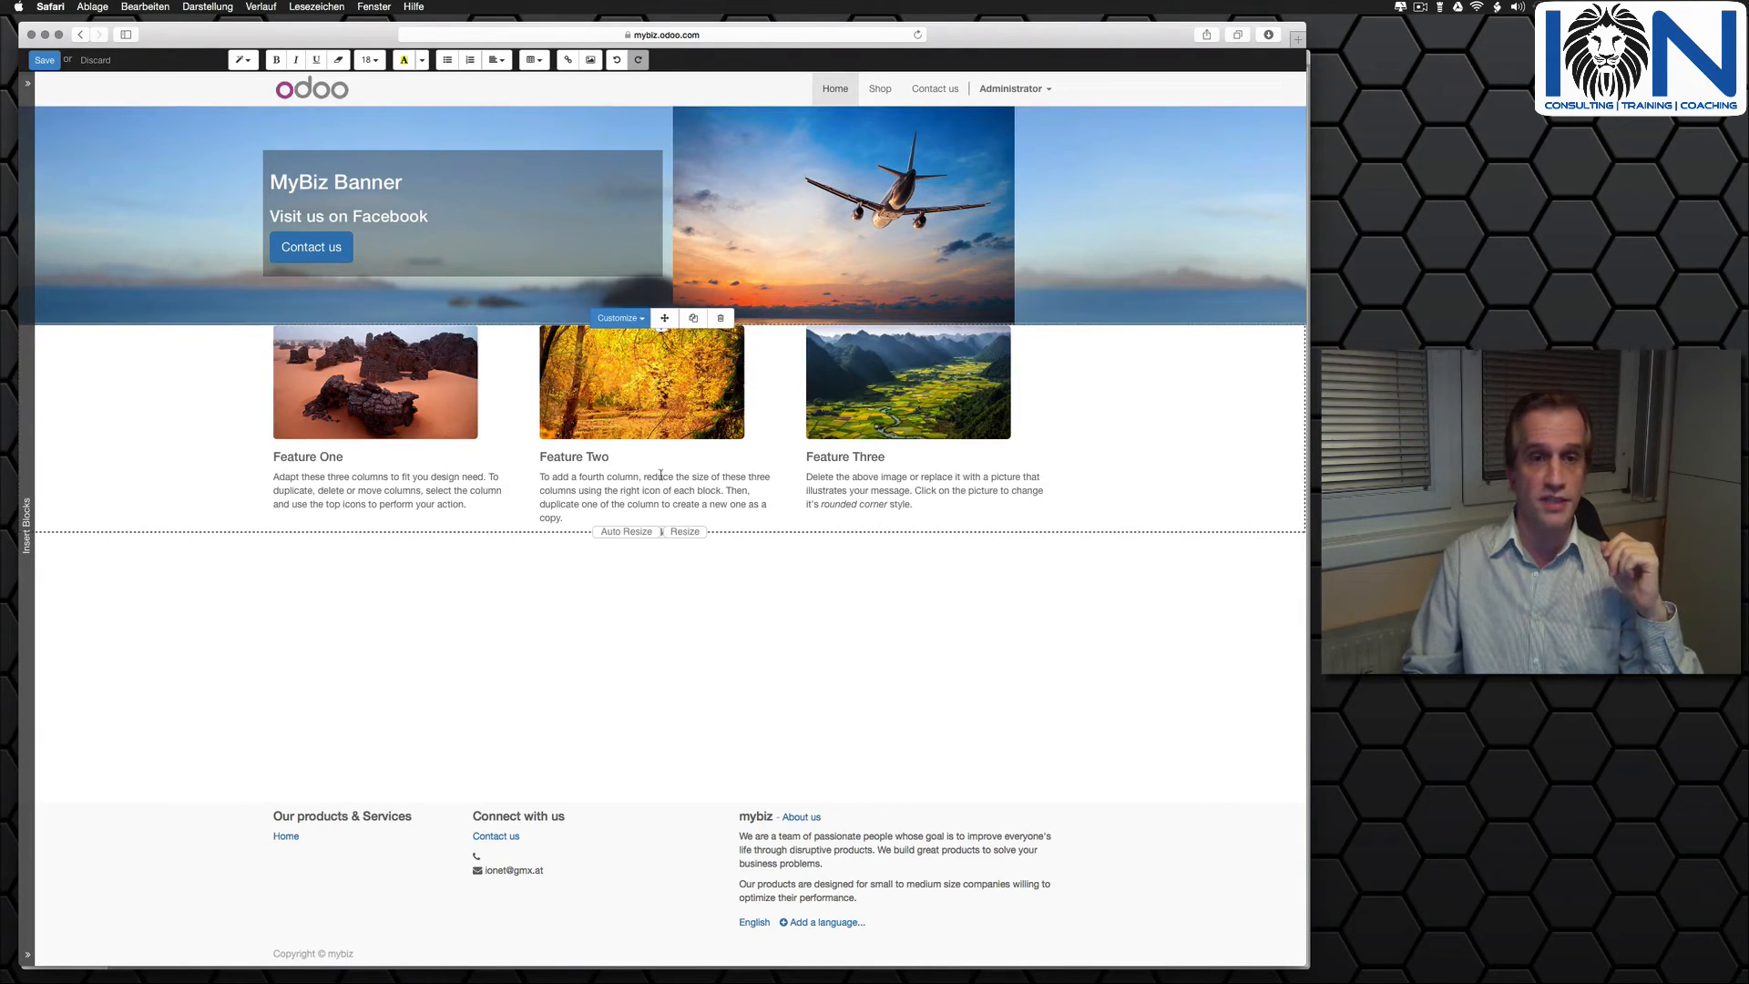
- Look through the Content, Feature and Effect building blocks, and save the edited home page
{"action": "left_click", "coordinate": [26, 547]}
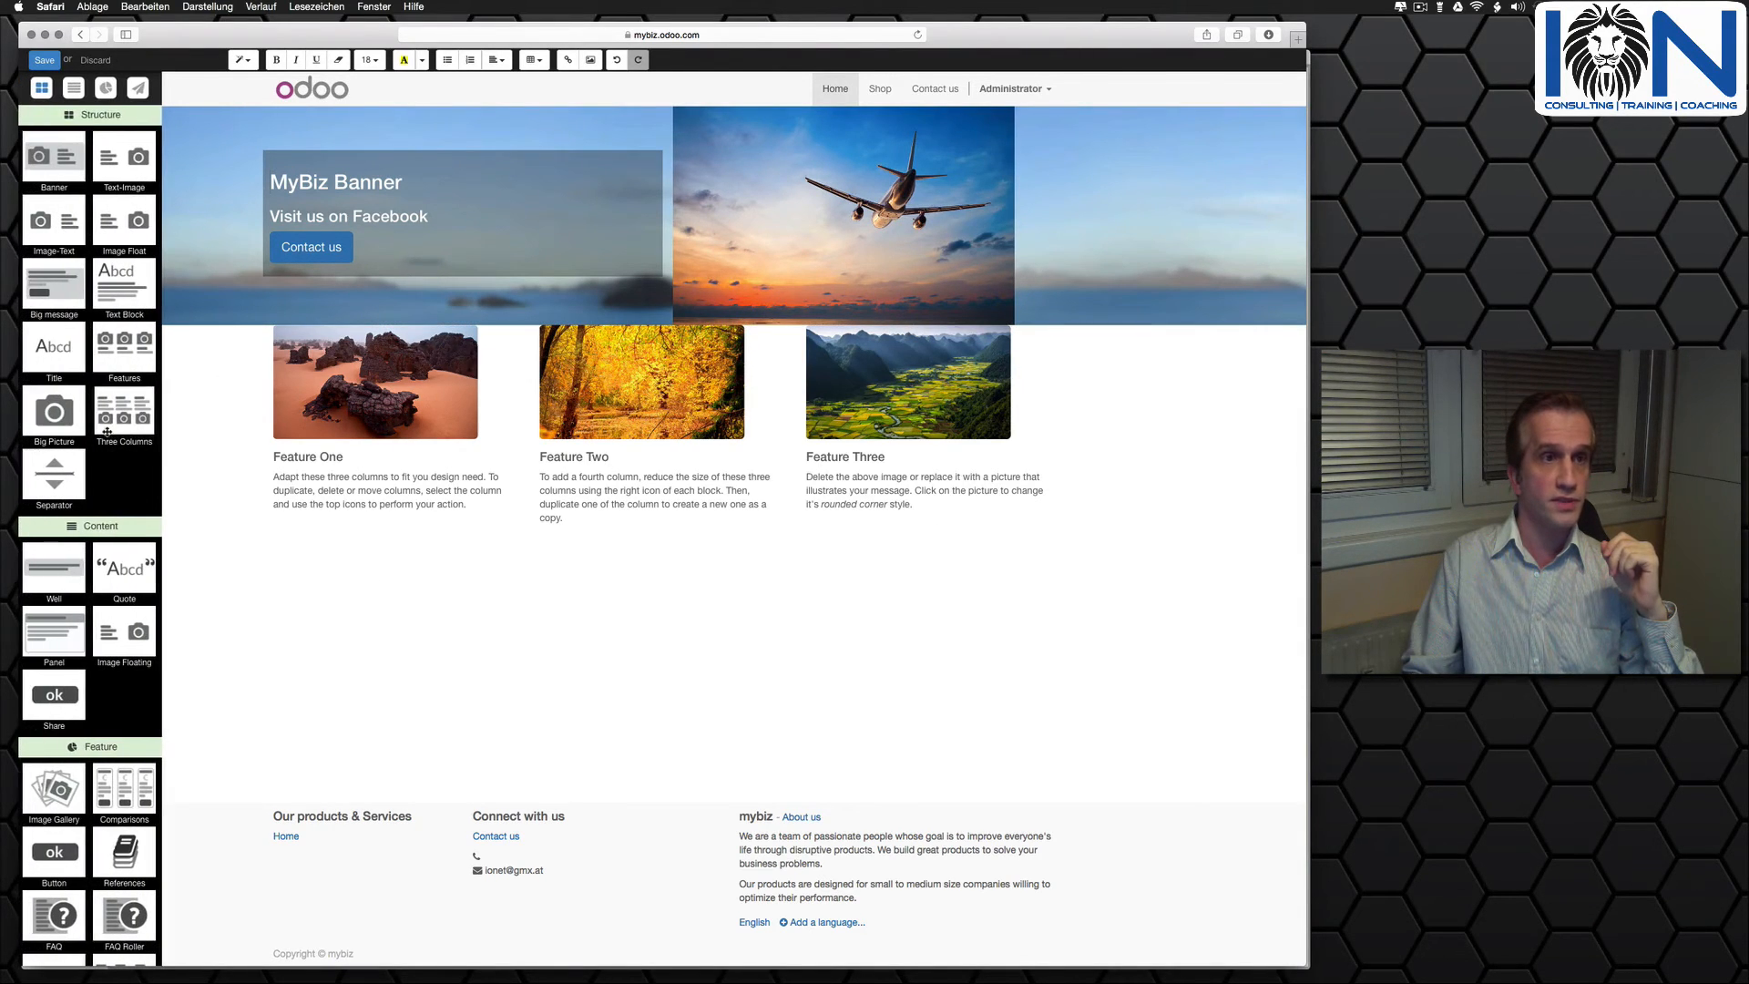
{"action": "left_click", "coordinate": [73, 88]}
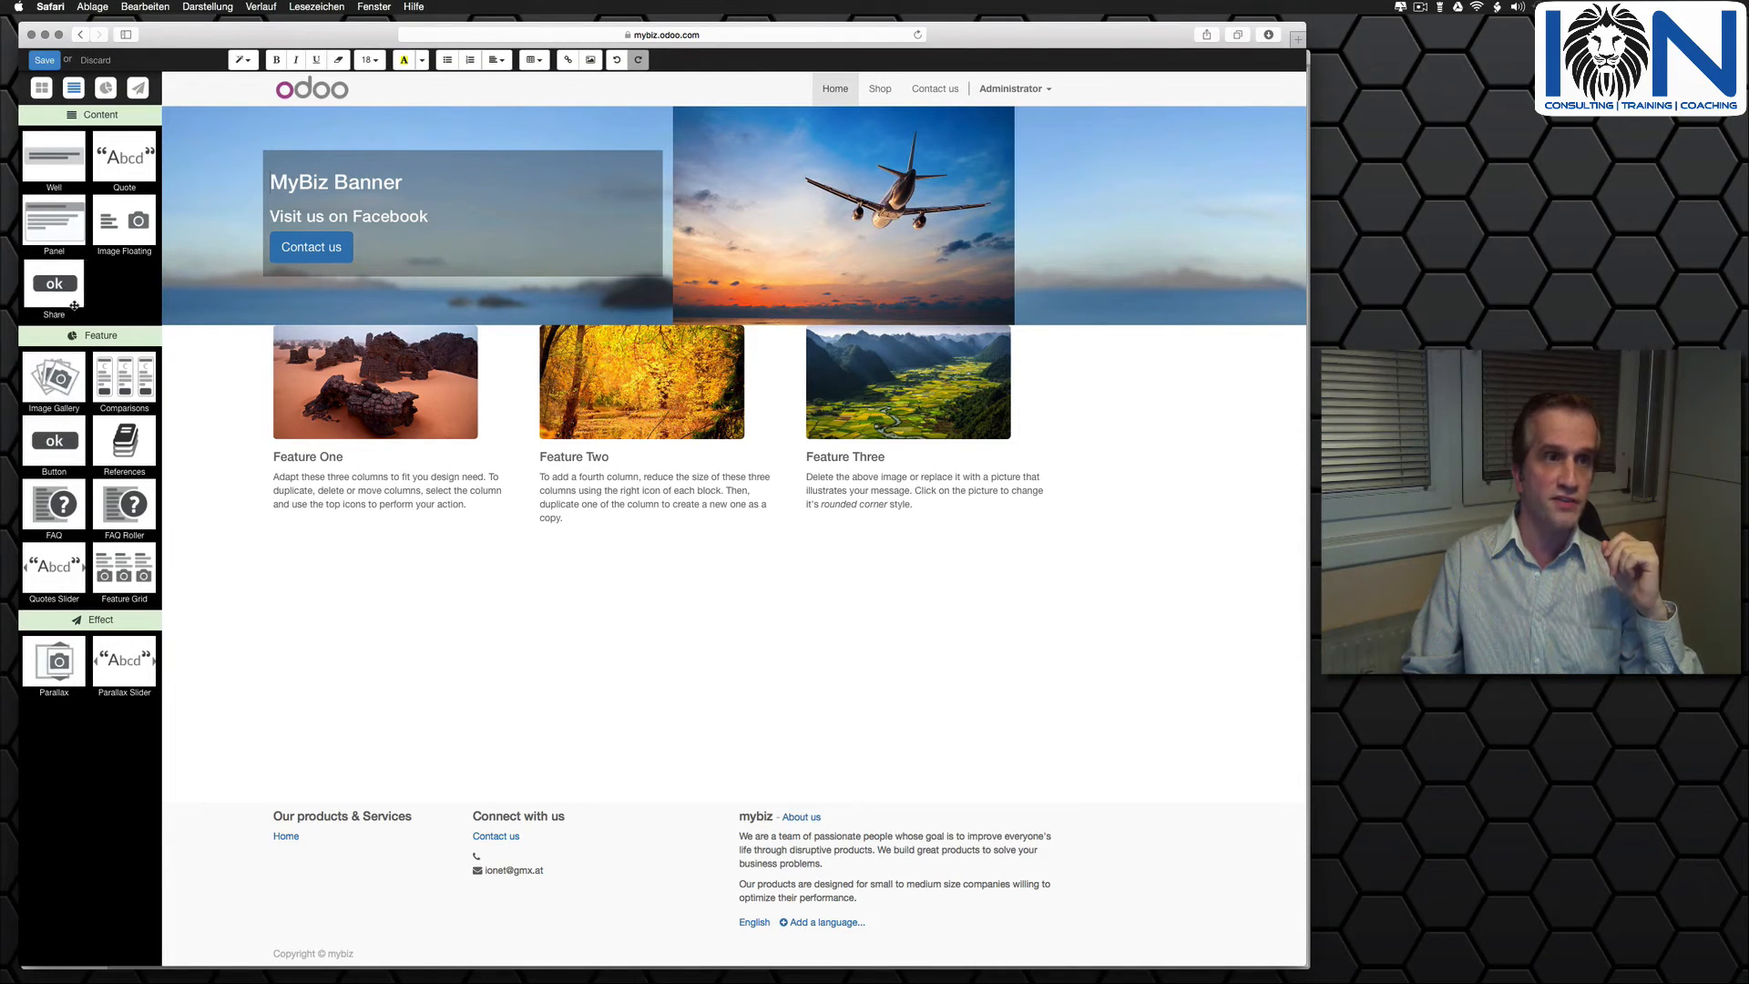
{"action": "scroll", "coordinate": [82, 273], "scroll_direction": "up", "scroll_amount": 5}
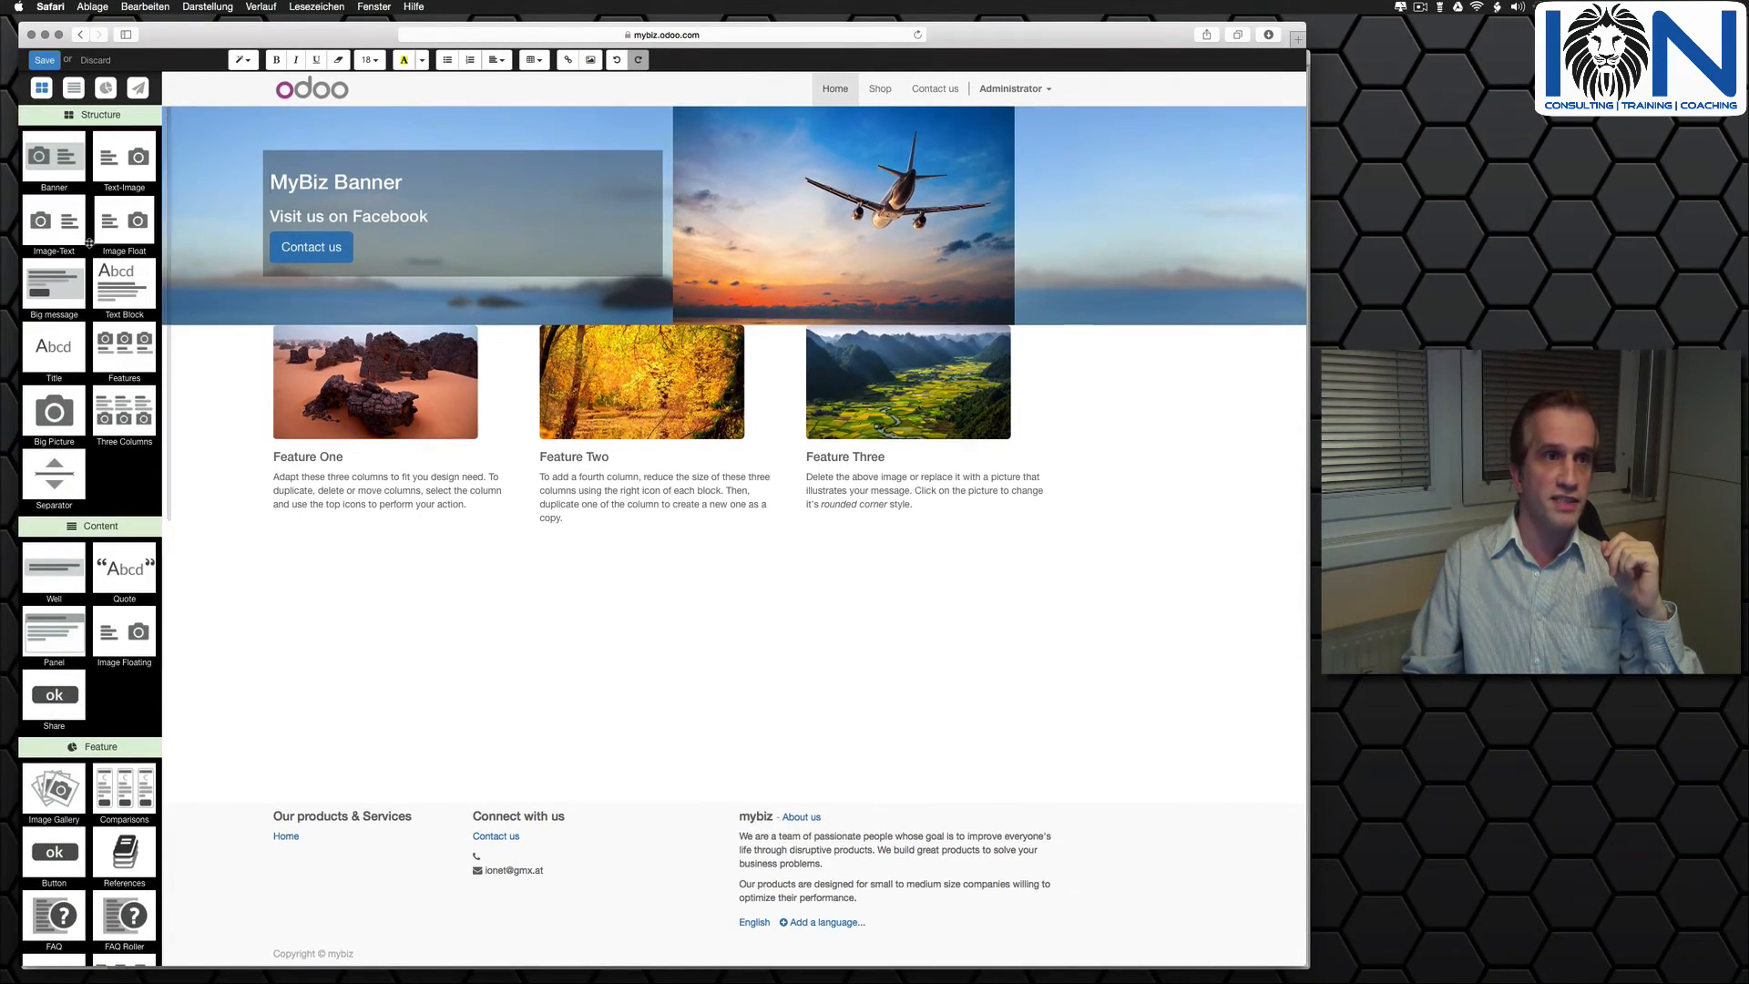
{"action": "left_click", "coordinate": [134, 89]}
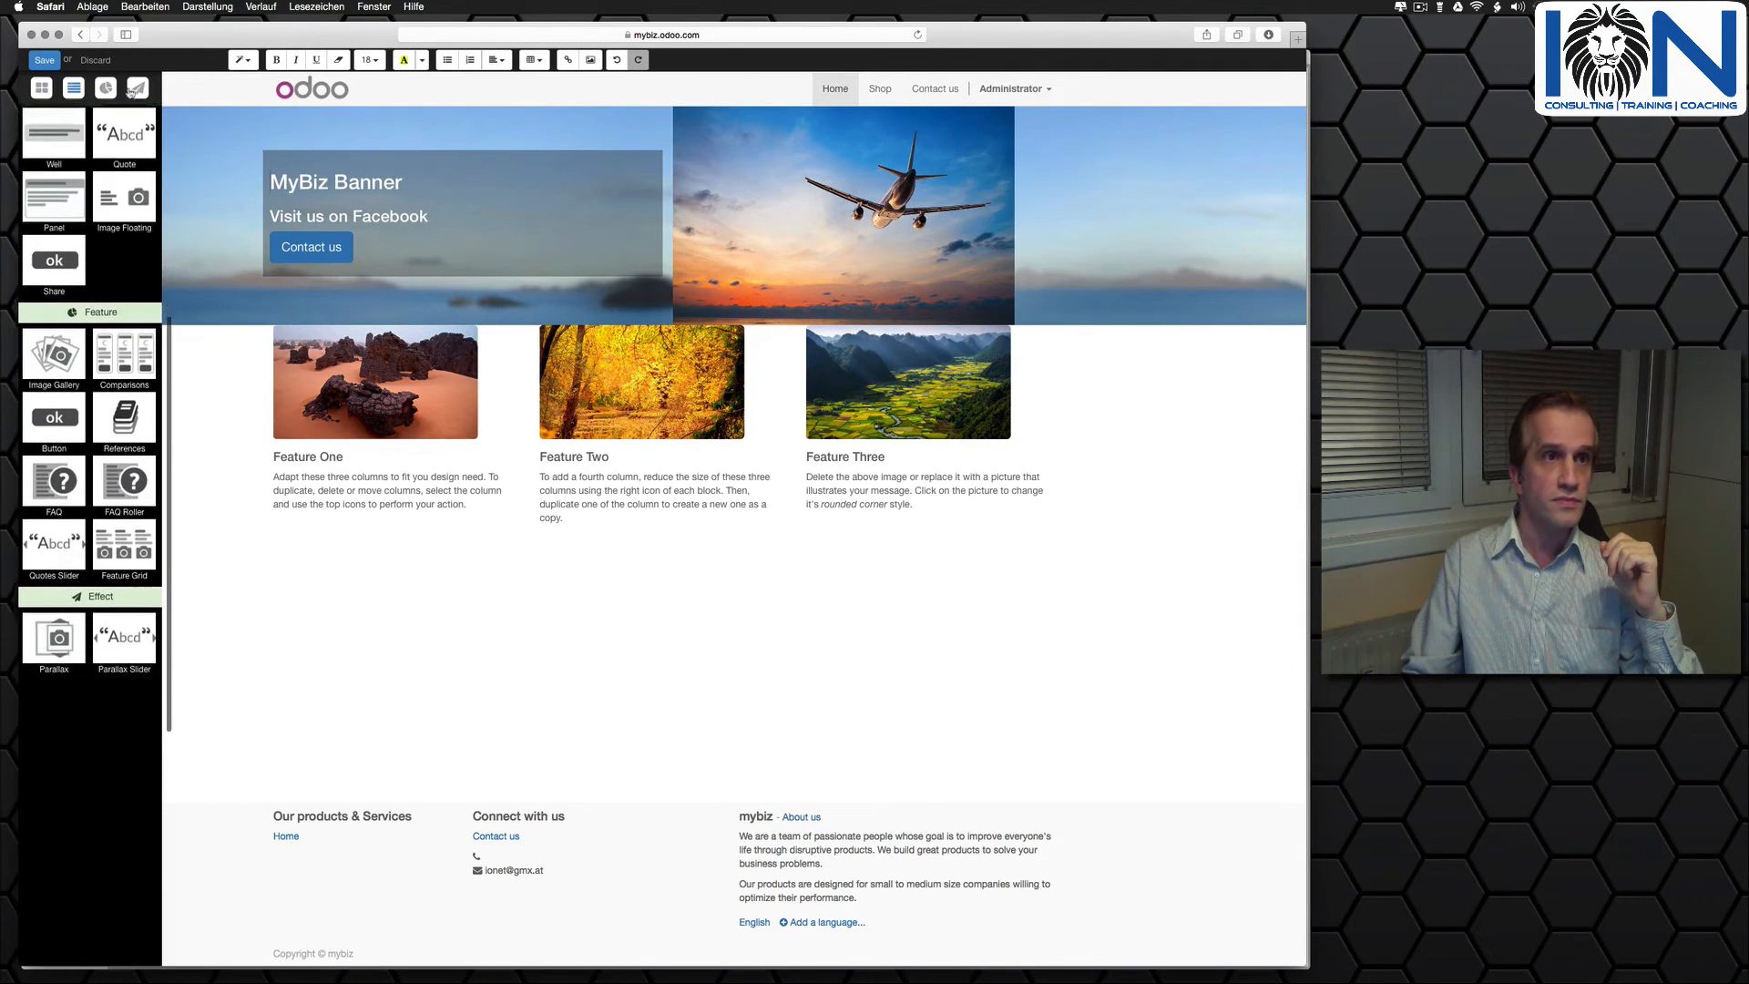
{"action": "left_click", "coordinate": [46, 90]}
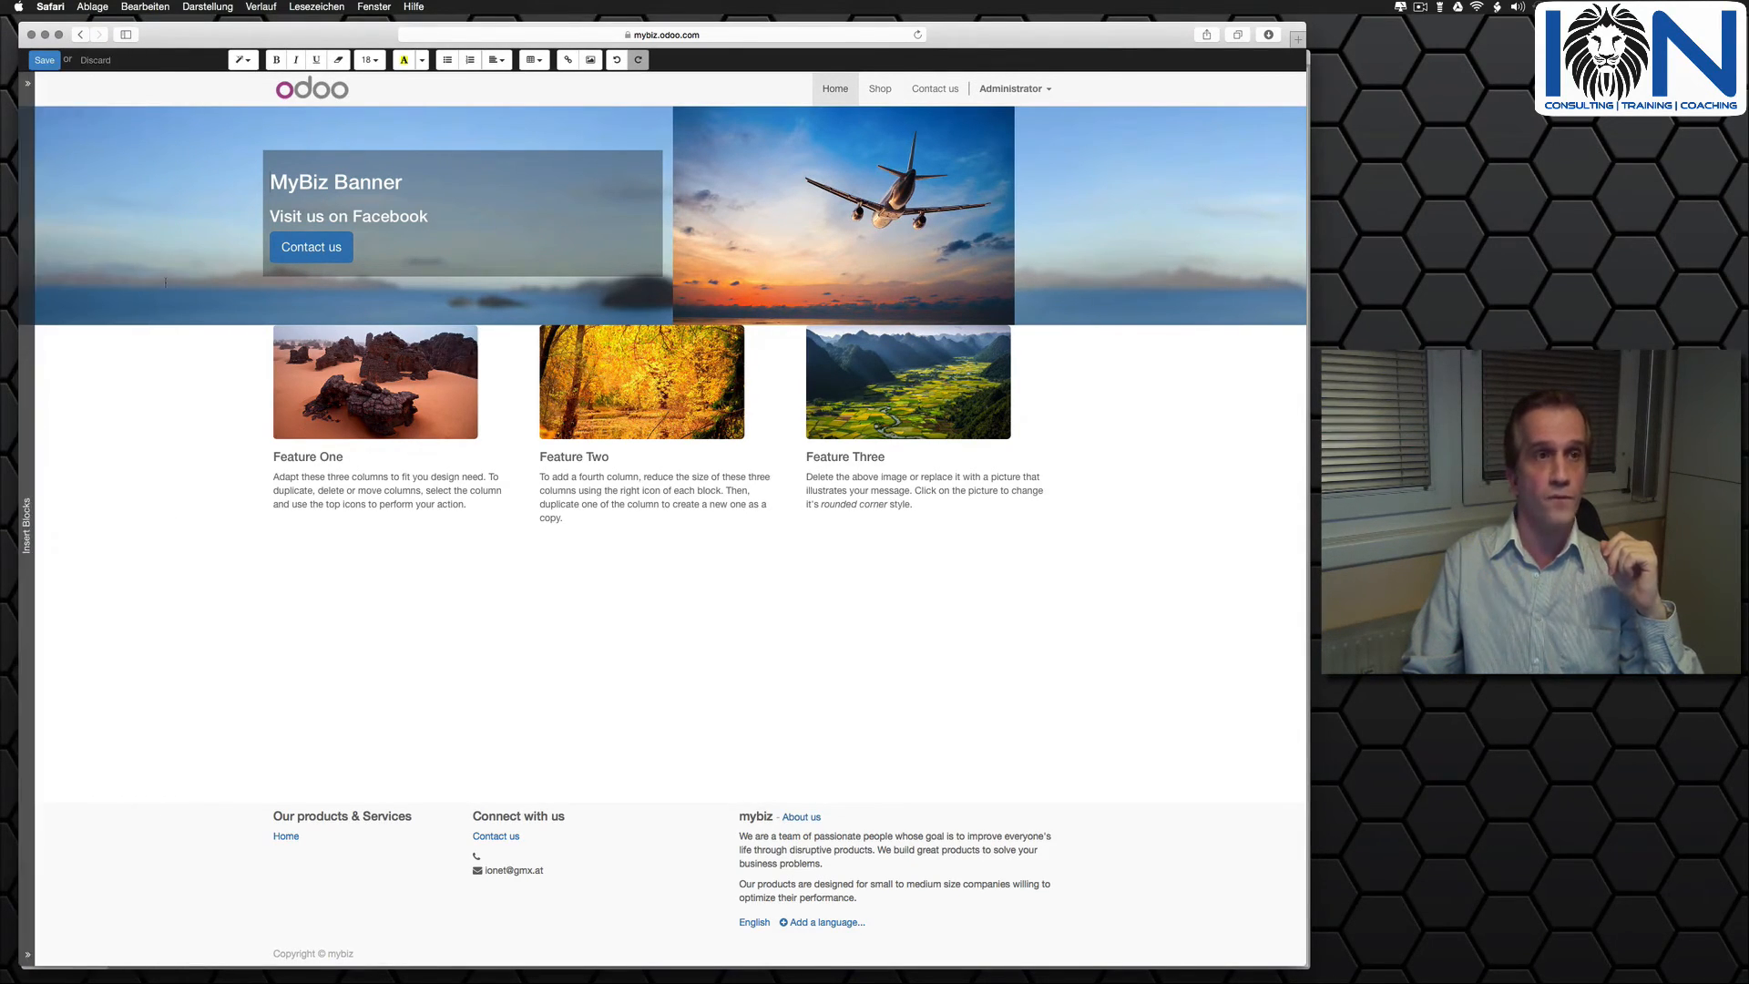
{"action": "left_click", "coordinate": [45, 60]}
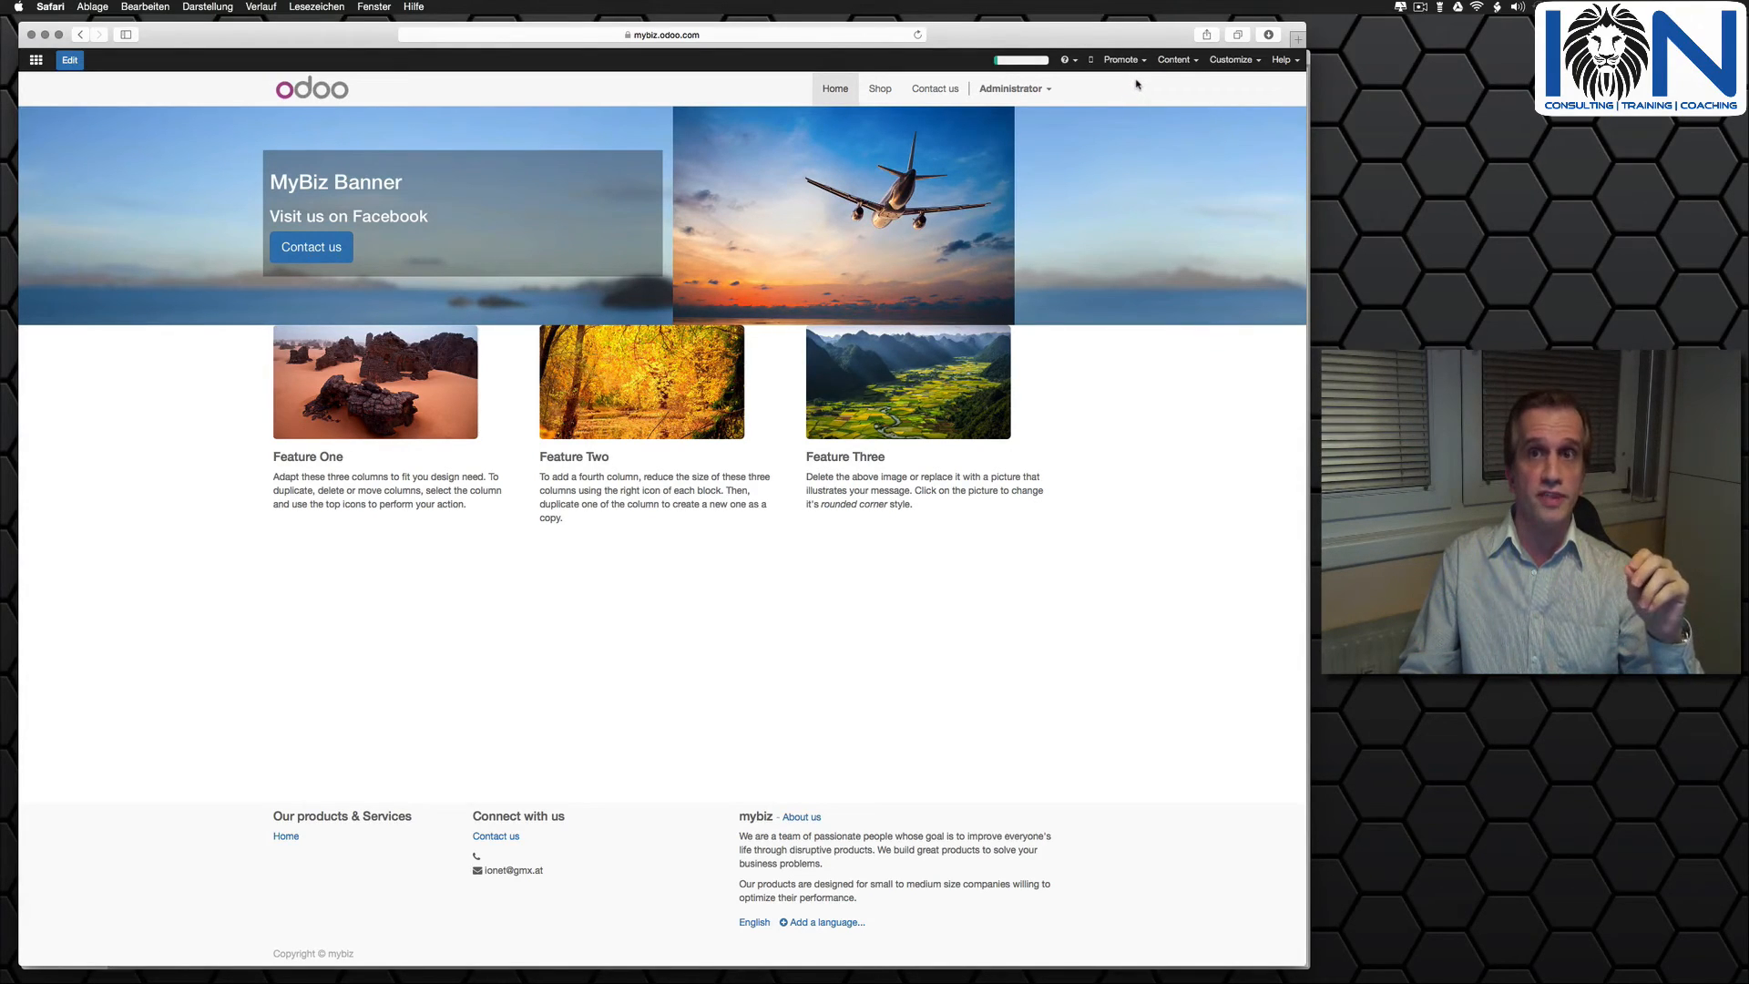
- Examine the home page's Optimize SEO settings for keywords, title and description, and discard them without changes
{"action": "left_click", "coordinate": [1104, 61]}
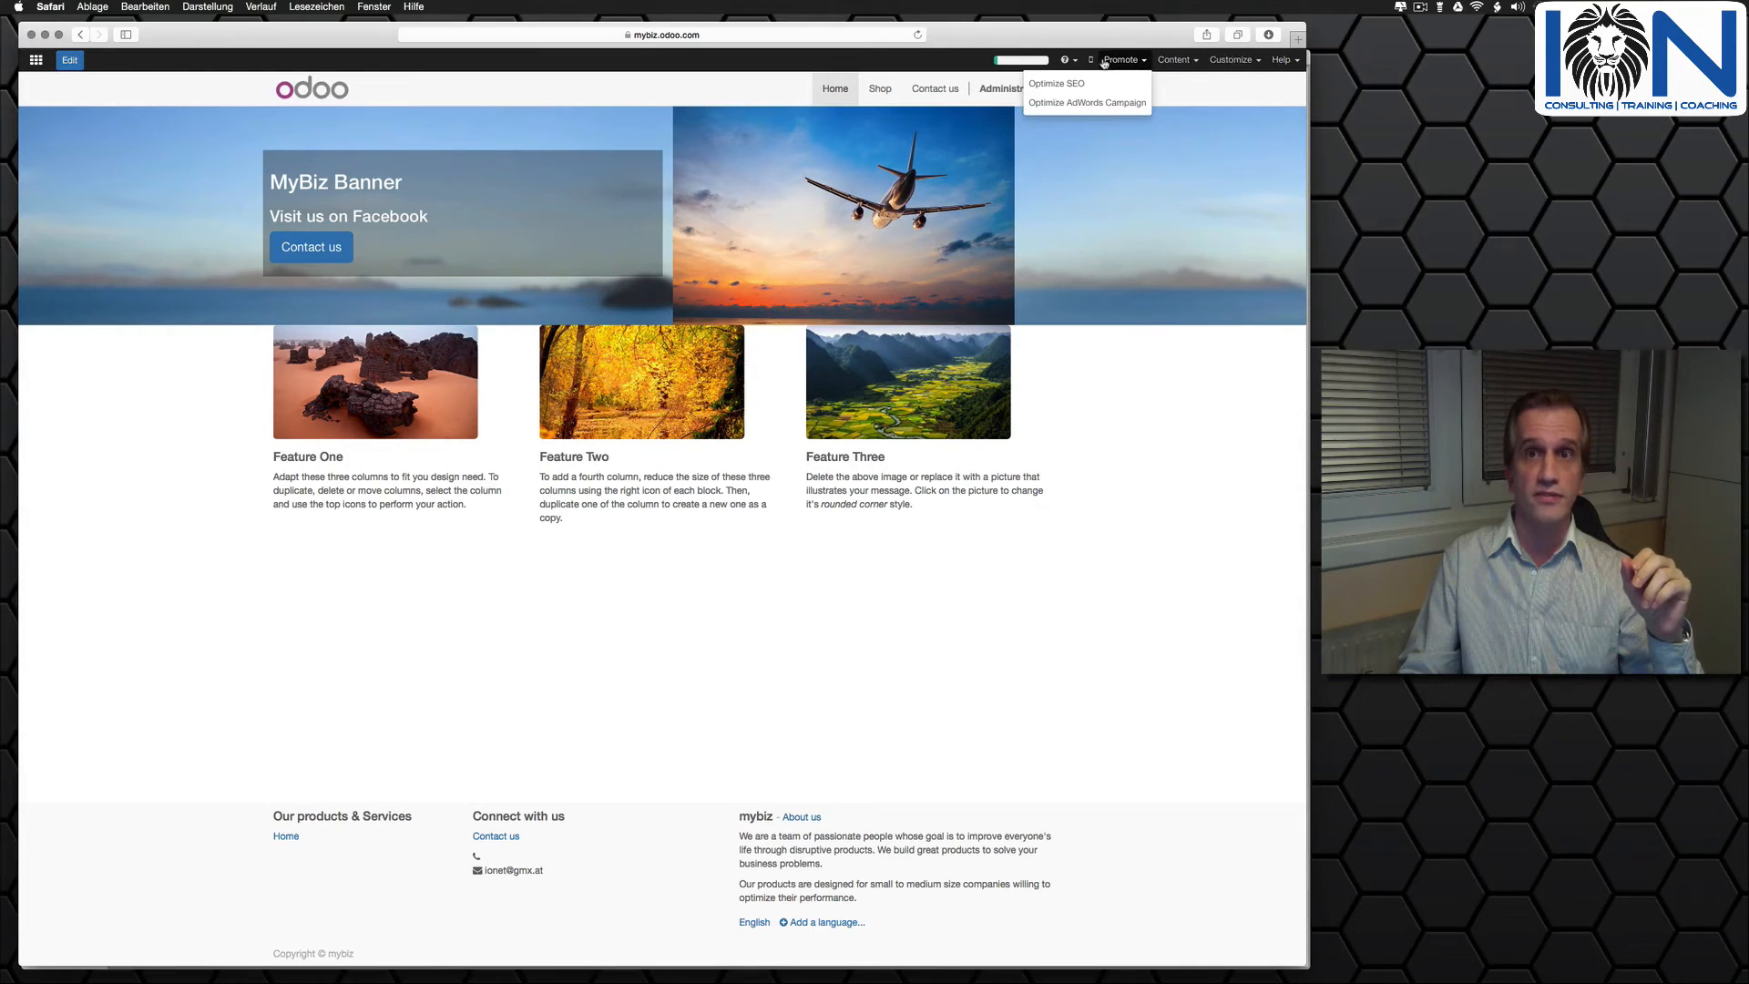
{"action": "left_click", "coordinate": [1053, 87]}
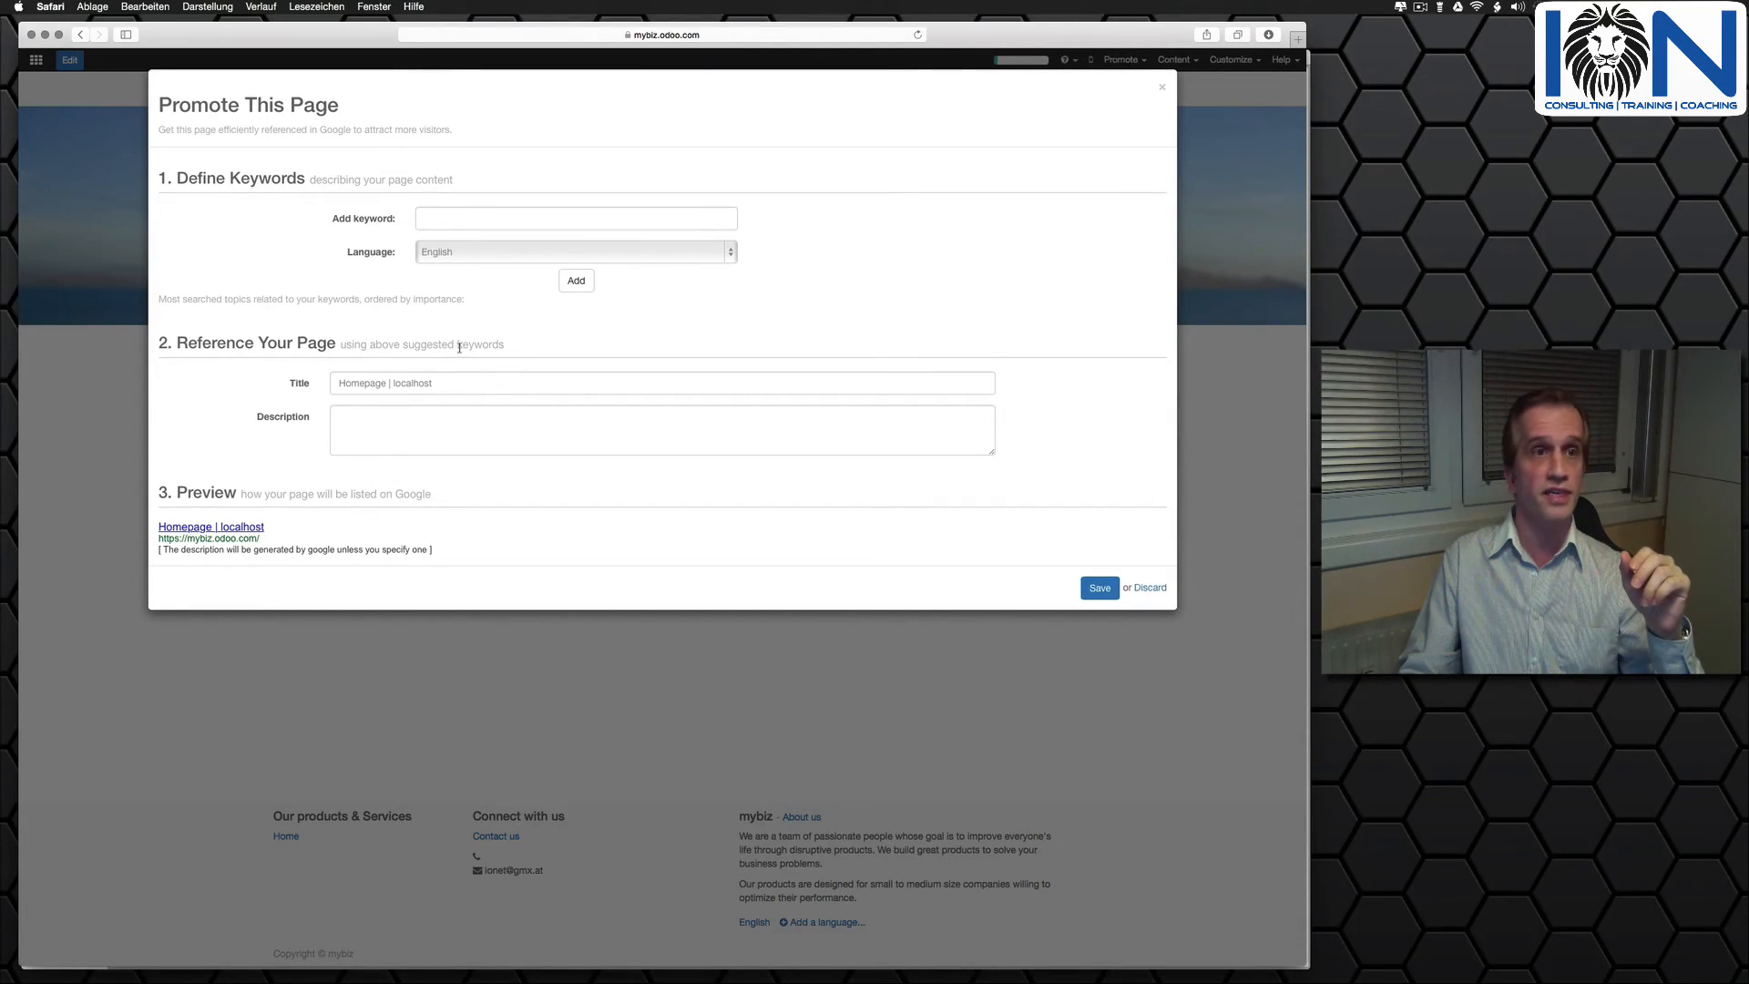
{"action": "left_click", "coordinate": [1150, 587]}
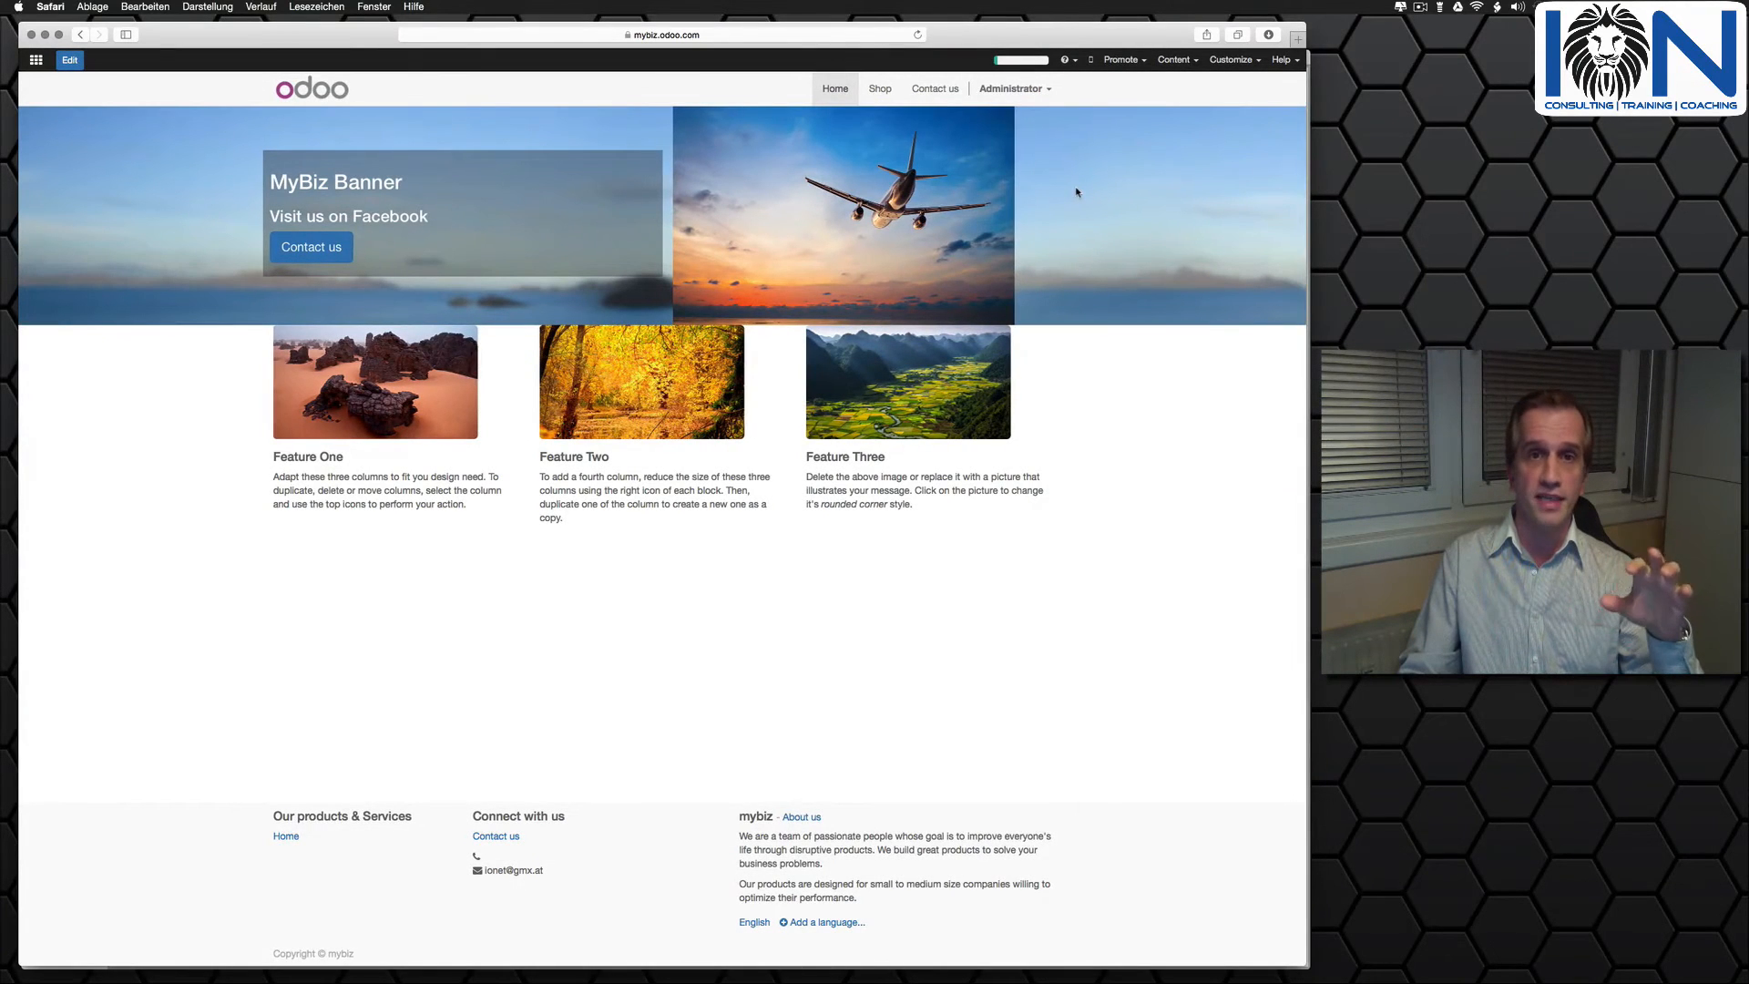
- Look over the page content and customization options, view the home page's code in the HTML Editor, and close it
{"action": "left_click", "coordinate": [1182, 60]}
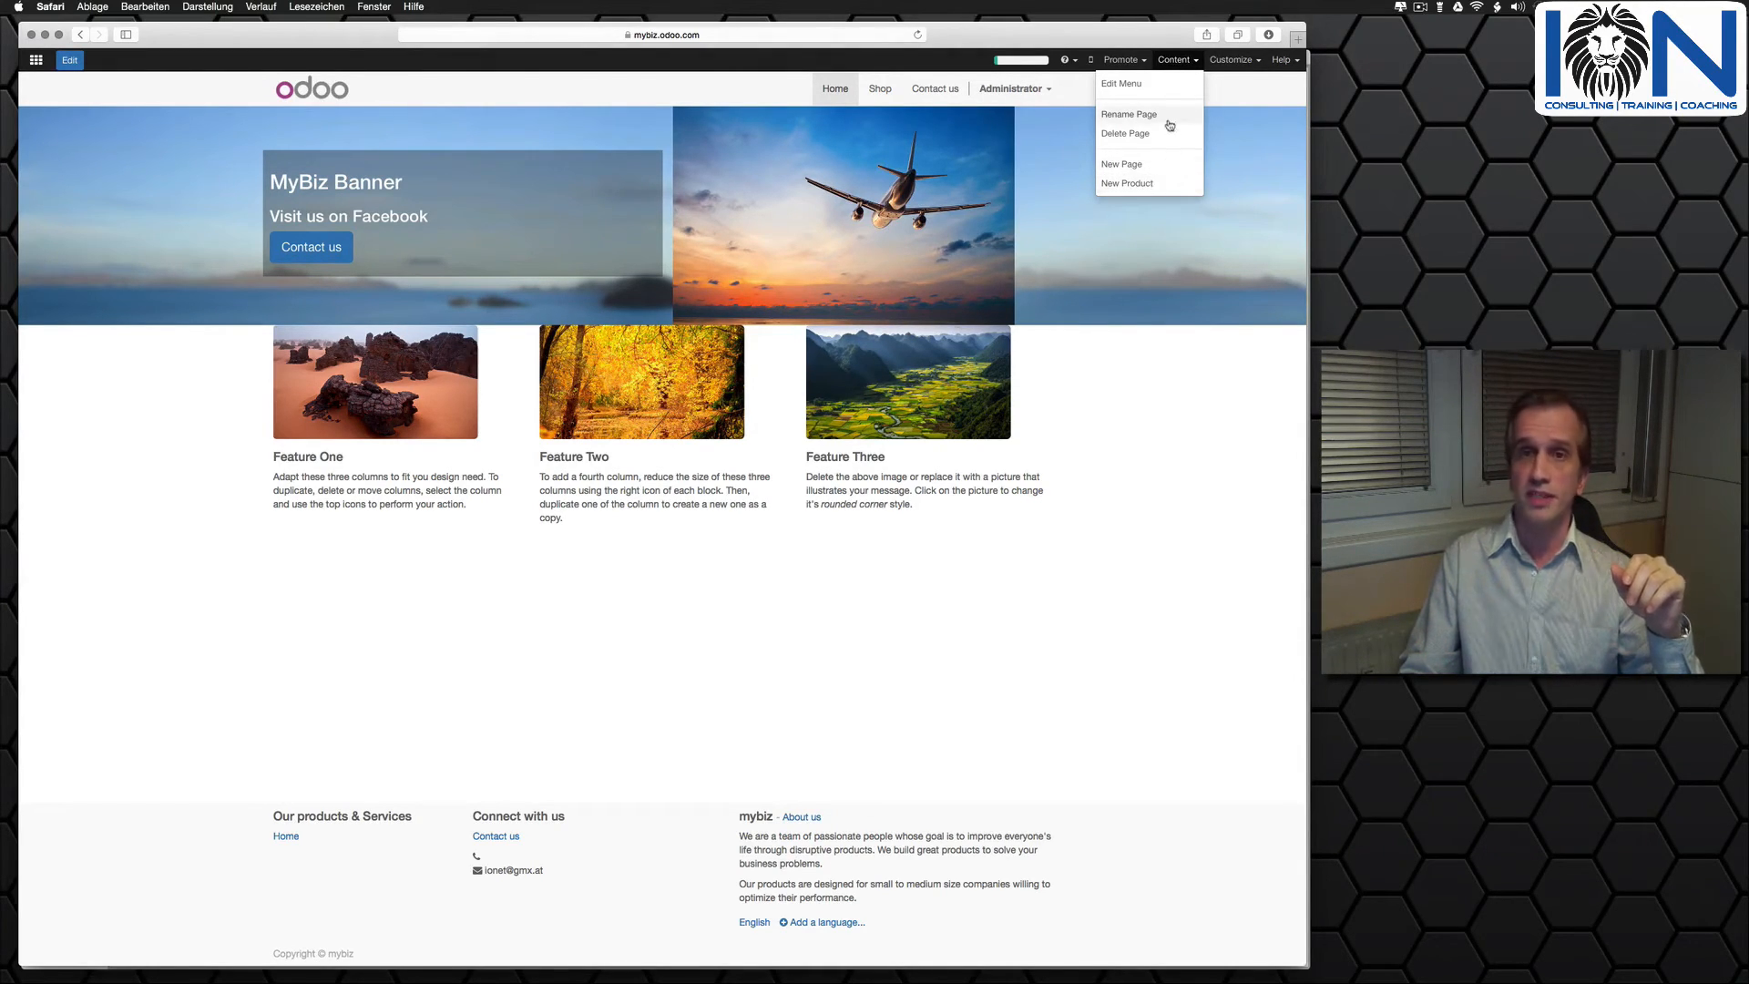
{"action": "left_click", "coordinate": [1228, 60]}
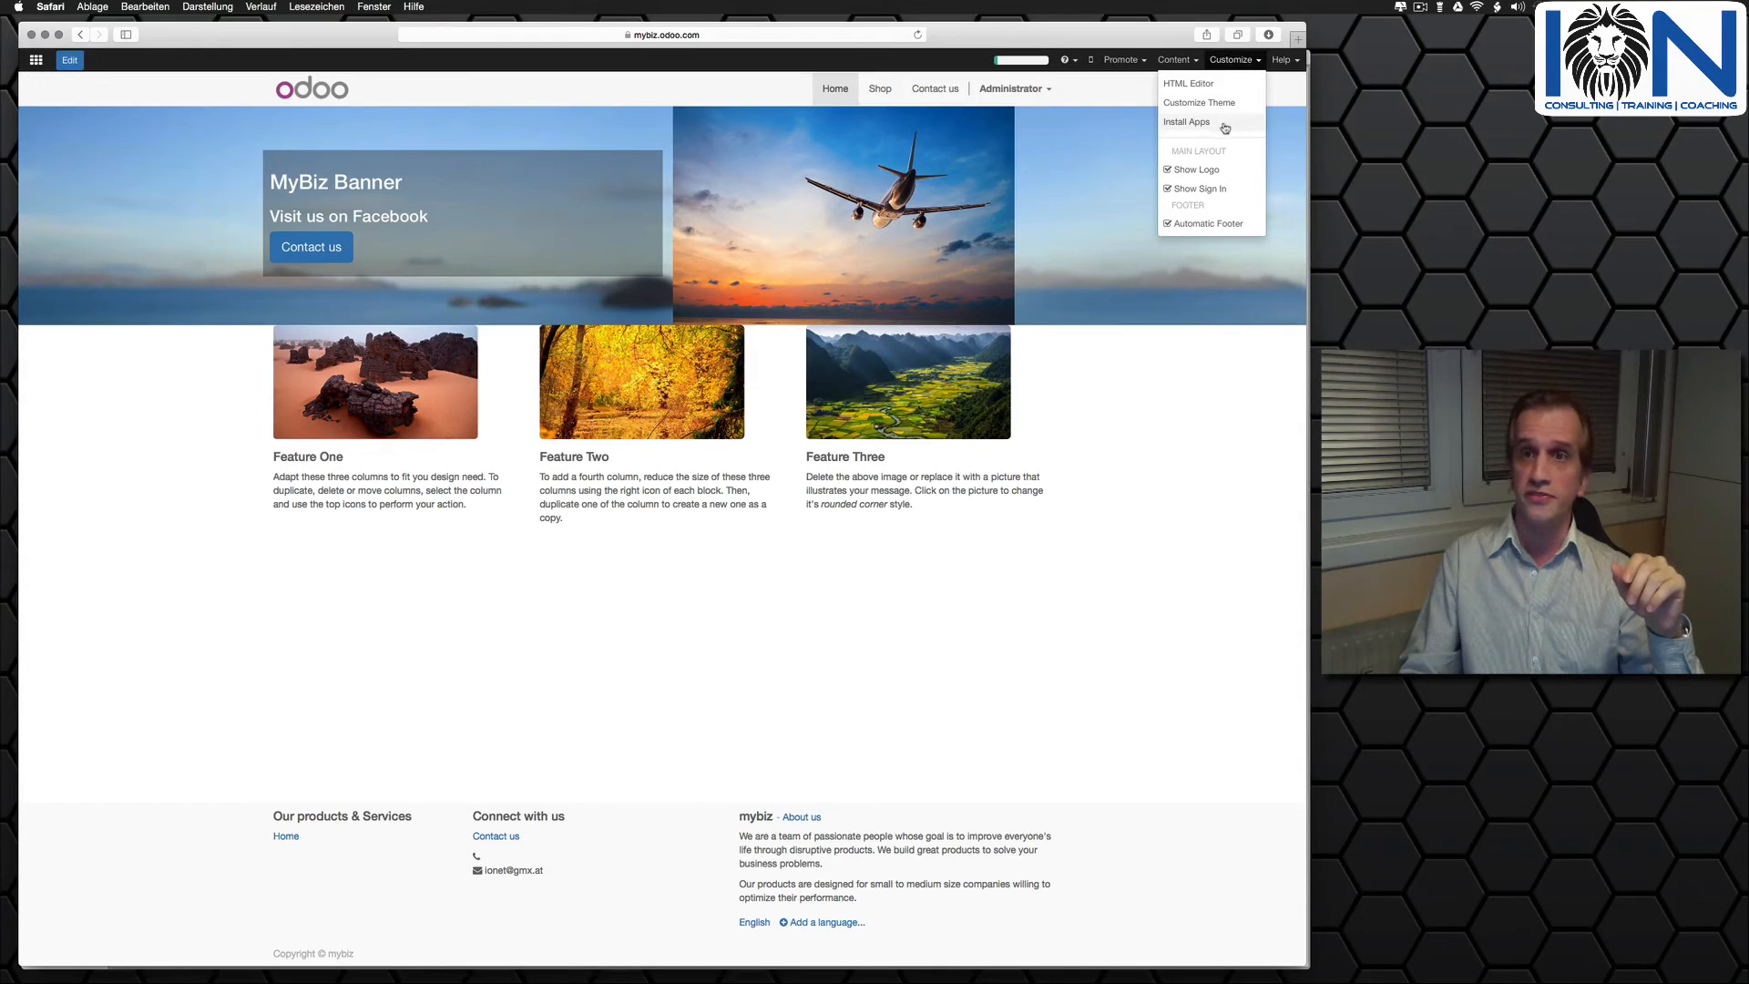
{"action": "left_click", "coordinate": [1195, 83]}
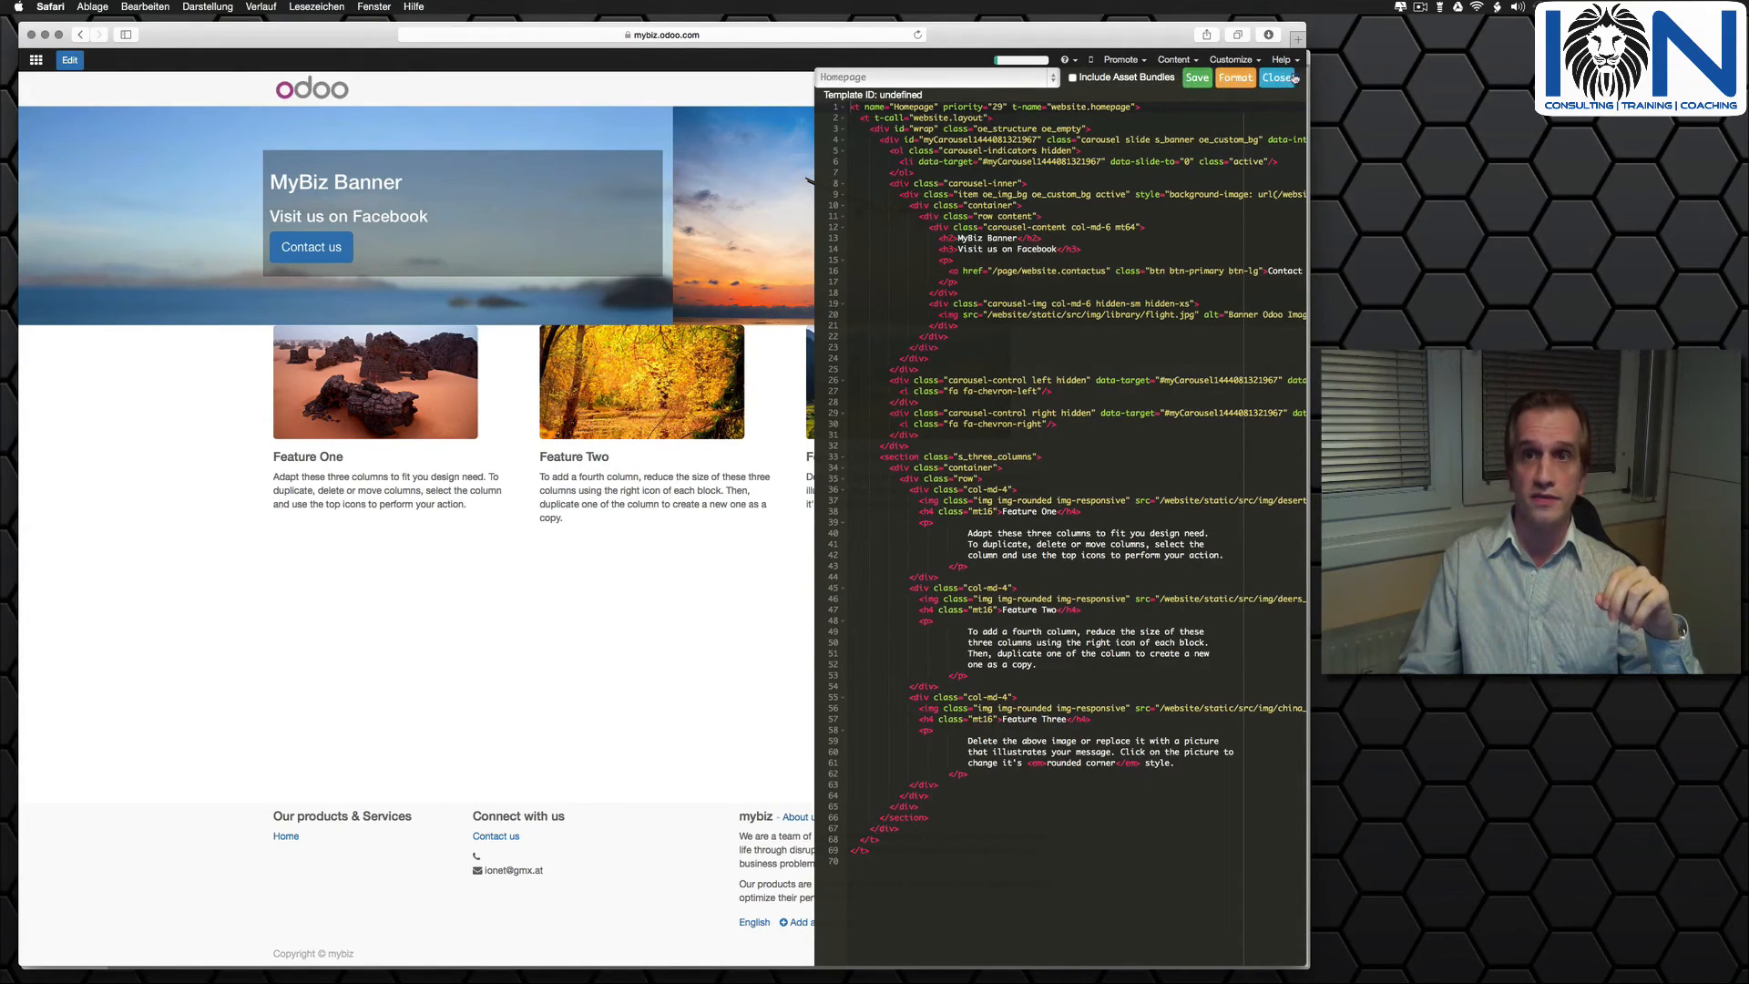
{"action": "left_click", "coordinate": [1276, 78]}
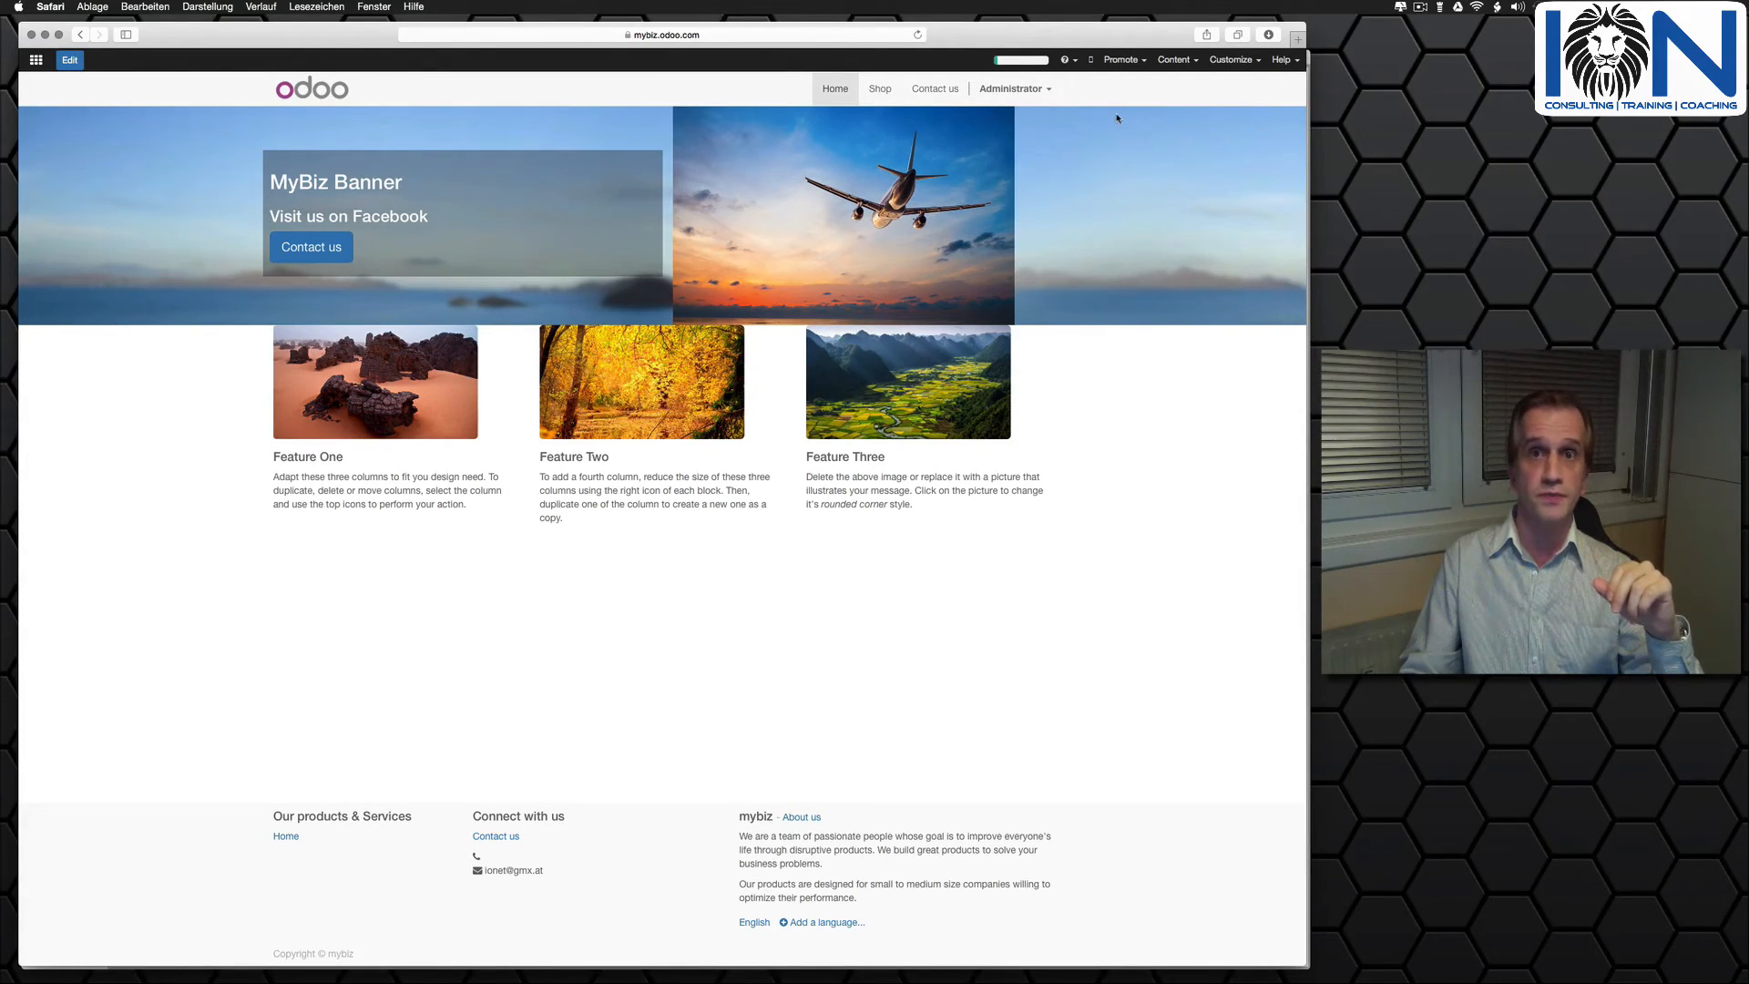
- Open the Shop page, look through its building blocks in edit mode, and discard the editing session
{"action": "left_click", "coordinate": [872, 91]}
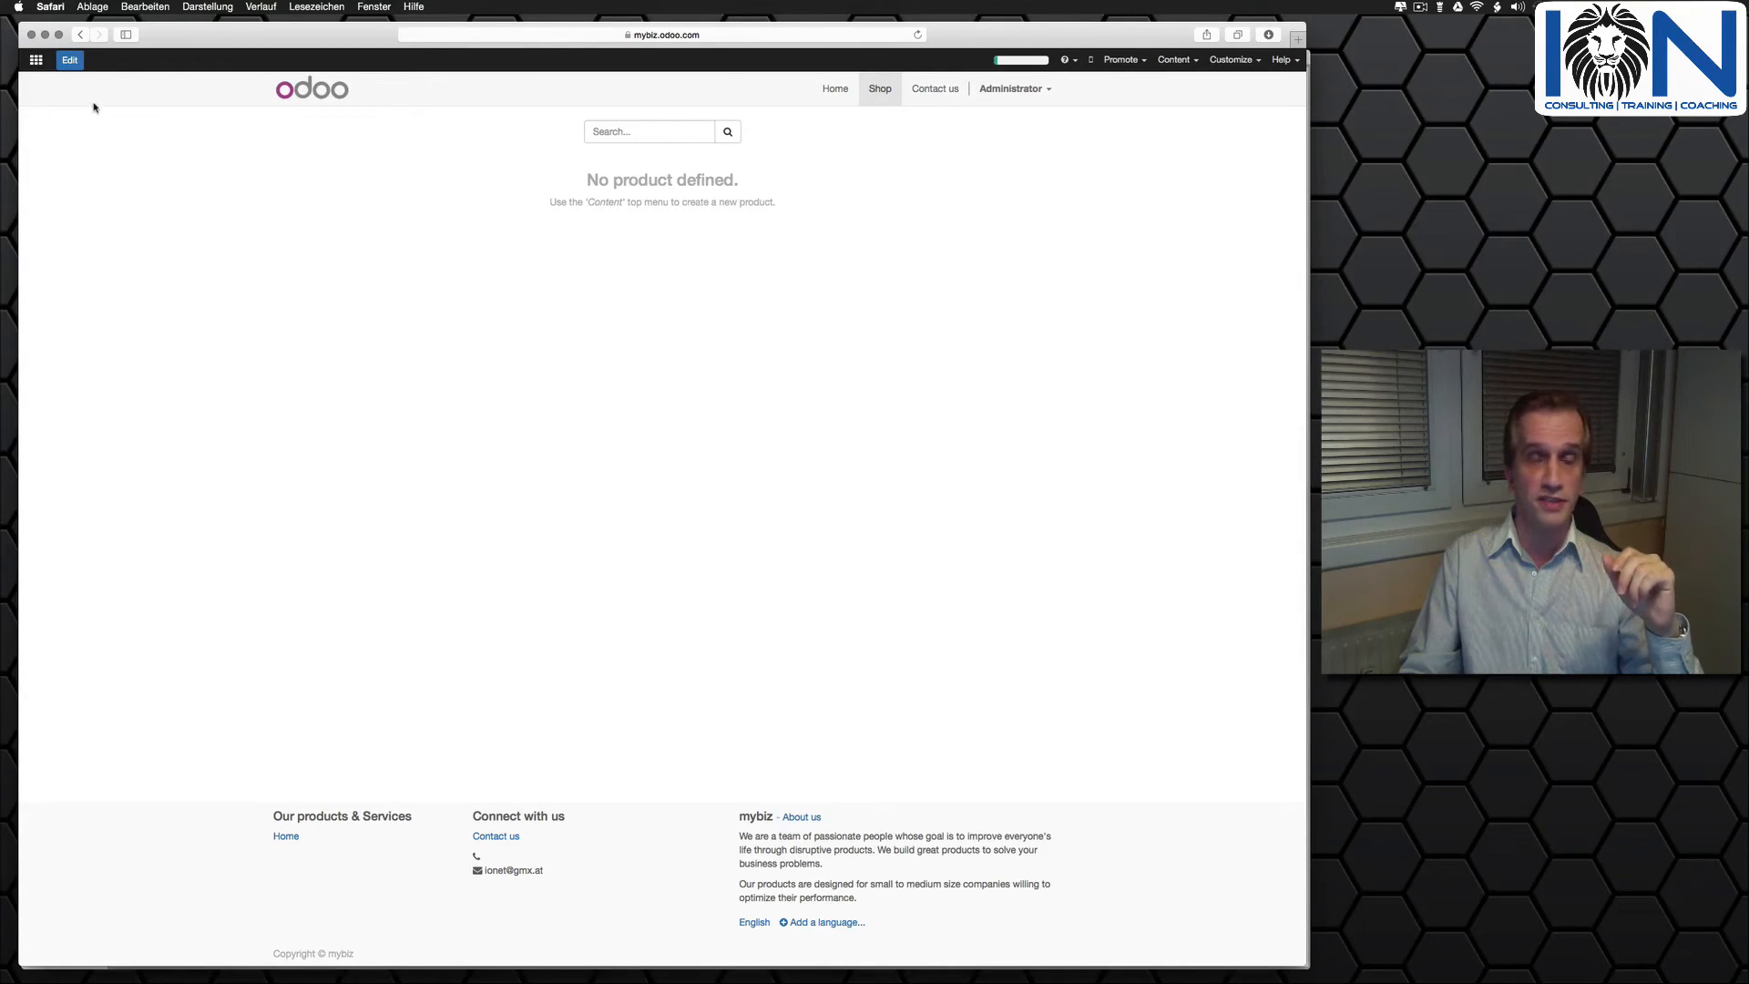
{"action": "left_click", "coordinate": [71, 61]}
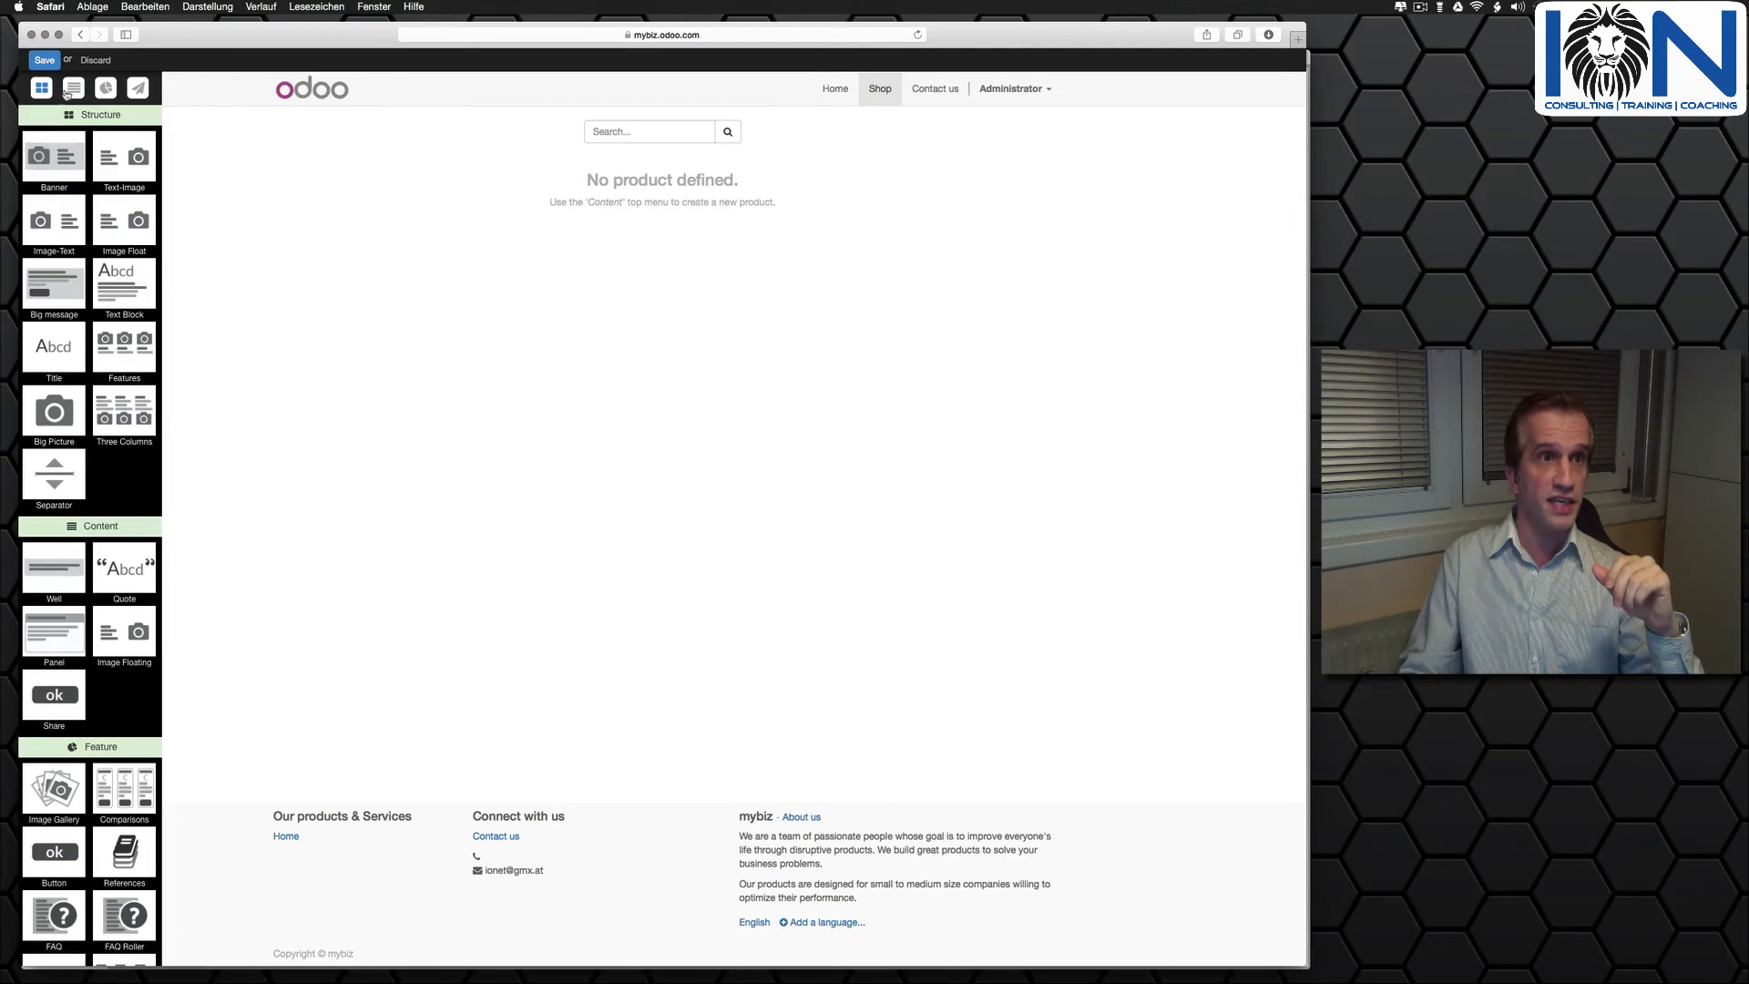
{"action": "scroll", "coordinate": [94, 569], "scroll_direction": "down", "scroll_amount": 5}
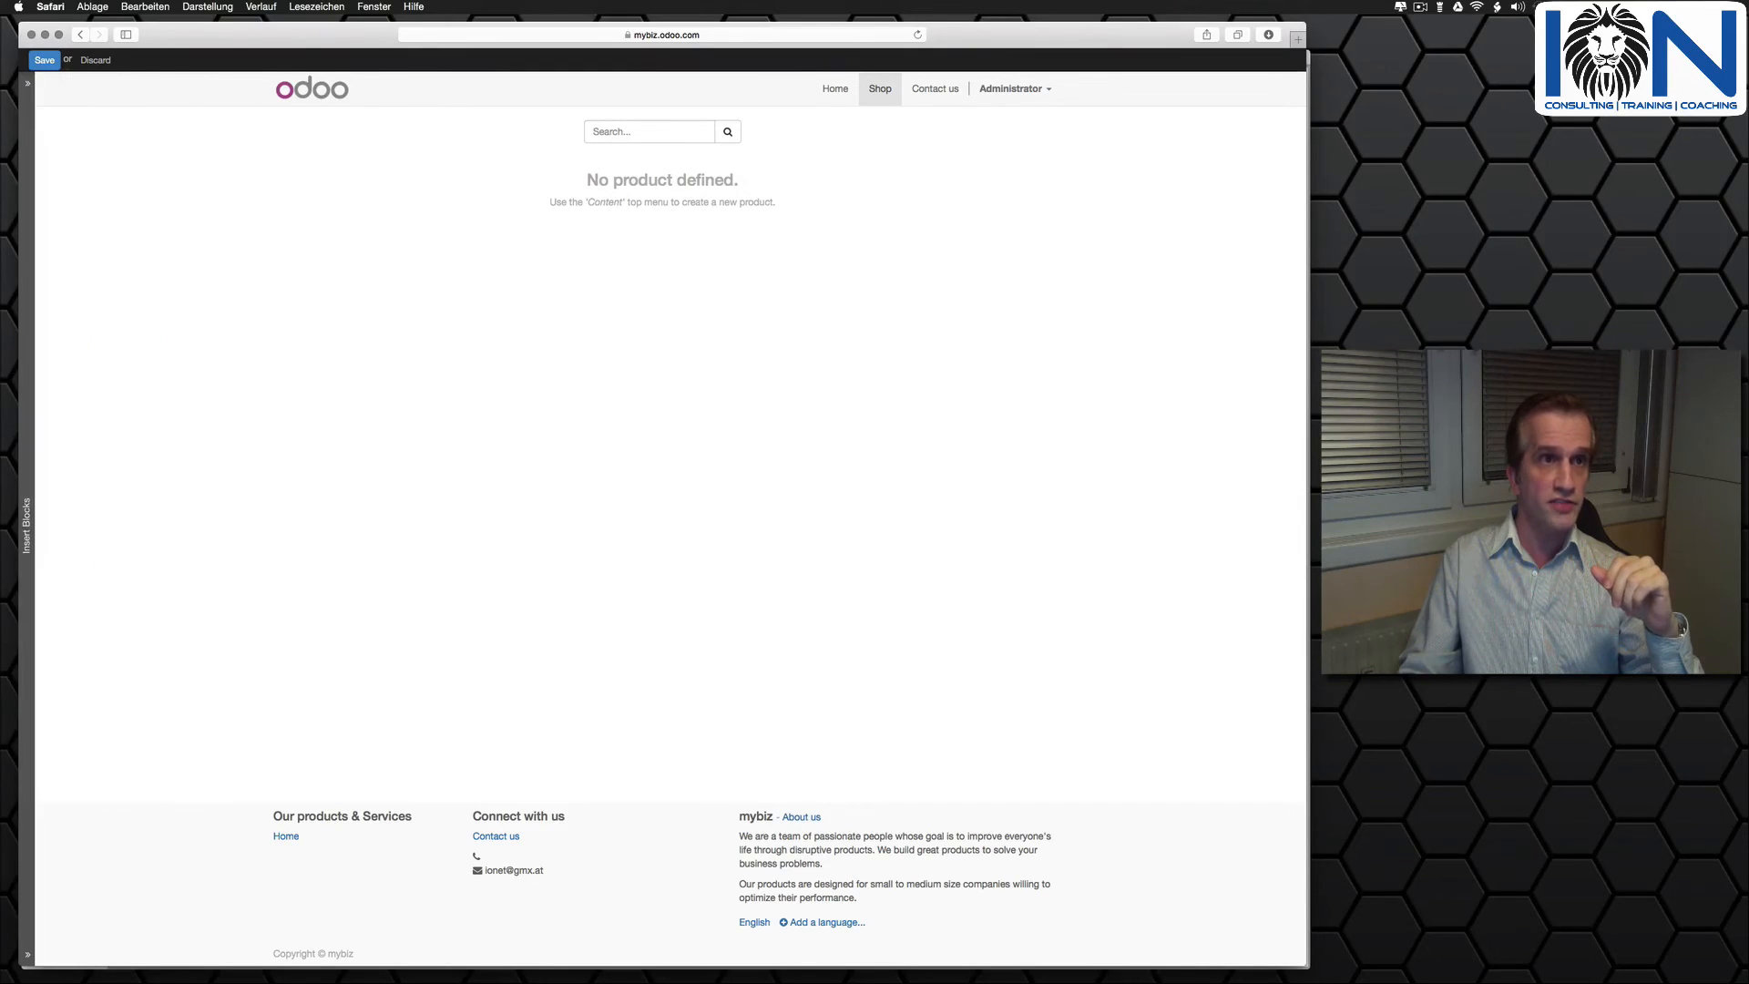
{"action": "left_click", "coordinate": [96, 61]}
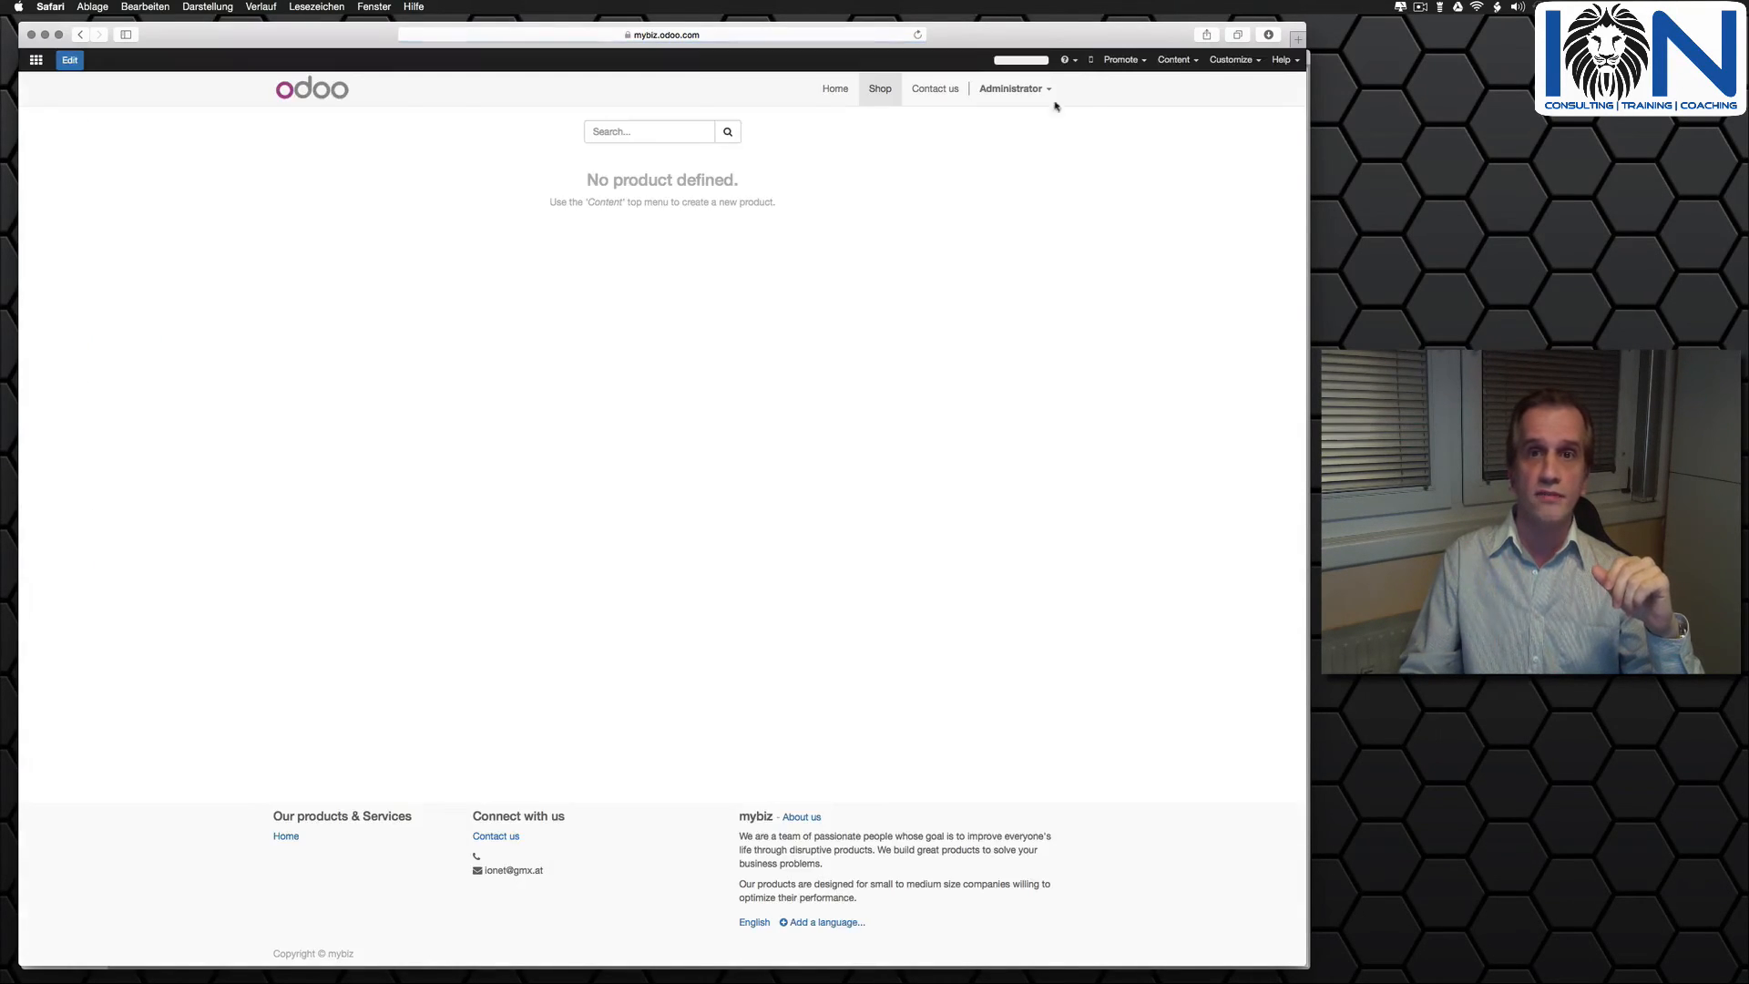
- Create a new shop product named "MyBiz Product"
{"action": "left_click", "coordinate": [1174, 60]}
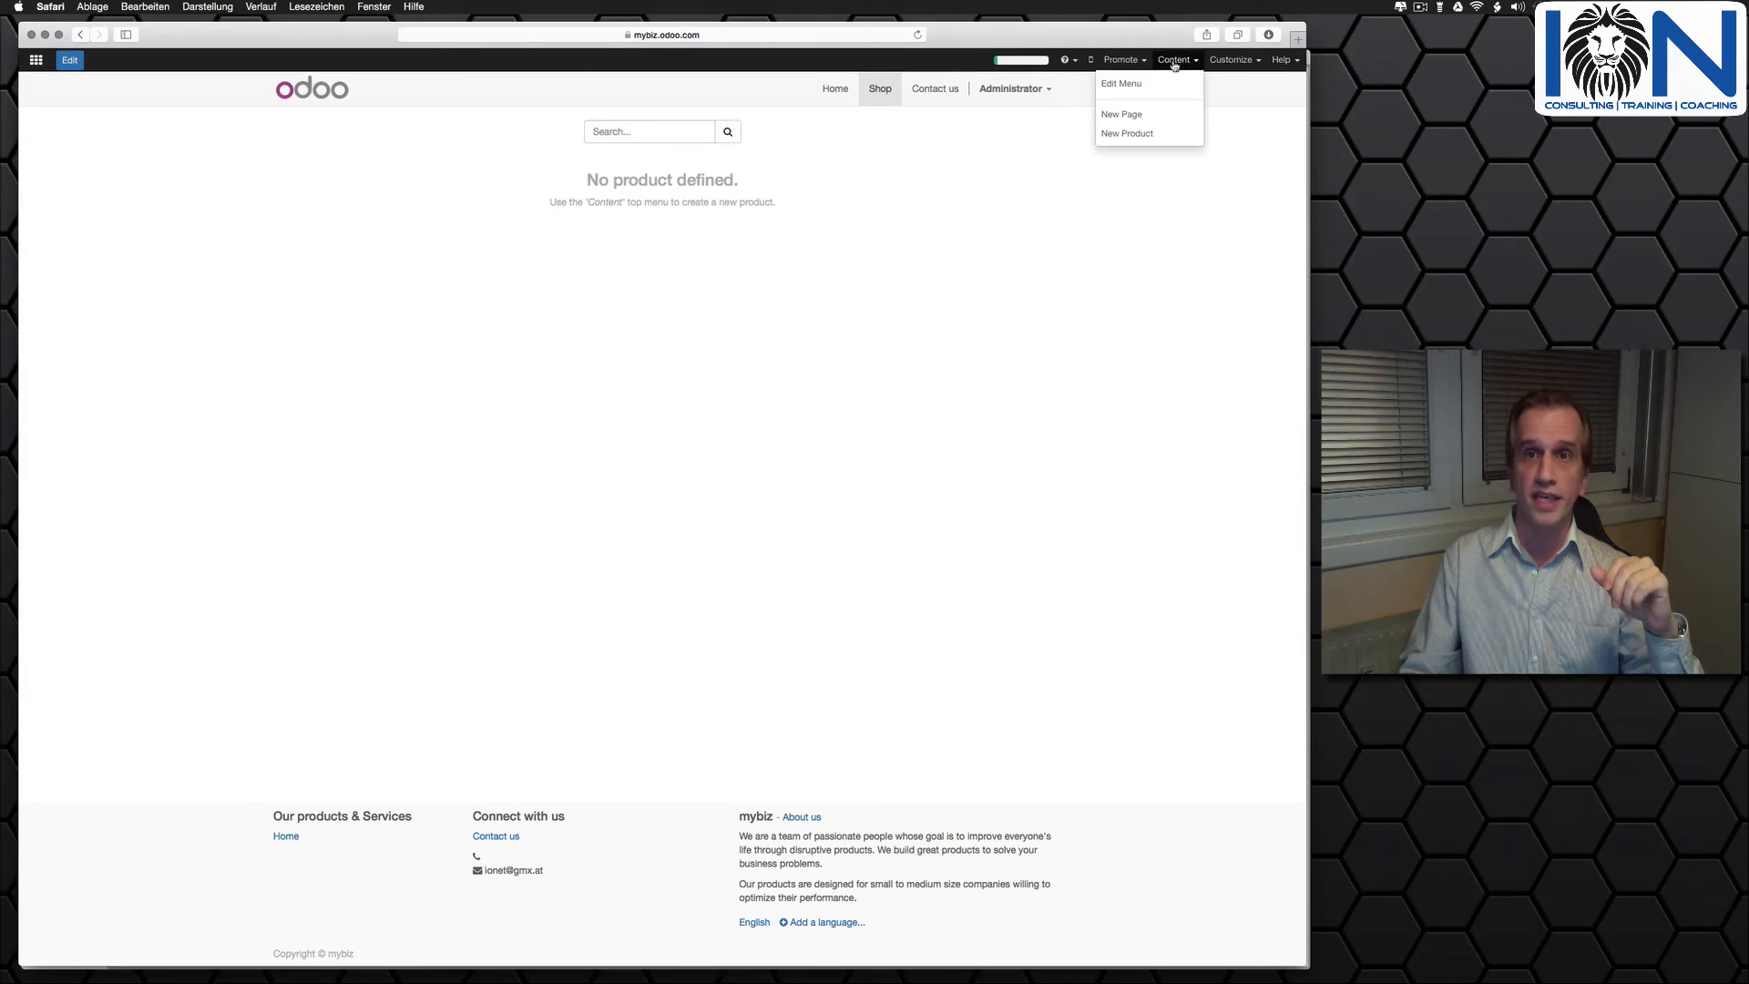
{"action": "left_click", "coordinate": [1135, 135]}
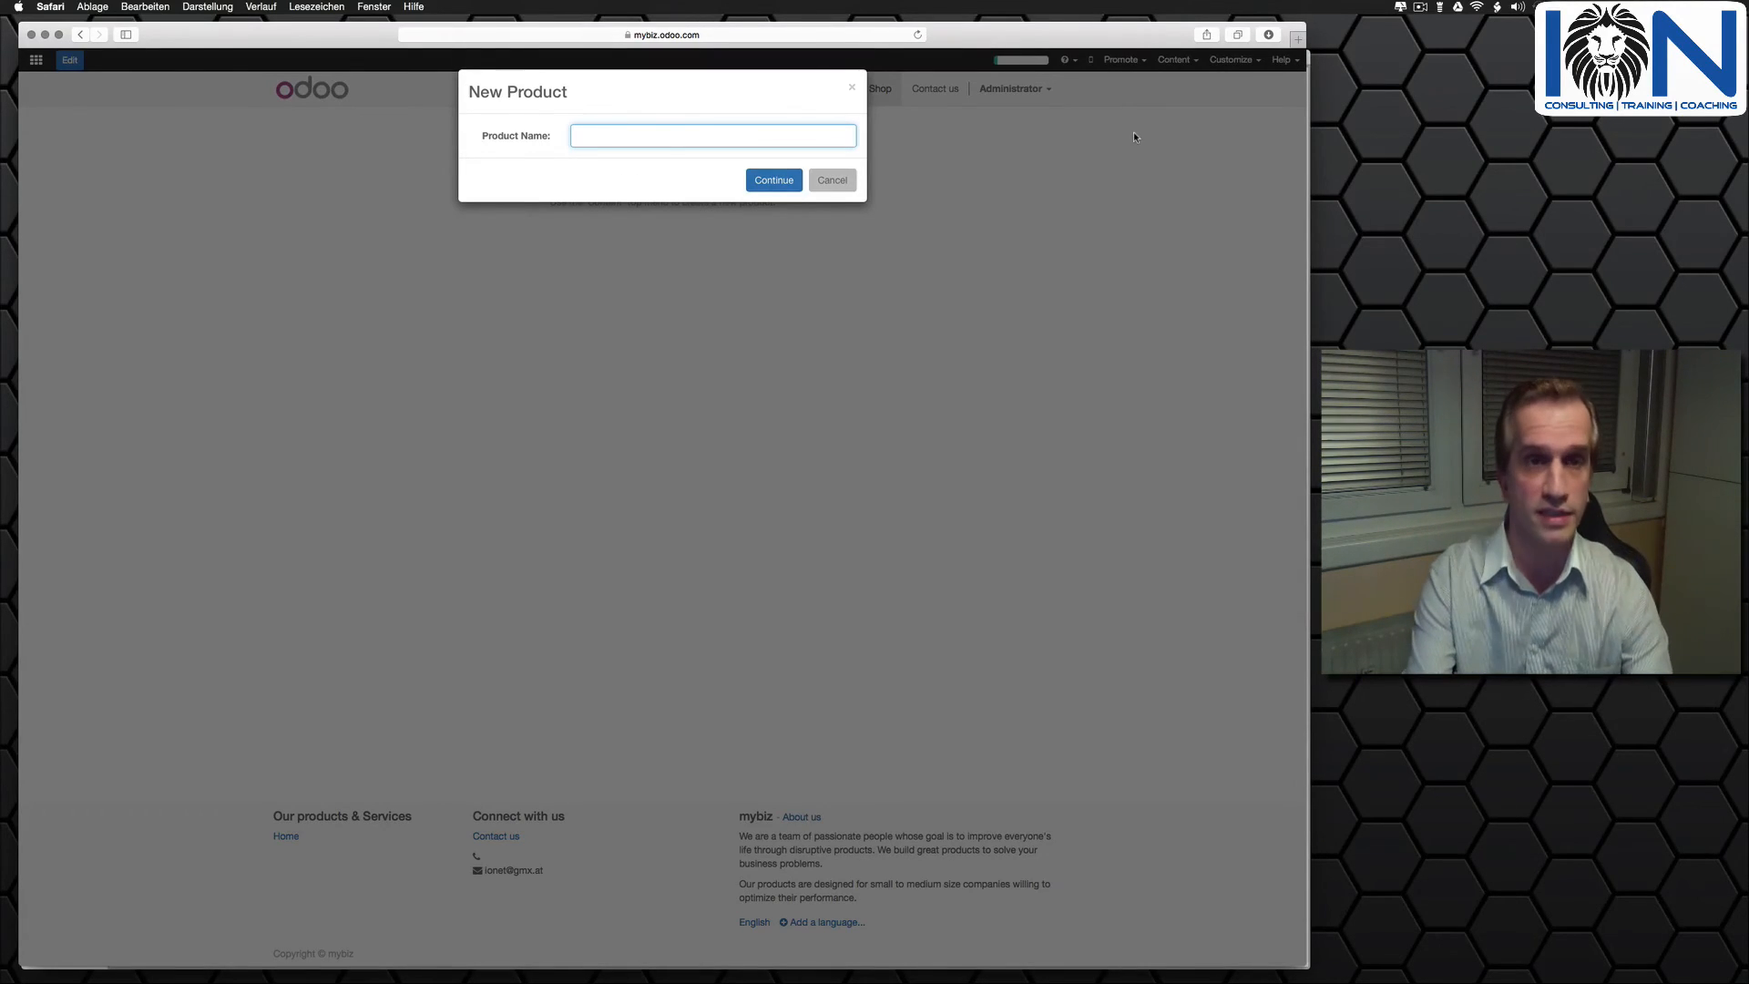
{"action": "type", "text": "MyBiz"}
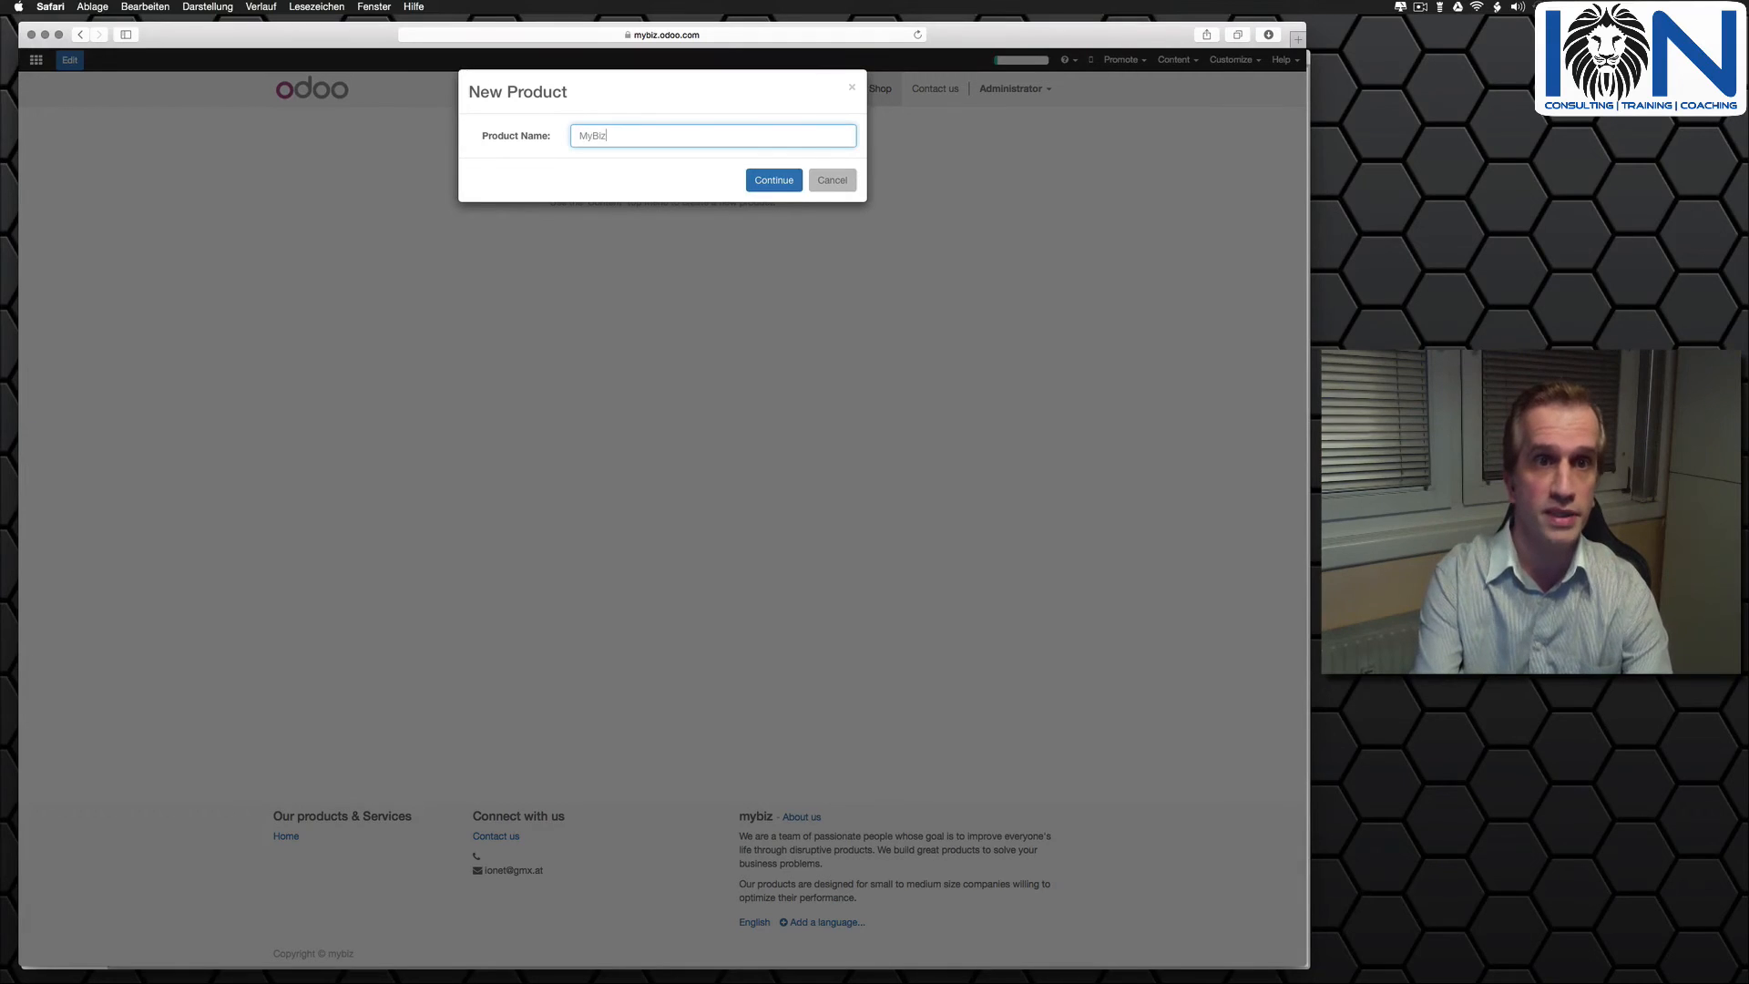
{"action": "type", "text": " Product"}
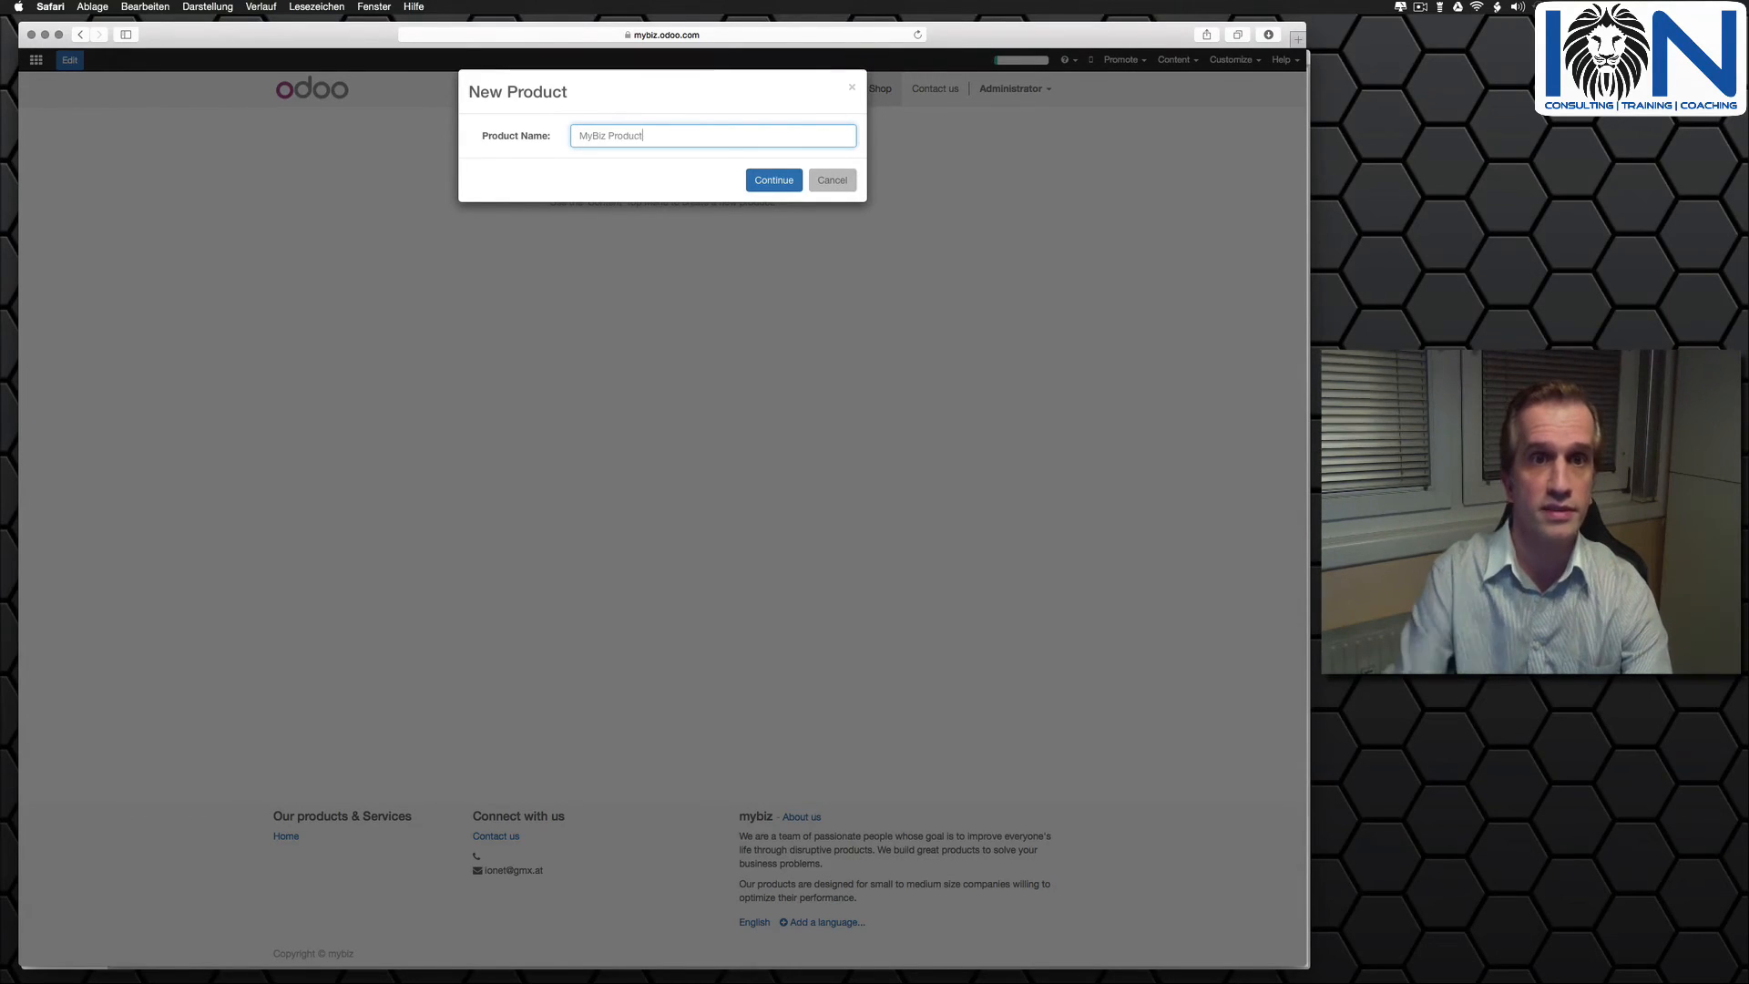
{"action": "left_click", "coordinate": [775, 180]}
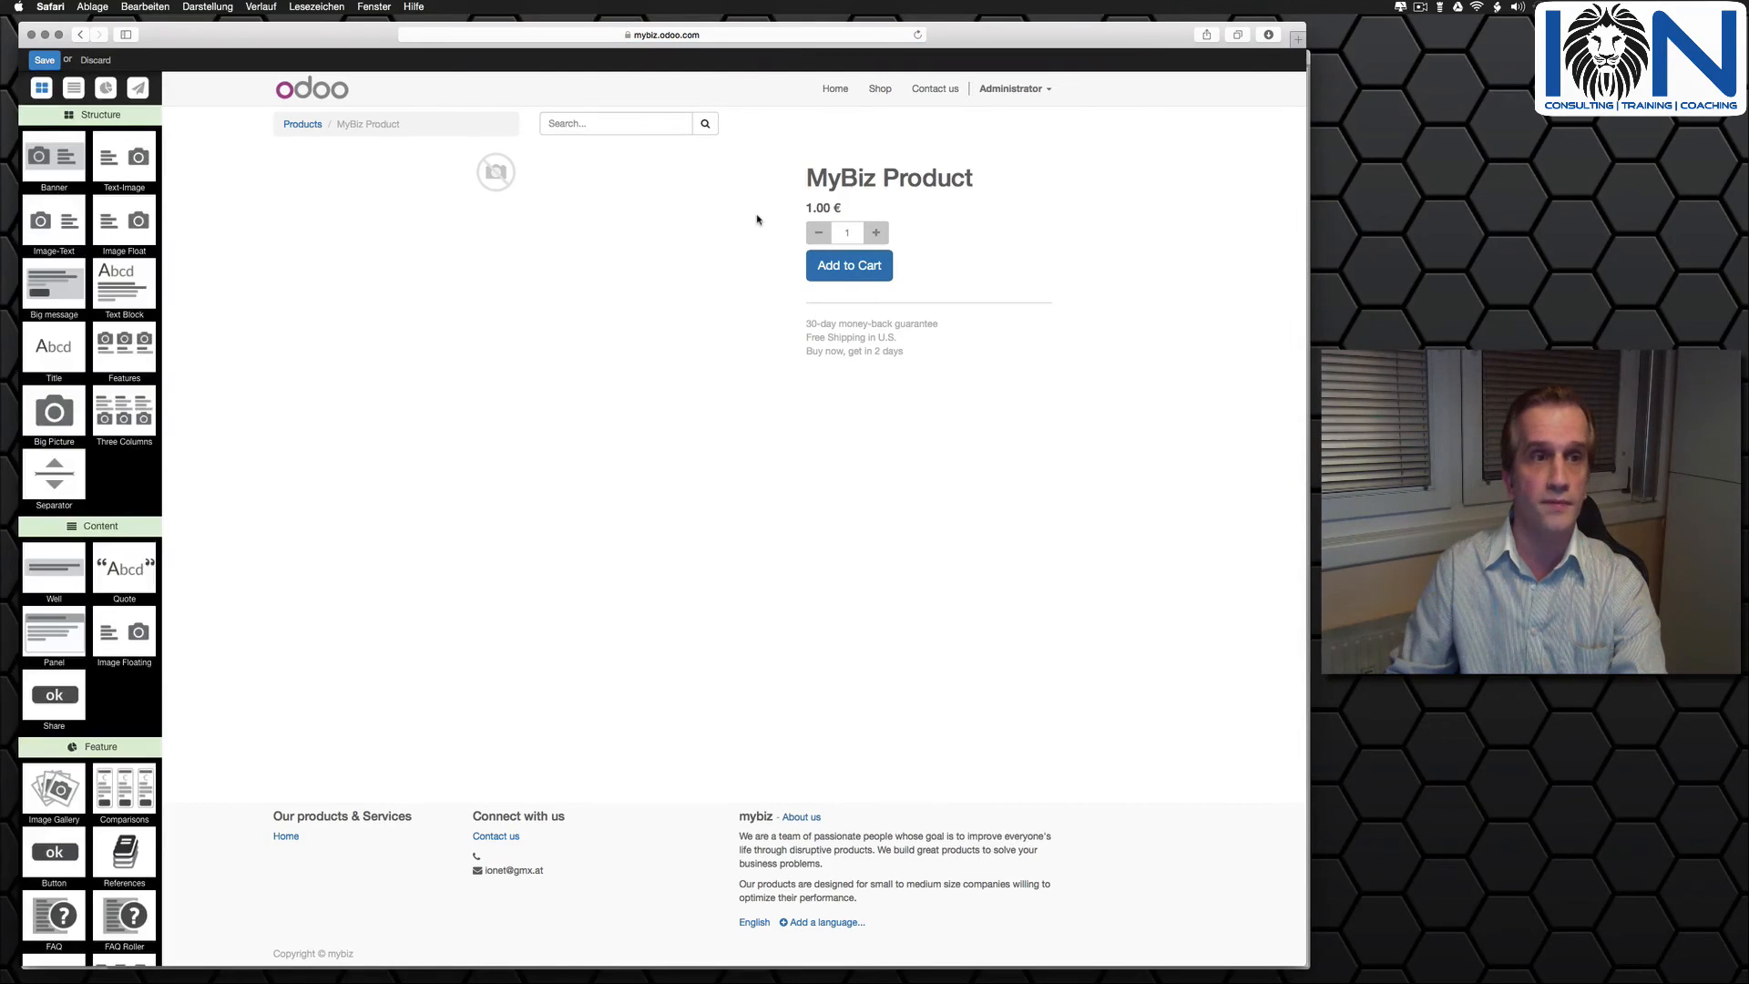
- Set the product's image to the desktop computer picture from the media library and its price to 1000.00 €
{"action": "double_click", "coordinate": [494, 173]}
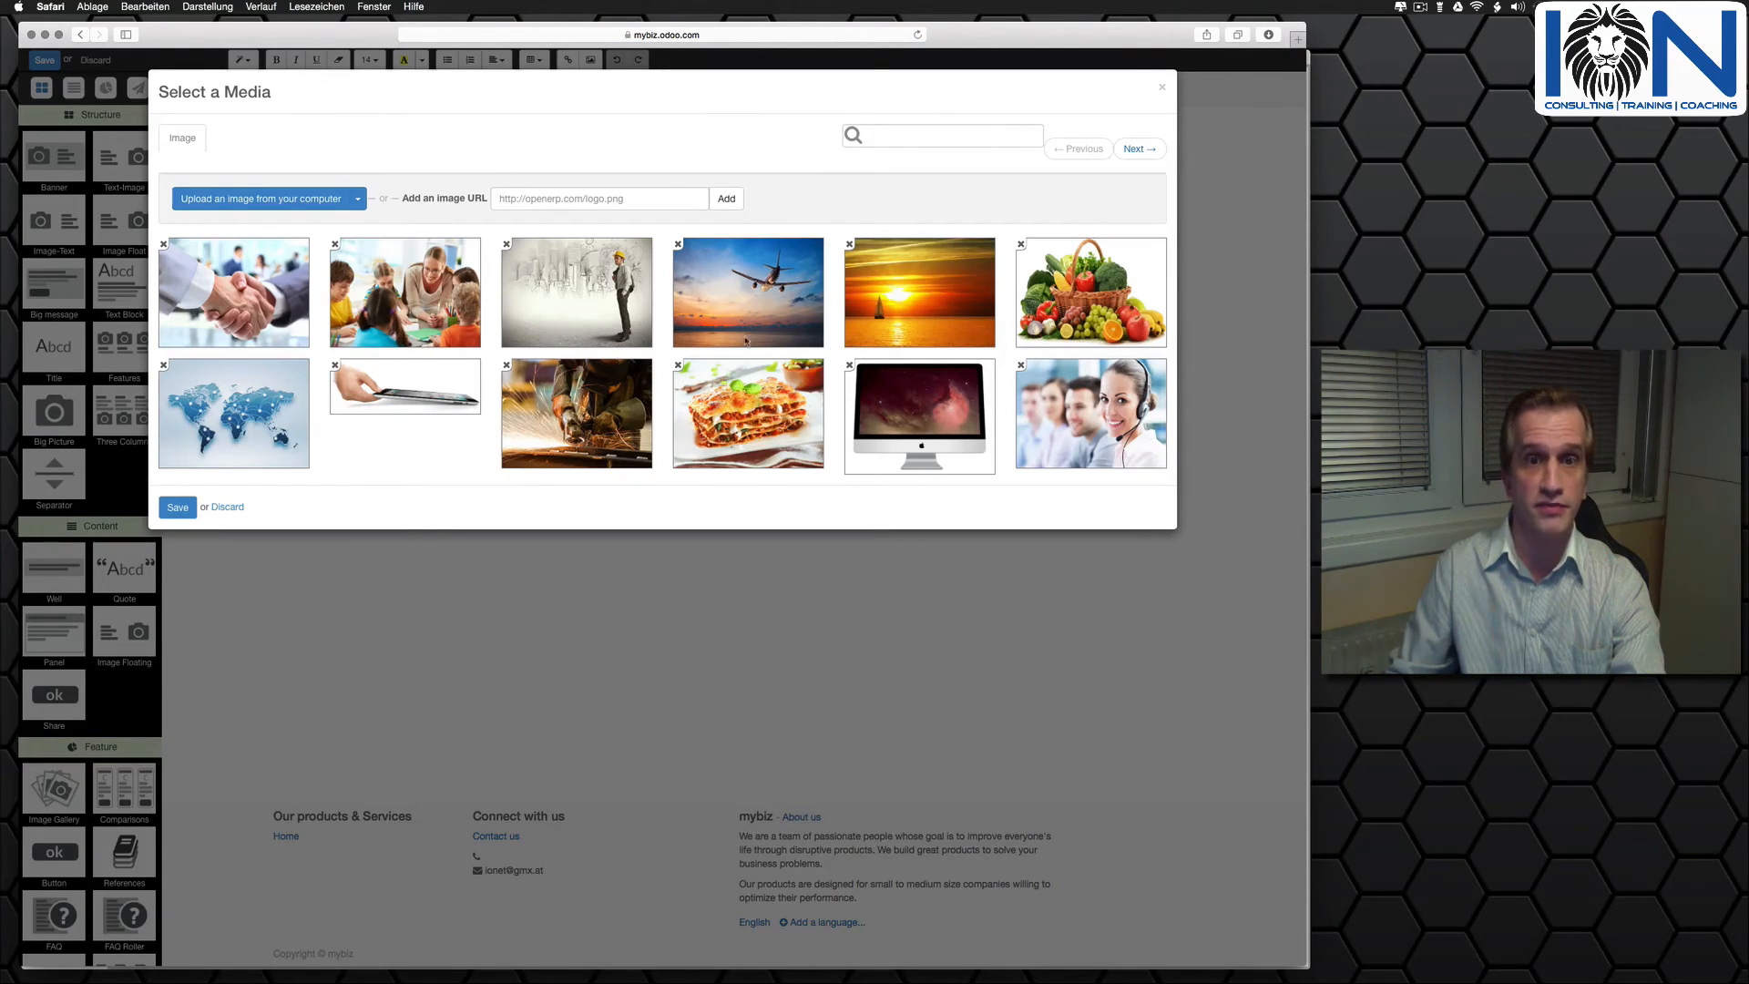
{"action": "left_click", "coordinate": [761, 402]}
{"action": "left_click", "coordinate": [869, 423]}
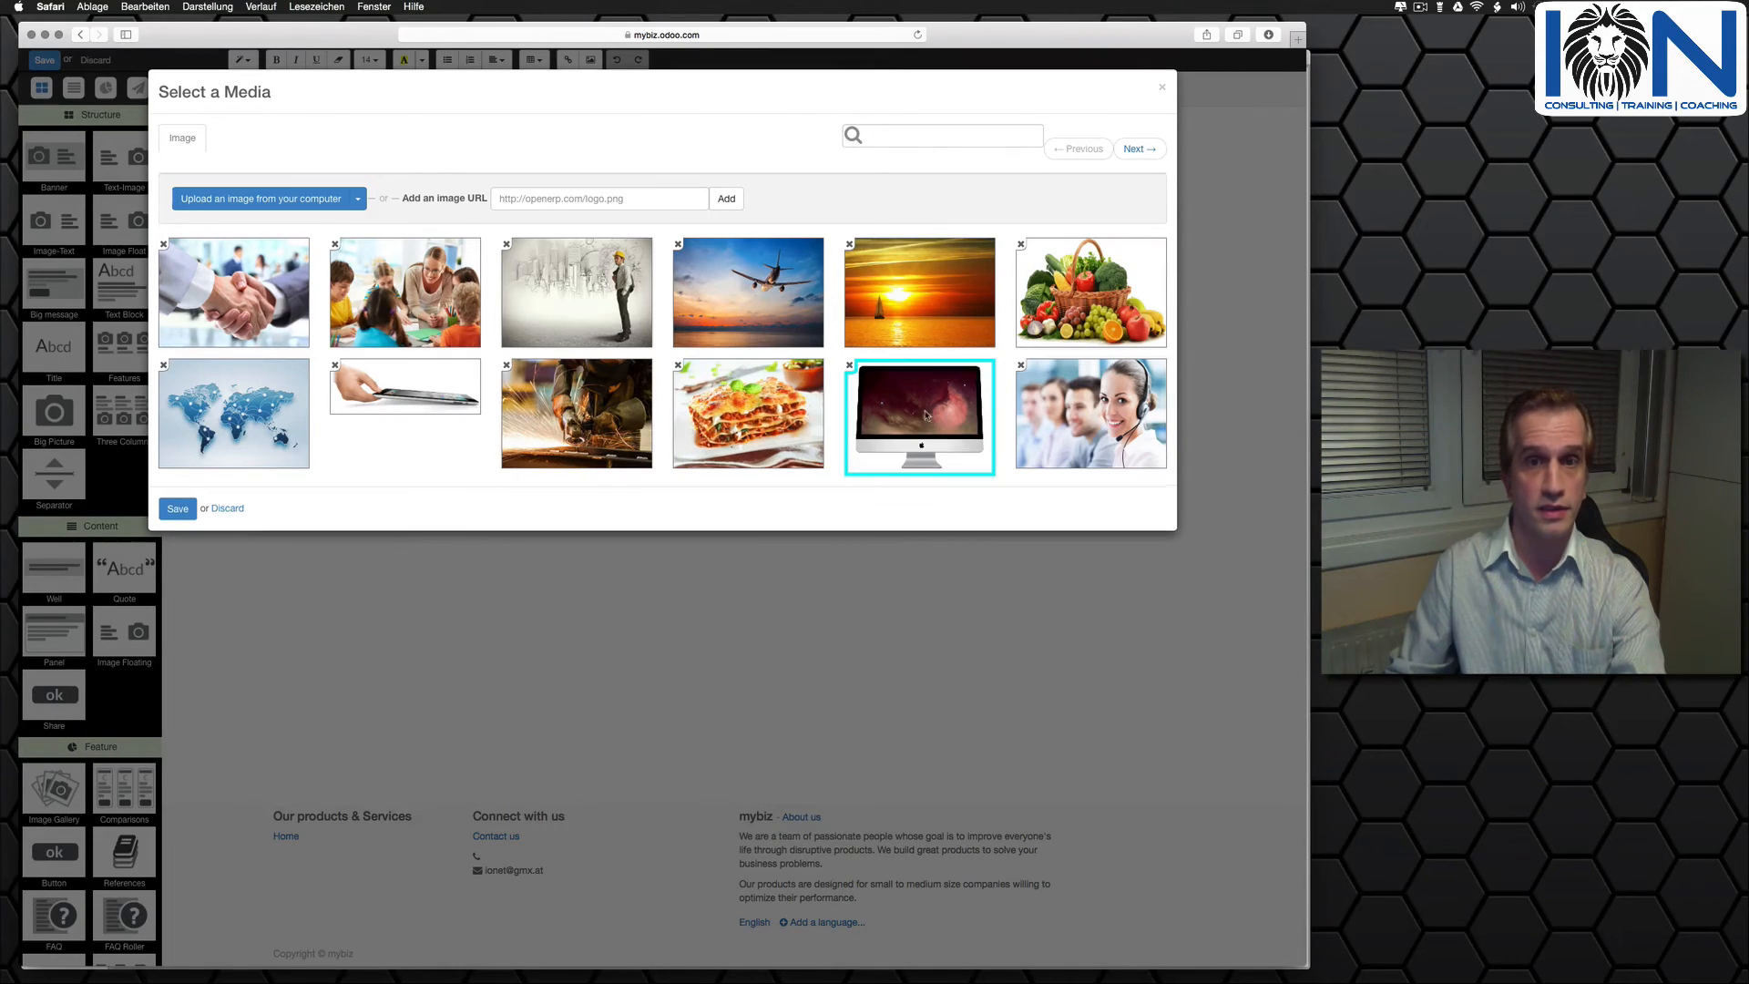
{"action": "left_click", "coordinate": [176, 510]}
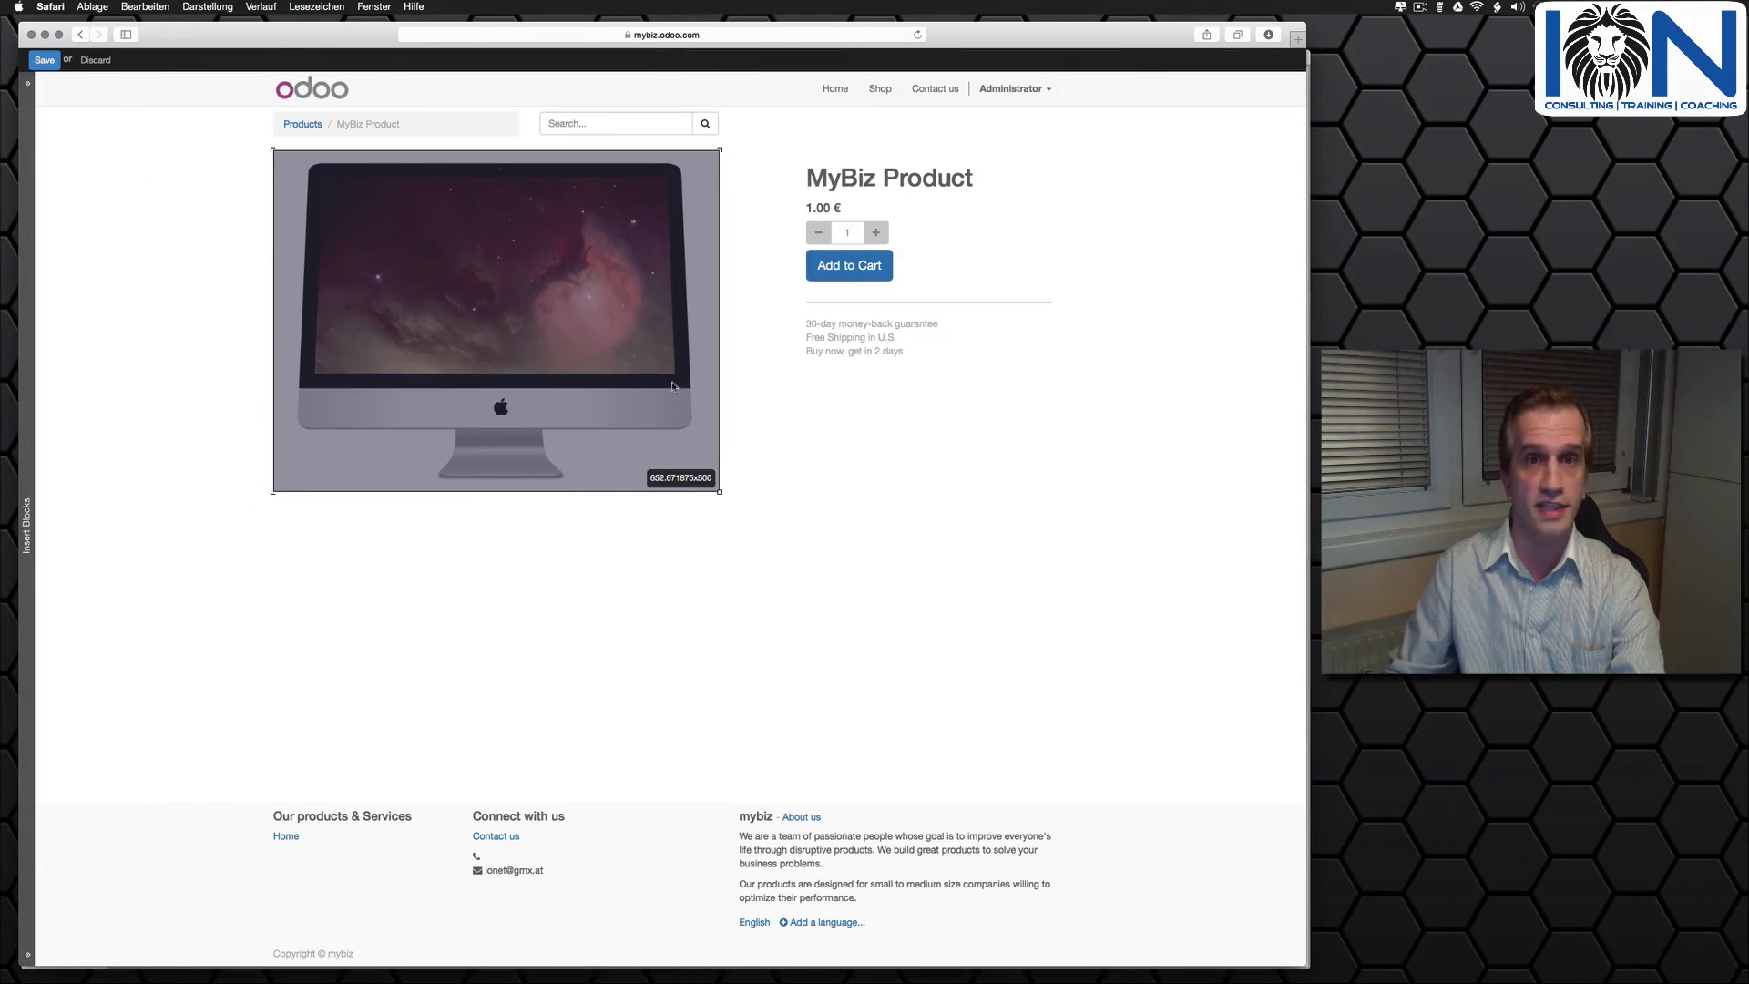
{"action": "left_click", "coordinate": [810, 215]}
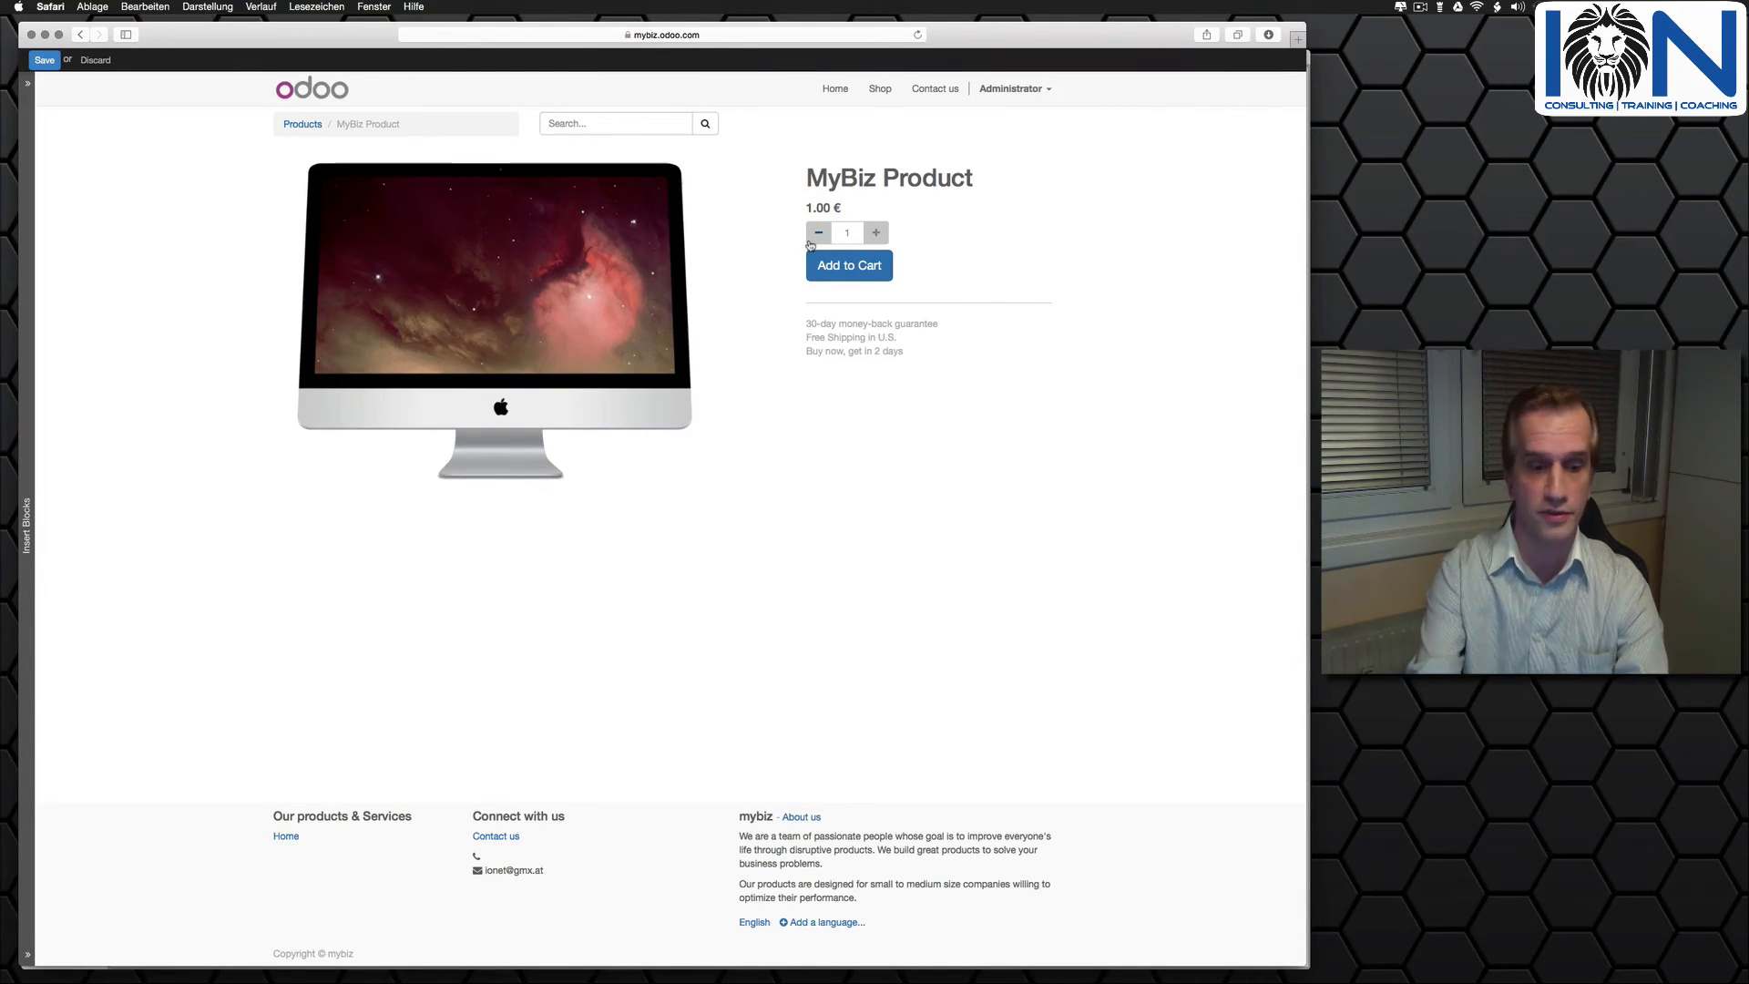
{"action": "type", "text": "000"}
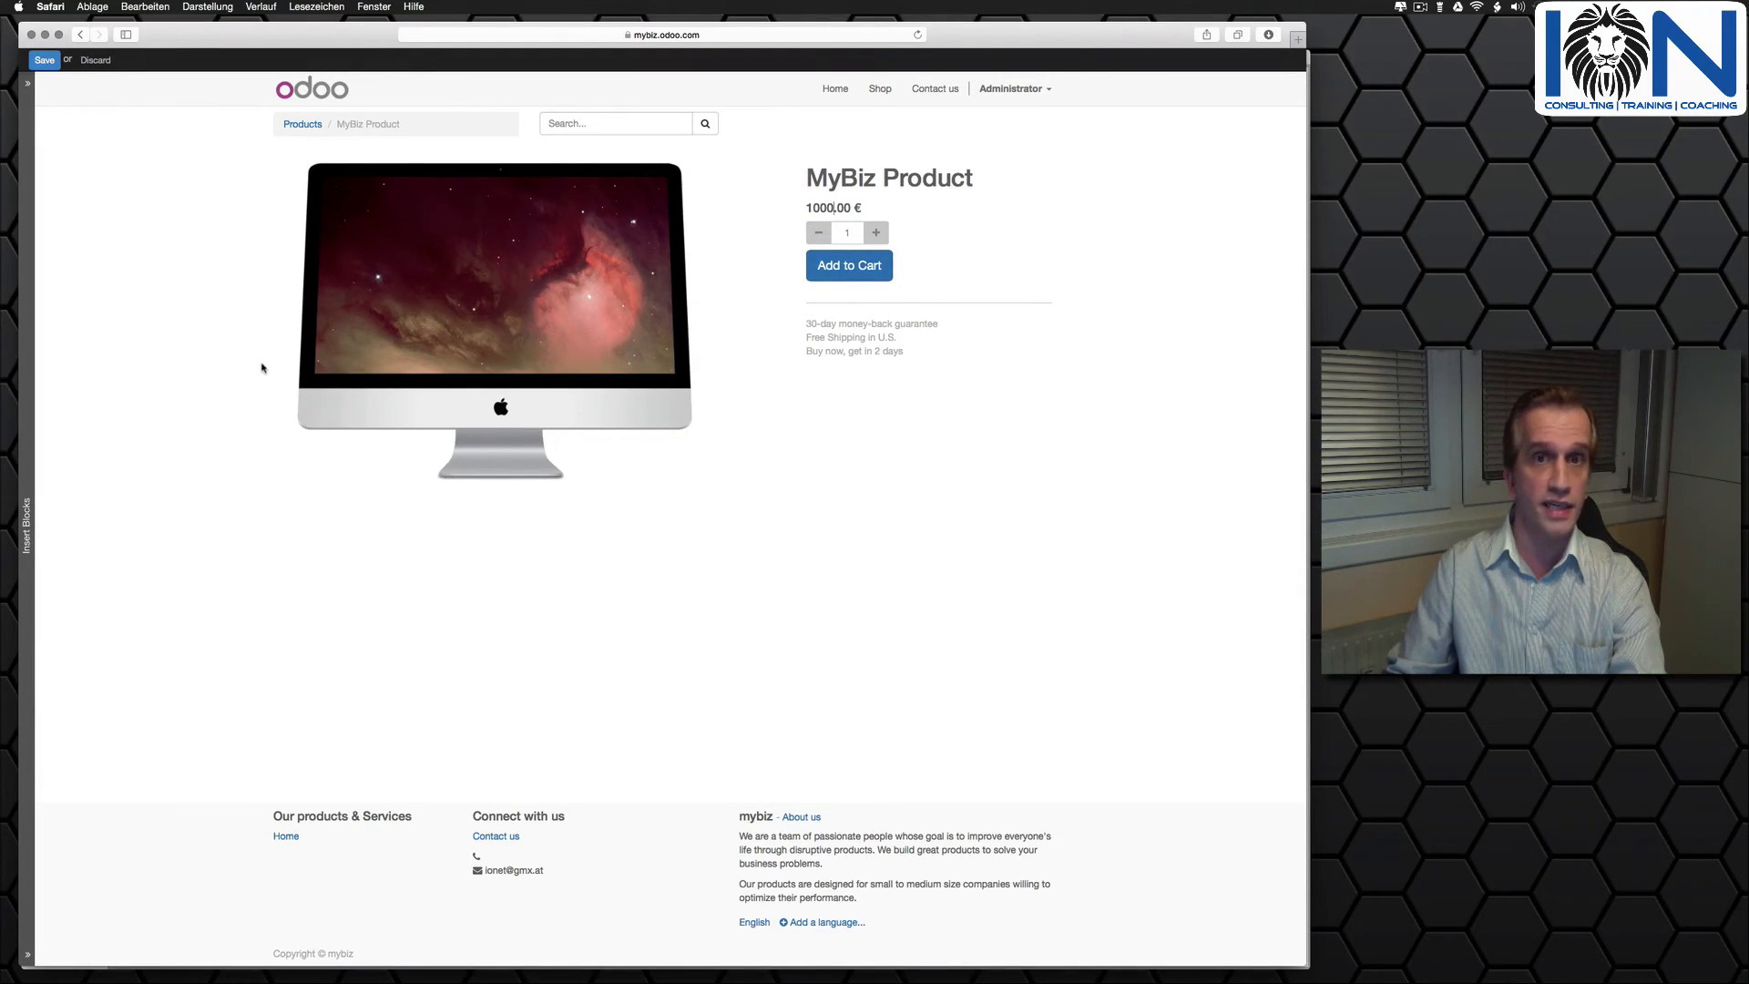
- Insert a Three Columns block below the product image and save the product page
{"action": "mouse_move", "coordinate": [28, 284]}
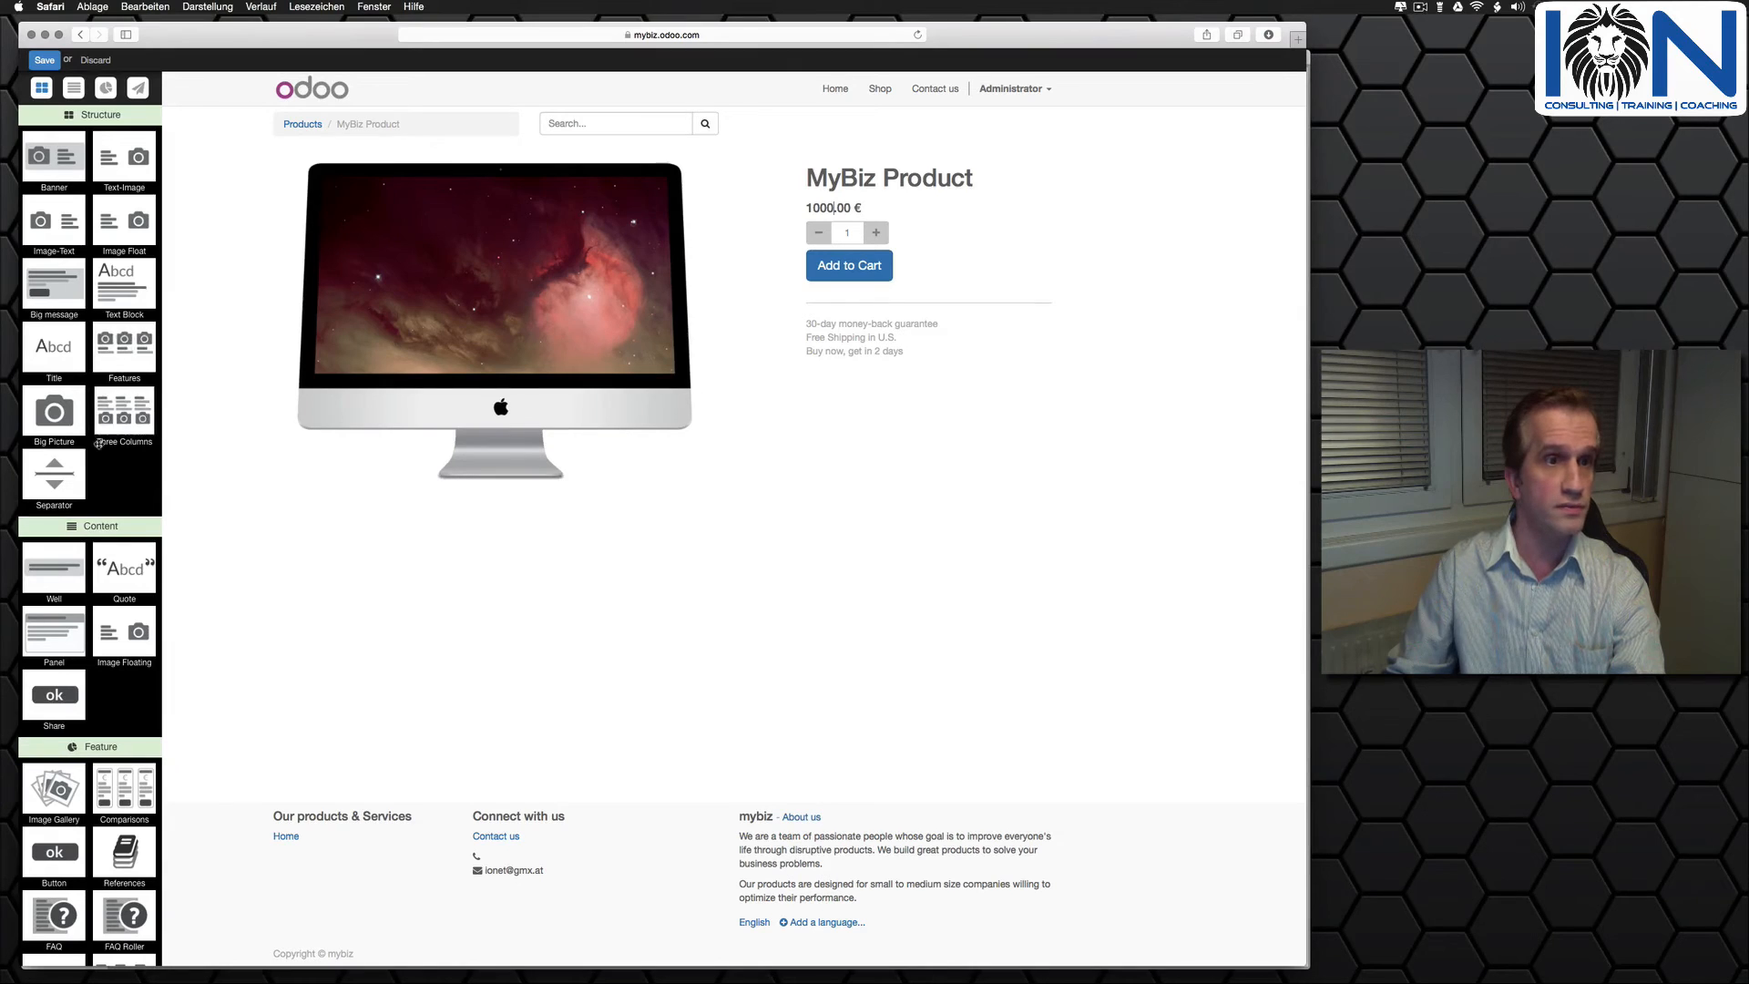
{"action": "left_click_drag", "start_coordinate": [127, 409], "coordinate": [392, 514]}
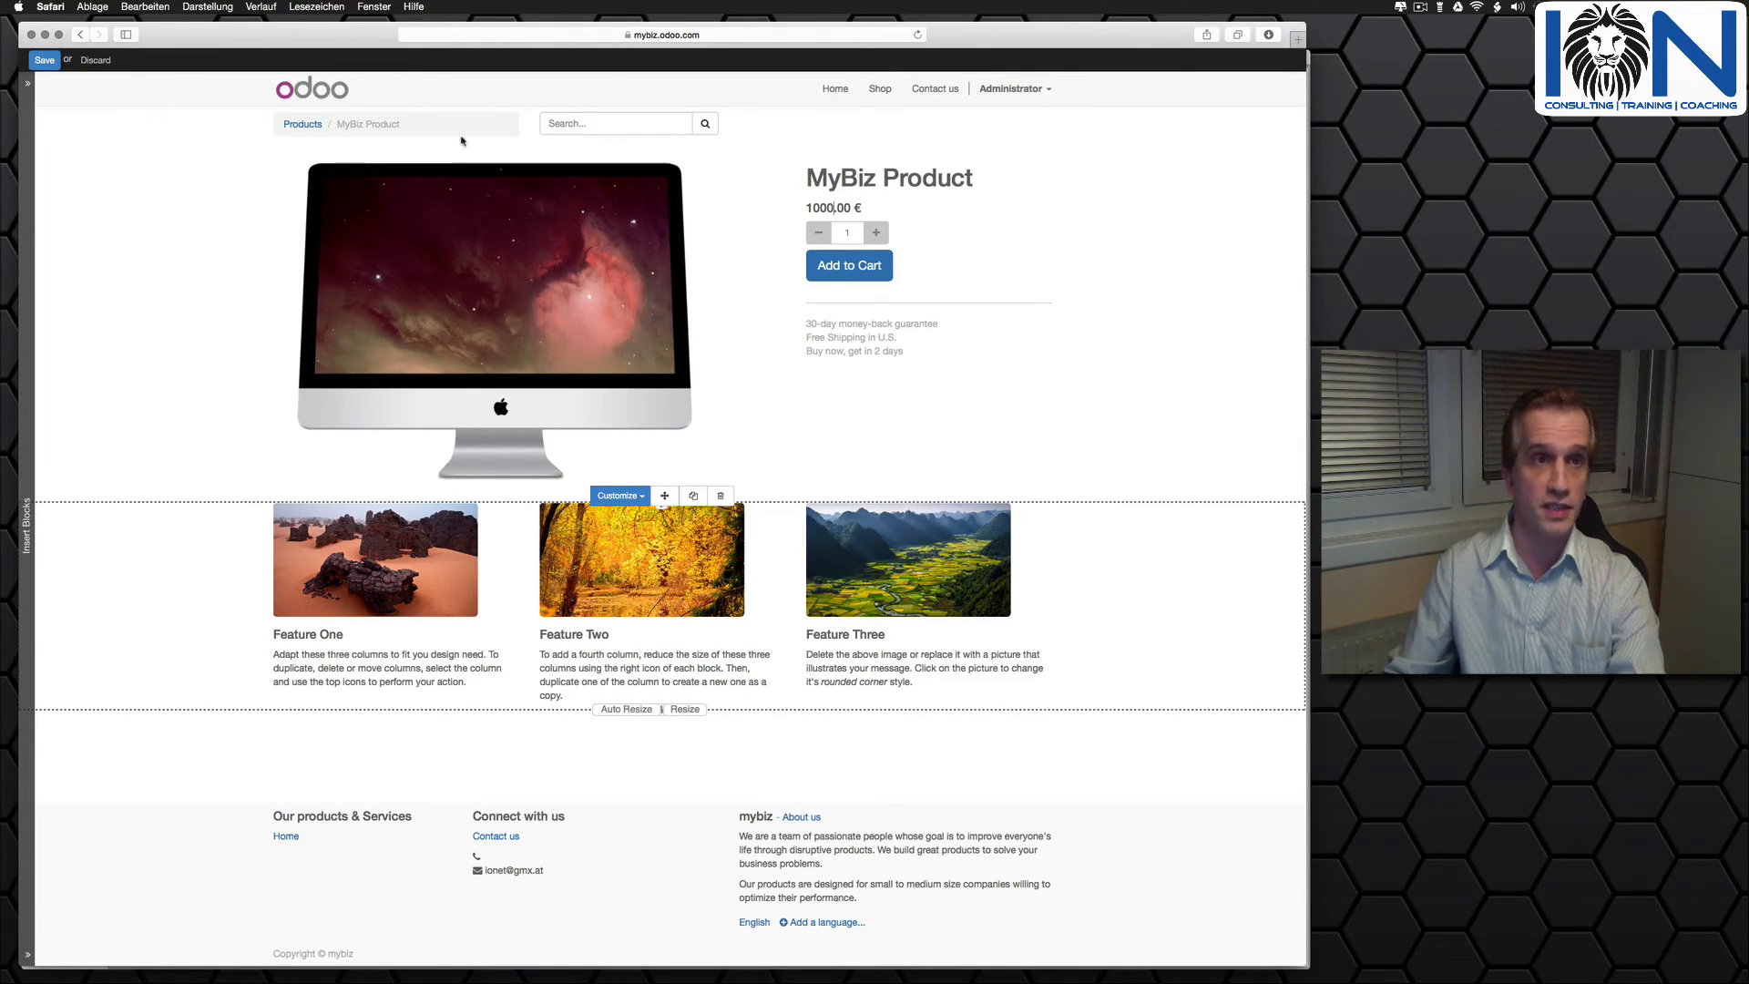
{"action": "left_click", "coordinate": [41, 60]}
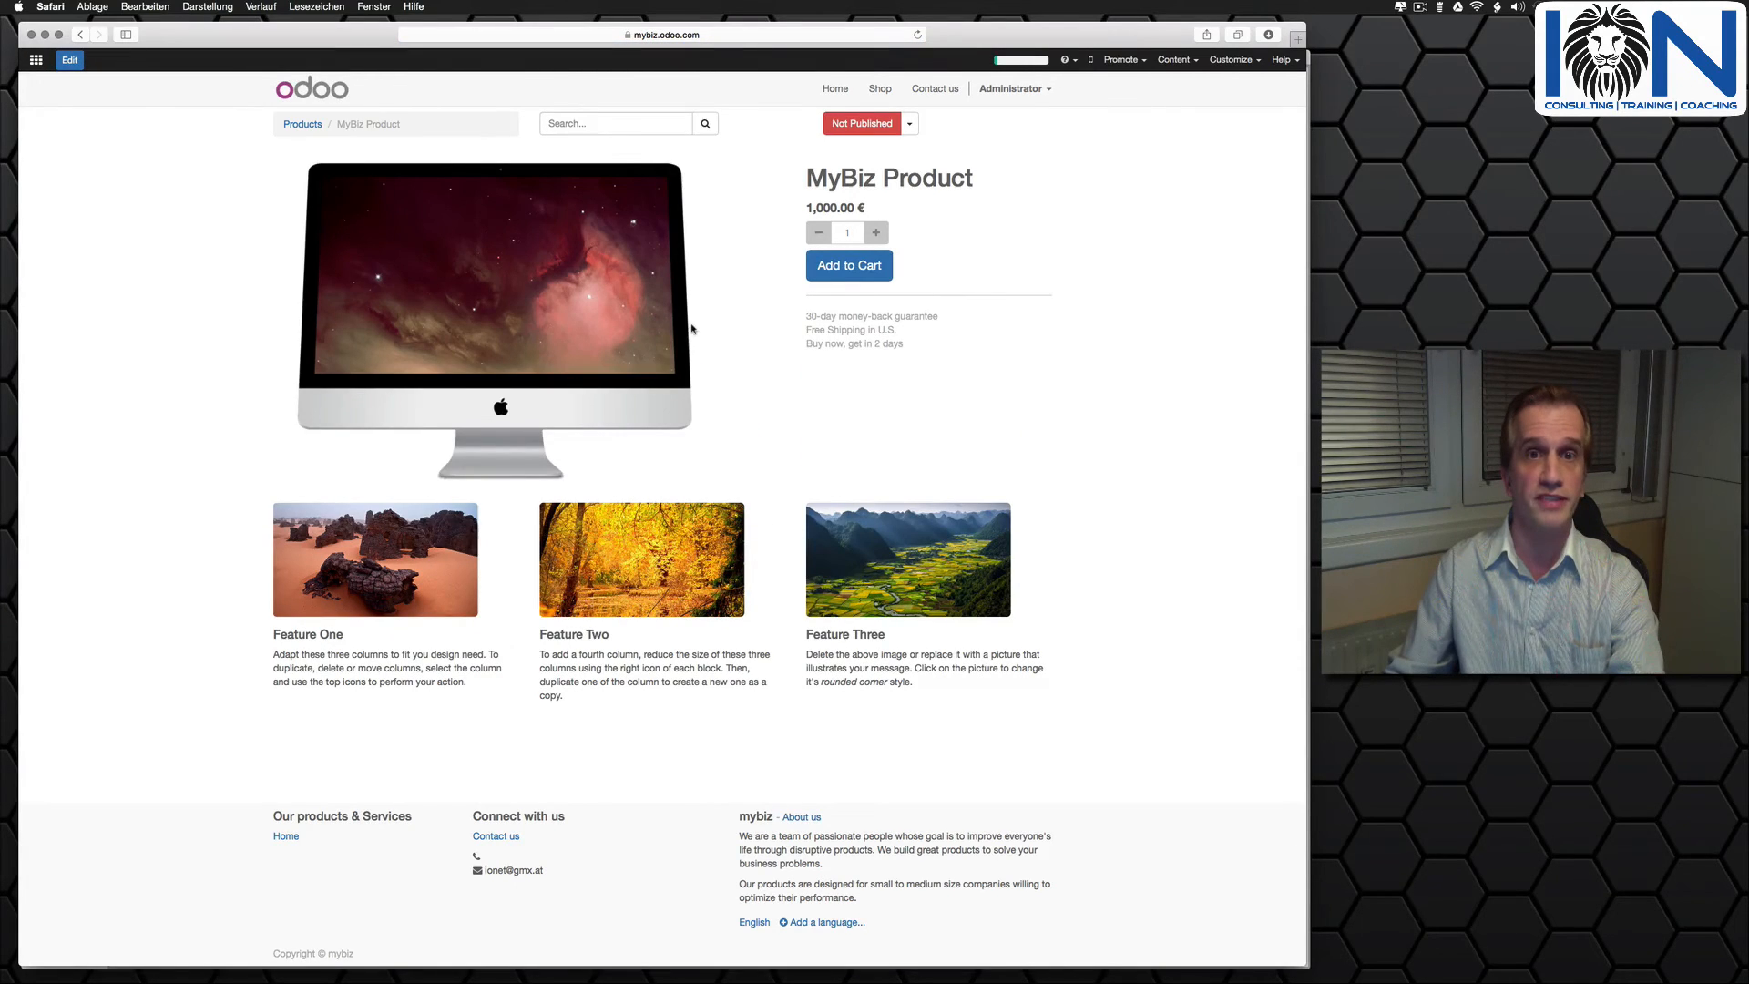
- Publish MyBiz Product on the website
{"action": "left_click", "coordinate": [909, 124]}
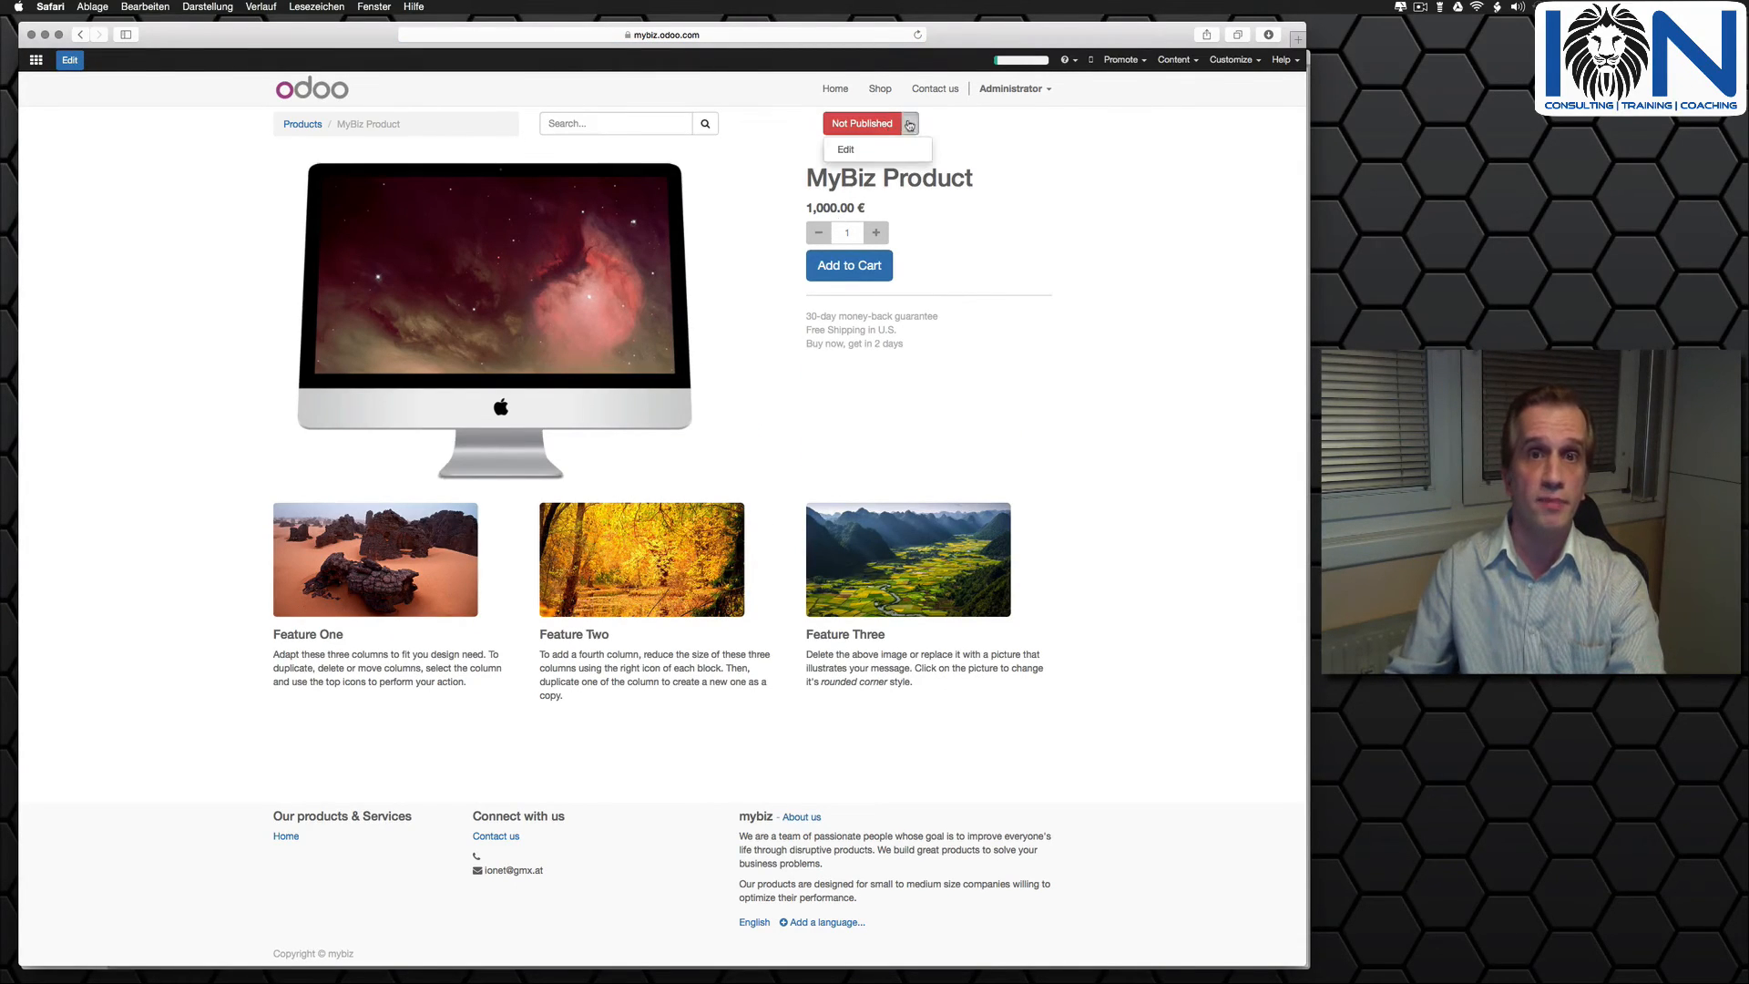
{"action": "left_click", "coordinate": [857, 124]}
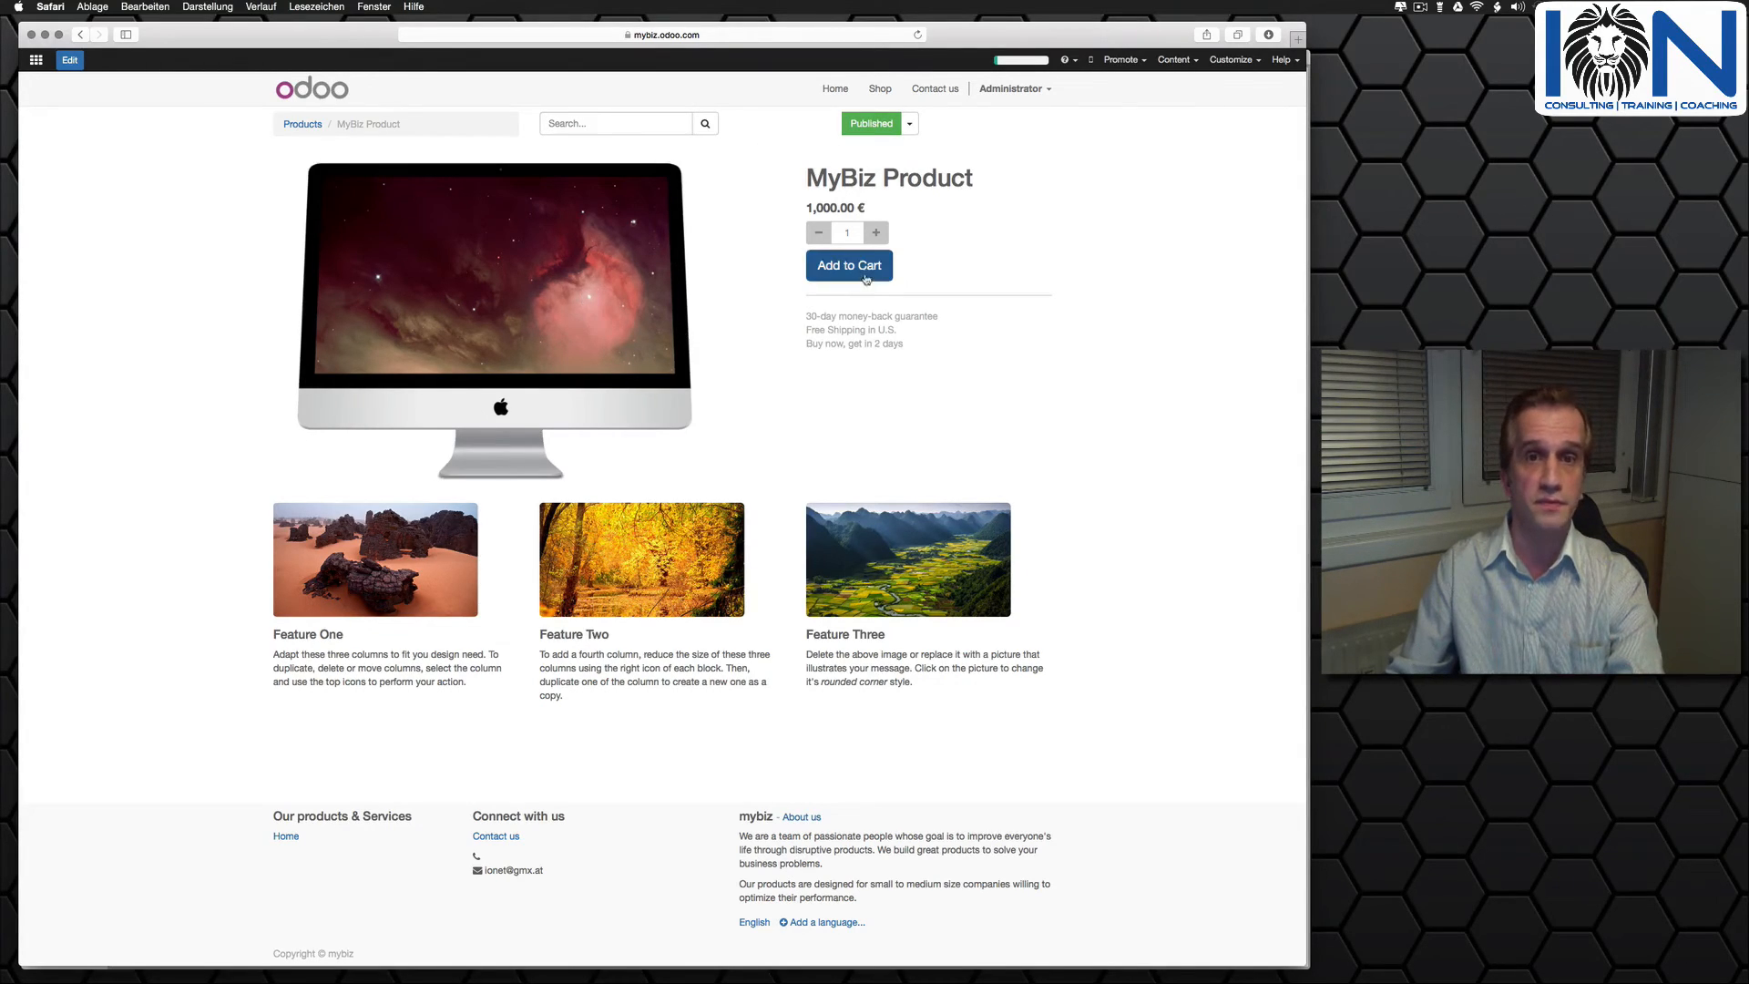
- Add one MyBiz Product to the cart, process the checkout, and confirm the billing information with shipping to the same address
{"action": "left_click", "coordinate": [864, 267]}
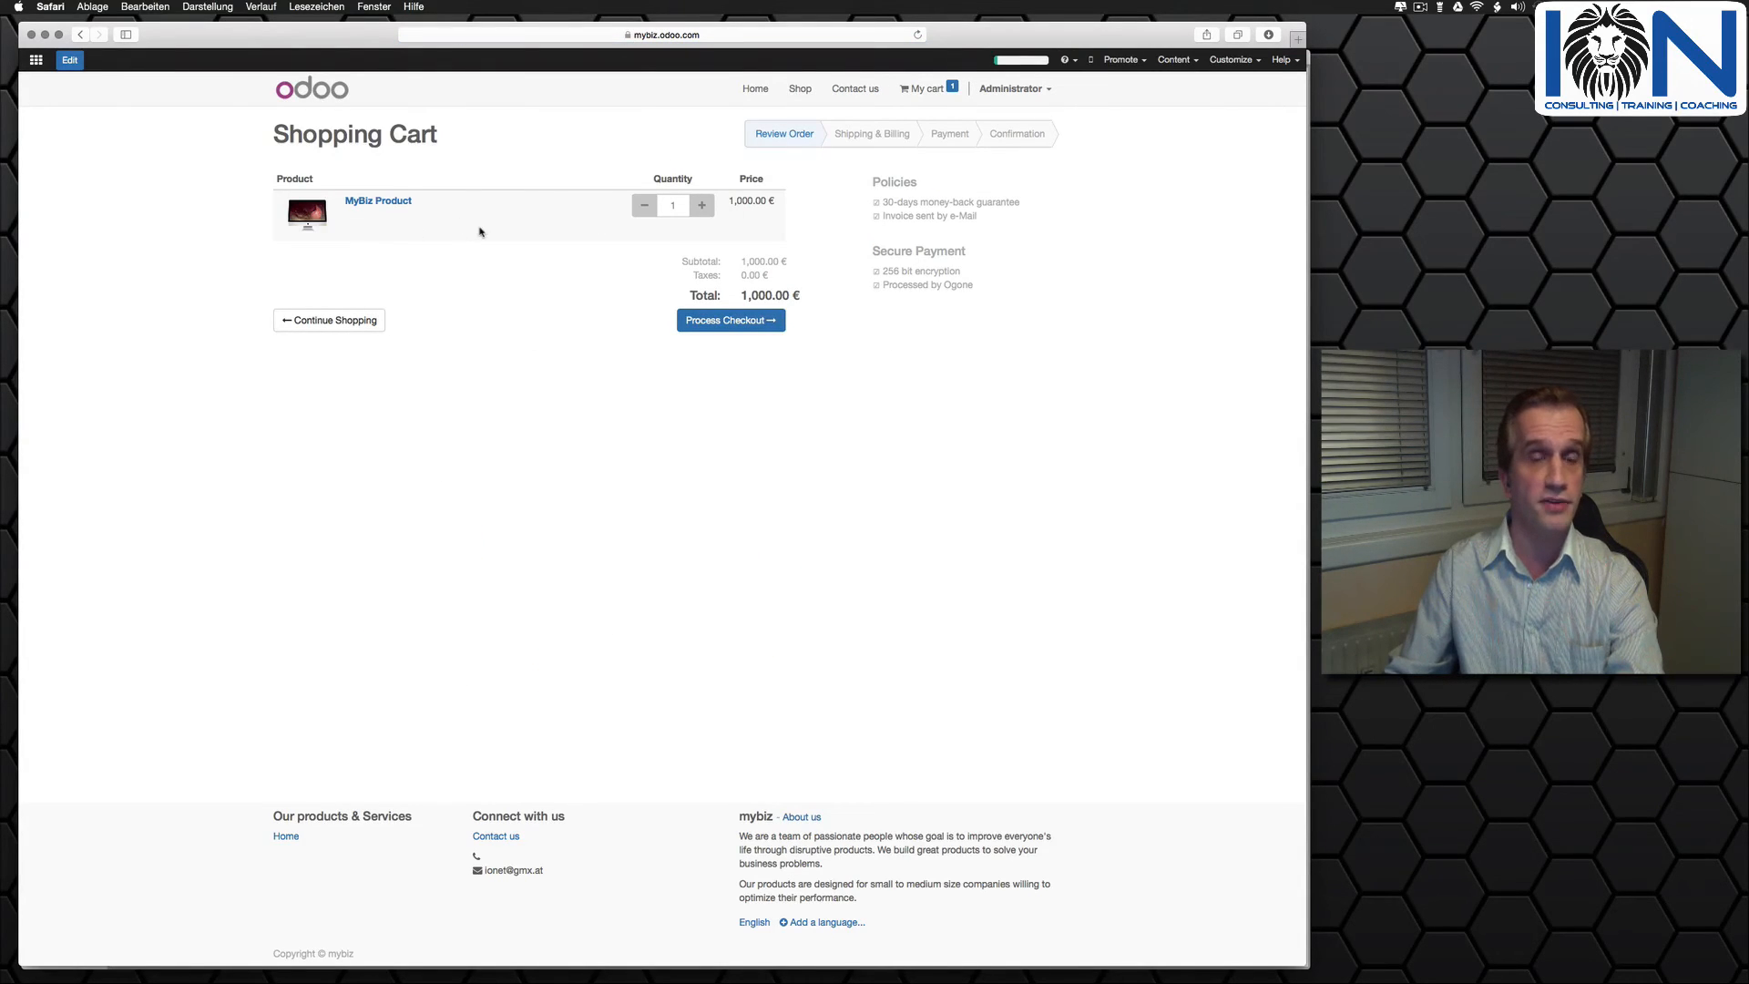
{"action": "left_click", "coordinate": [726, 323]}
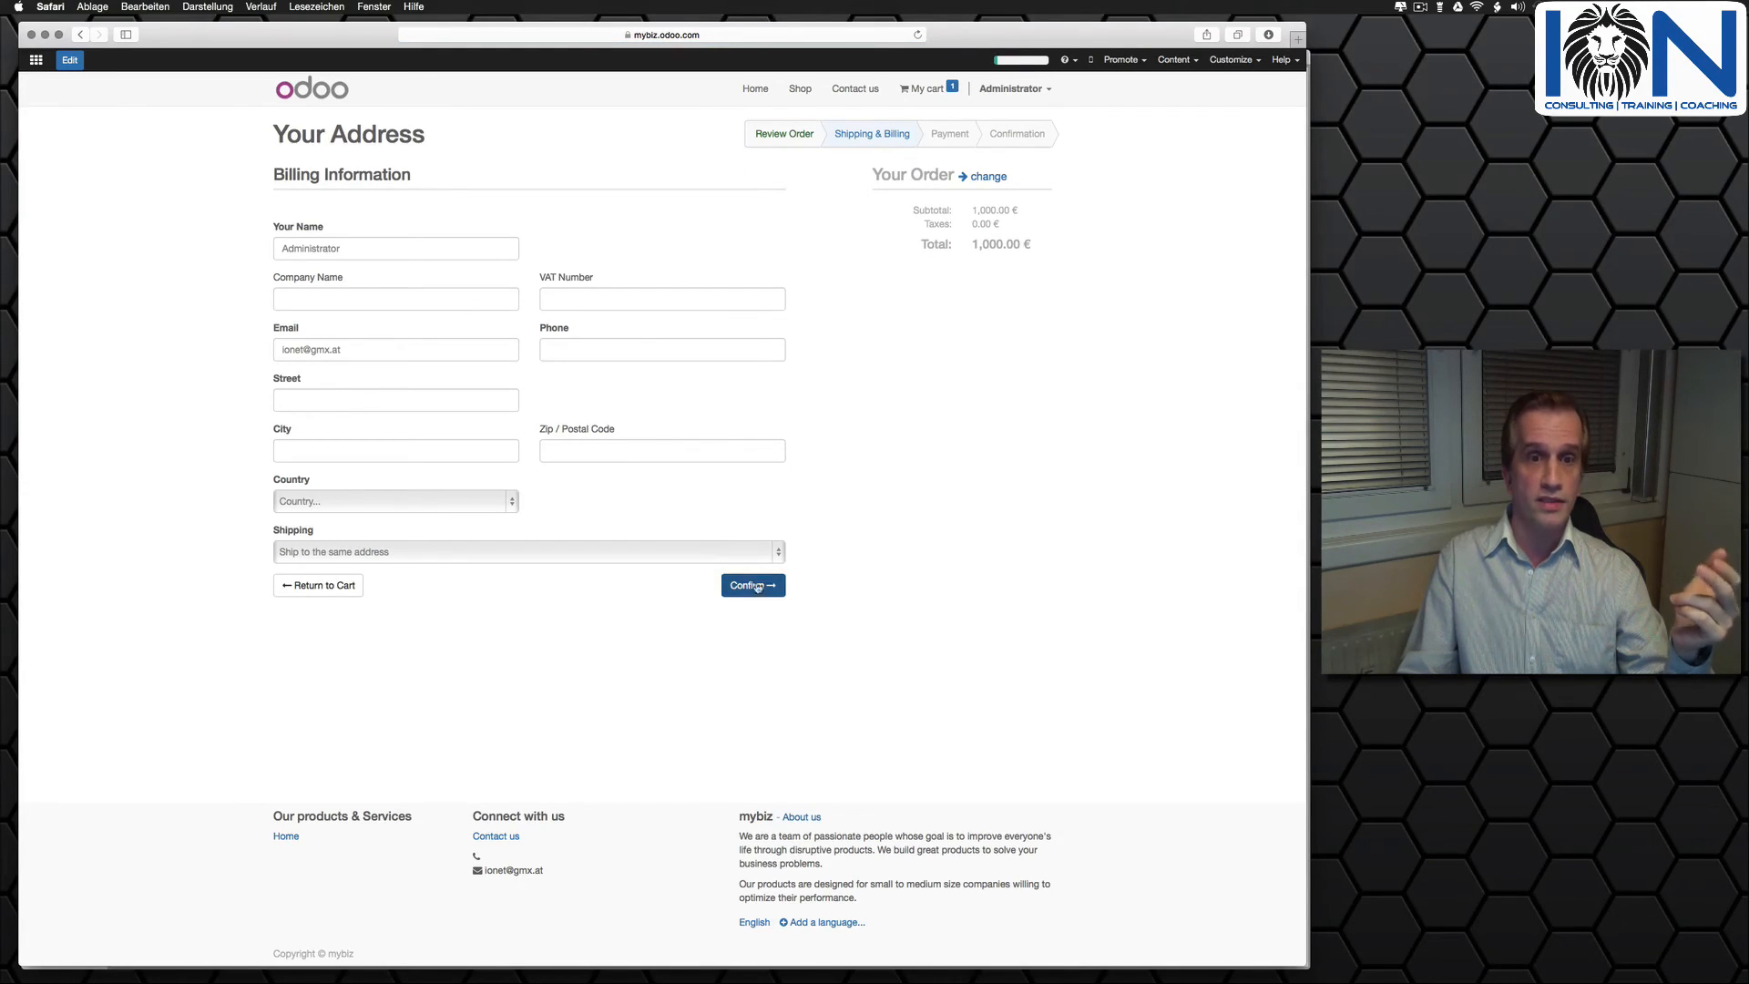
{"action": "left_click", "coordinate": [758, 588]}
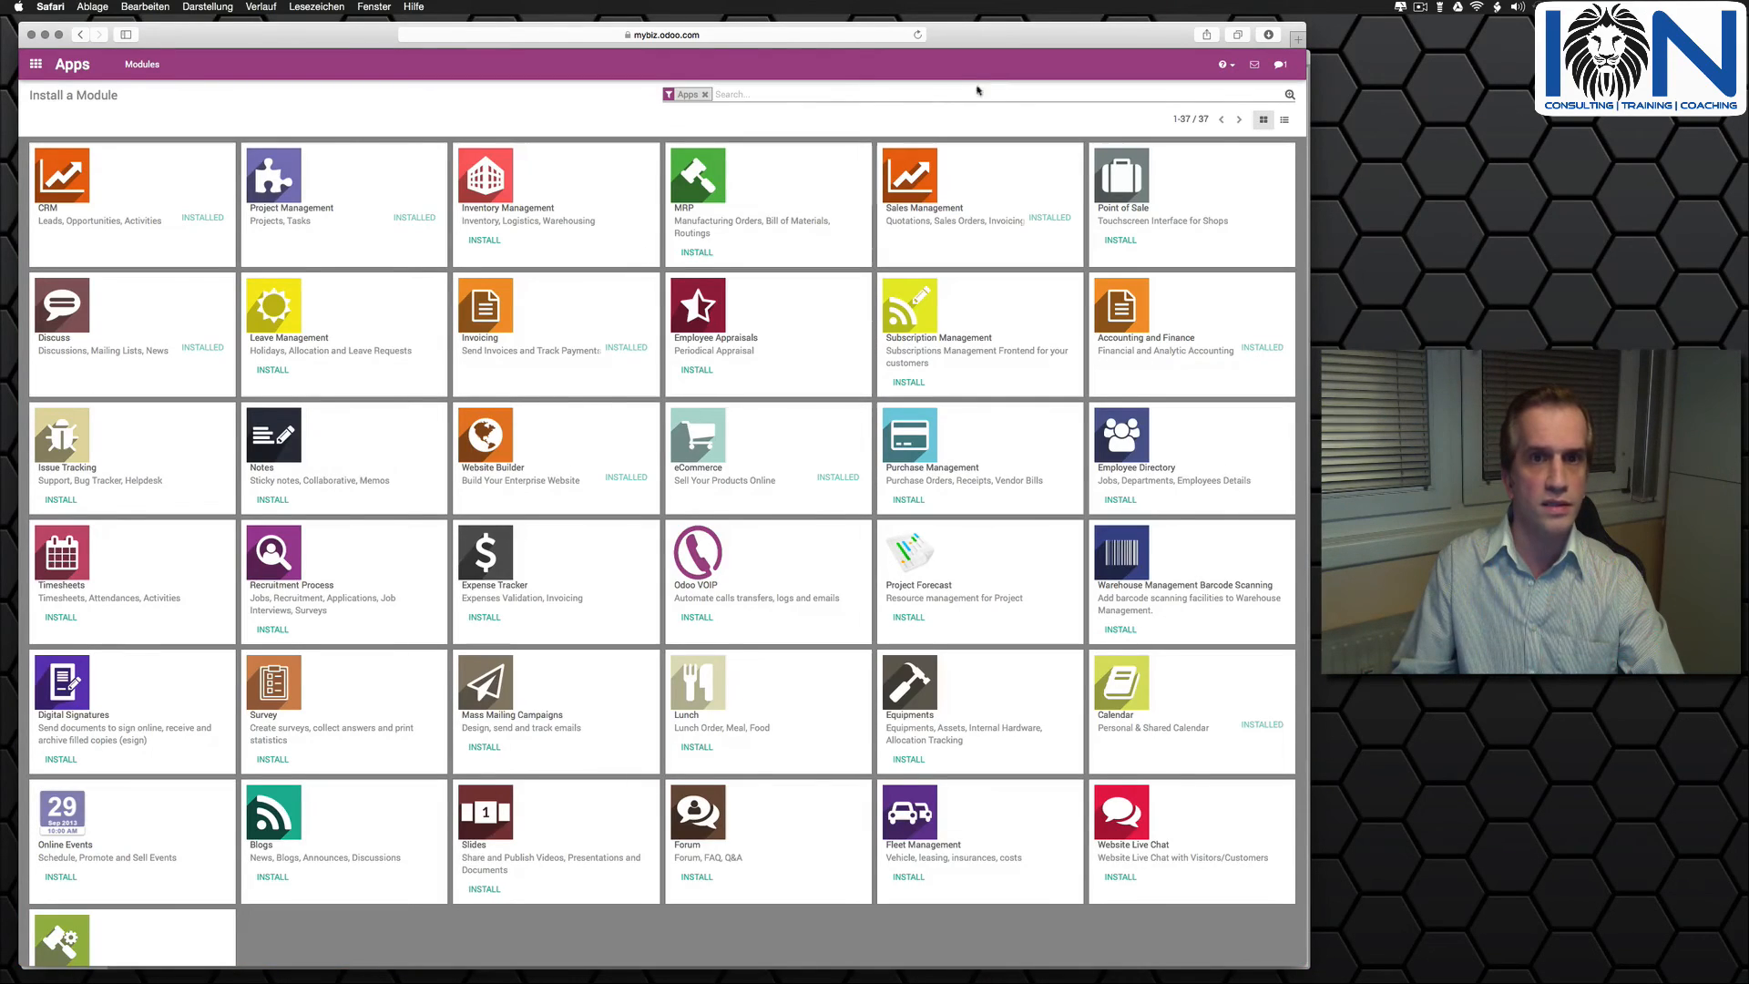
- Search all modules, including non-app ones, for paypal and install the Paypal Payment Acquirer module
{"action": "left_click", "coordinate": [704, 94]}
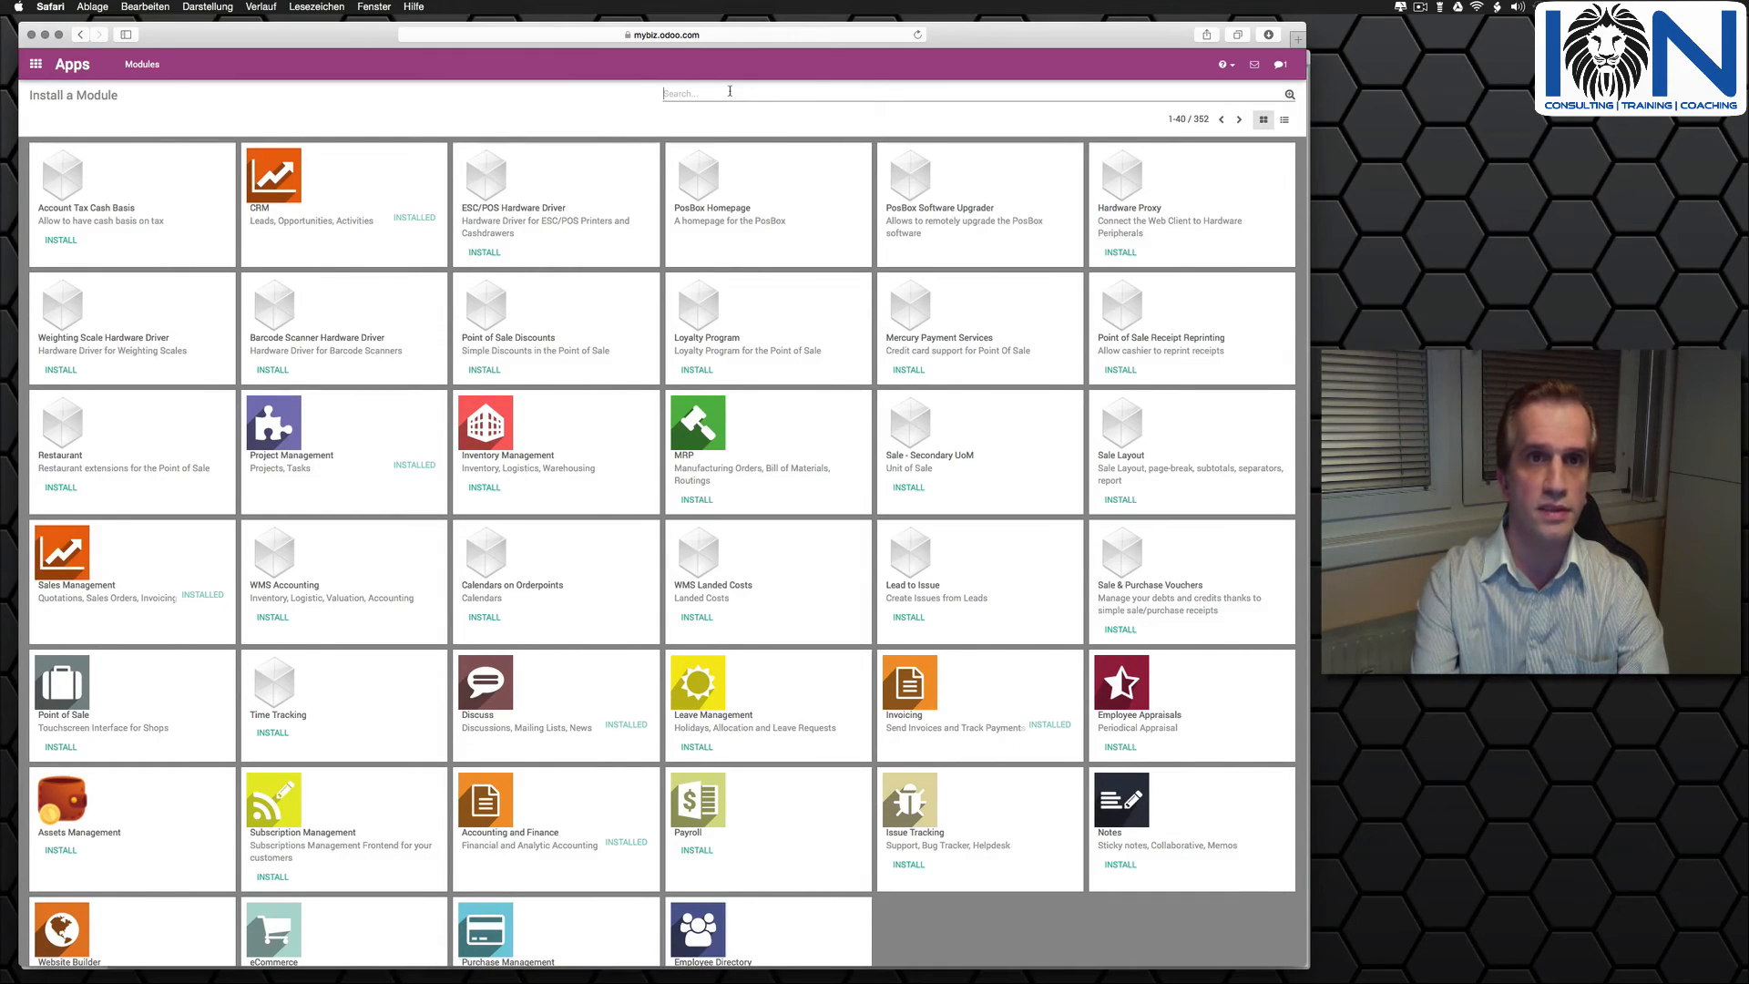
{"action": "type", "text": "paypal"}
{"action": "key", "text": "Return"}
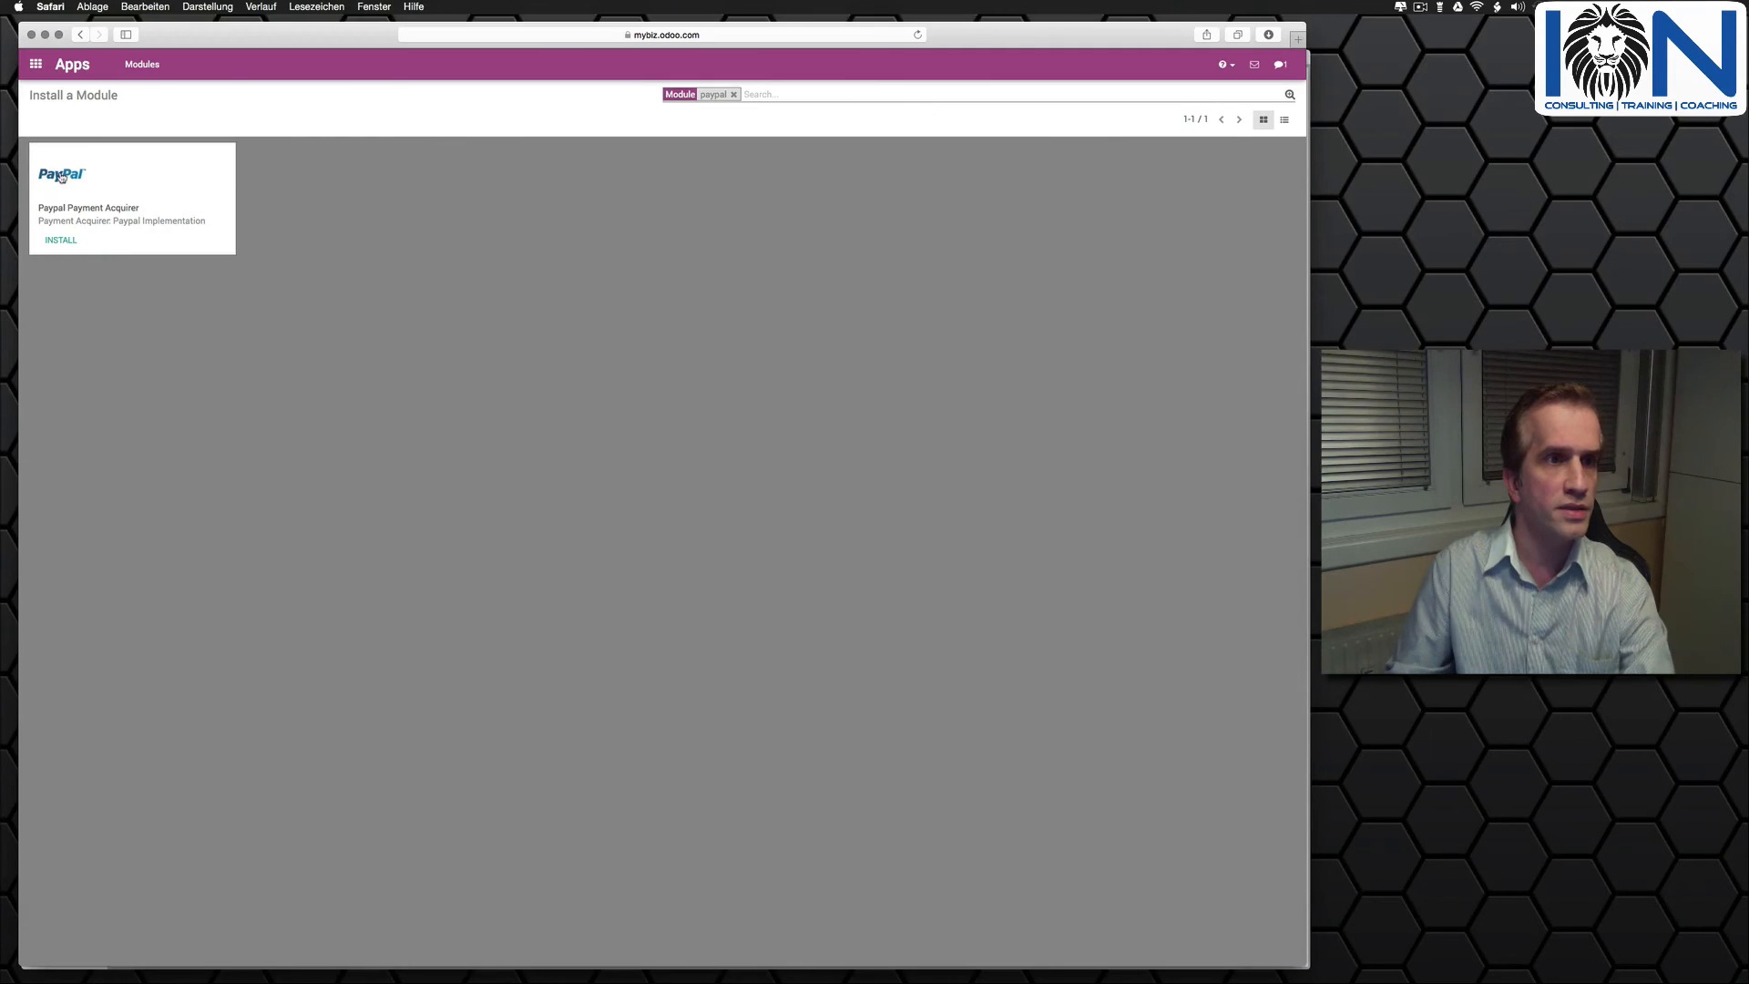
{"action": "left_click", "coordinate": [61, 176]}
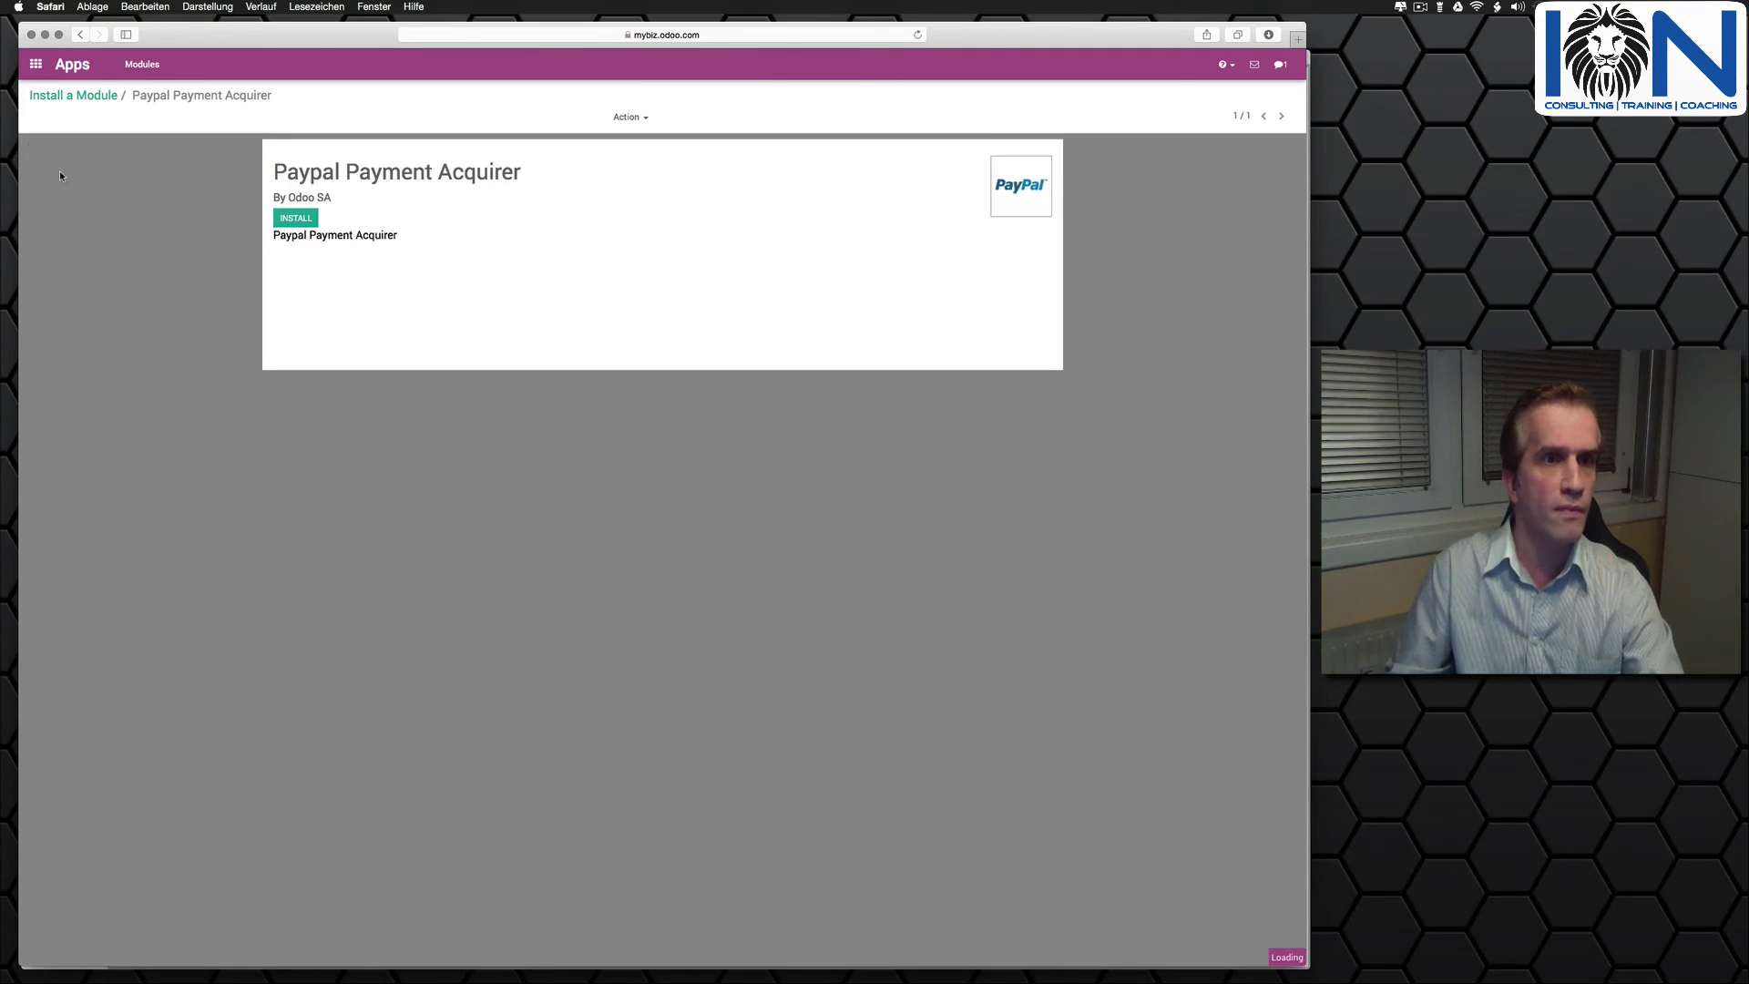
{"action": "left_click", "coordinate": [304, 222]}
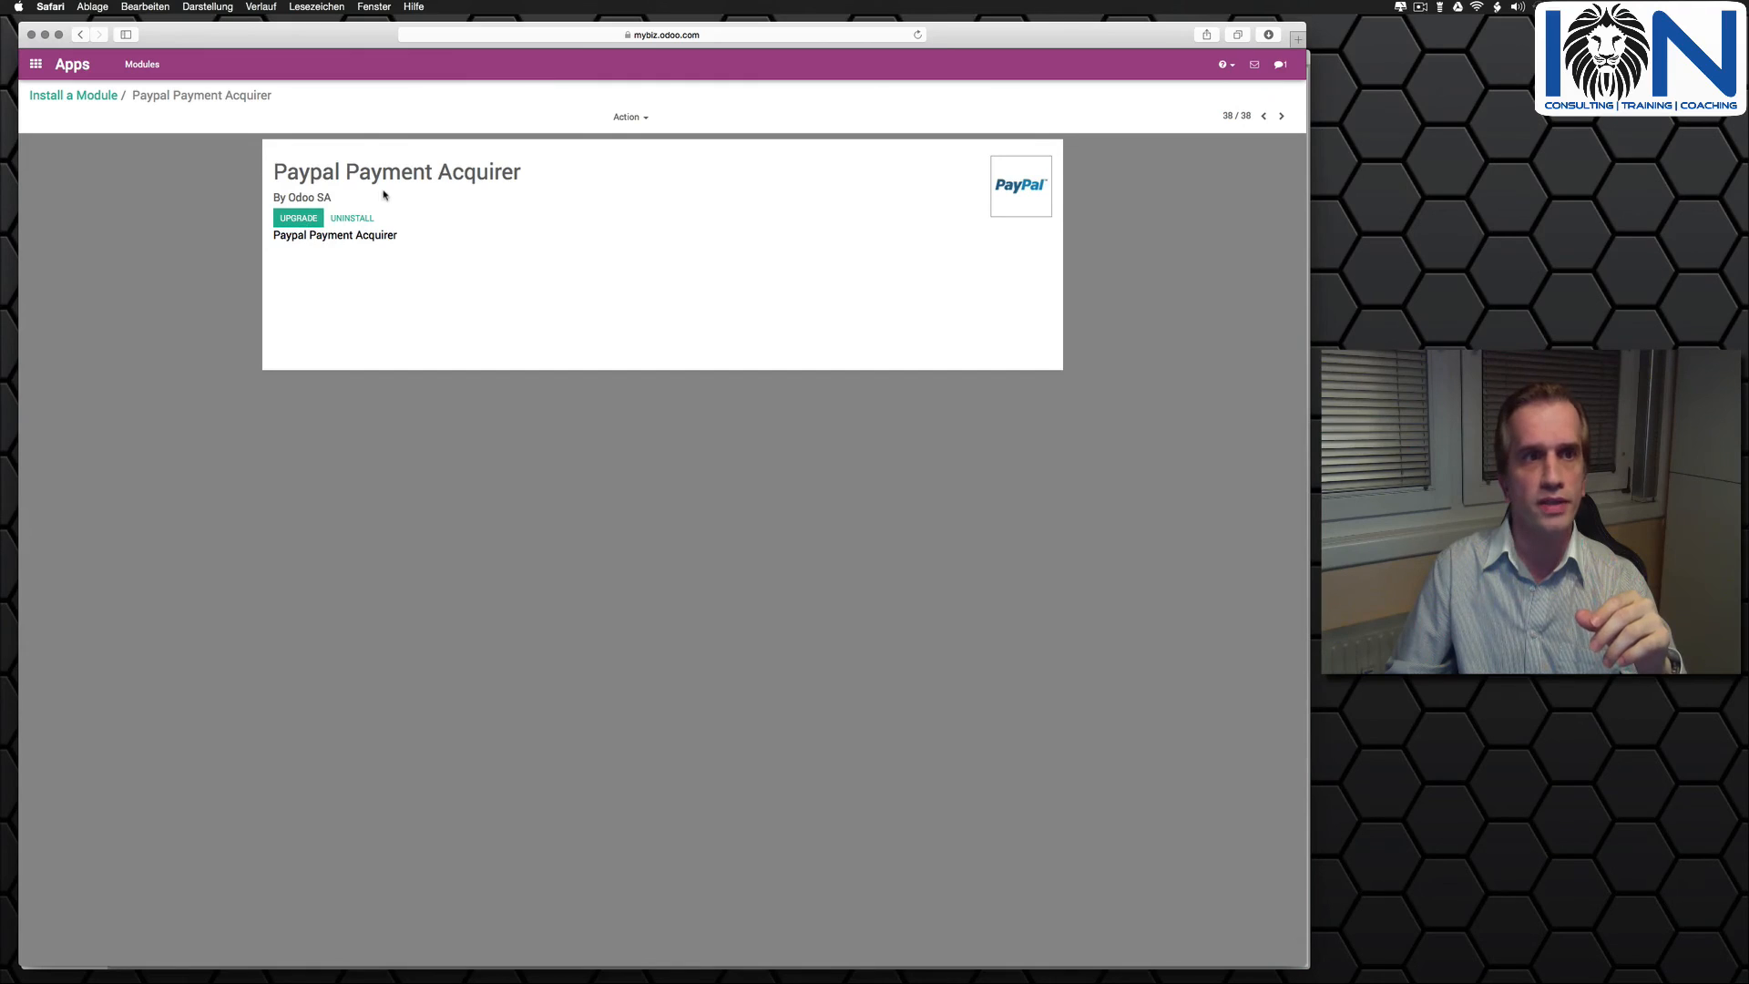
- In the payment acquirer settings, save the Paypal record with its existing credentials and publish it on the website
{"action": "left_click", "coordinate": [37, 65]}
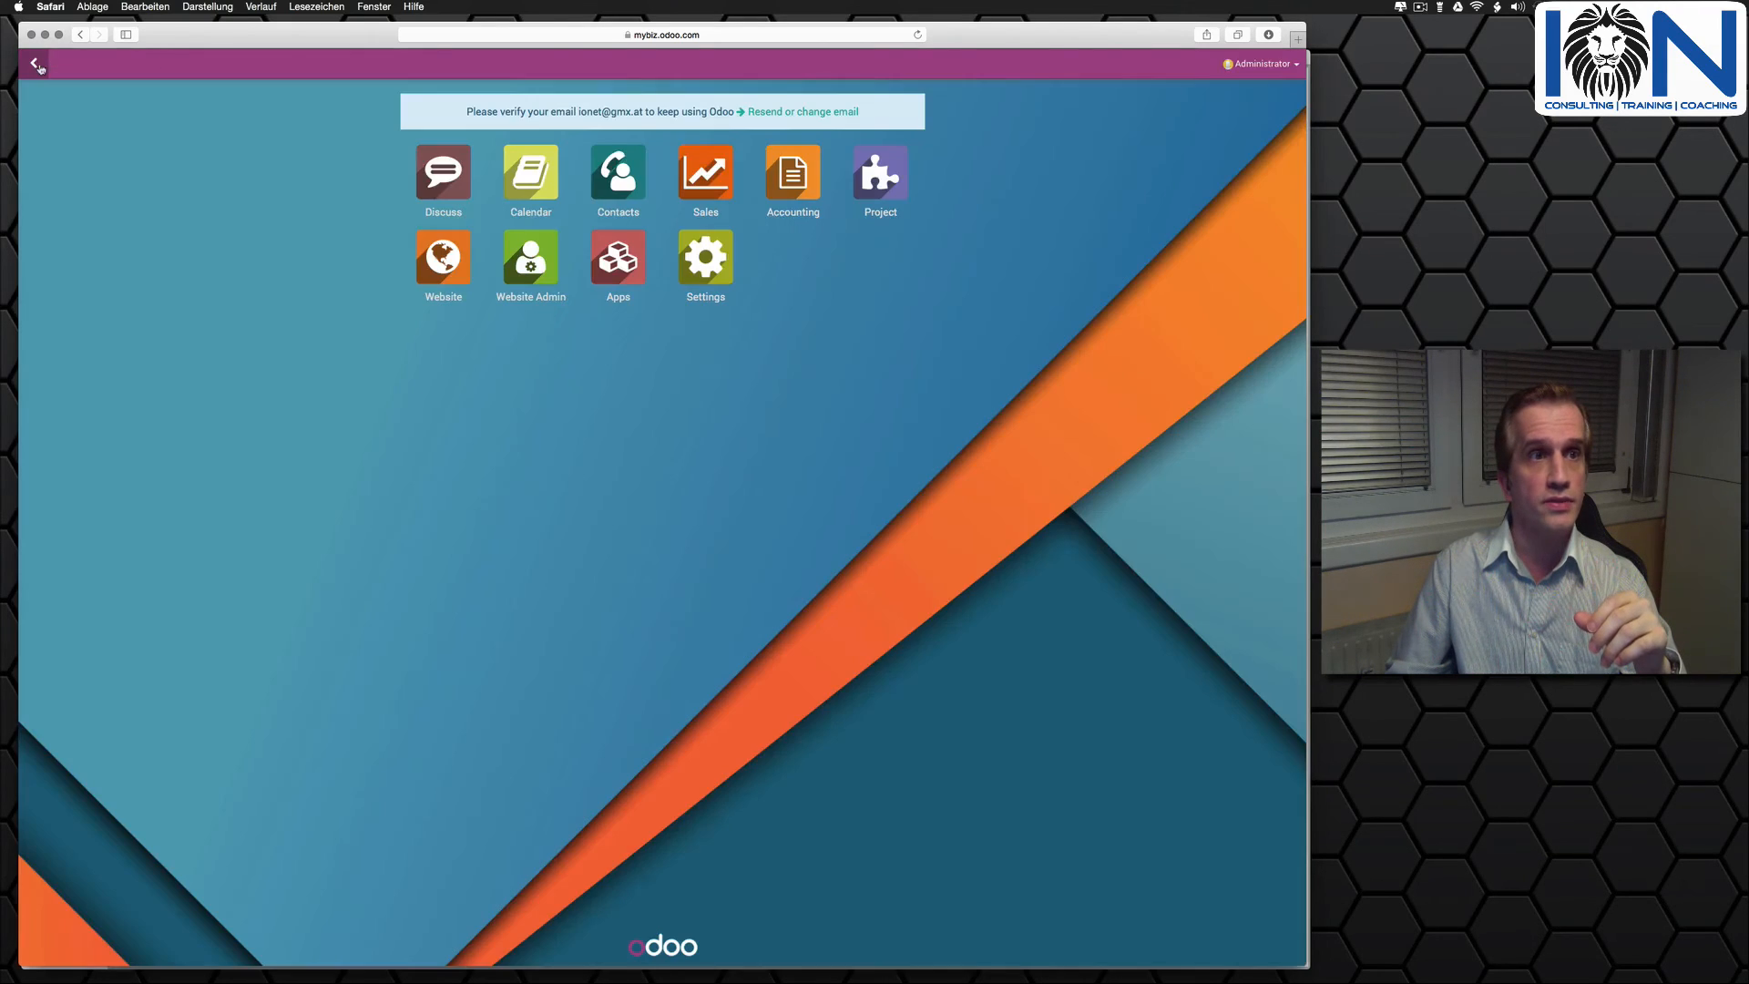
{"action": "left_click", "coordinate": [701, 249]}
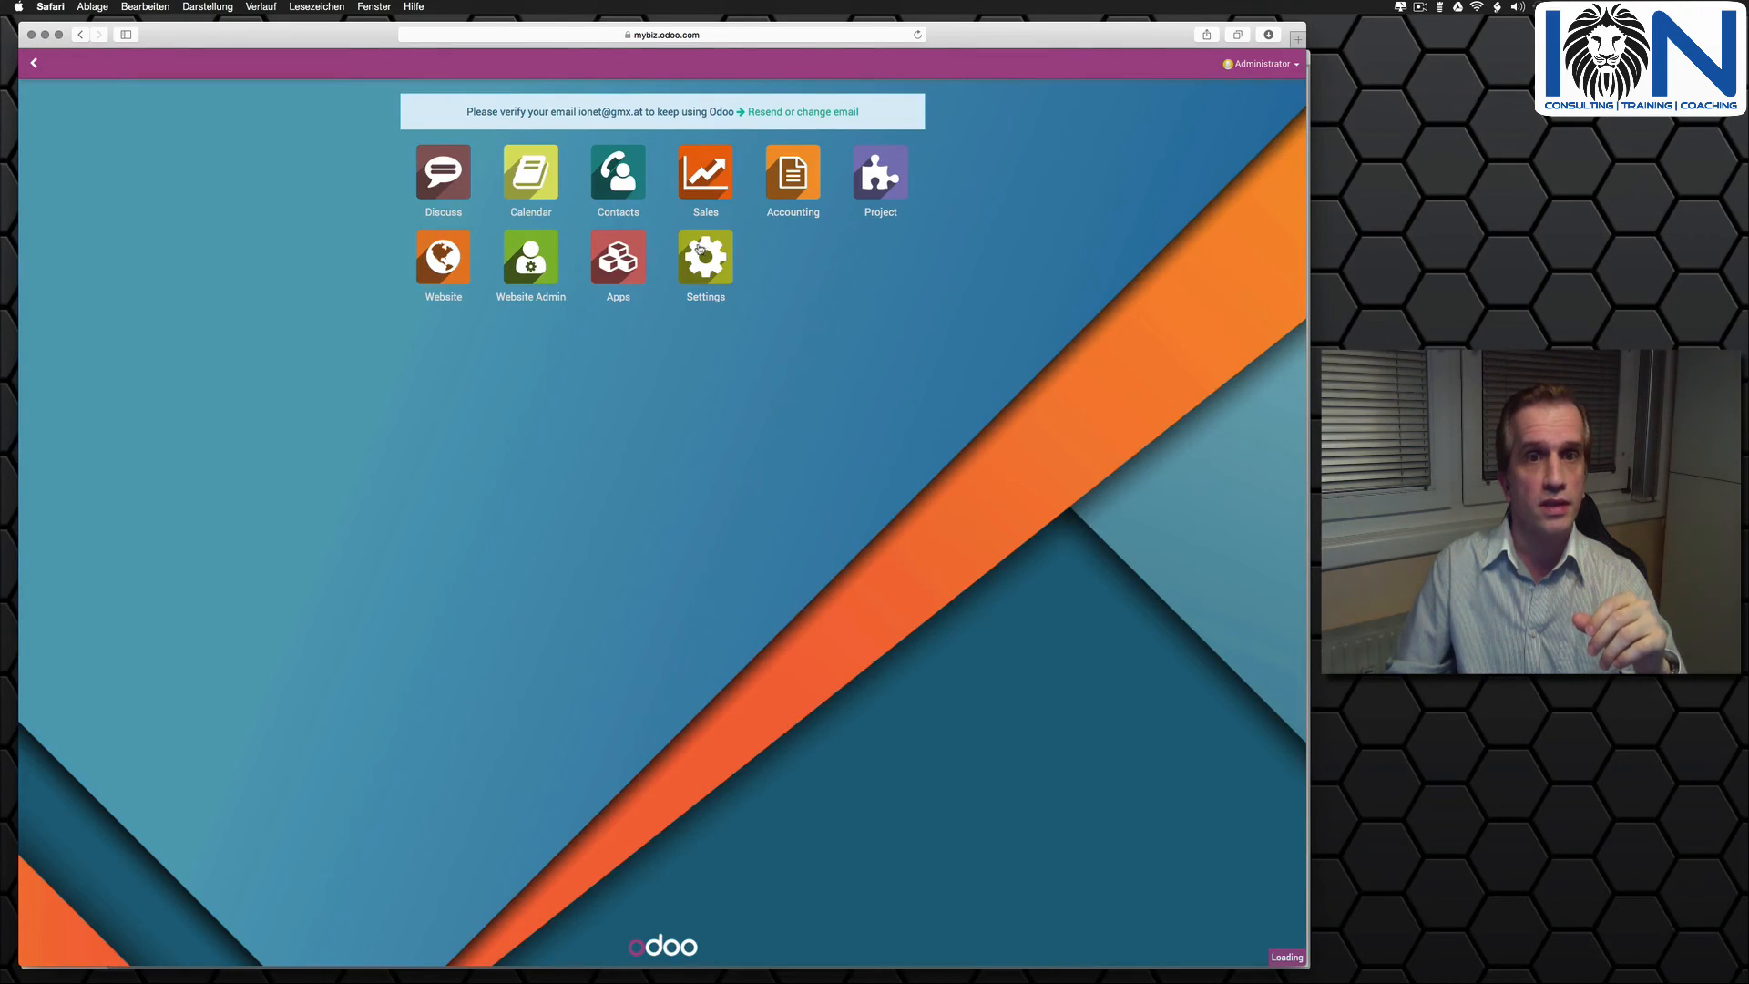
{"action": "left_click", "coordinate": [426, 68]}
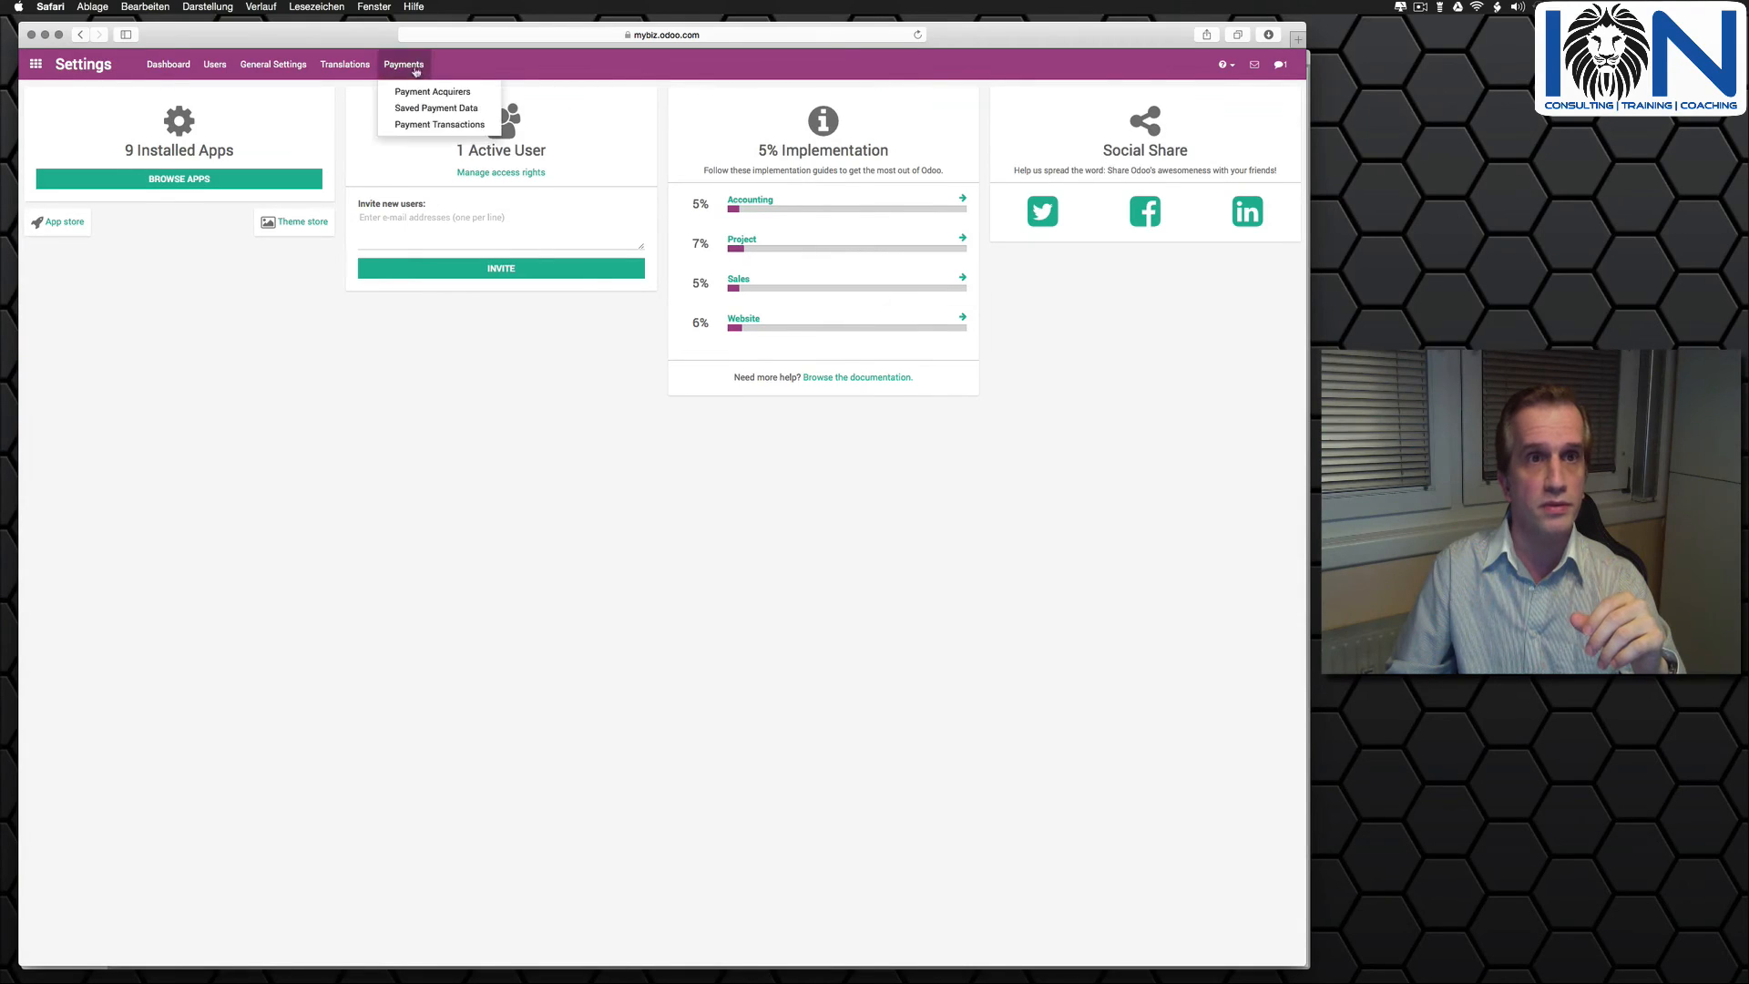
{"action": "left_click", "coordinate": [428, 91]}
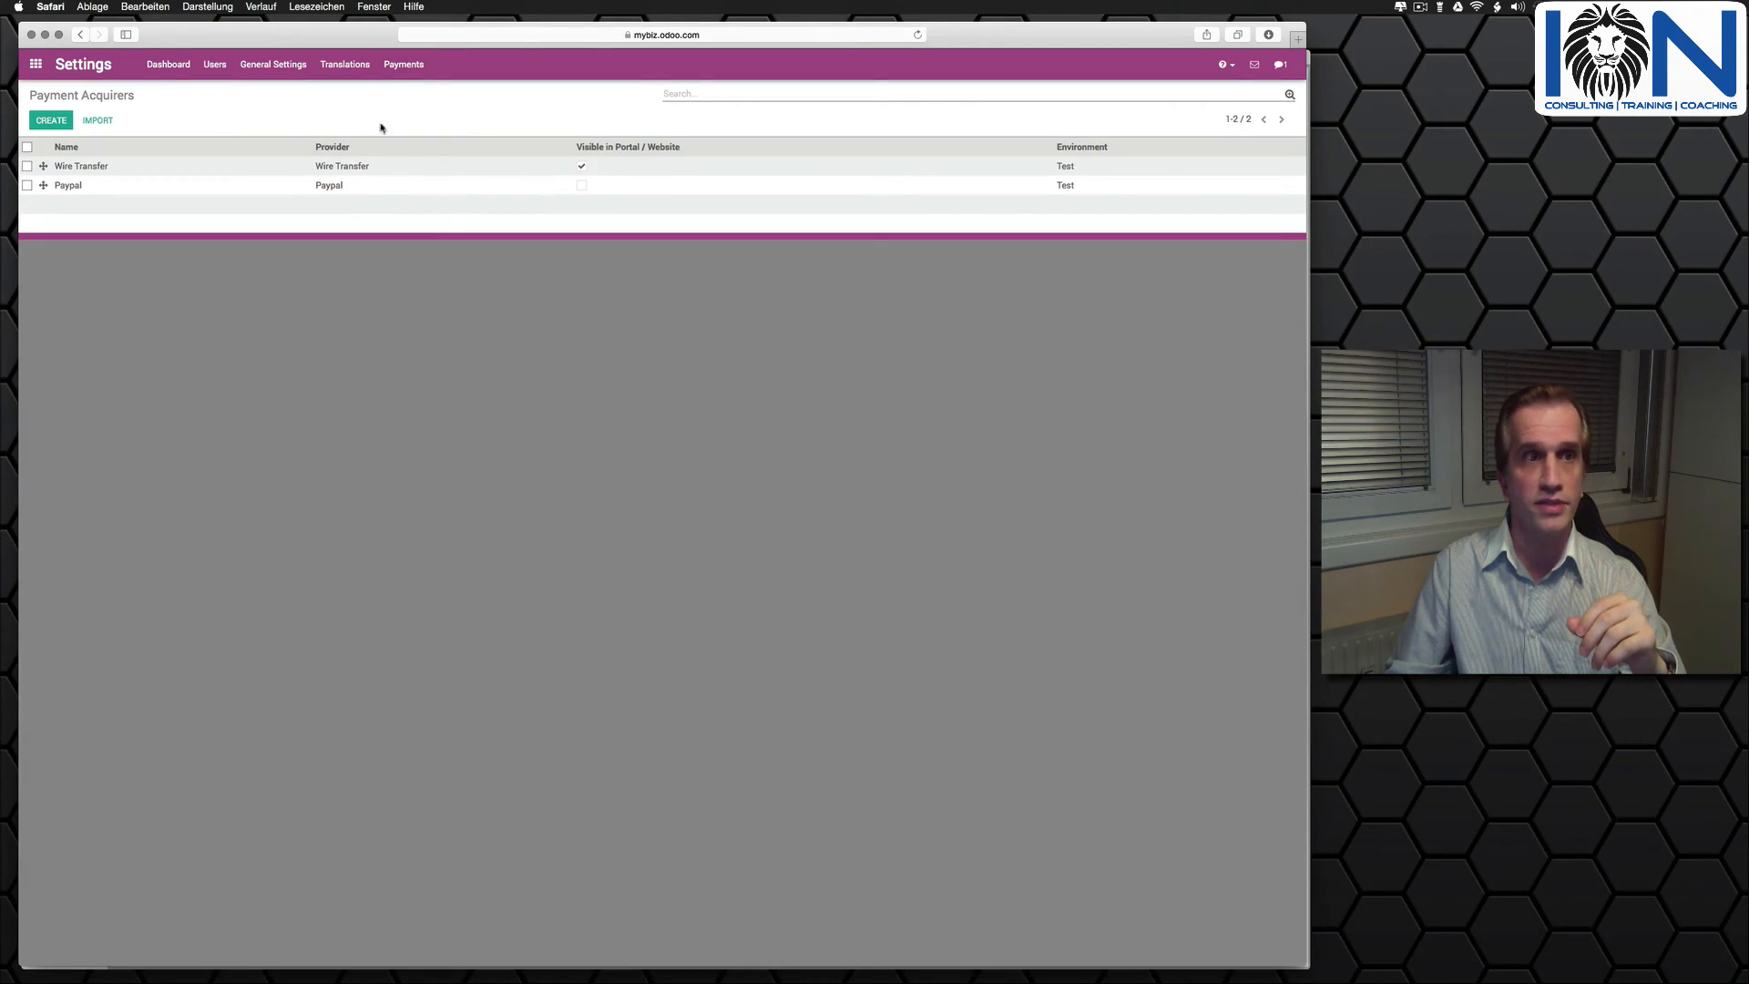
{"action": "left_click", "coordinate": [64, 188]}
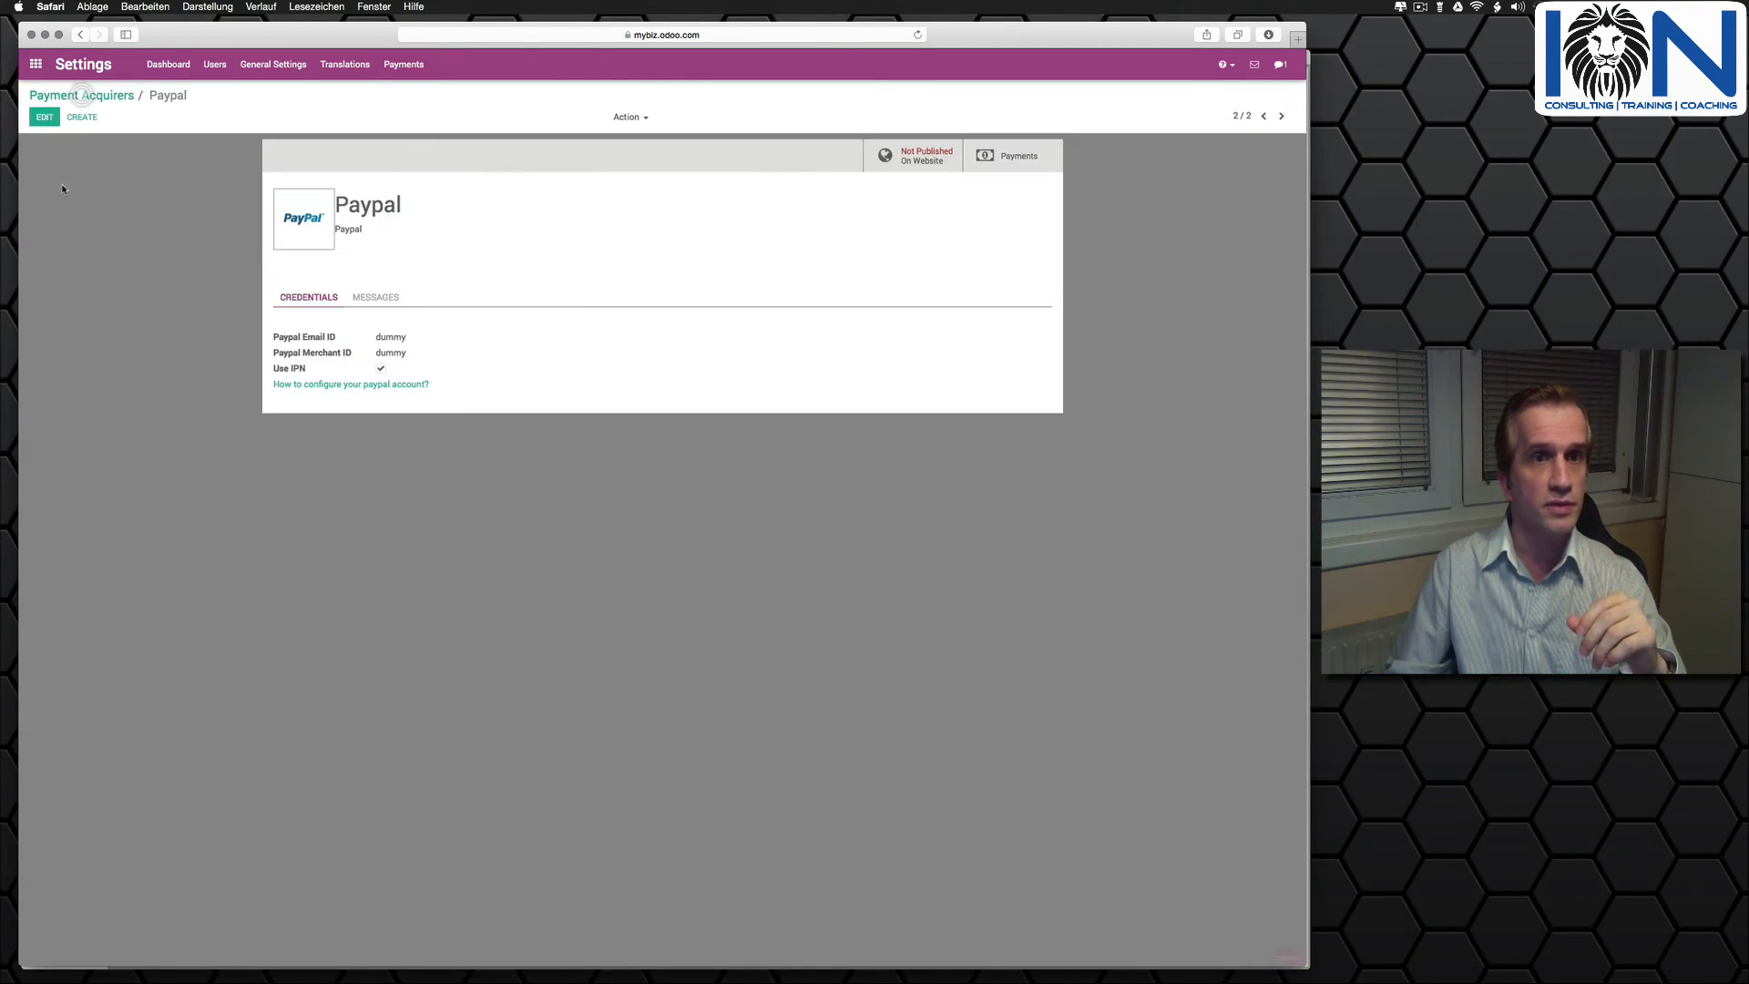
{"action": "left_click", "coordinate": [44, 118]}
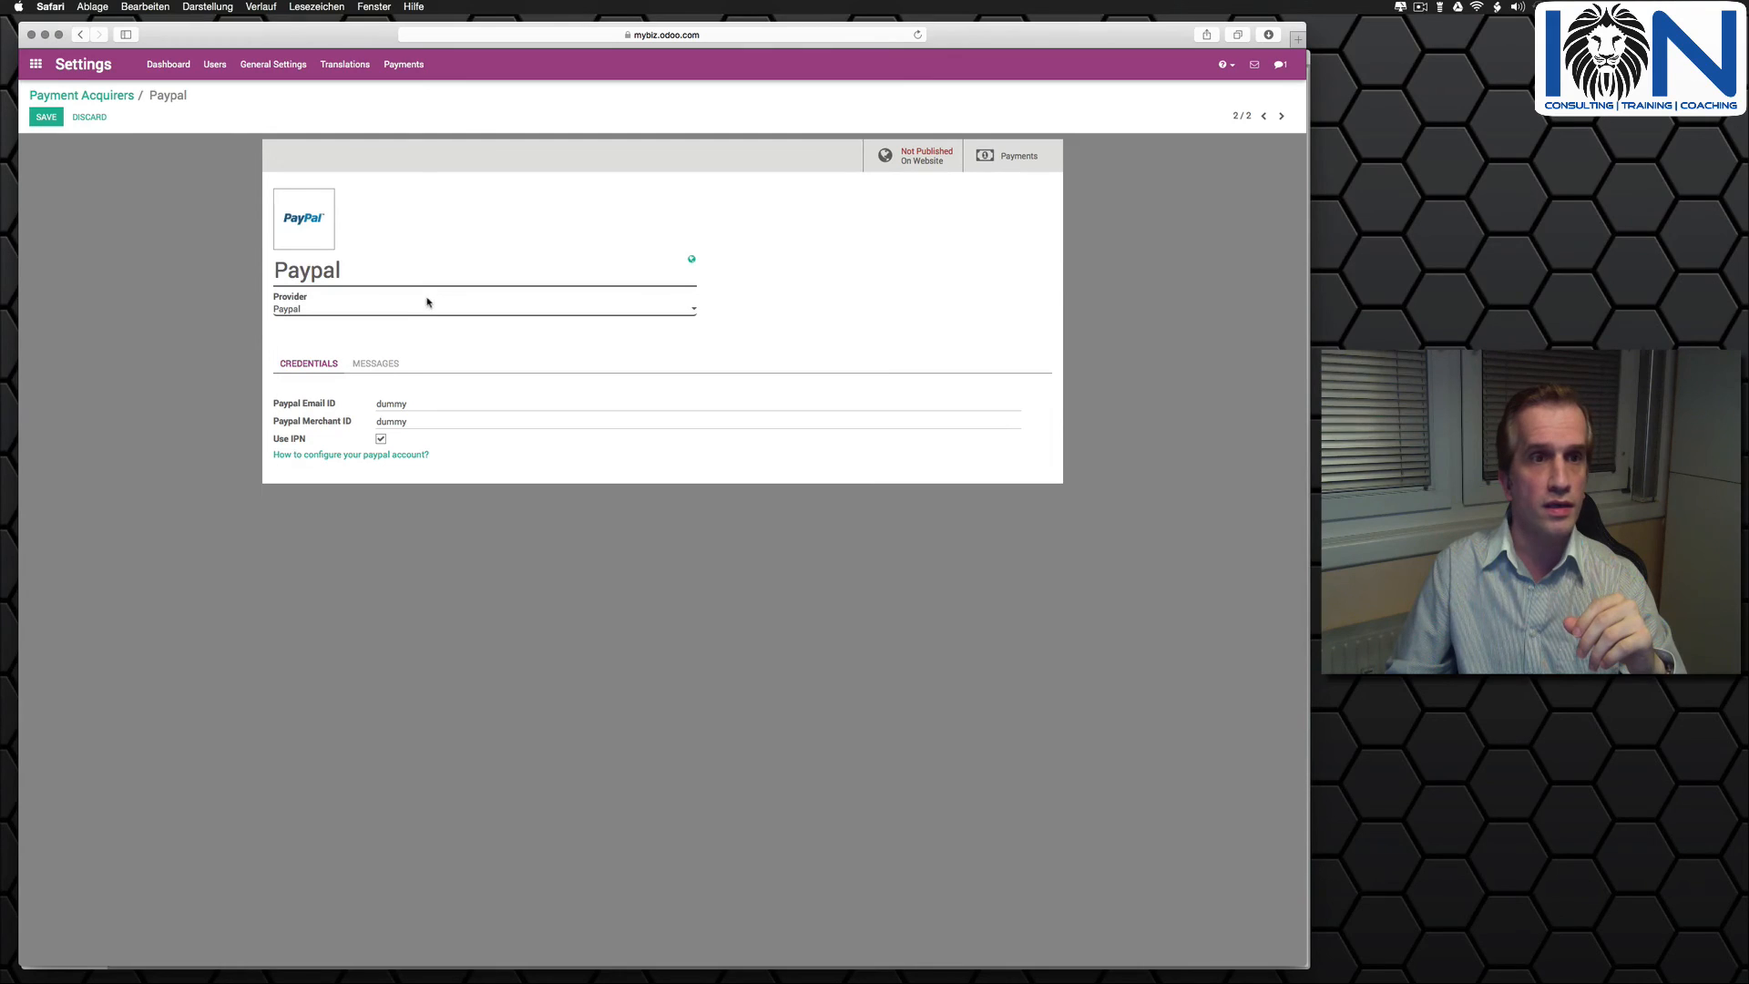
{"action": "left_click", "coordinate": [411, 419]}
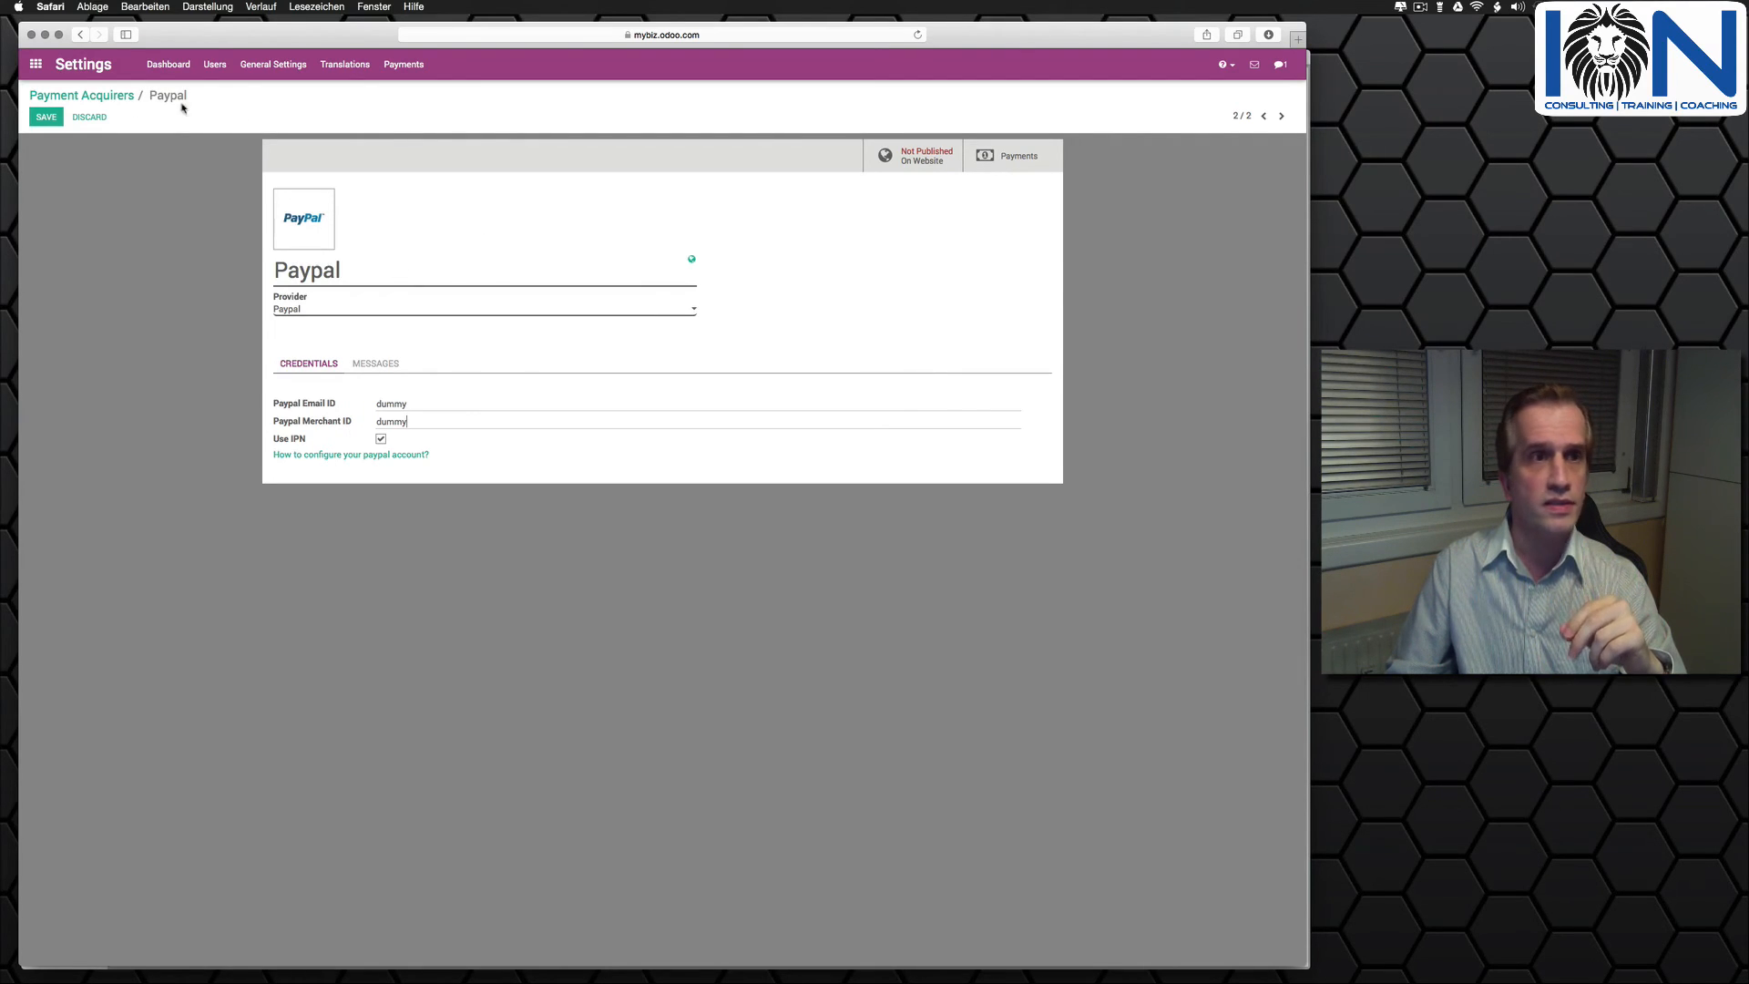
{"action": "left_click", "coordinate": [46, 116]}
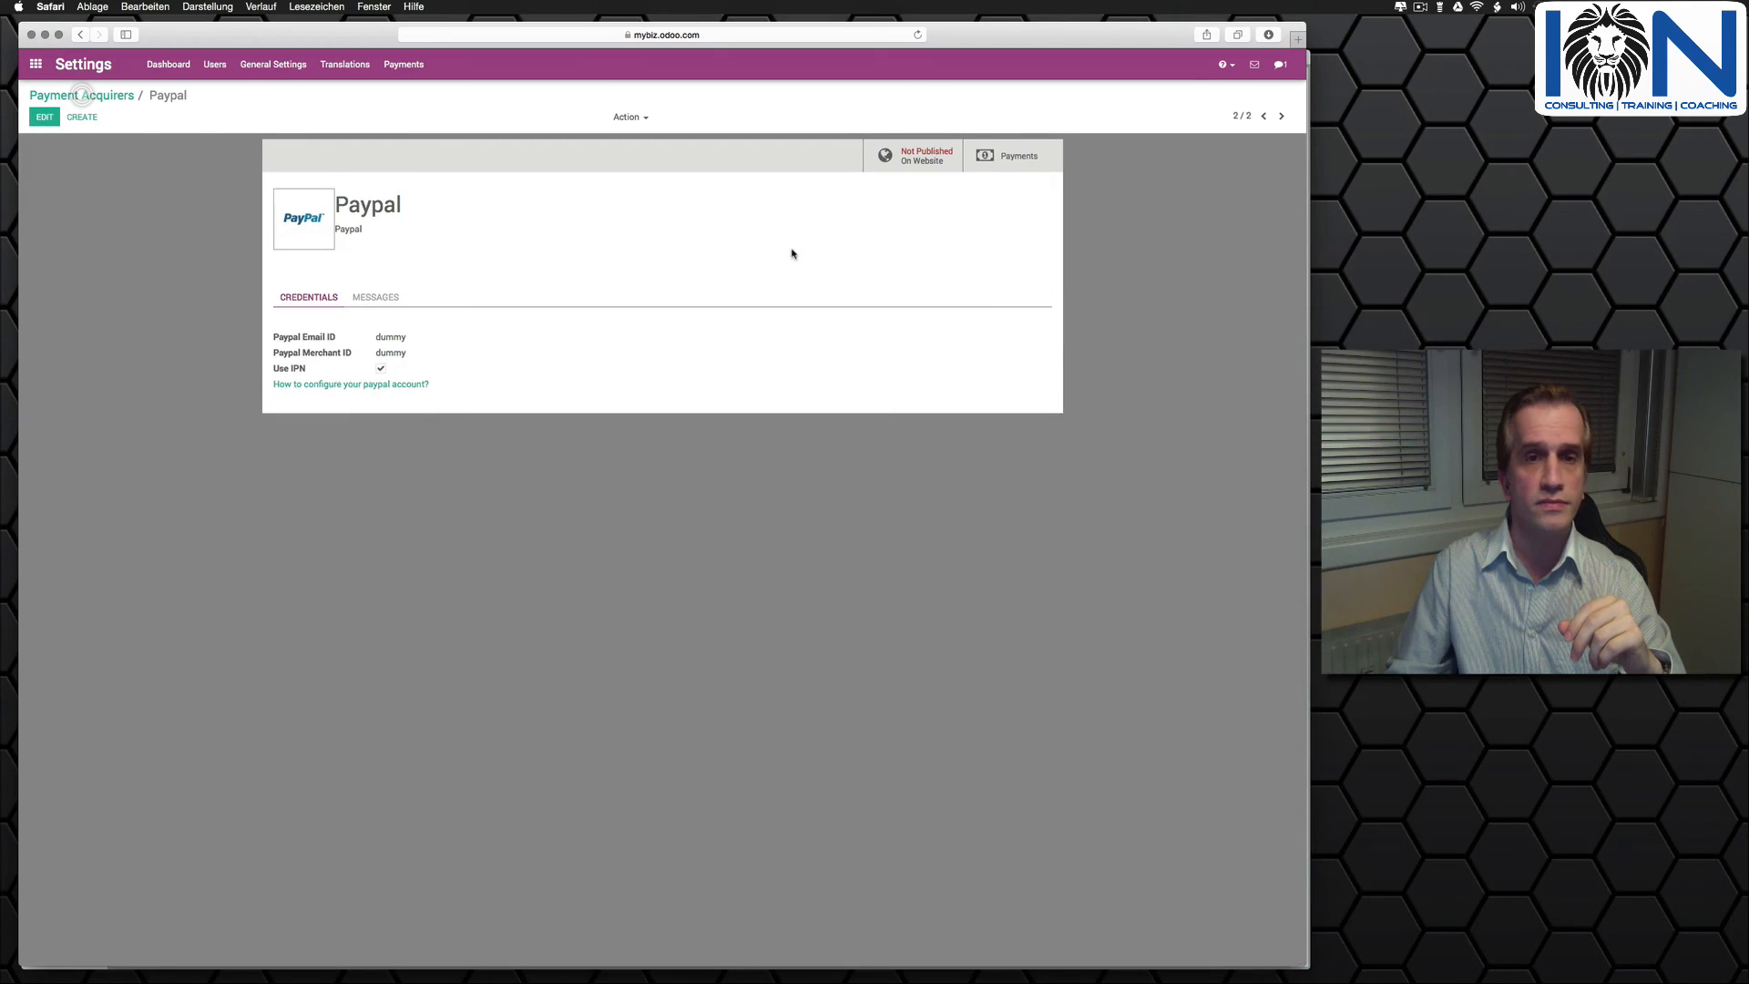
{"action": "left_click", "coordinate": [918, 155]}
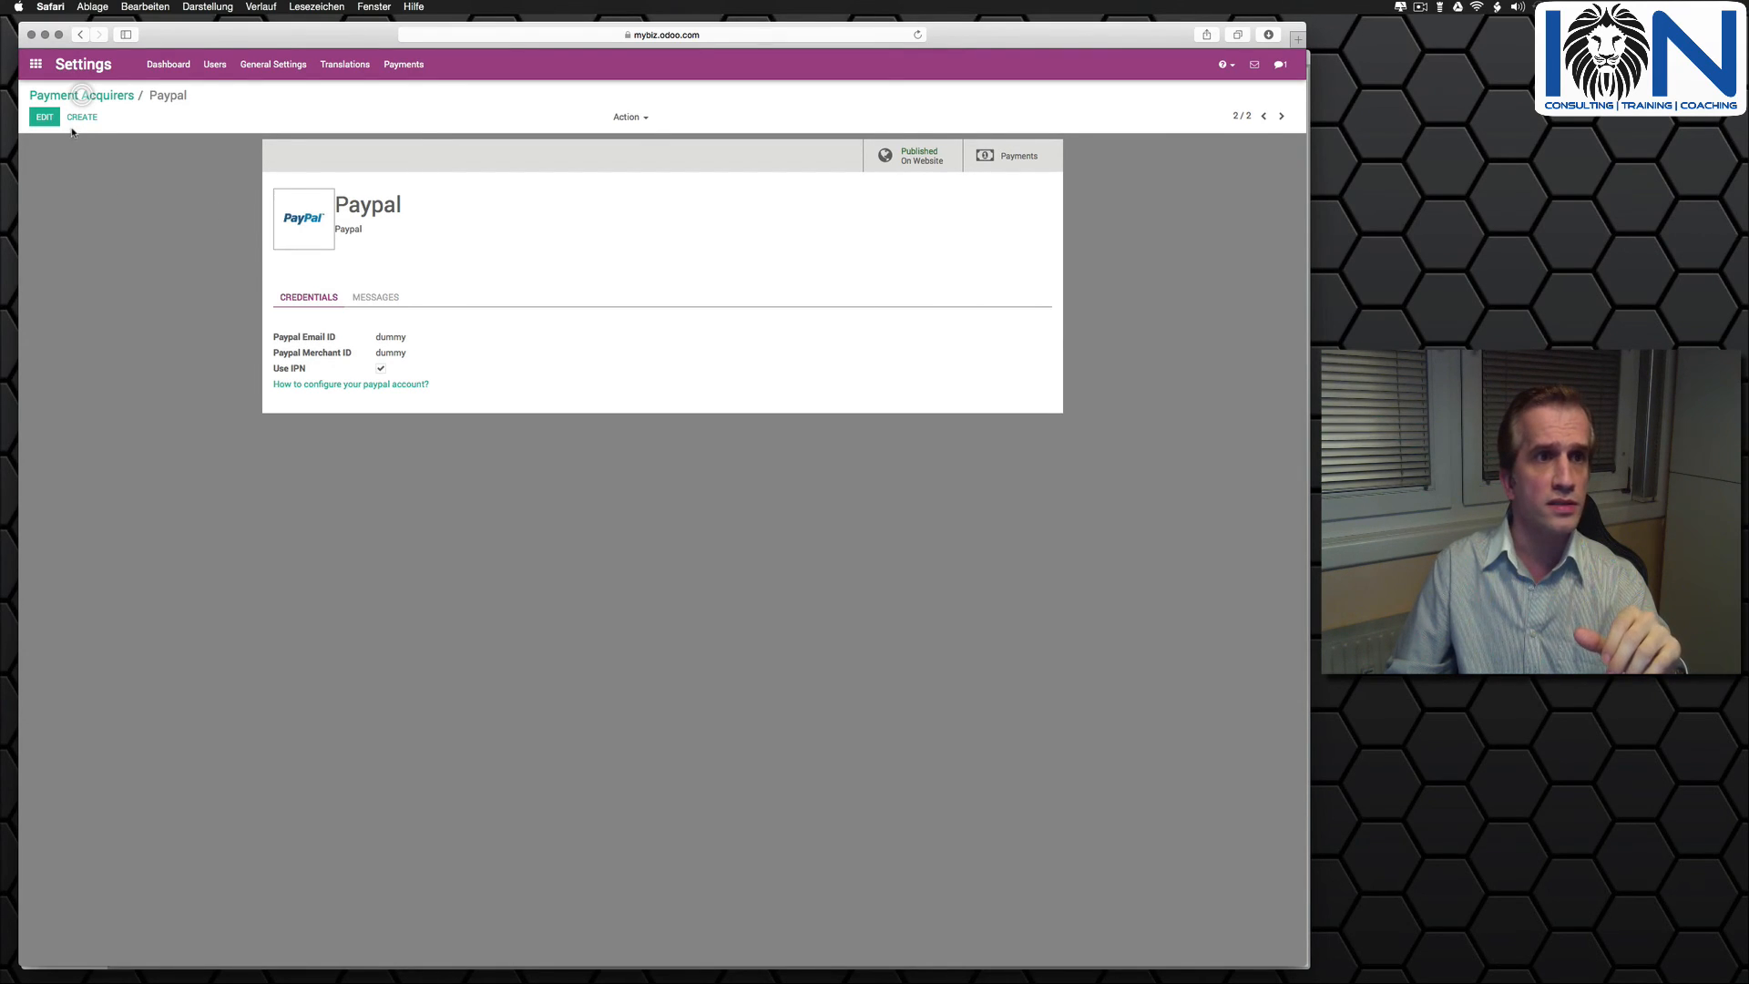
- Return to the app catalogue and look through the full range of installable apps
{"action": "left_click", "coordinate": [38, 65]}
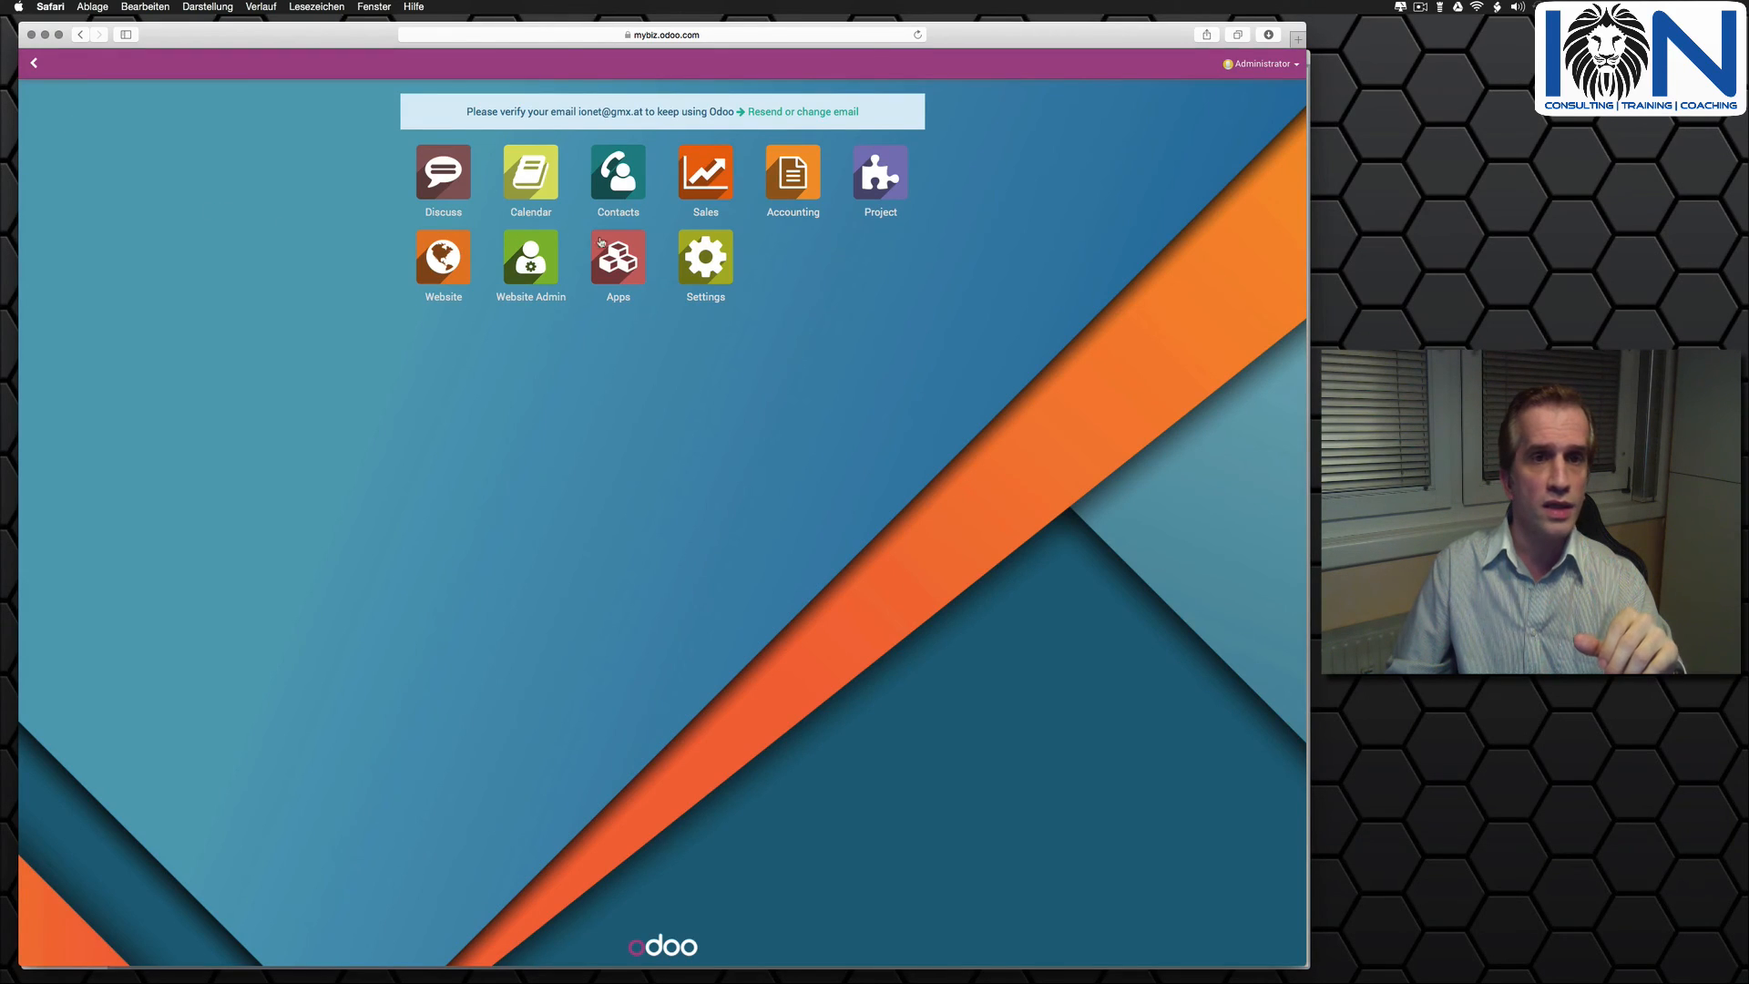
{"action": "left_click", "coordinate": [621, 254]}
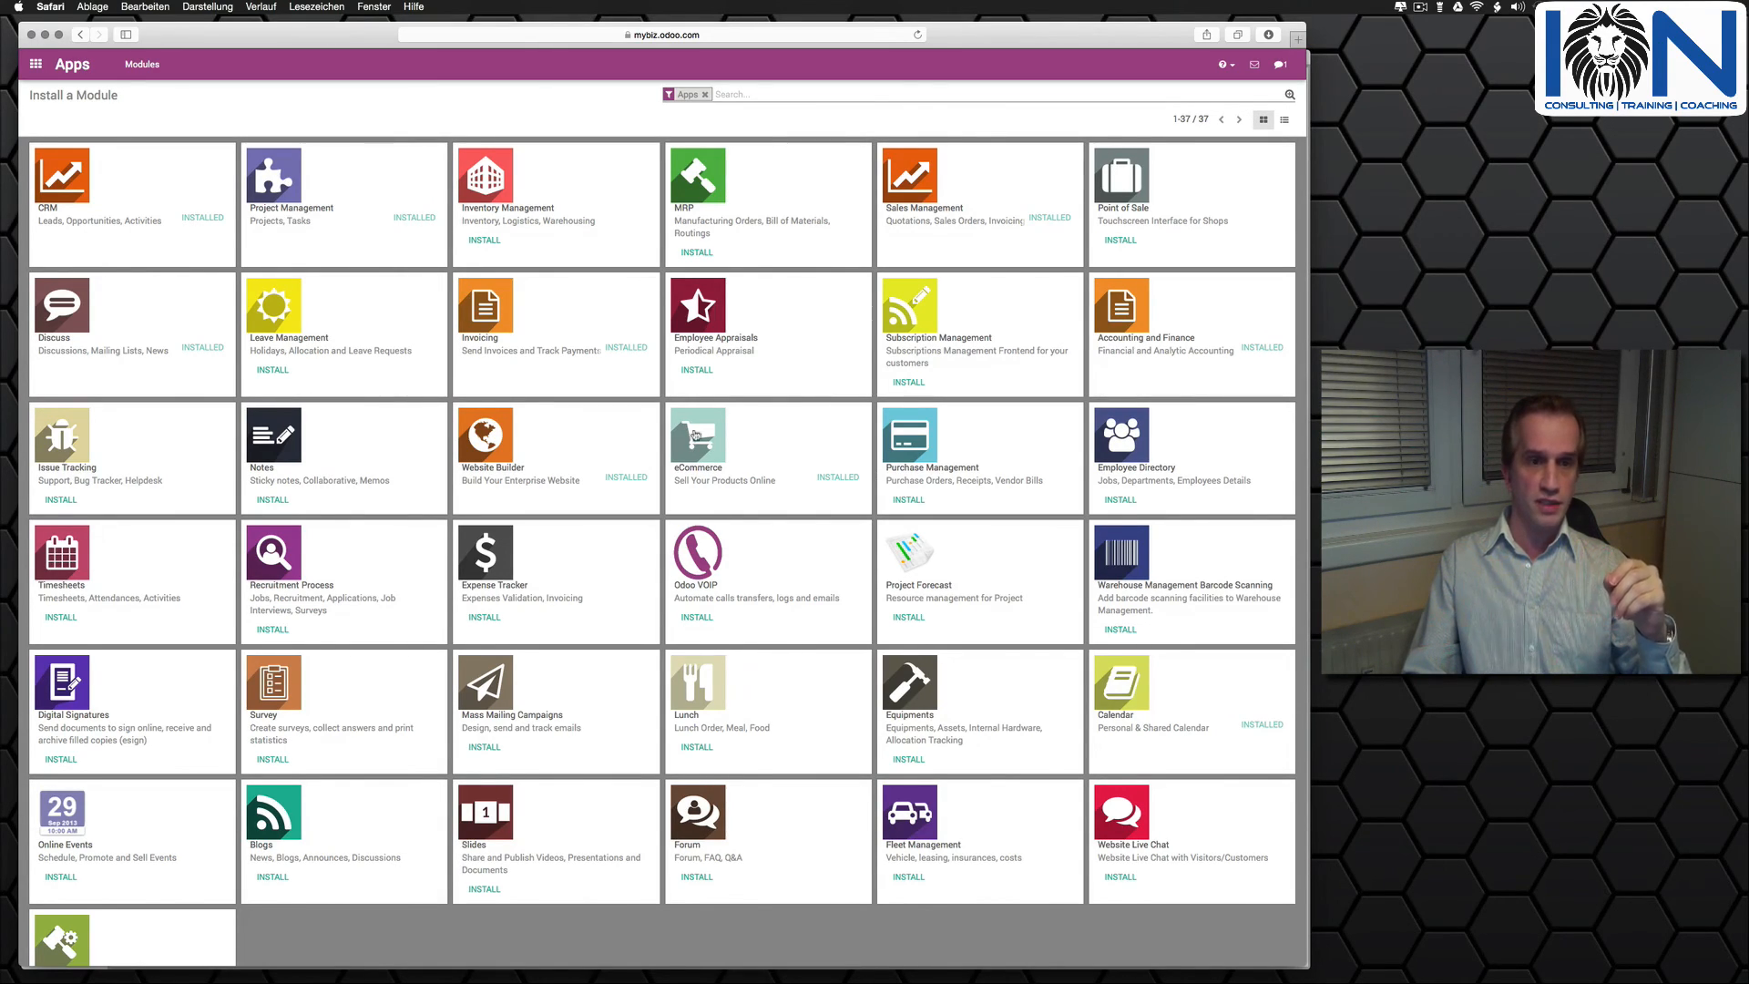
{"action": "scroll", "coordinate": [524, 628], "scroll_direction": "down", "scroll_amount": 1}
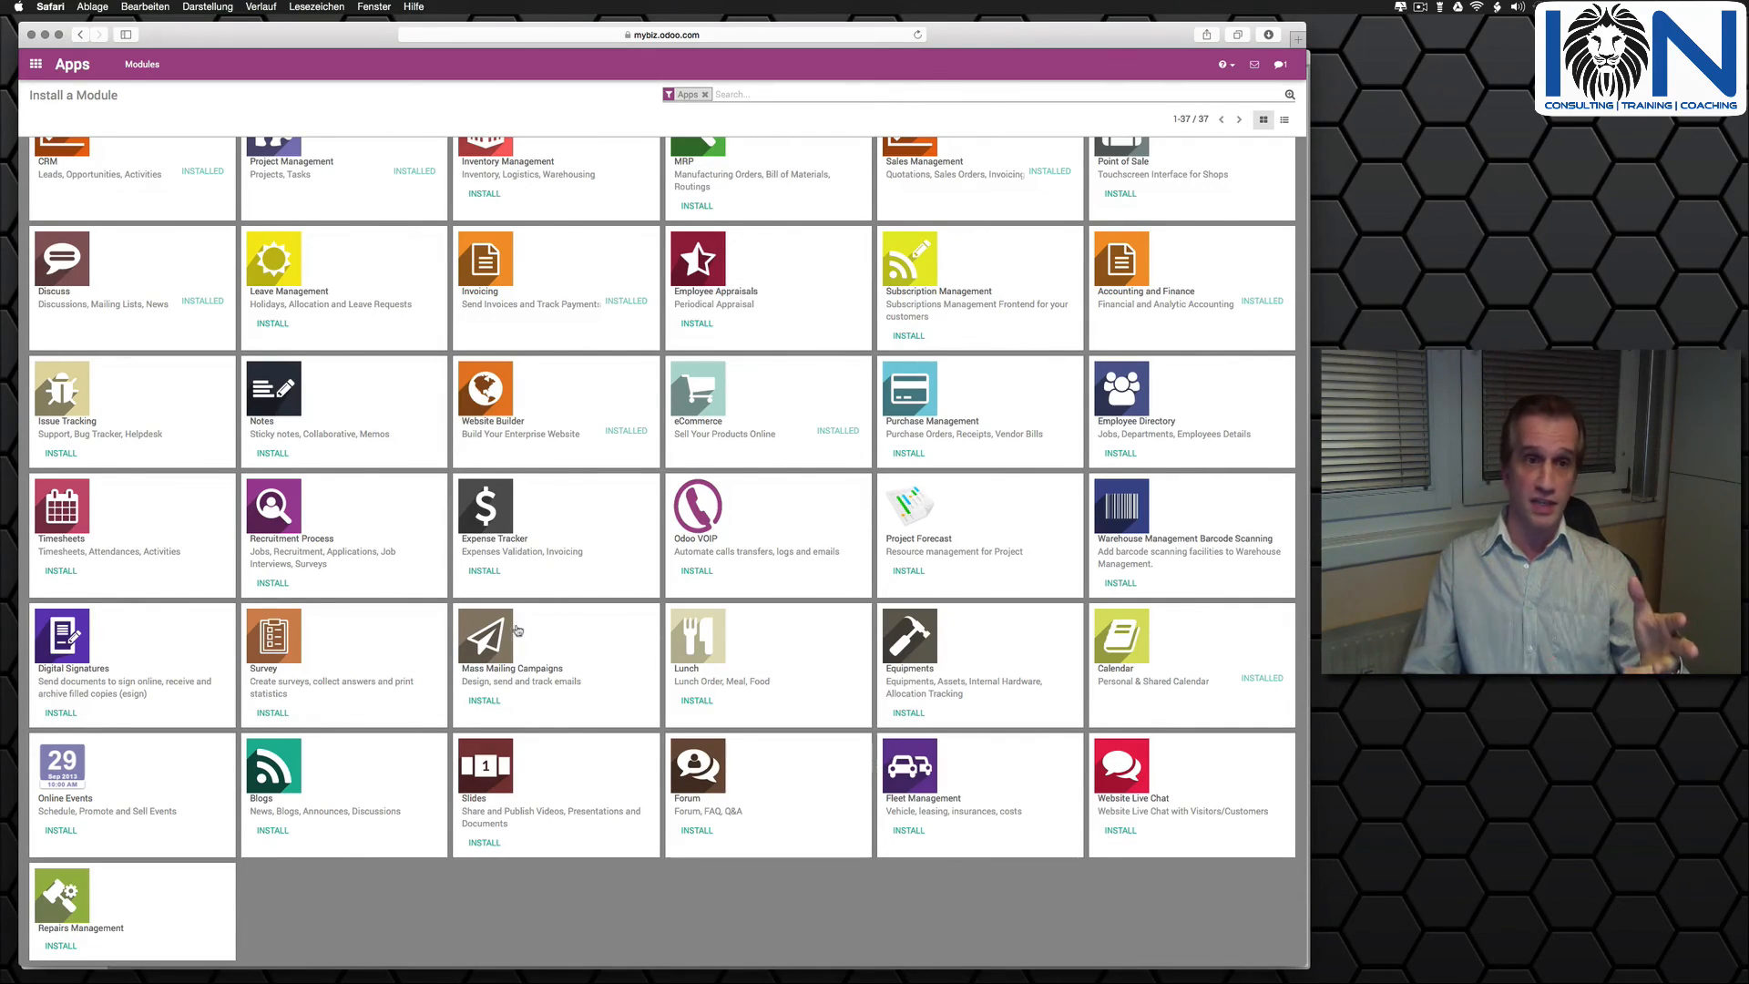
{"action": "scroll", "coordinate": [487, 615], "scroll_direction": "up", "scroll_amount": 2}
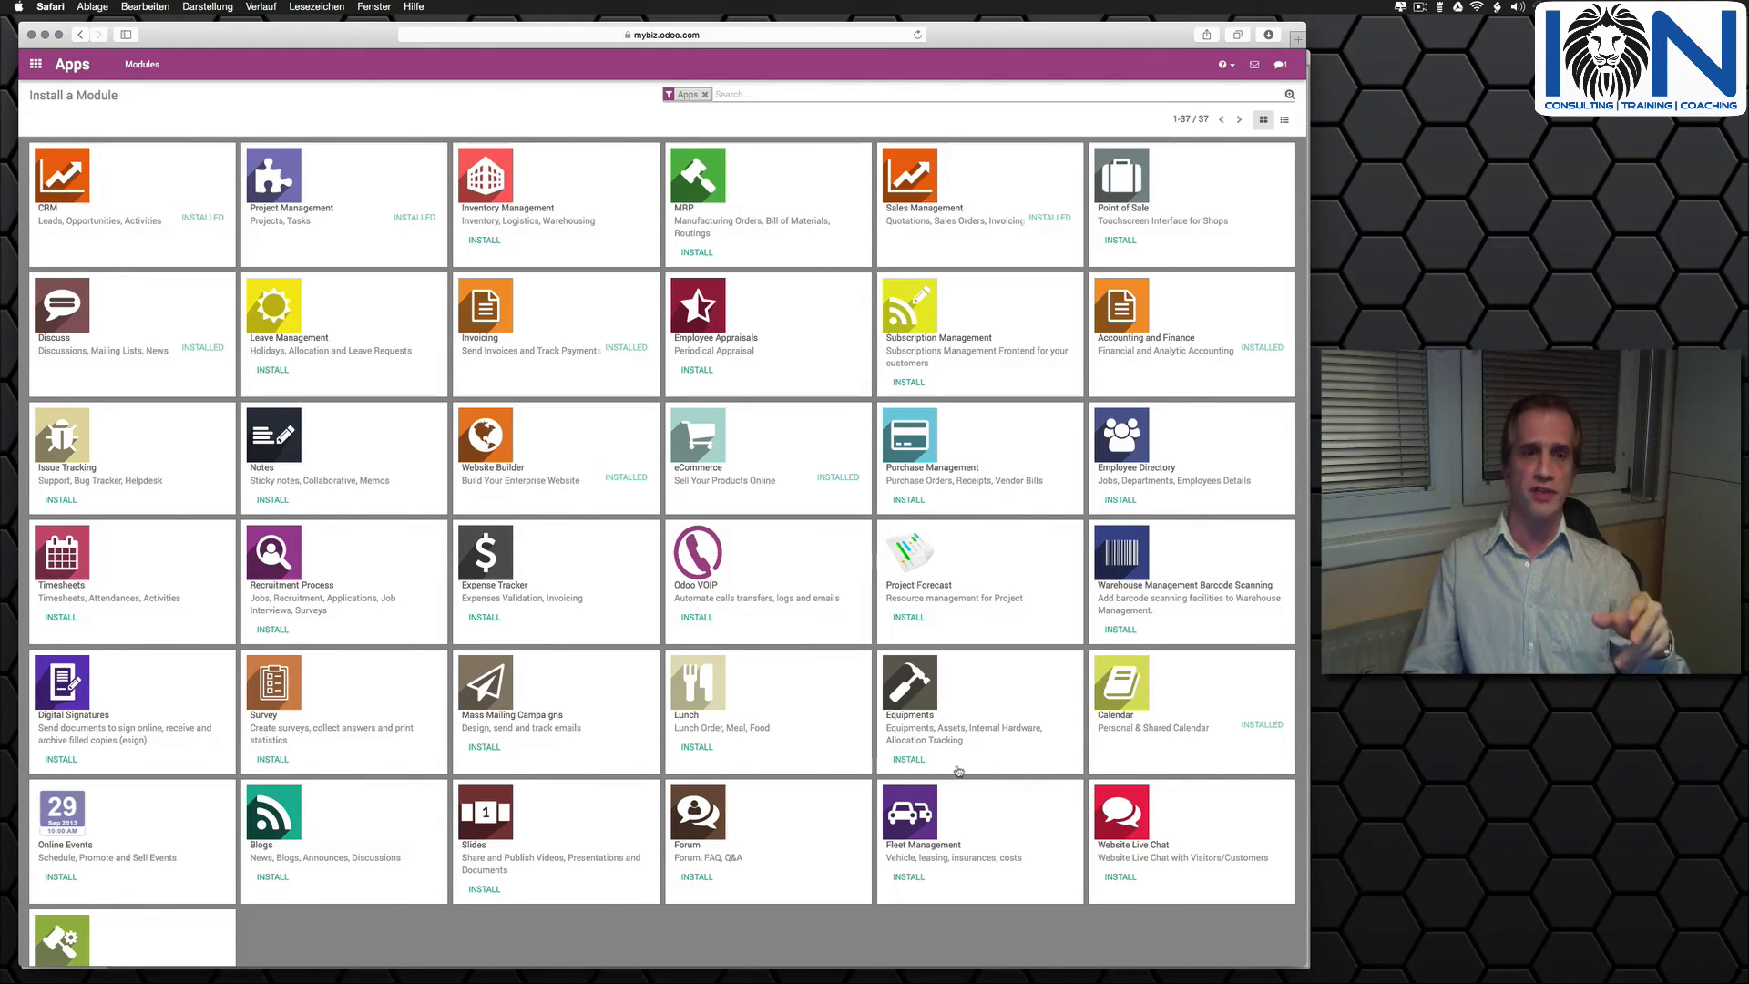
{"action": "scroll", "coordinate": [959, 772], "scroll_direction": "down", "scroll_amount": 2}
{"action": "scroll", "coordinate": [941, 742], "scroll_direction": "up", "scroll_amount": 2}
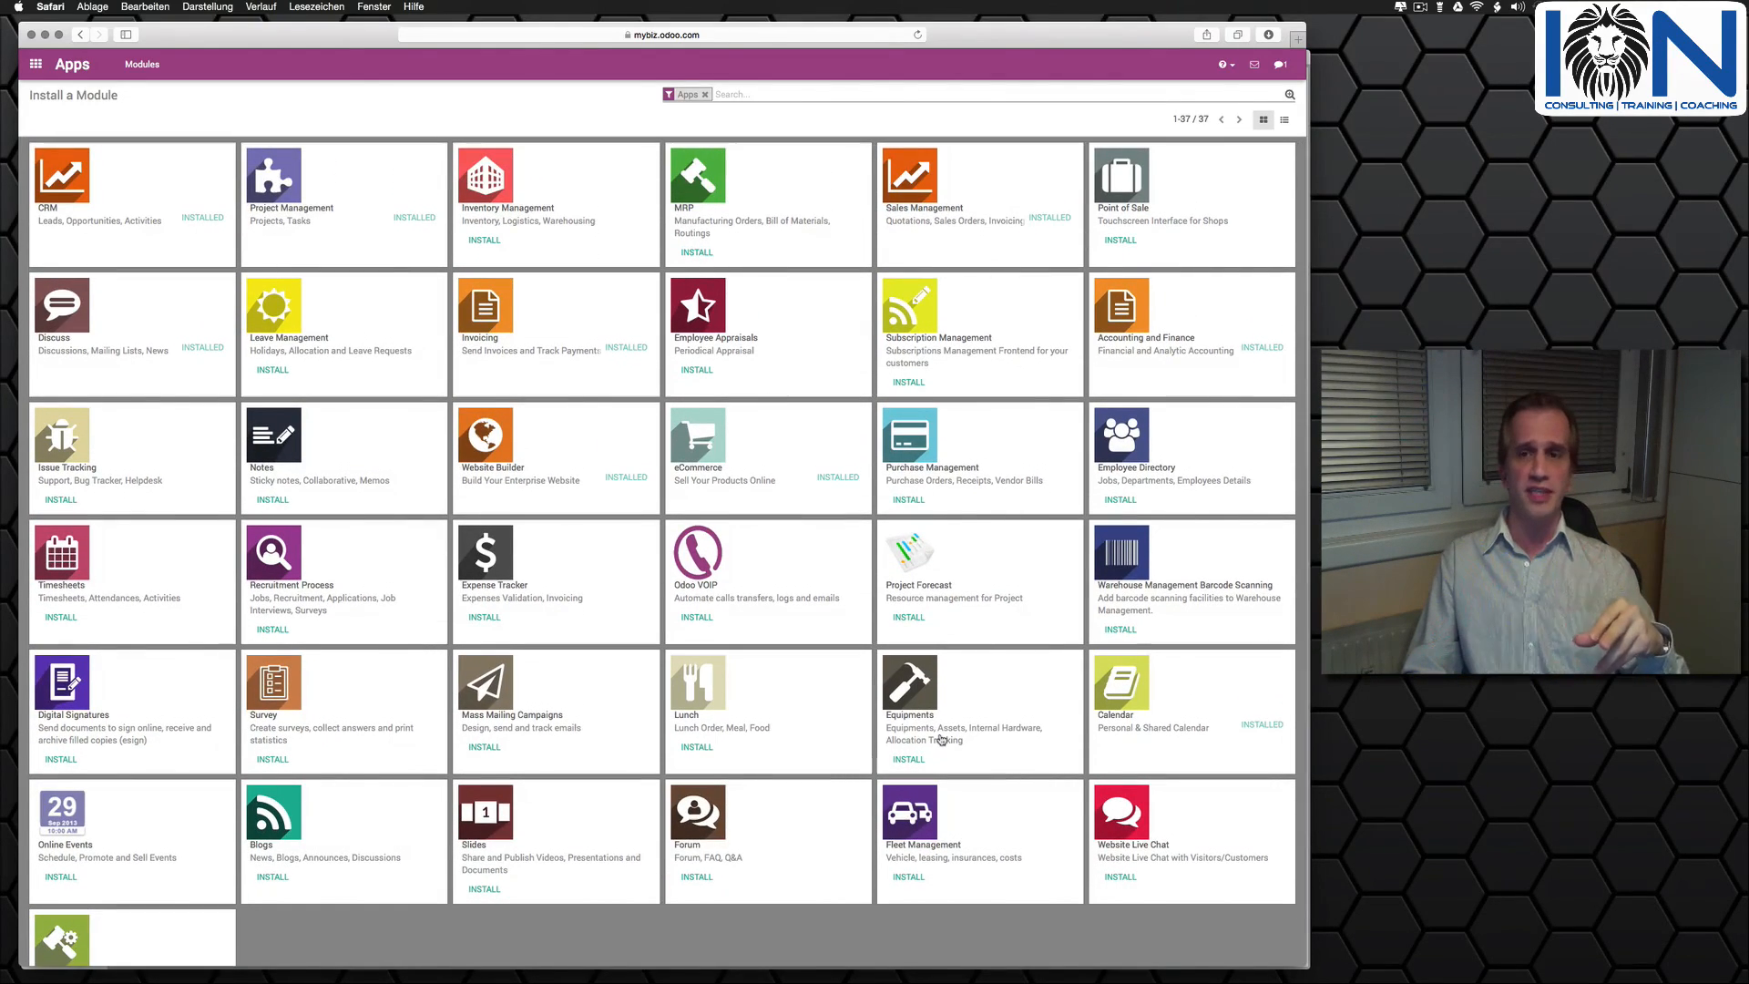